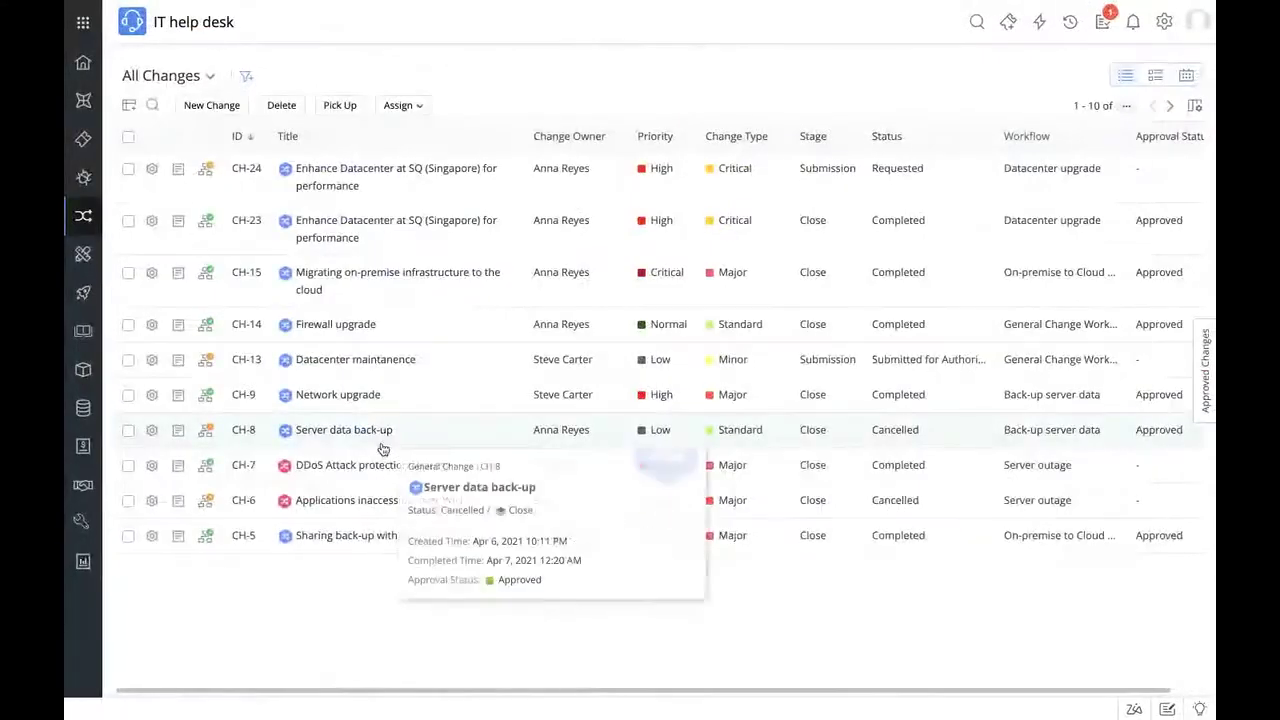
# - Open the Datacenter upgrade change workflow from the automation workflows and show its whole diagram at 80% zoom without the node palette
pyautogui.moveTo(855, 675)
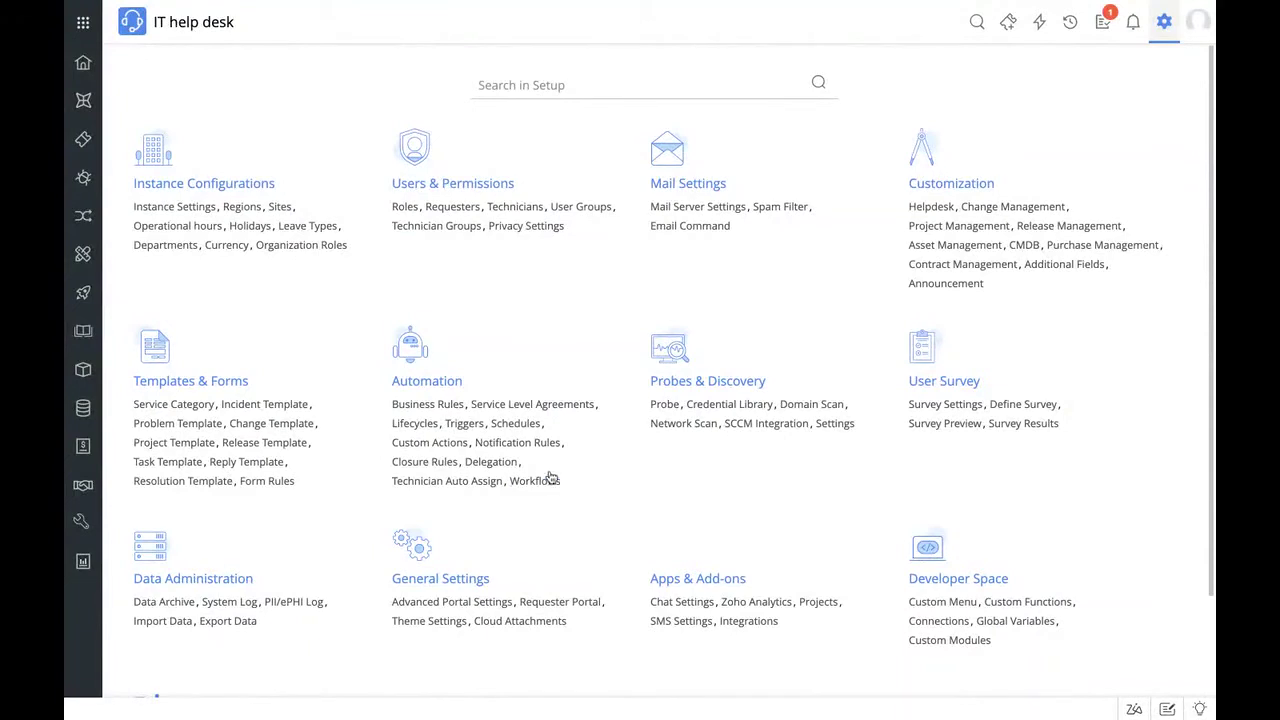
pyautogui.click(537, 481)
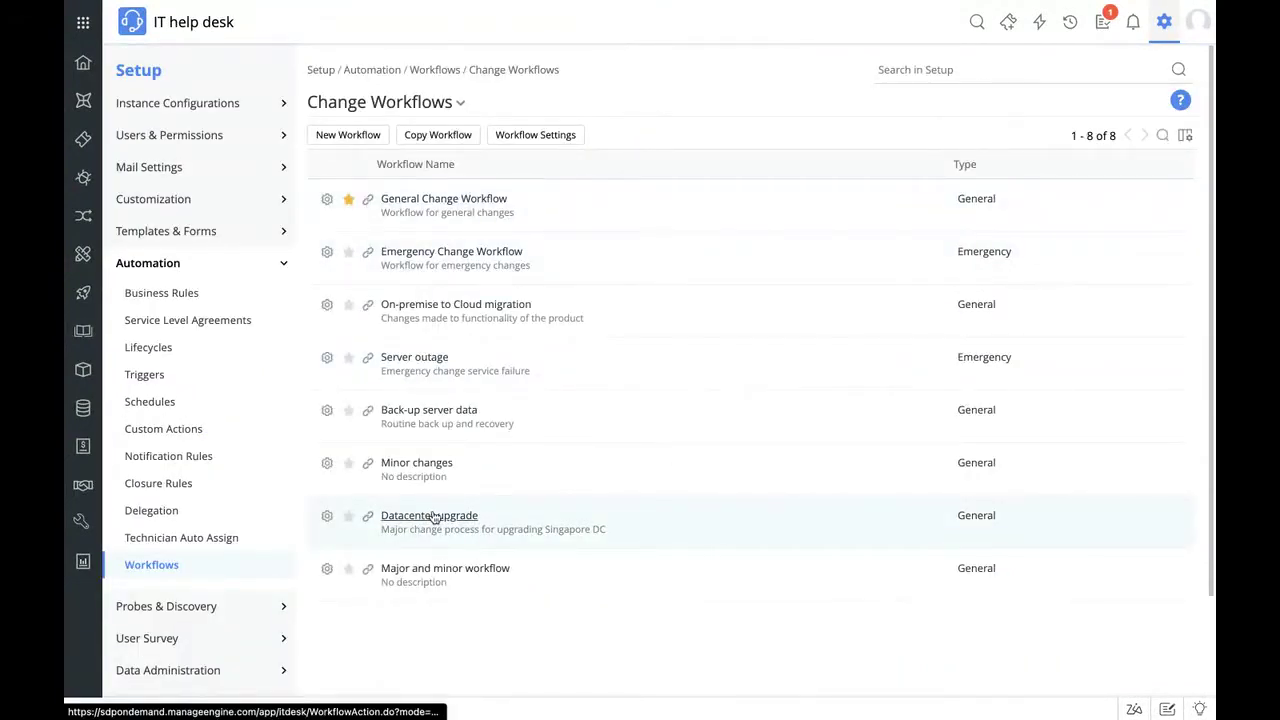
pyautogui.click(432, 516)
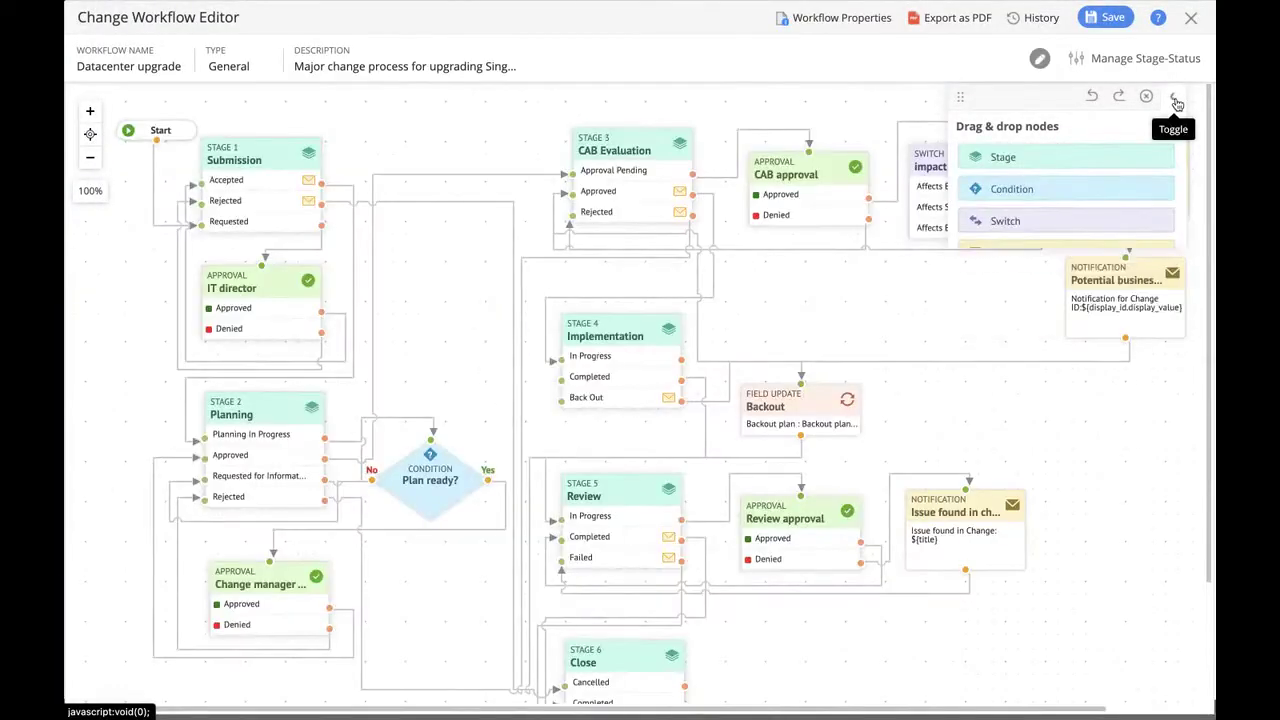
pyautogui.click(1175, 97)
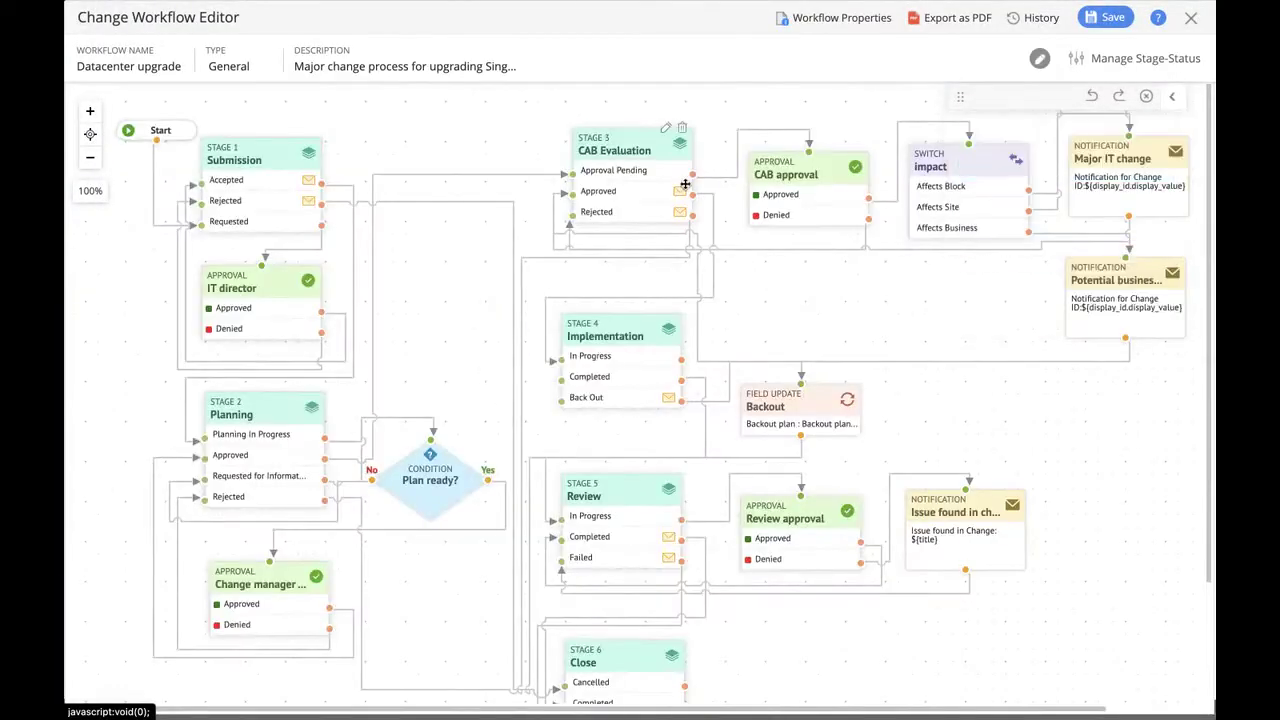
pyautogui.click(90, 158)
pyautogui.moveTo(386, 234); pyautogui.dragTo(483, 277)
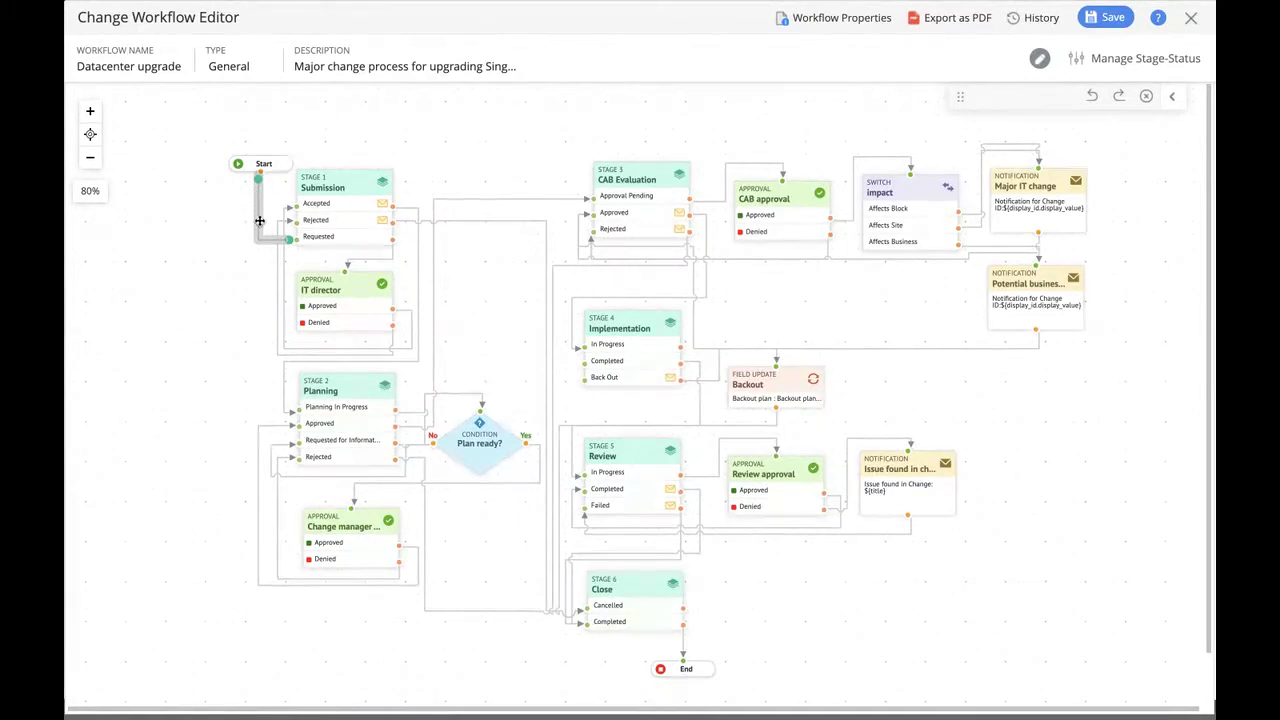
# - Examine the Datacenter upgrade workflow's stages, approvals, conditions, switch, notifications and field update along their connections, and close the editor
pyautogui.click(364, 263)
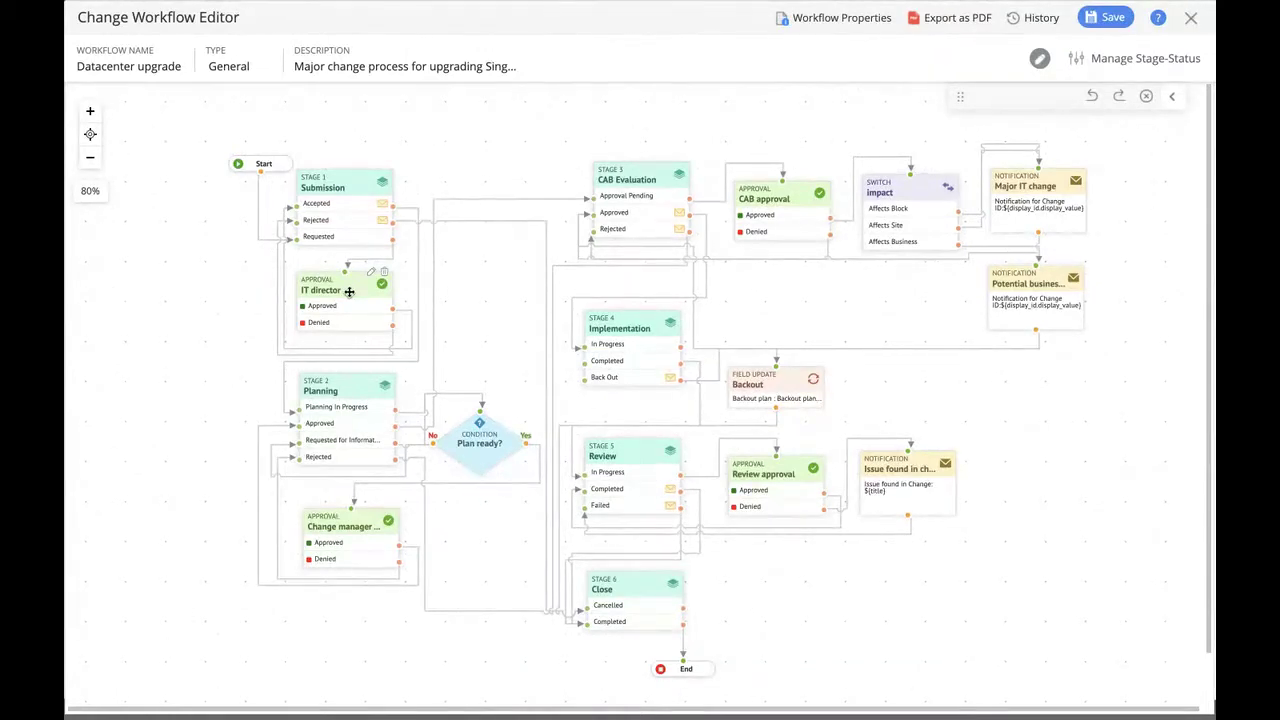
pyautogui.click(409, 312)
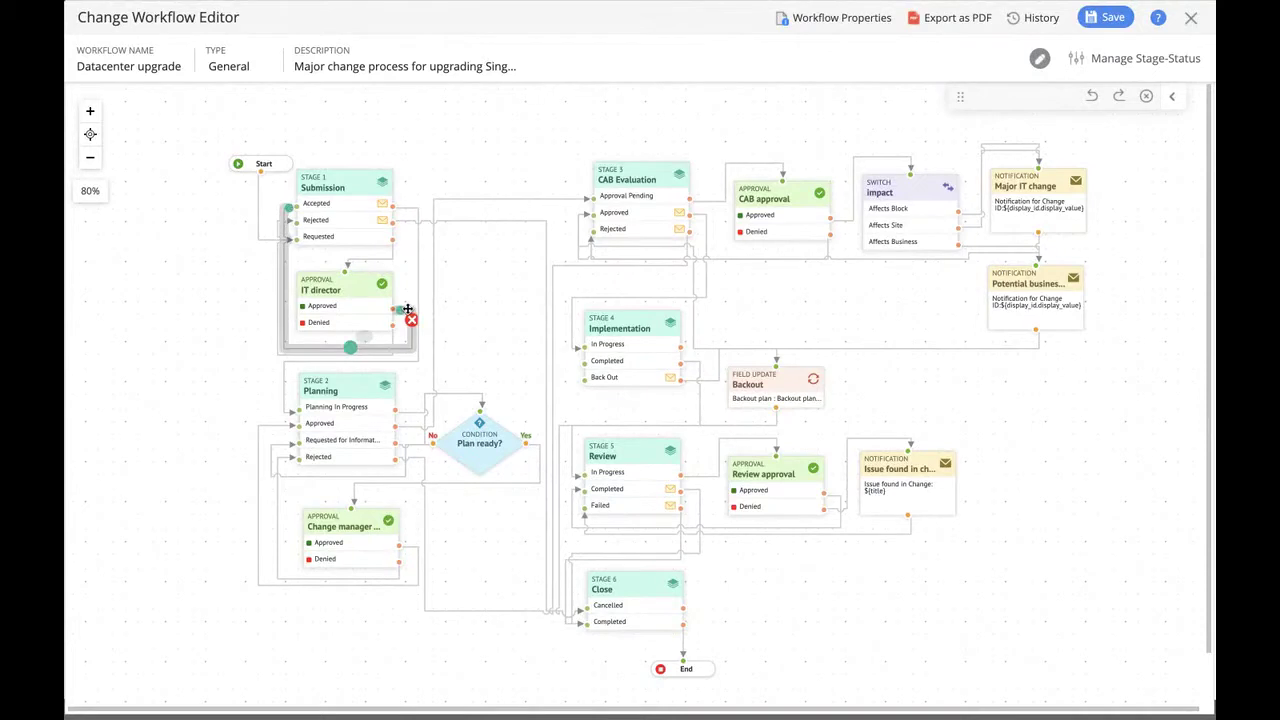
pyautogui.moveTo(411, 327); pyautogui.dragTo(323, 206)
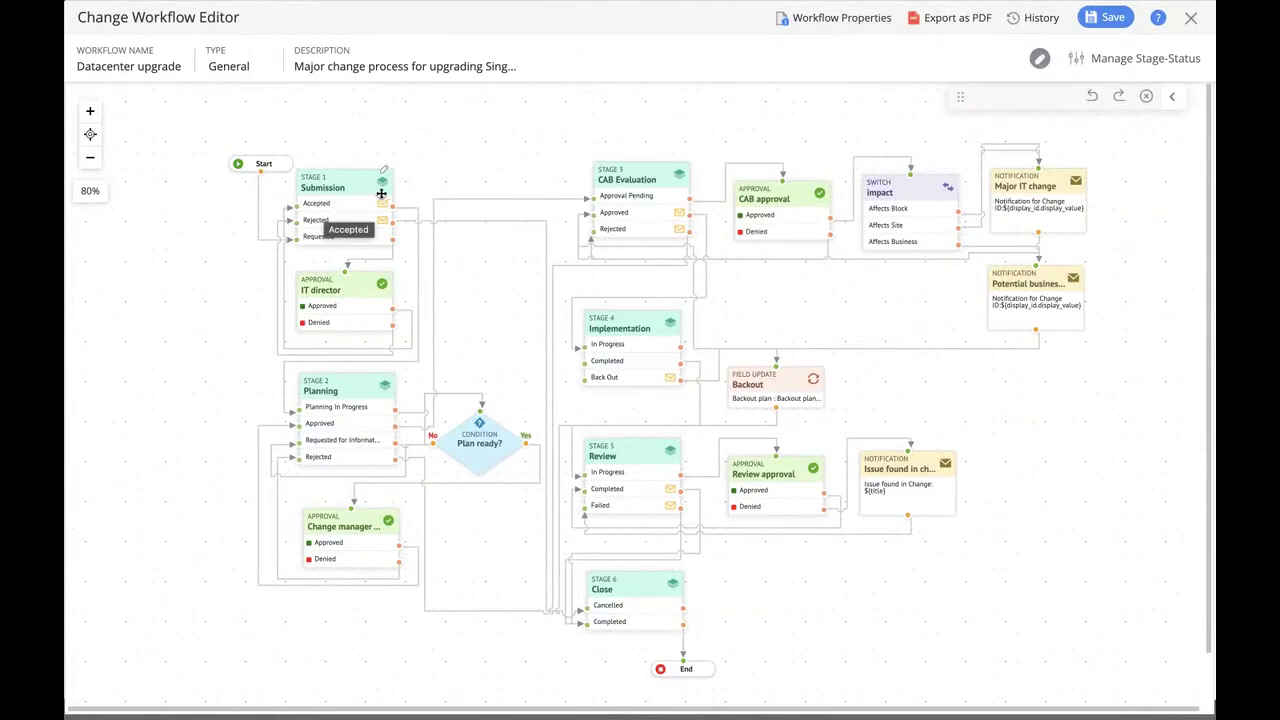
pyautogui.click(408, 216)
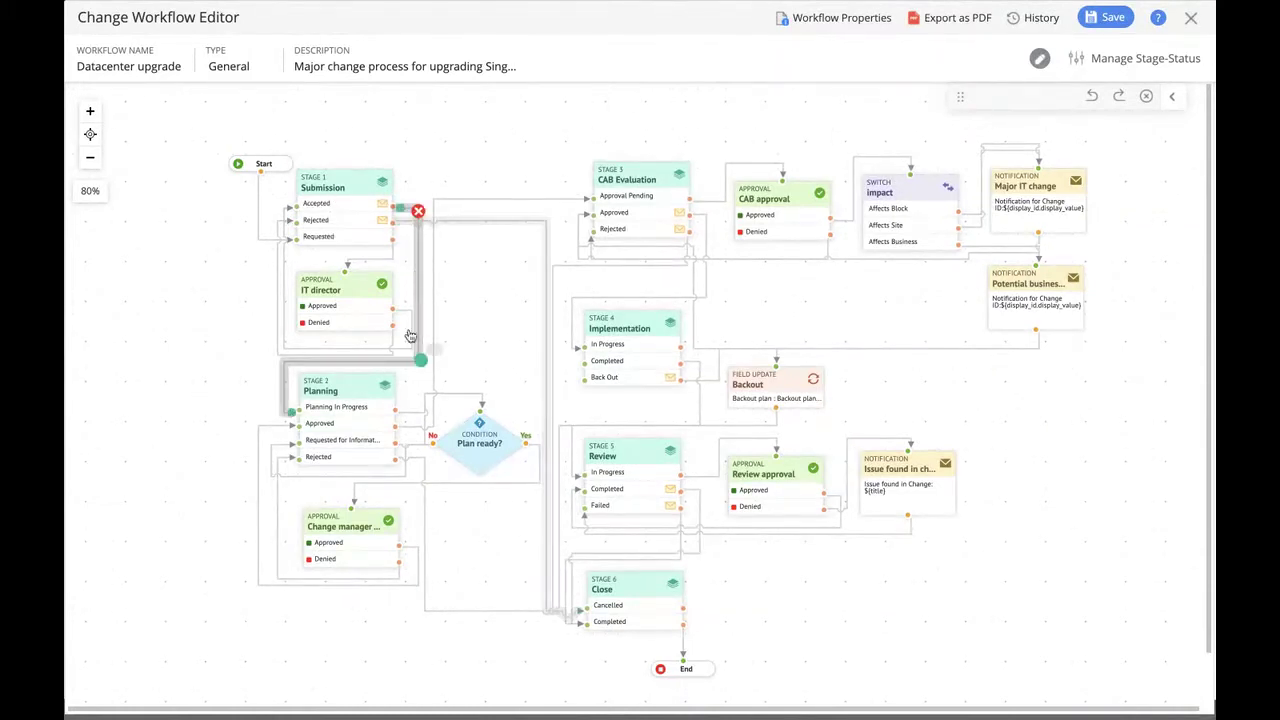
pyautogui.moveTo(420, 360); pyautogui.dragTo(280, 373)
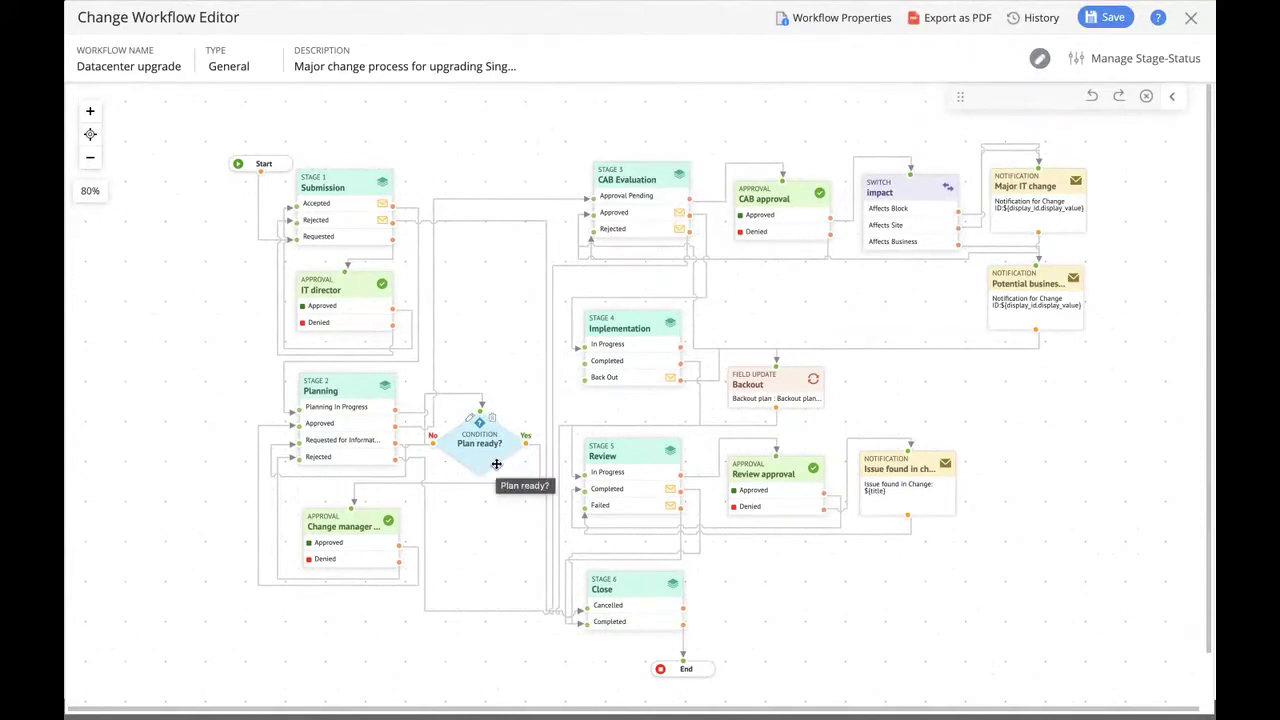
pyautogui.click(503, 484)
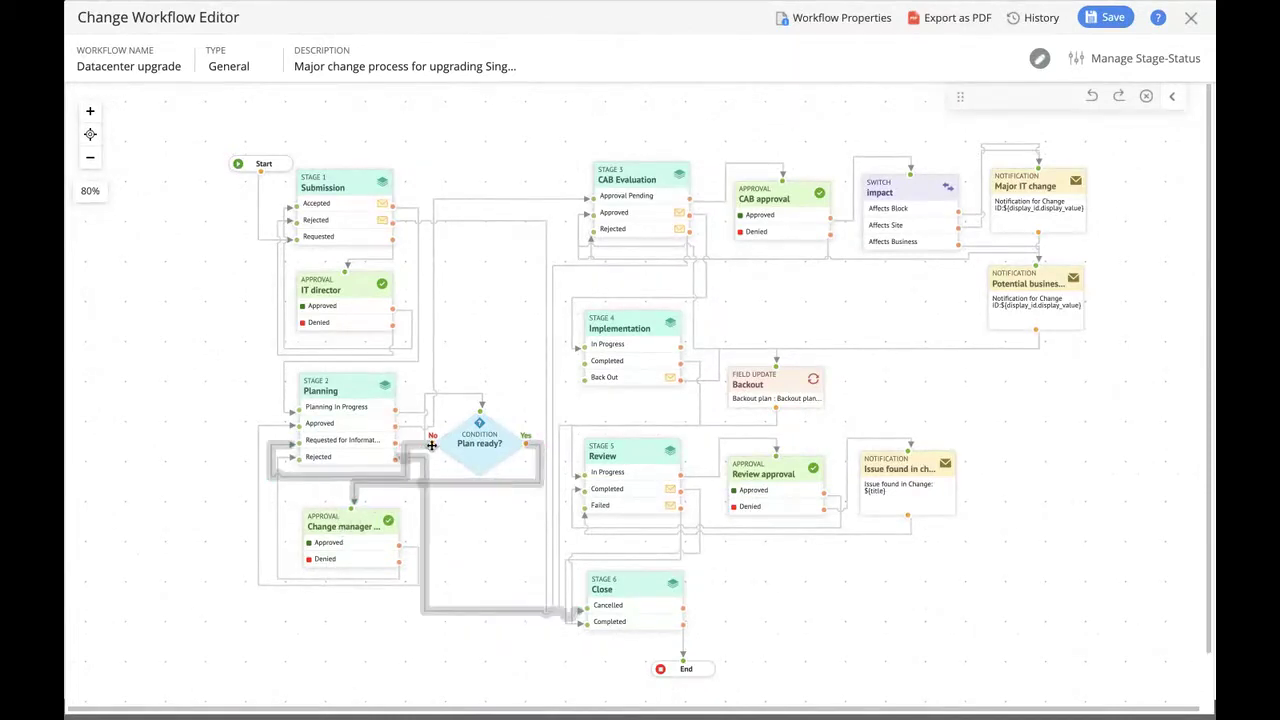
pyautogui.moveTo(424, 444)
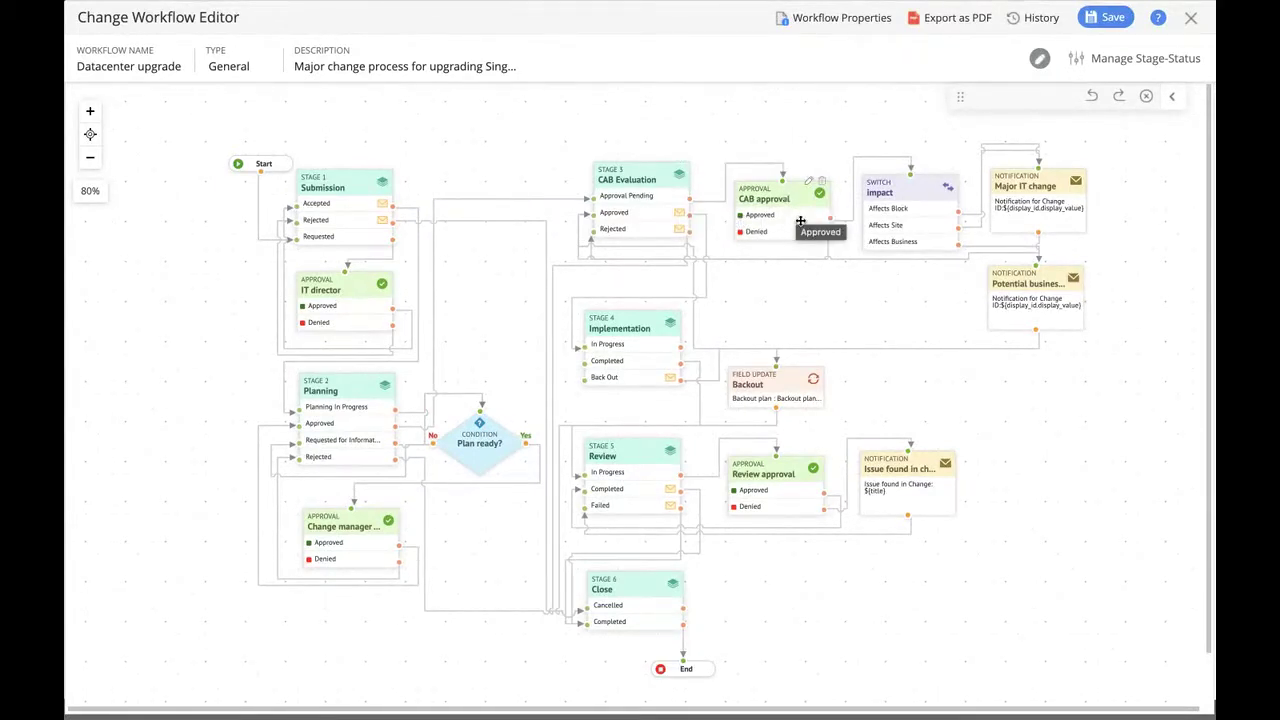
pyautogui.moveTo(846, 222)
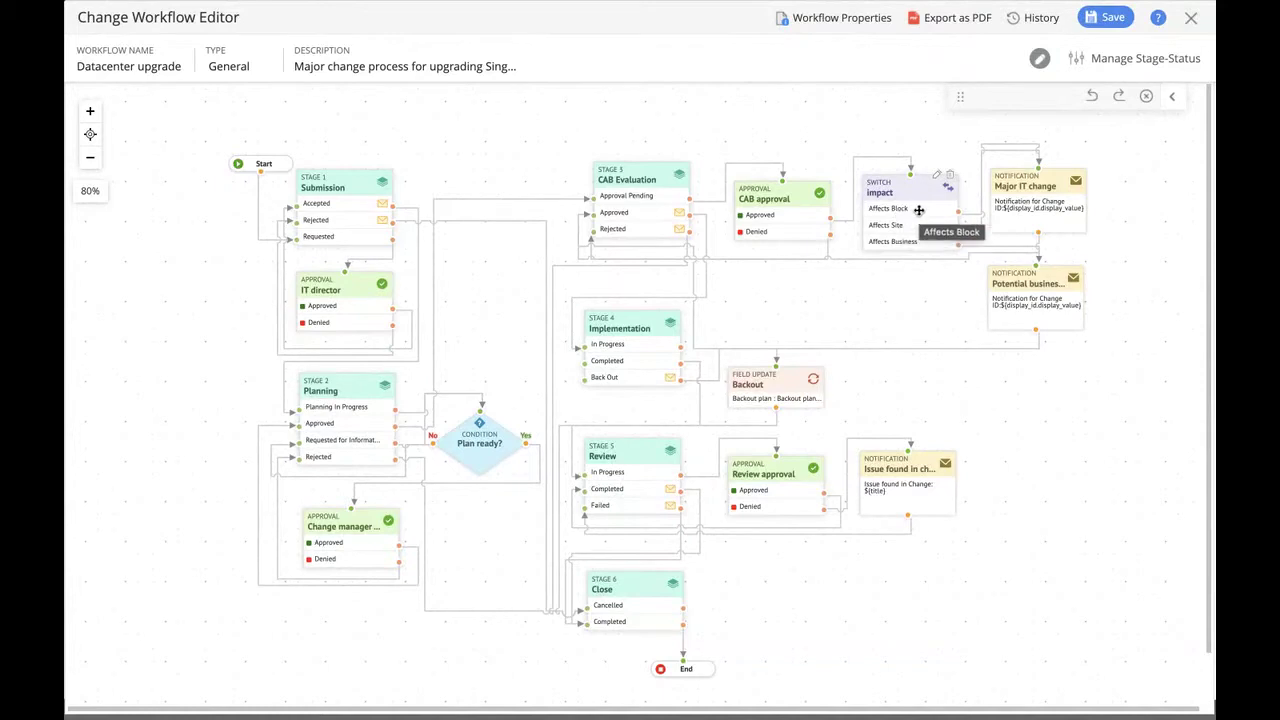
pyautogui.moveTo(957, 229); pyautogui.dragTo(1049, 190)
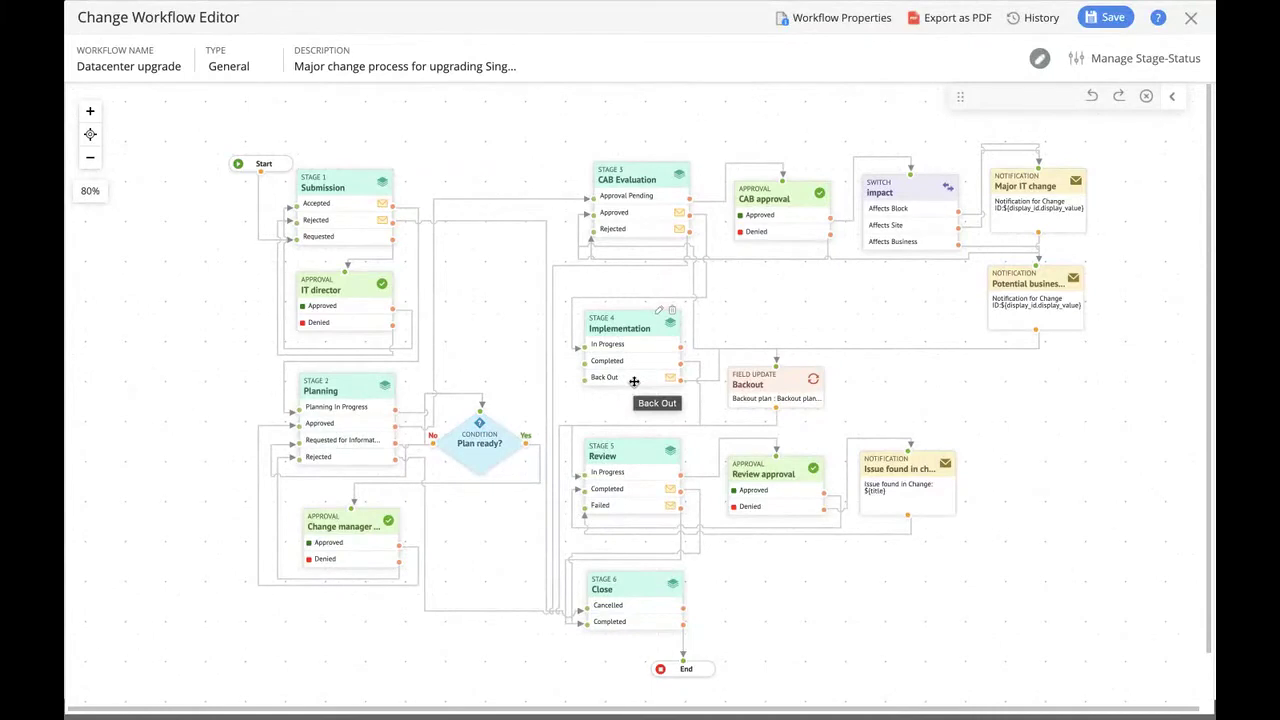
pyautogui.moveTo(680, 377); pyautogui.dragTo(776, 365)
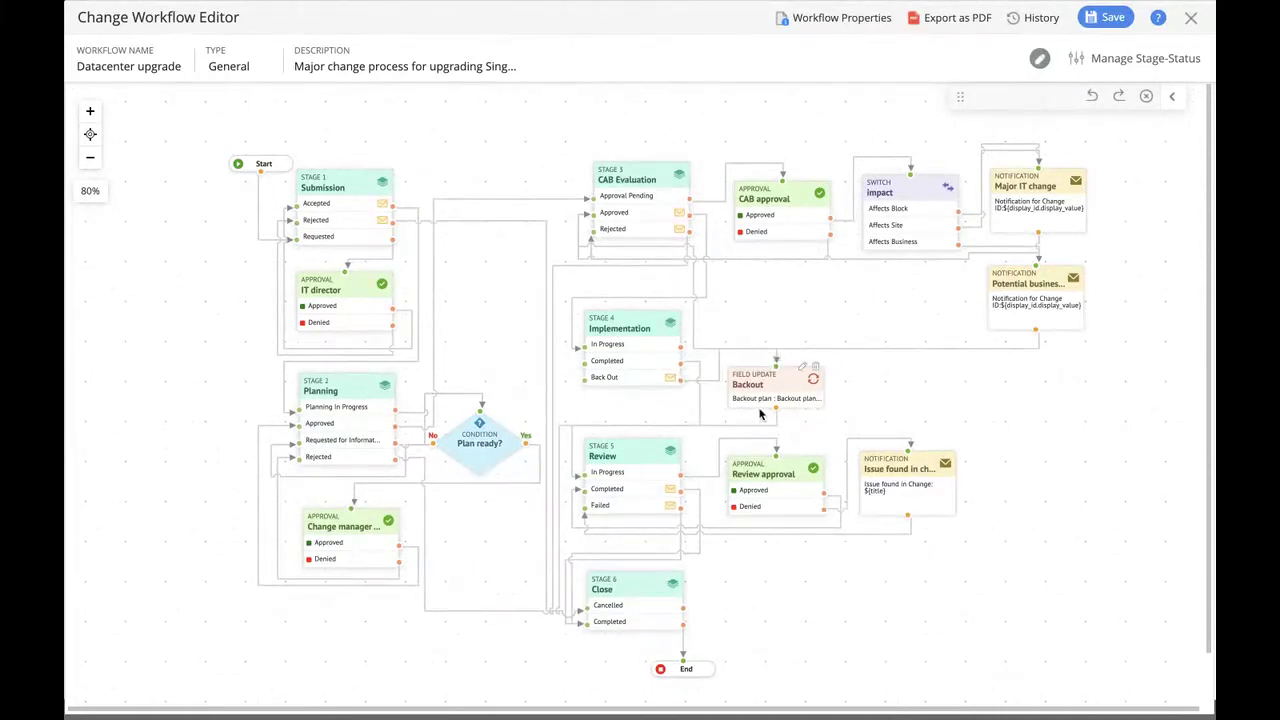
pyautogui.moveTo(817, 407)
pyautogui.click(1190, 17)
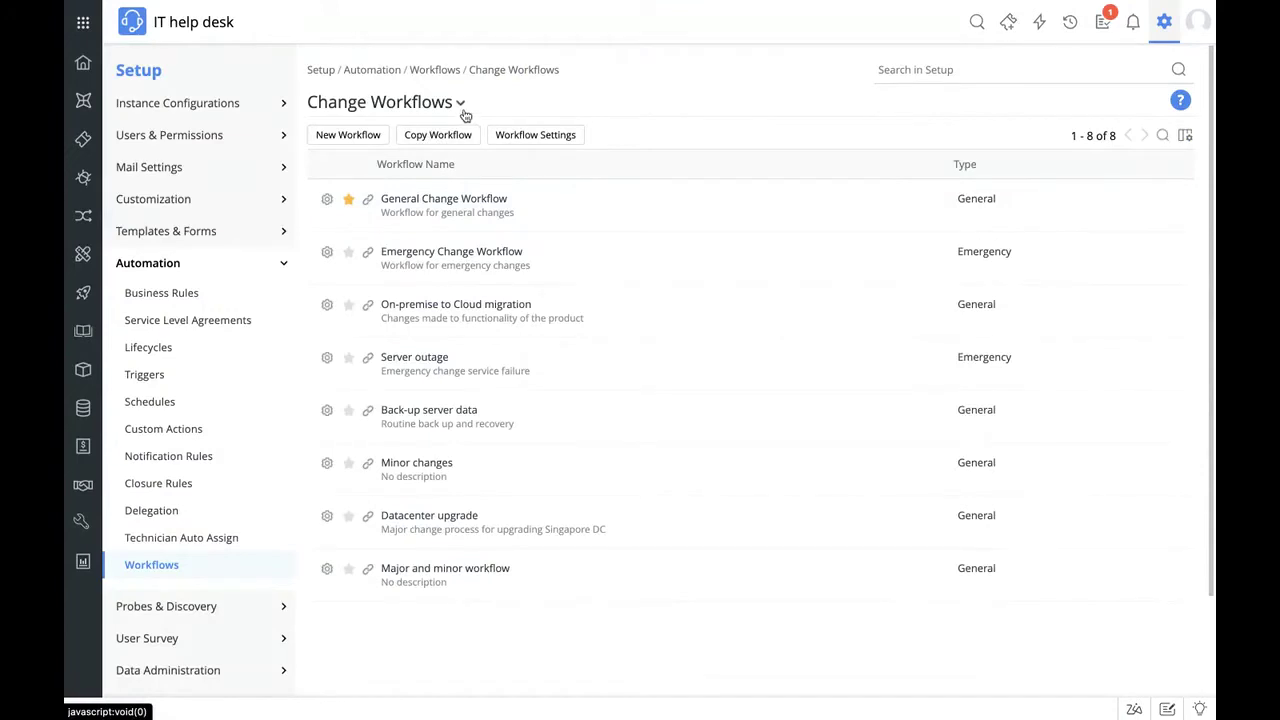
# - Create a new change workflow and arrange the Submission stage just below Start and the Close stage just above End
pyautogui.click(368, 139)
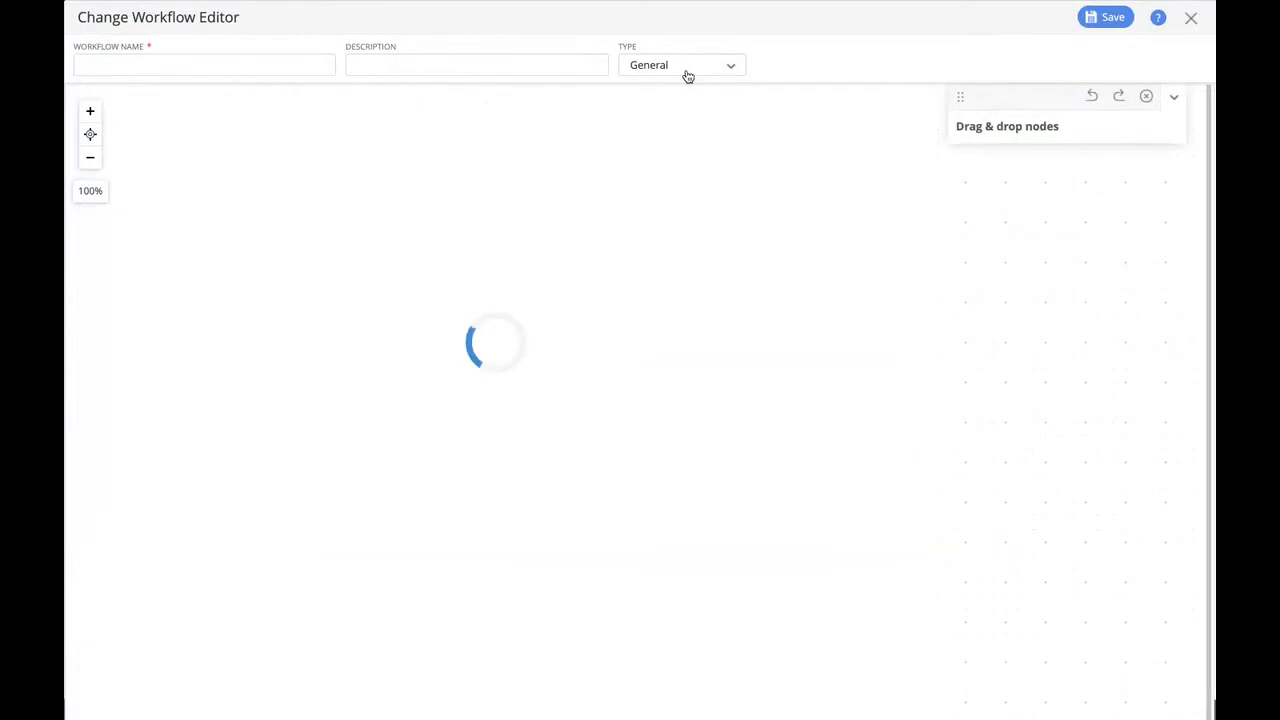
pyautogui.moveTo(585, 568); pyautogui.dragTo(593, 672)
pyautogui.moveTo(380, 431); pyautogui.dragTo(595, 562)
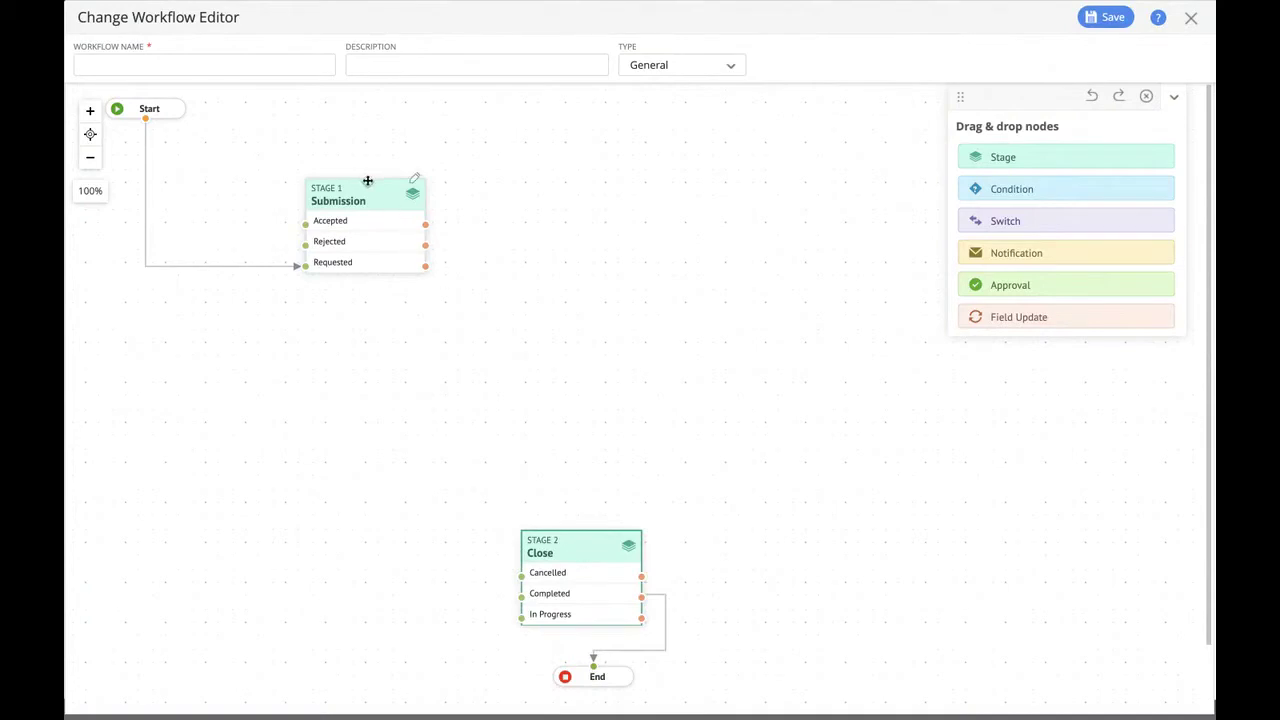
pyautogui.moveTo(360, 186); pyautogui.dragTo(217, 142)
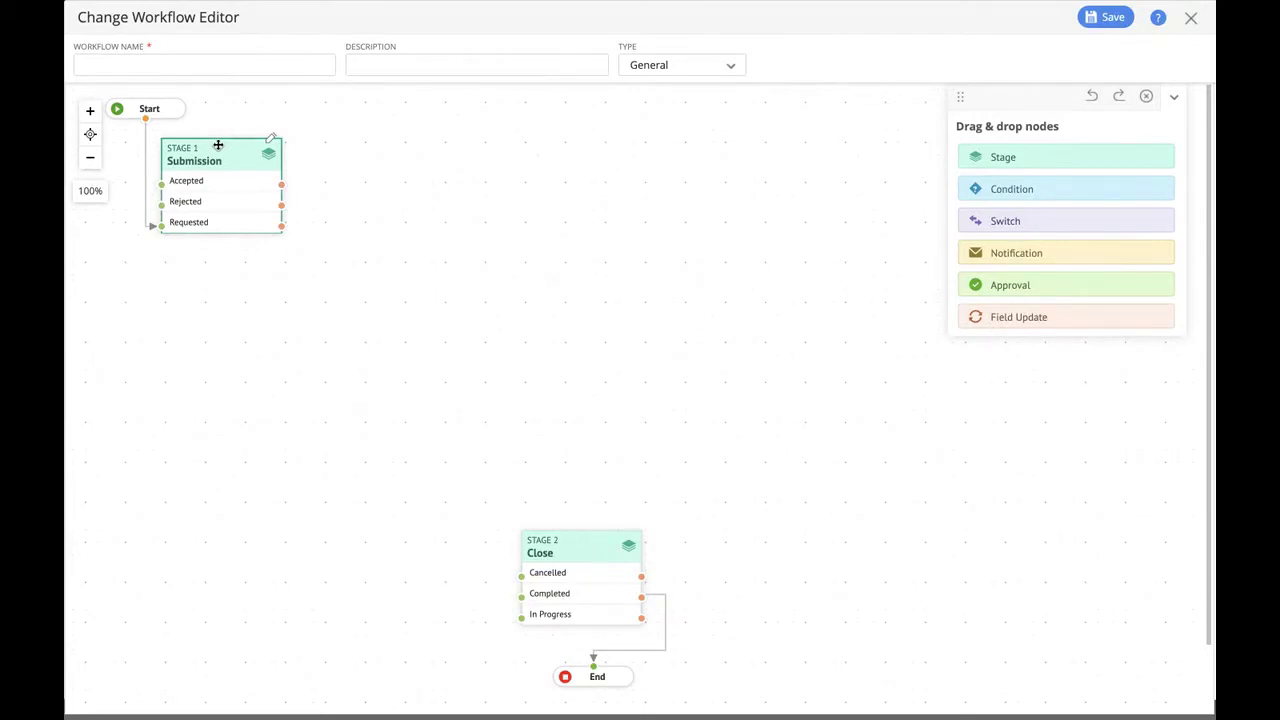
pyautogui.moveTo(573, 536); pyautogui.dragTo(597, 544)
pyautogui.moveTo(594, 670); pyautogui.dragTo(610, 678)
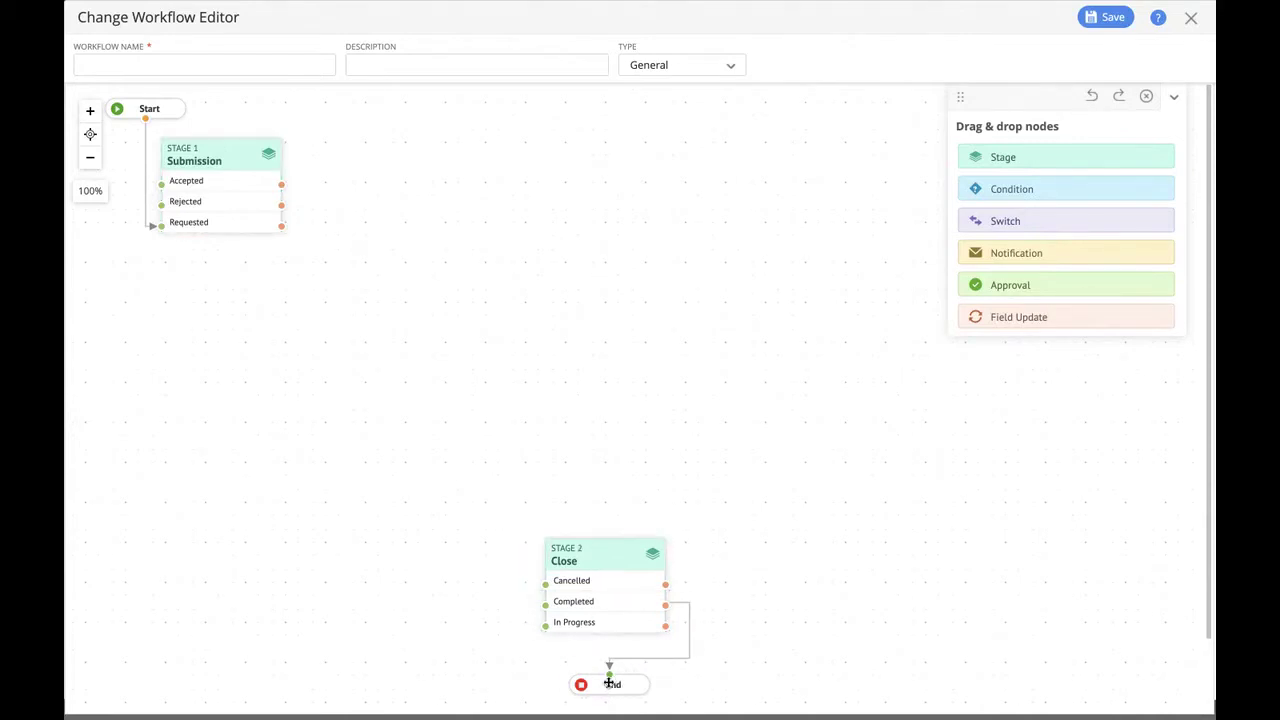
pyautogui.moveTo(601, 565); pyautogui.dragTo(609, 573)
pyautogui.moveTo(184, 146); pyautogui.dragTo(184, 139)
# - Name the workflow "Major/Minor change workflow", keeping the General type
pyautogui.click(214, 65)
pyautogui.write('Major')
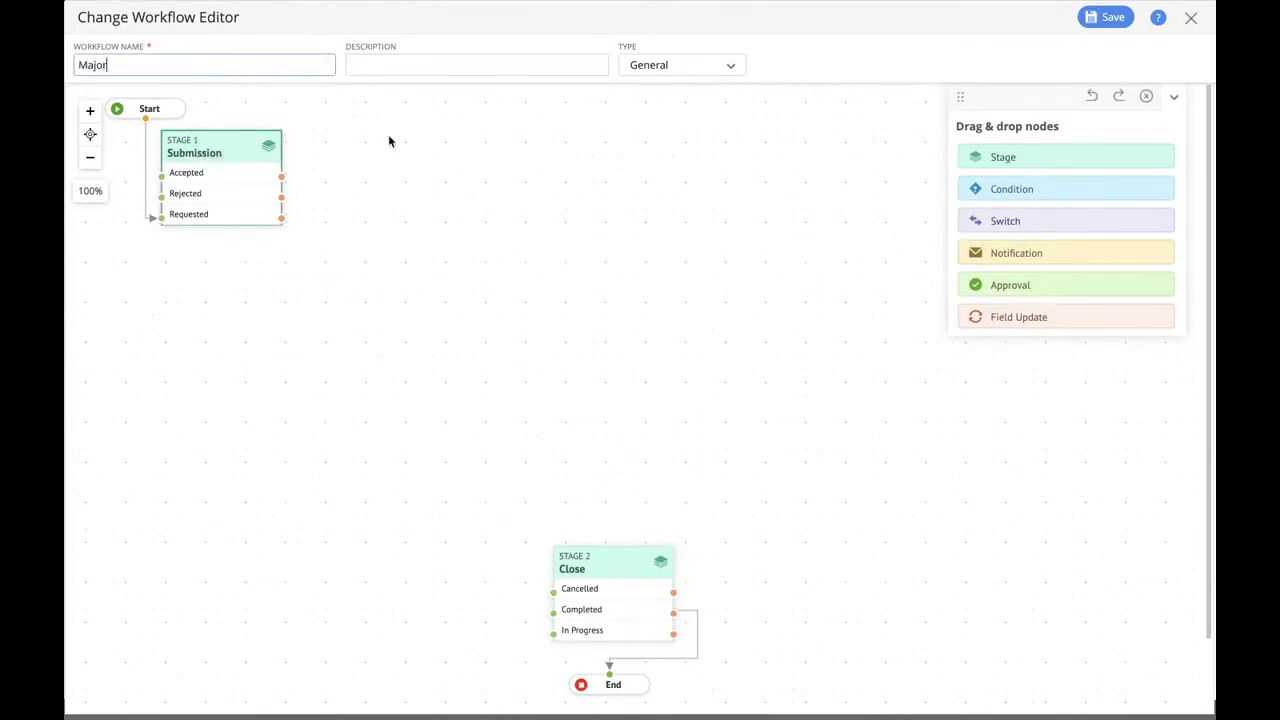
pyautogui.write('/Minor change workflow')
pyautogui.click(475, 148)
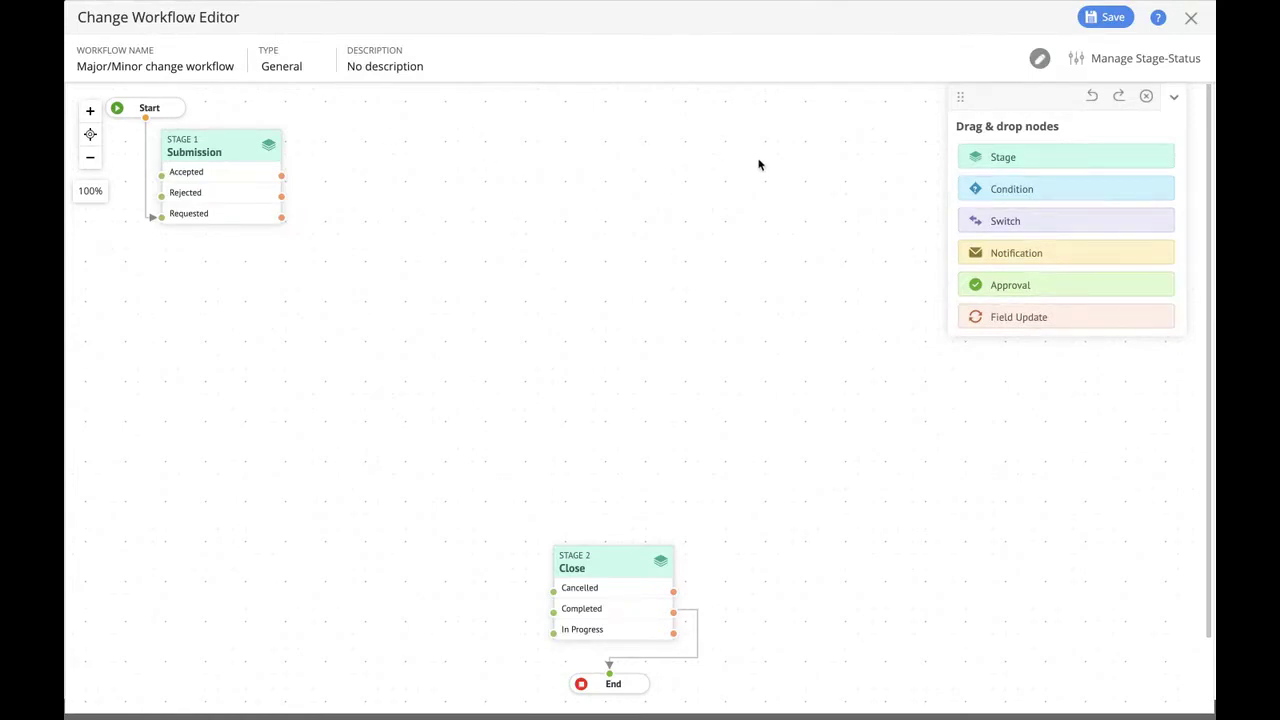
# - Add a condition node named "High risk?" with a criterion on Change Risk and place it beside the Submission stage
pyautogui.moveTo(1031, 194); pyautogui.dragTo(383, 171)
pyautogui.write('High risk?')
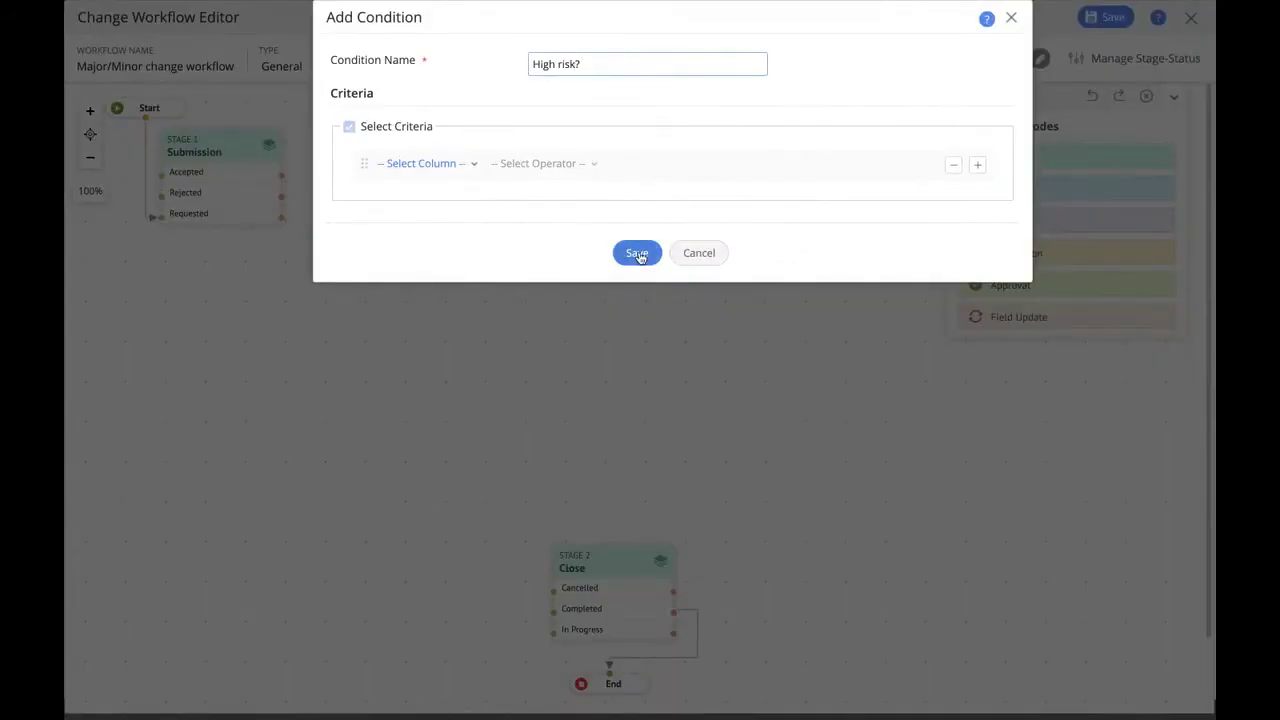
pyautogui.click(460, 167)
pyautogui.click(477, 386)
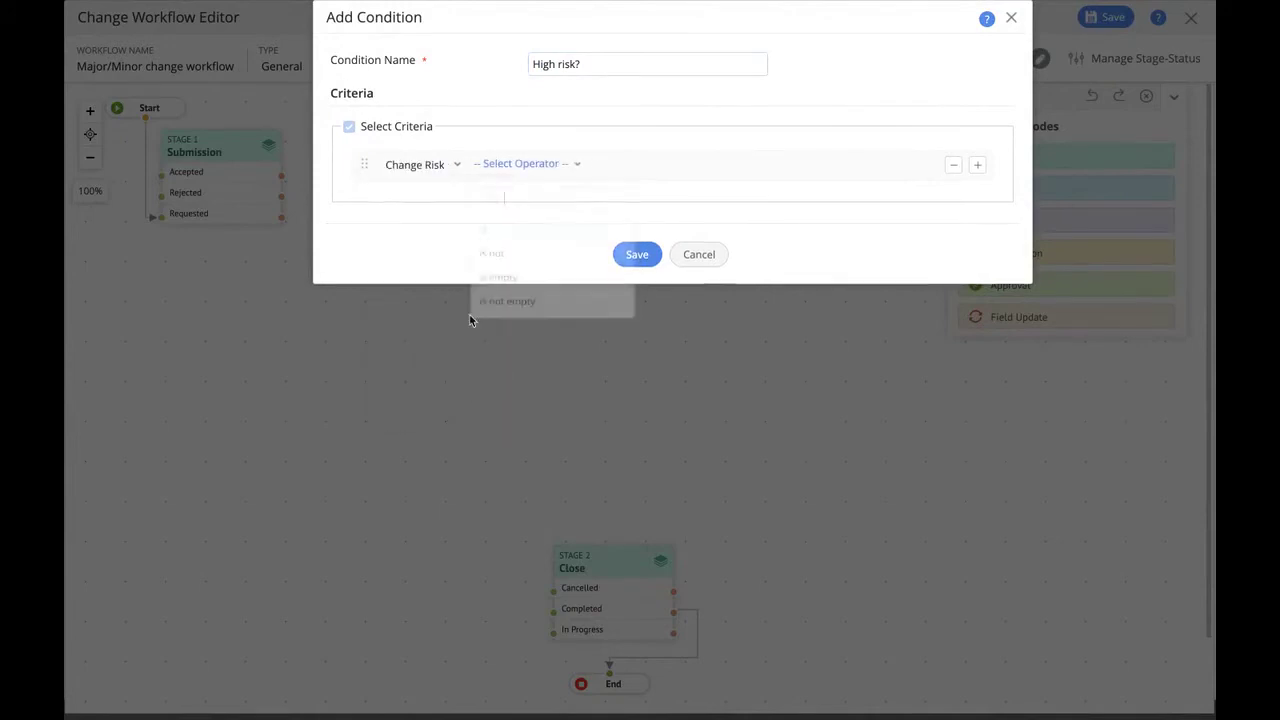
pyautogui.click(694, 198)
pyautogui.click(636, 254)
pyautogui.moveTo(376, 195); pyautogui.dragTo(398, 190)
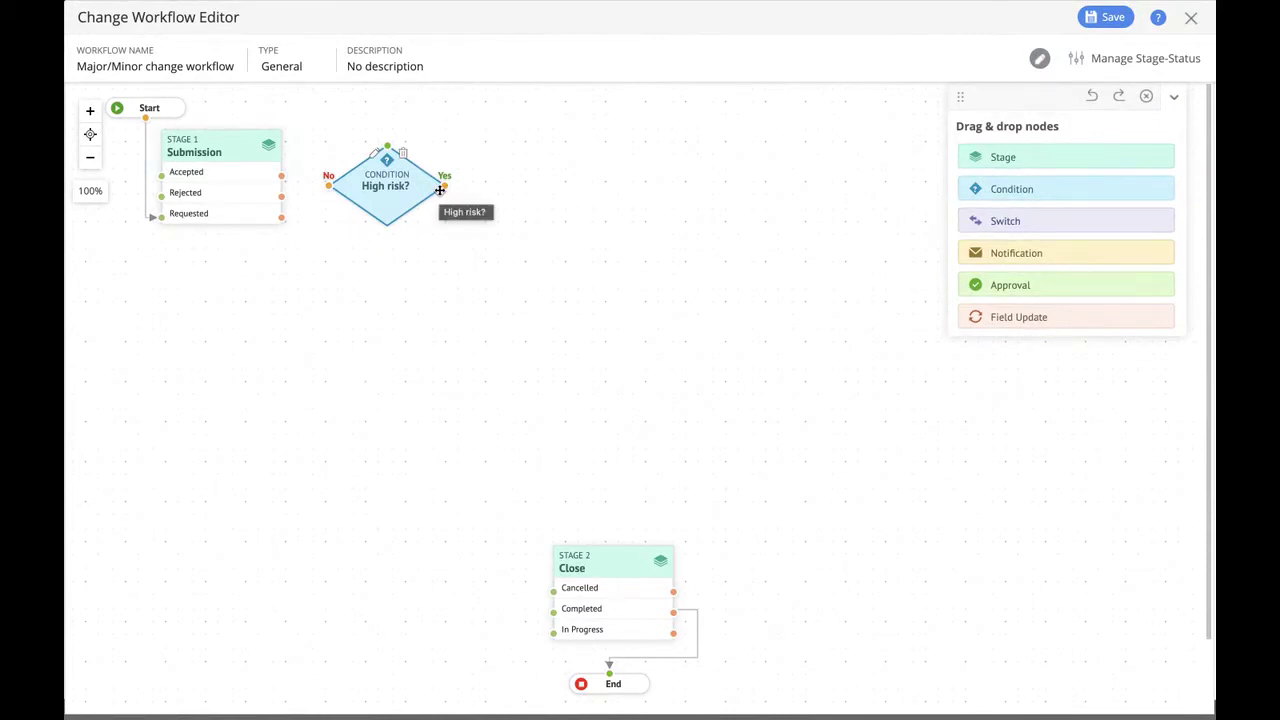
# - Add an approval node beside the "High risk?" condition and name it "IT director"
pyautogui.moveTo(1054, 289); pyautogui.dragTo(531, 176)
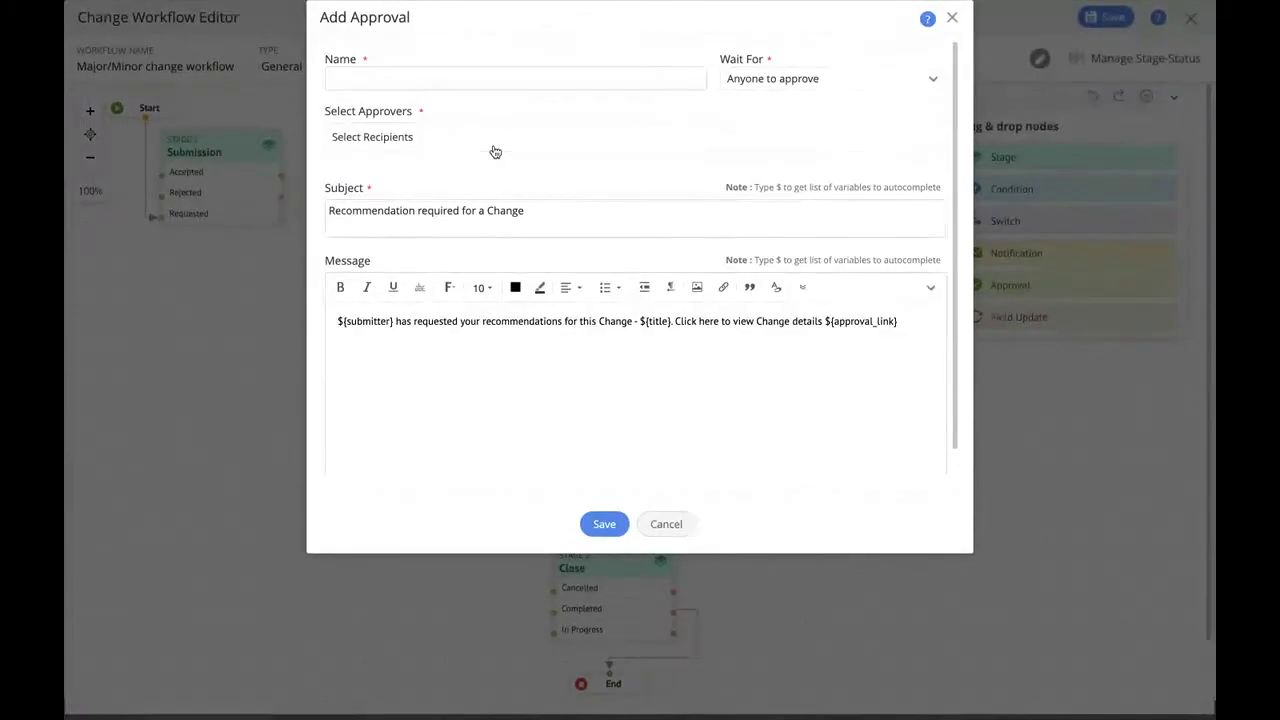
pyautogui.click(497, 80)
pyautogui.write('IT director')
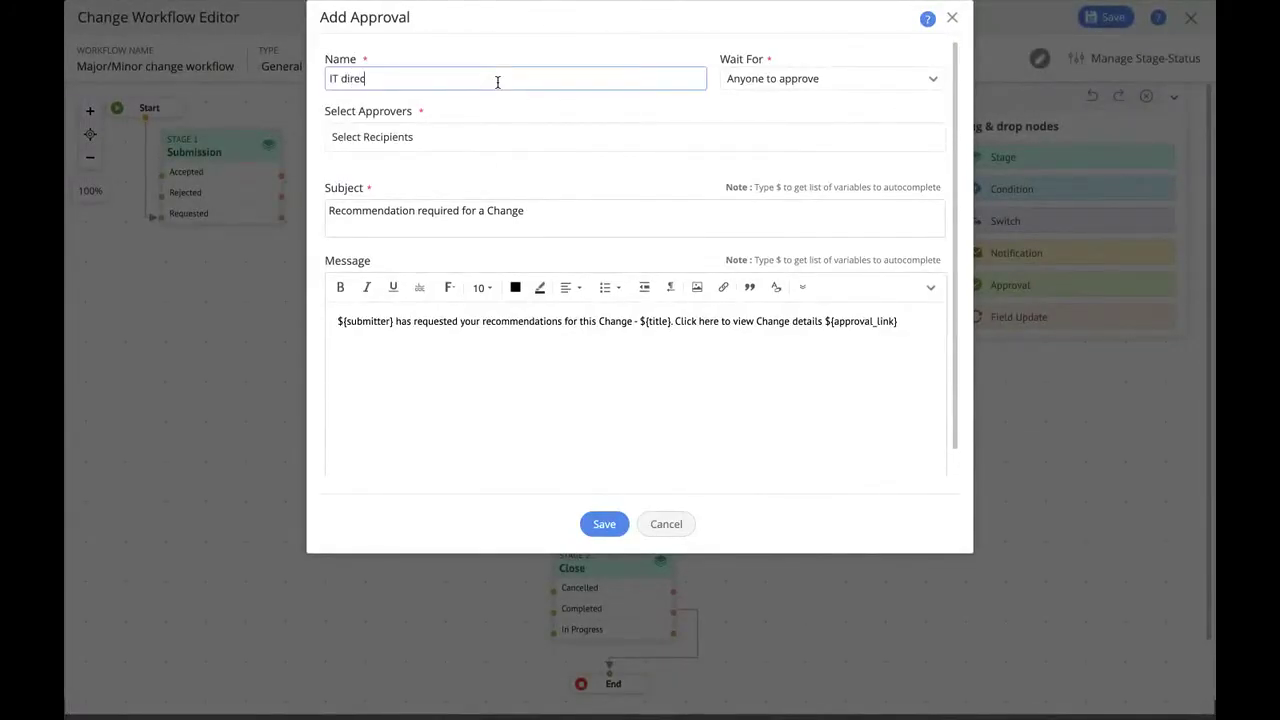
# - Examine the approver choices available under Change Users and Roles and under Users
pyautogui.click(453, 146)
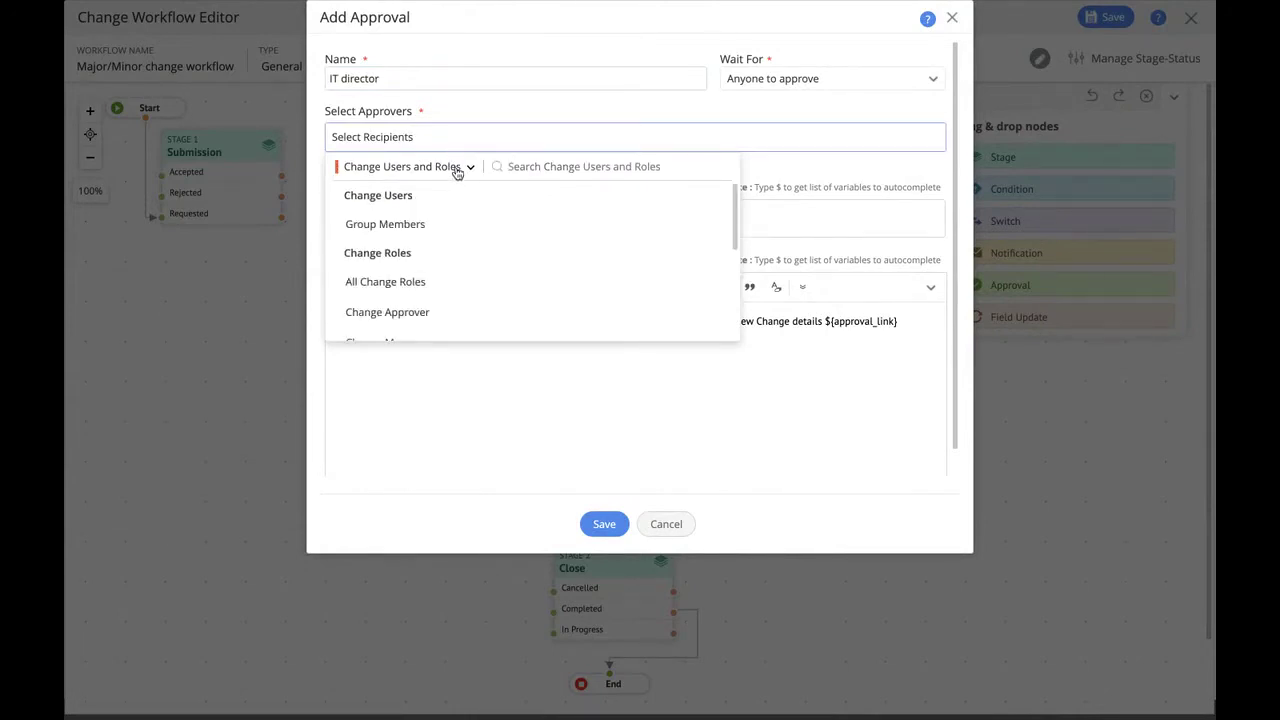
pyautogui.click(456, 168)
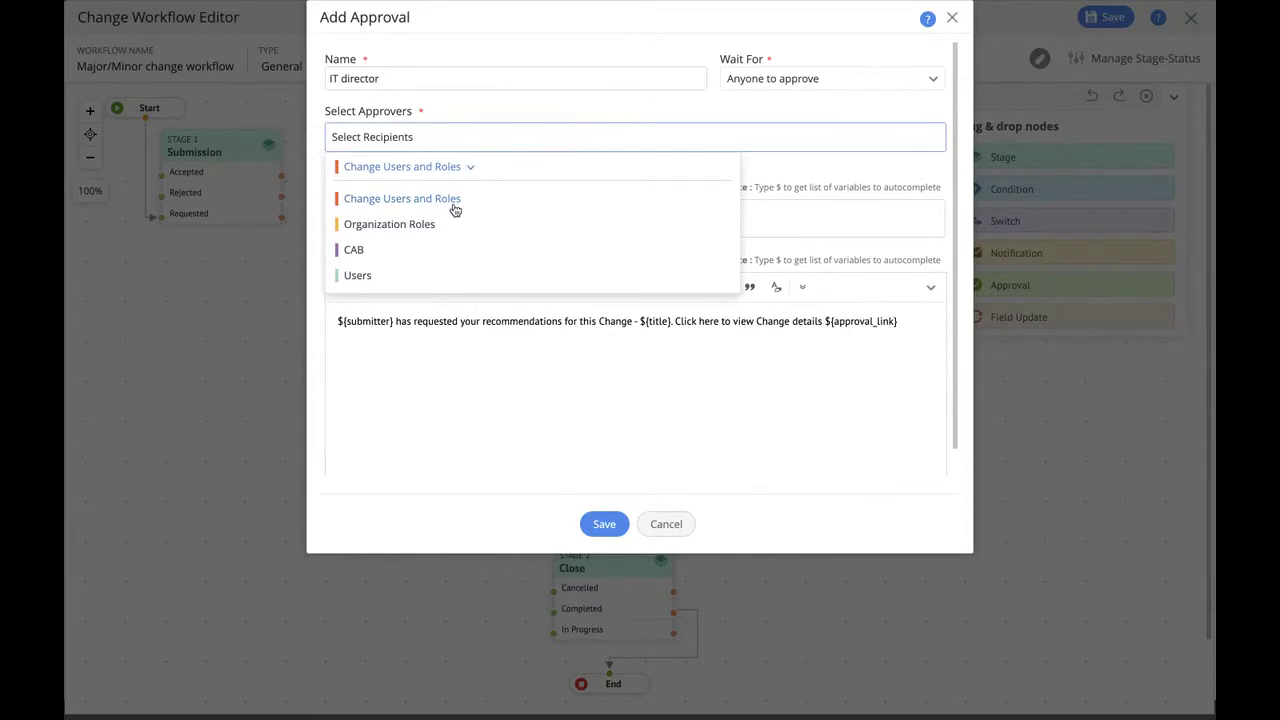
pyautogui.click(455, 207)
pyautogui.scroll(-1, 449, 240)
pyautogui.scroll(-2, 429, 279)
pyautogui.scroll(3, 431, 280)
pyautogui.scroll(1, 429, 282)
pyautogui.click(452, 168)
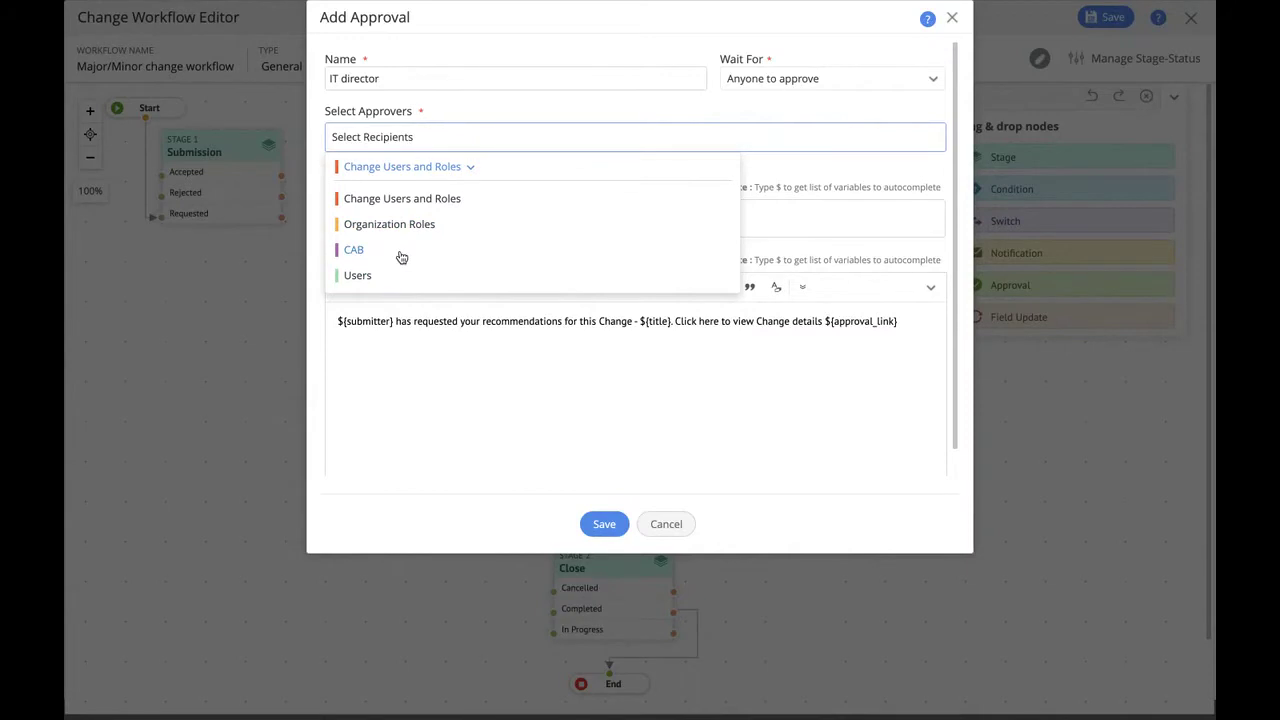
pyautogui.click(383, 278)
pyautogui.scroll(-5, 423, 254)
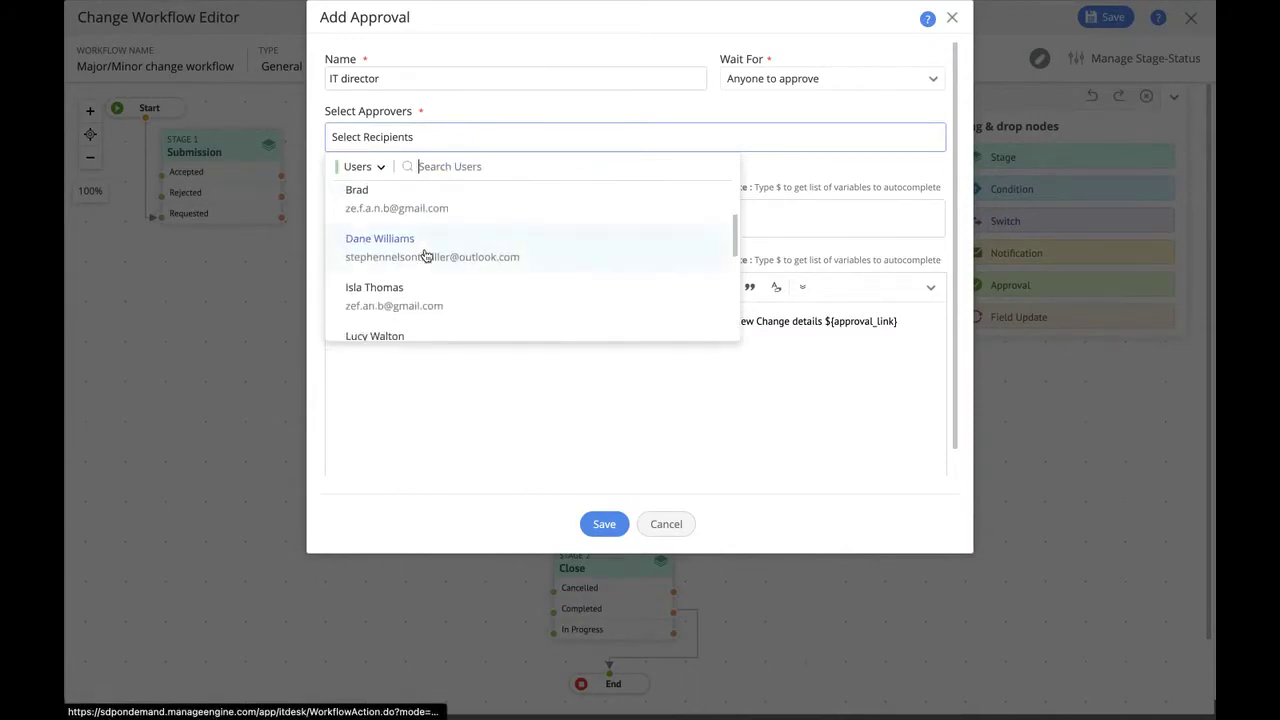
pyautogui.scroll(5, 423, 254)
pyautogui.click(381, 168)
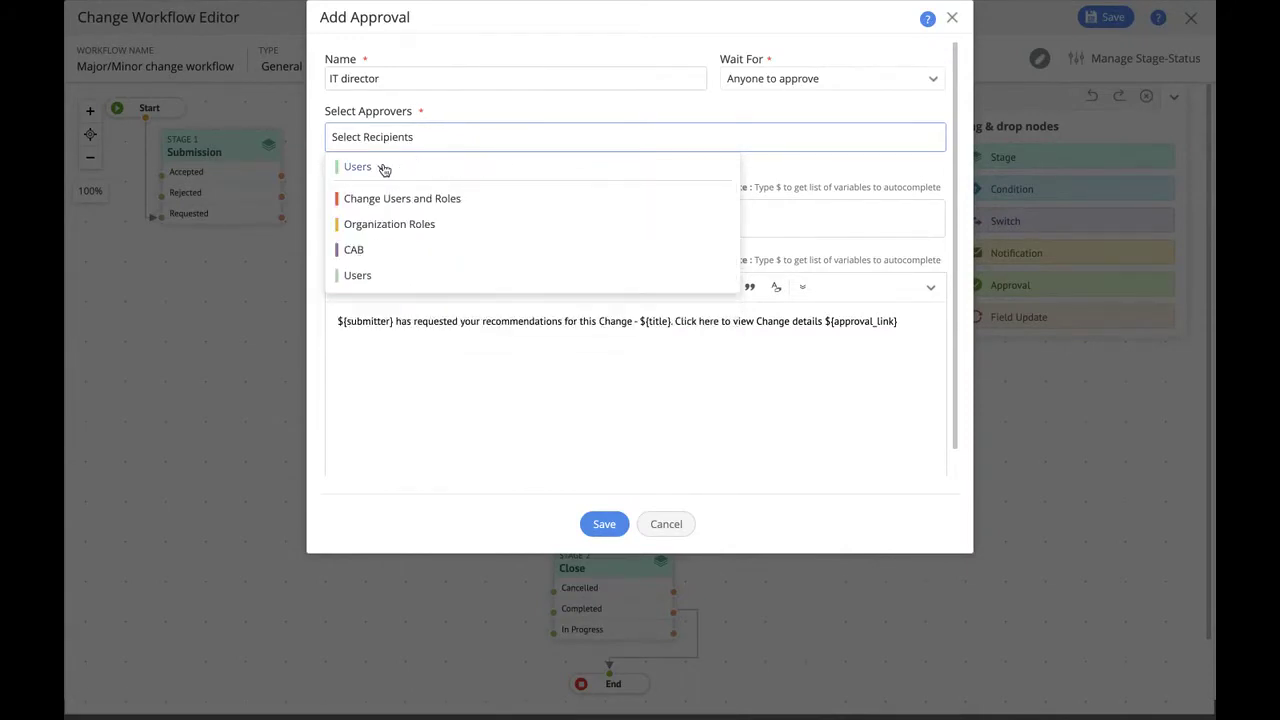
# - Select the IT Director organization role as the approver
pyautogui.click(397, 236)
pyautogui.scroll(-2, 398, 275)
pyautogui.click(403, 258)
pyautogui.click(571, 100)
# - Set the IT director approval's subject to "Approval required for change ${title}", inserting the title as a variable
pyautogui.click(548, 224)
pyautogui.hotkey('ctrl', 'a')
pyautogui.write('Ap')
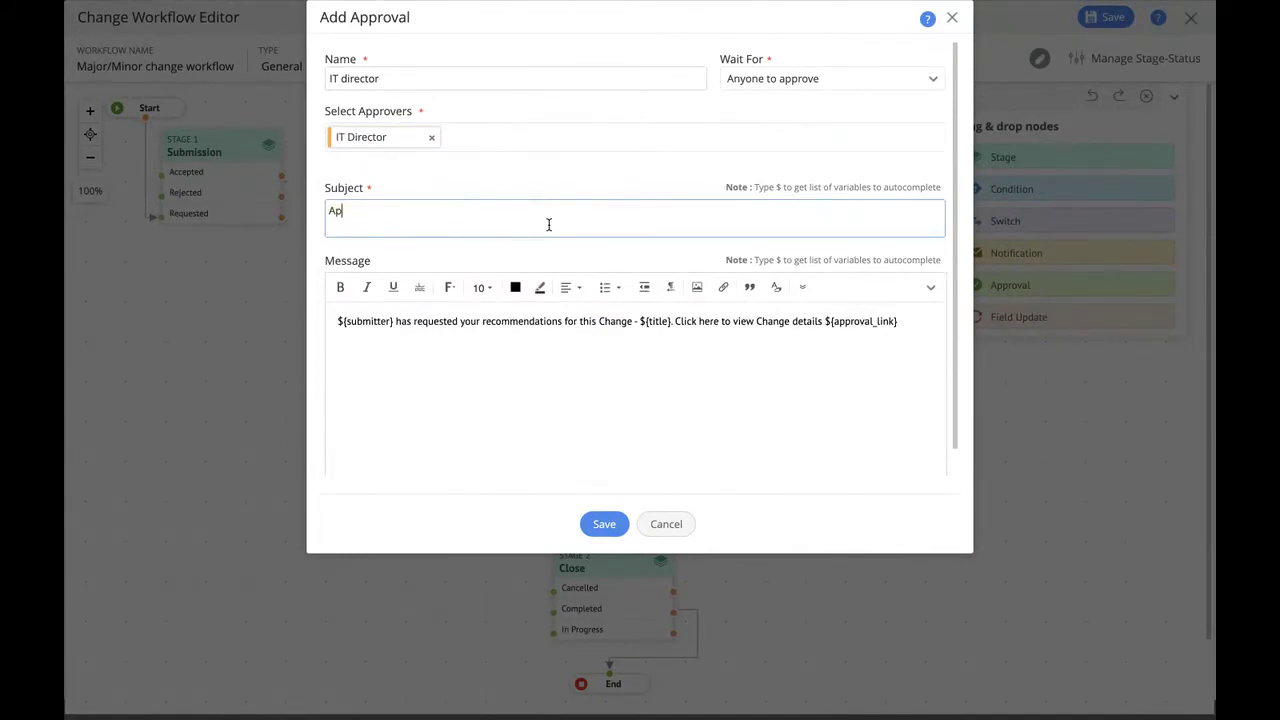
pyautogui.write('proval required for change ')
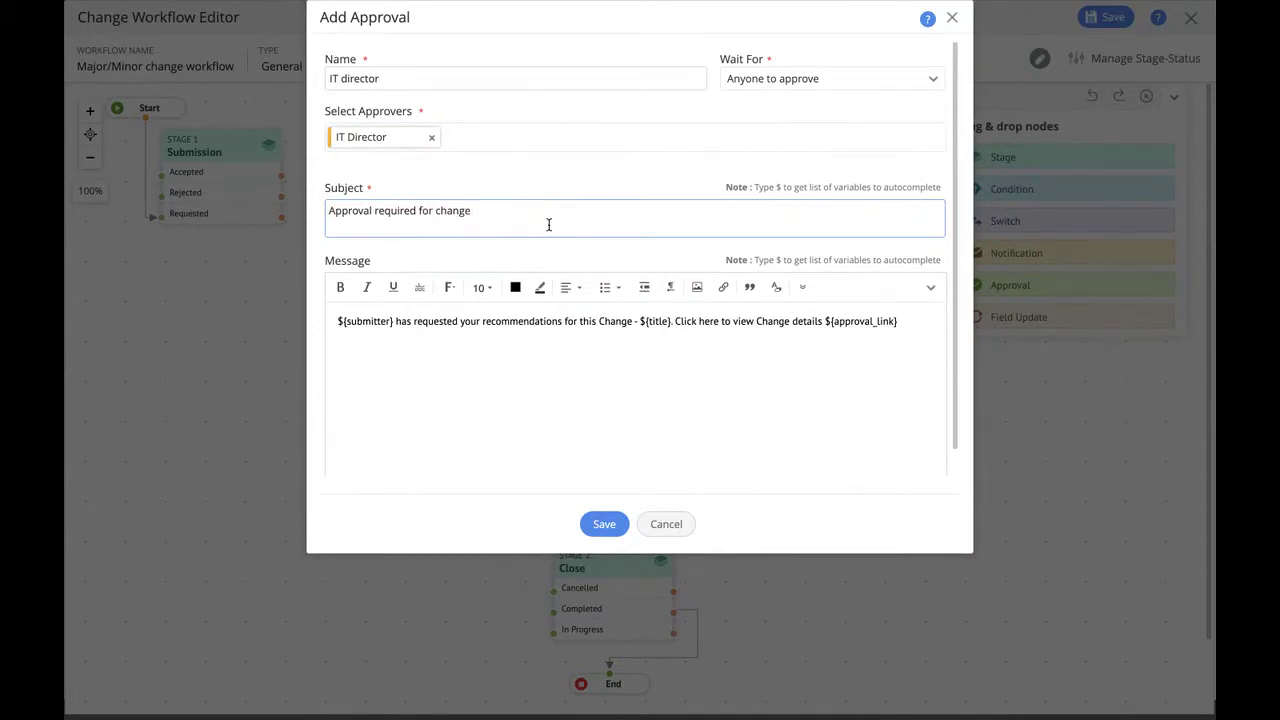
pyautogui.write('$')
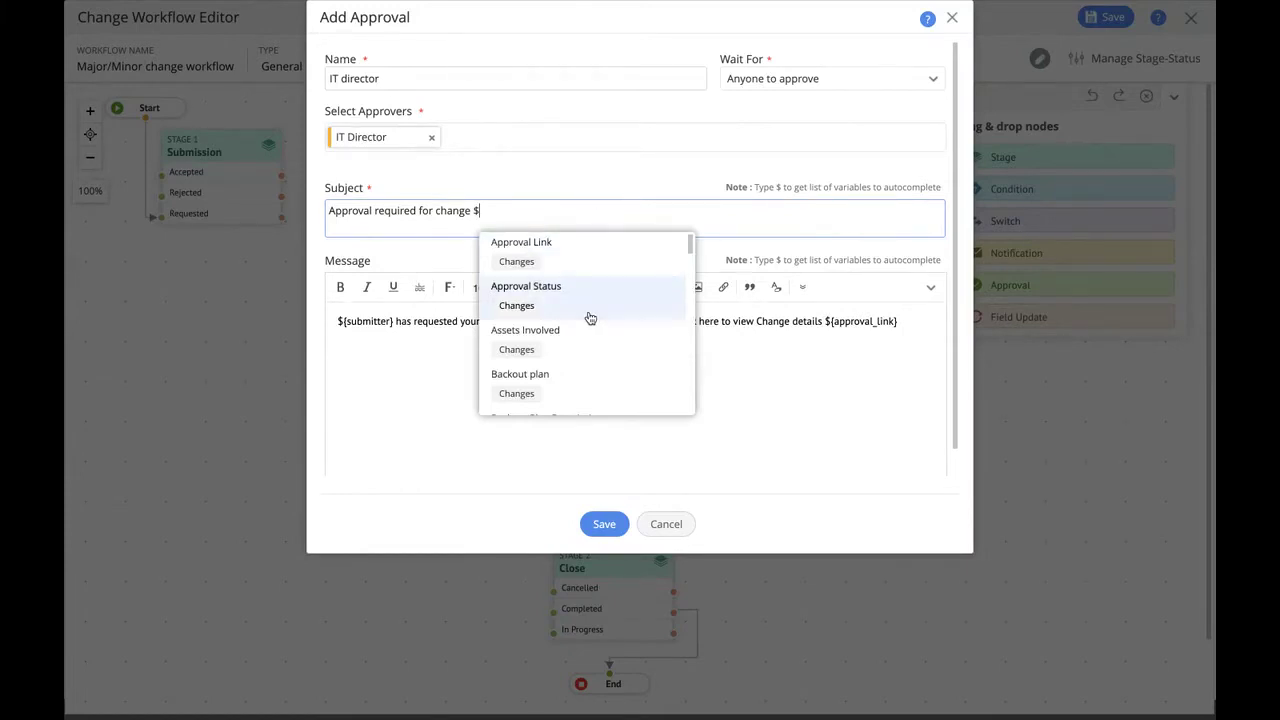
pyautogui.scroll(-15, 590, 318)
pyautogui.scroll(8, 590, 318)
pyautogui.scroll(-2, 588, 316)
pyautogui.click(566, 335)
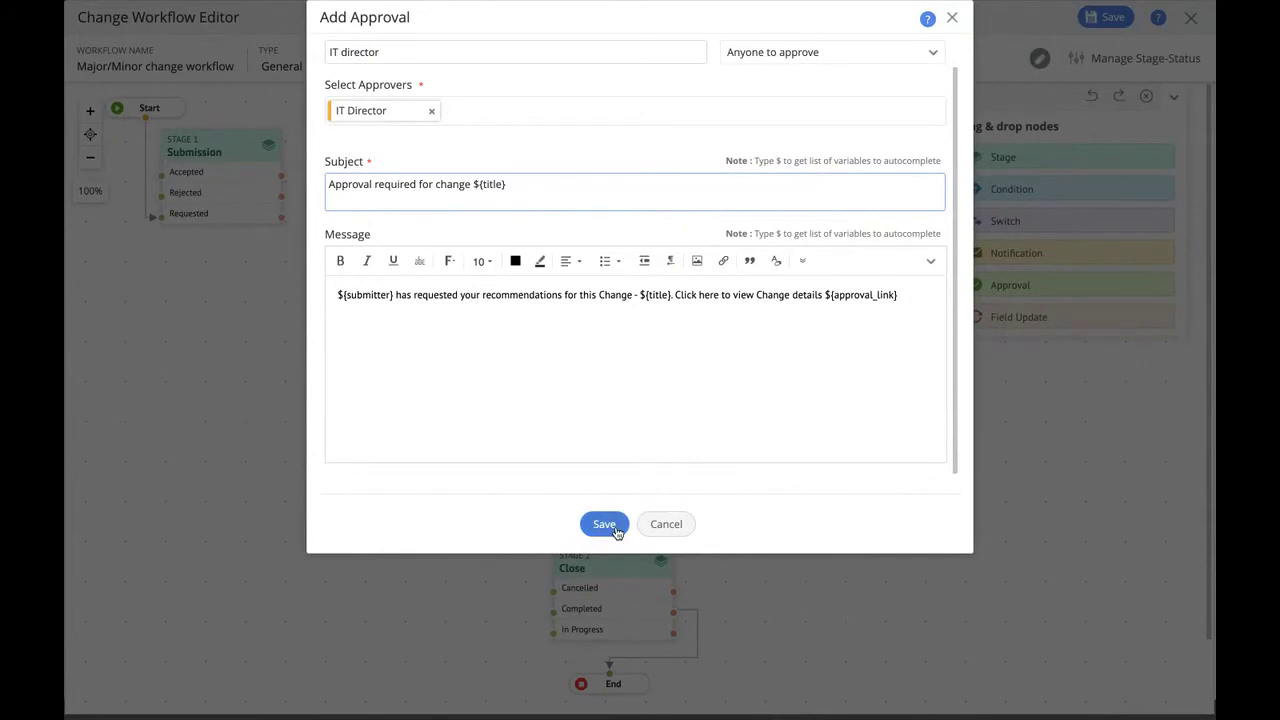
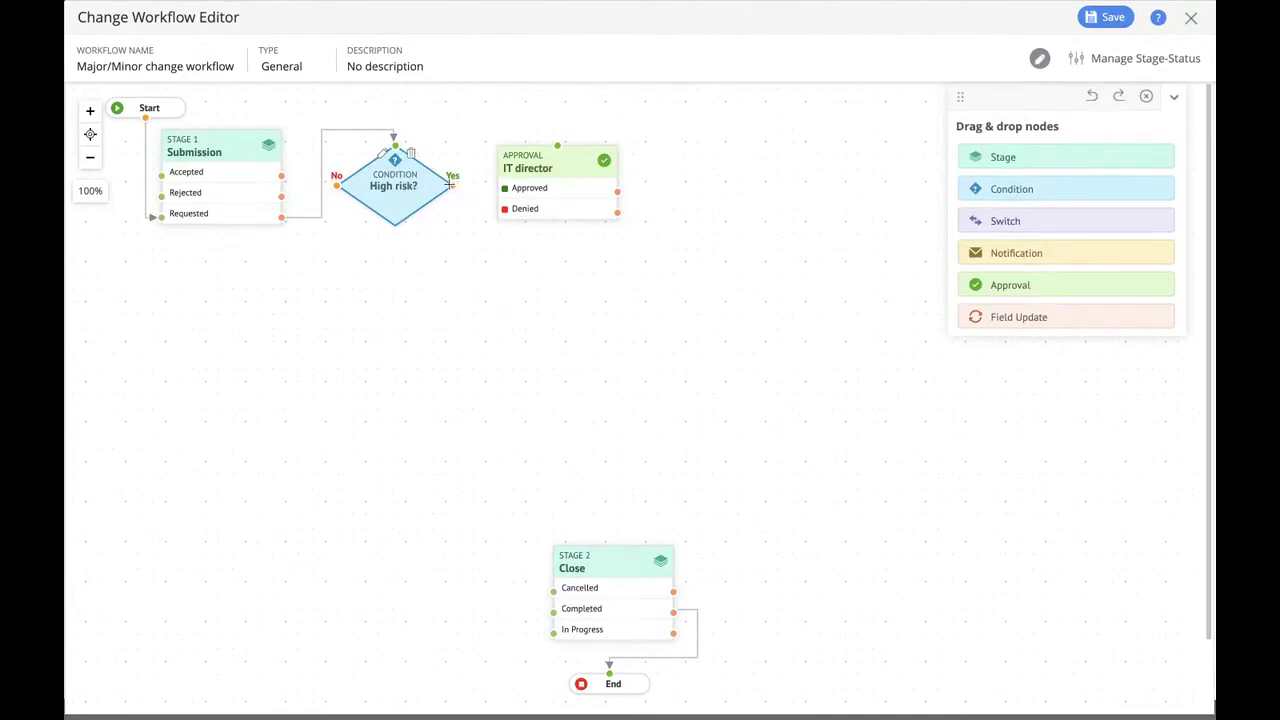
# - Connect the "High risk?" Yes branch to the IT director approval, and route Approved and Denied to Submission's Accepted and Rejected statuses
pyautogui.moveTo(451, 183); pyautogui.dragTo(558, 145)
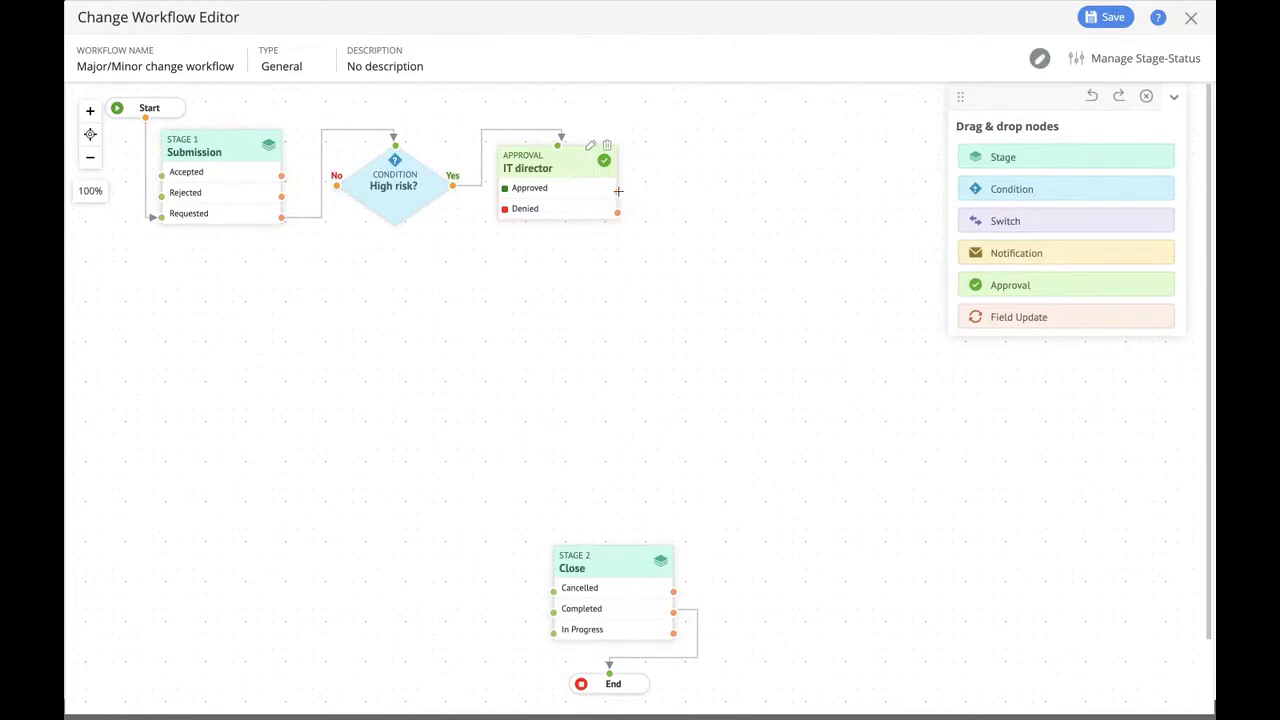
pyautogui.moveTo(643, 206); pyautogui.dragTo(155, 176)
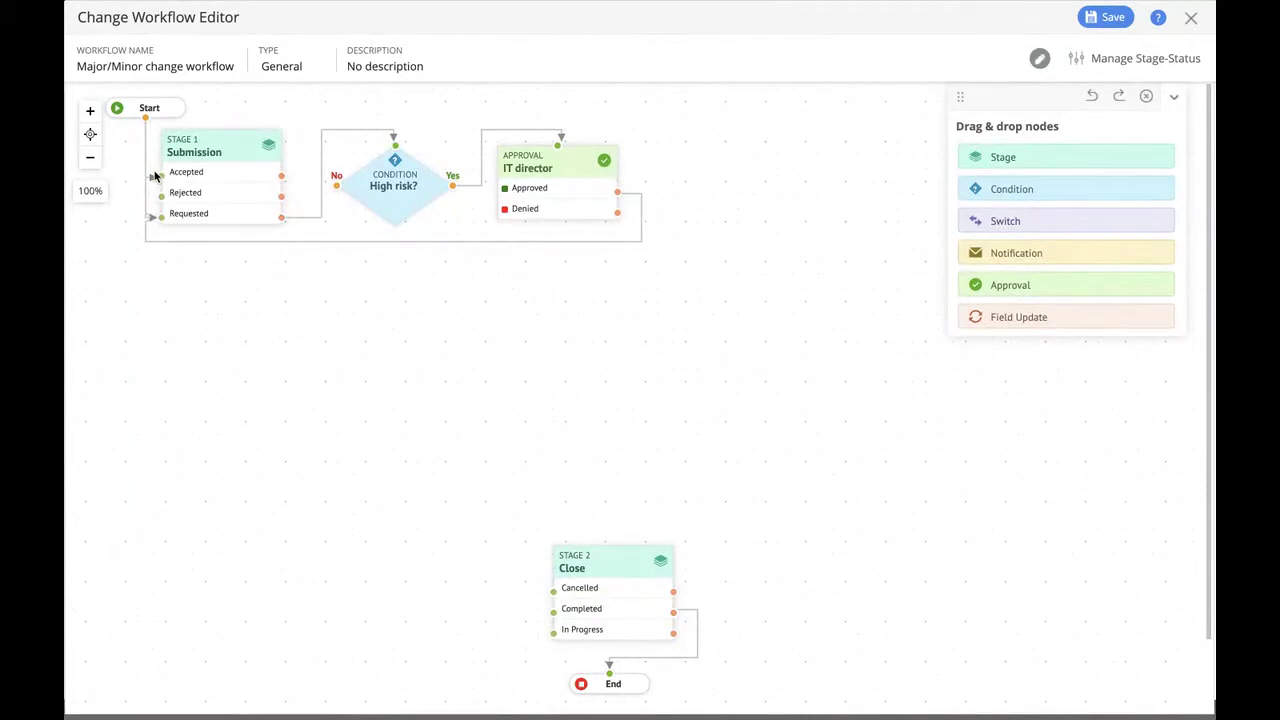
pyautogui.moveTo(425, 175)
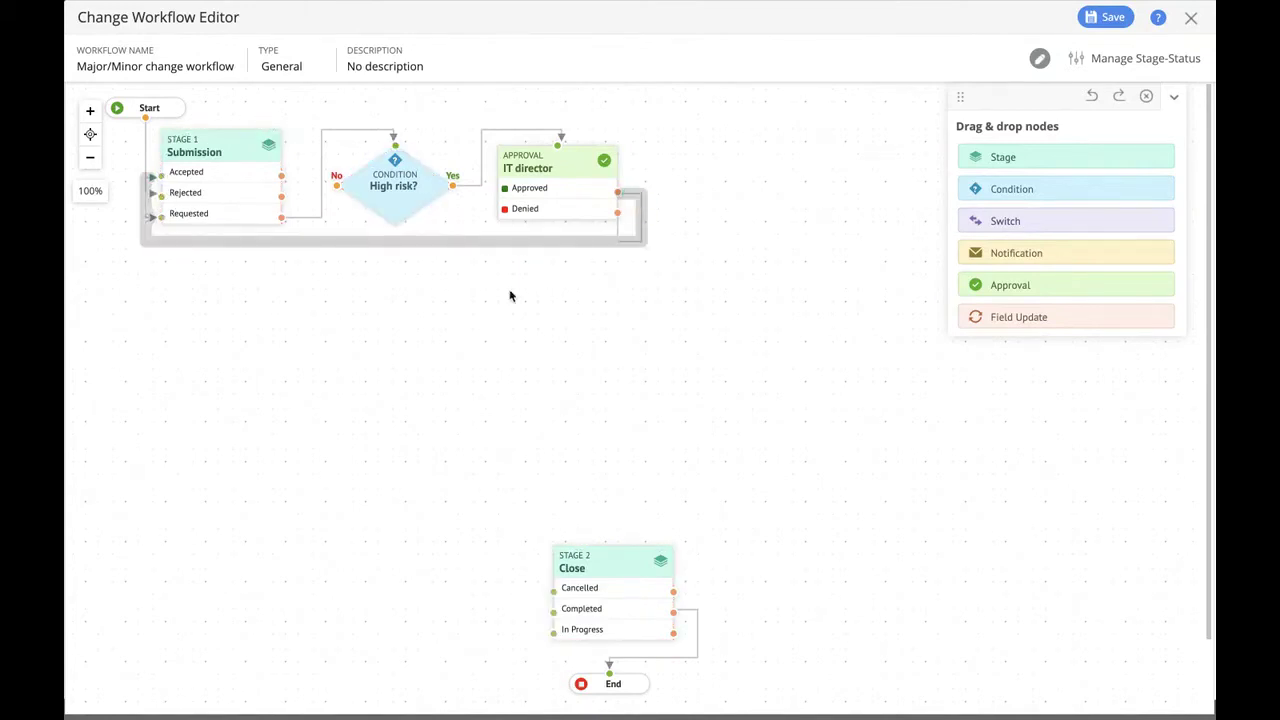
pyautogui.moveTo(385, 182)
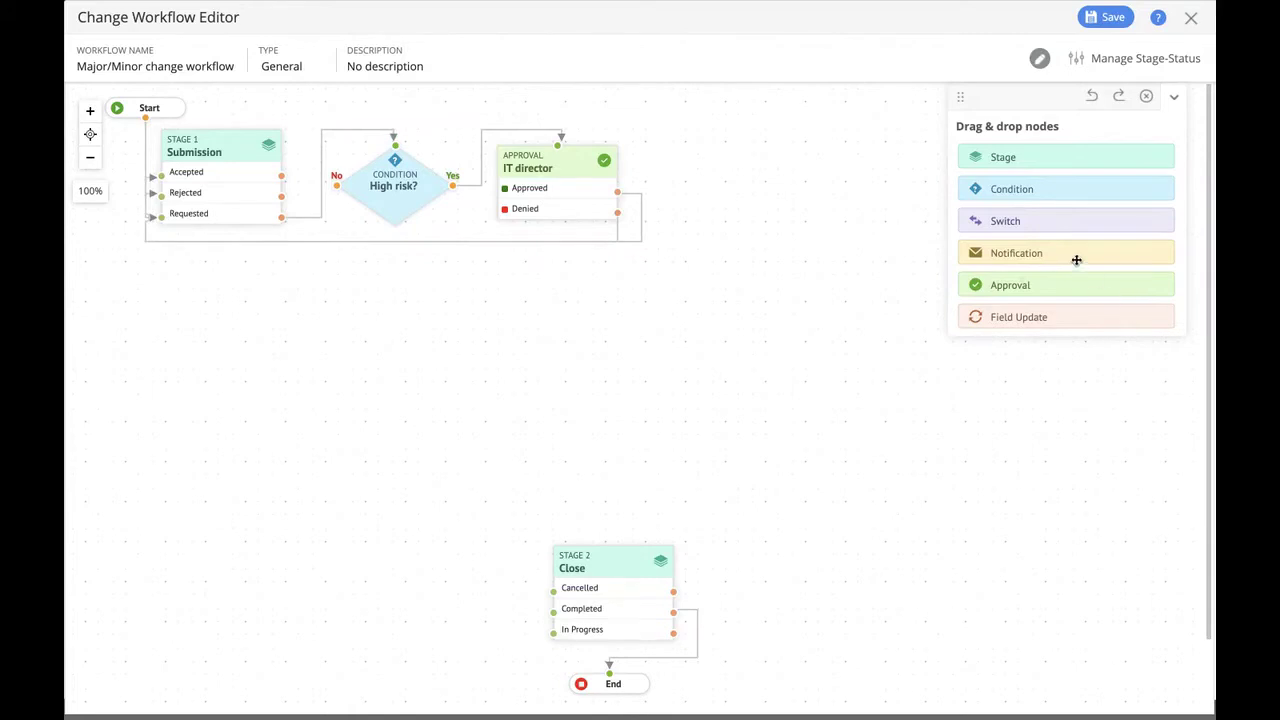
# - Add a notification node below the "High risk?" condition using the existing IT director notification
pyautogui.moveTo(1076, 260); pyautogui.dragTo(344, 260)
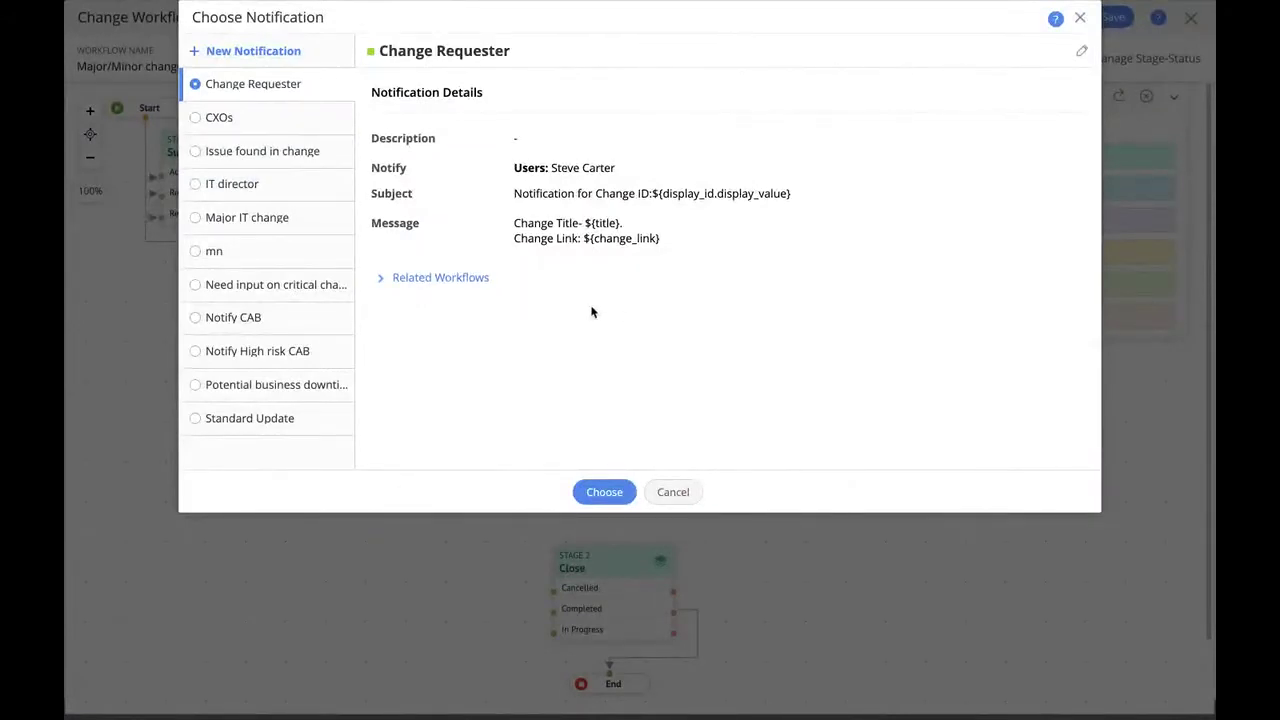
pyautogui.click(286, 54)
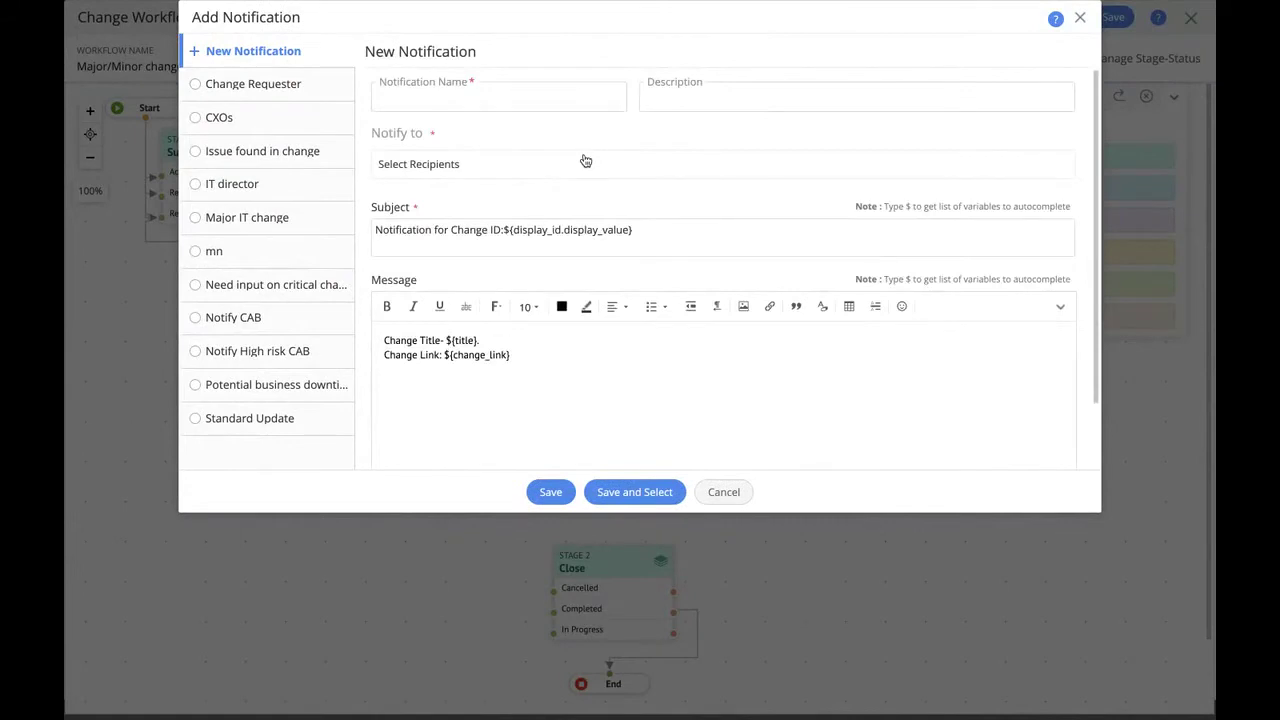
pyautogui.click(246, 188)
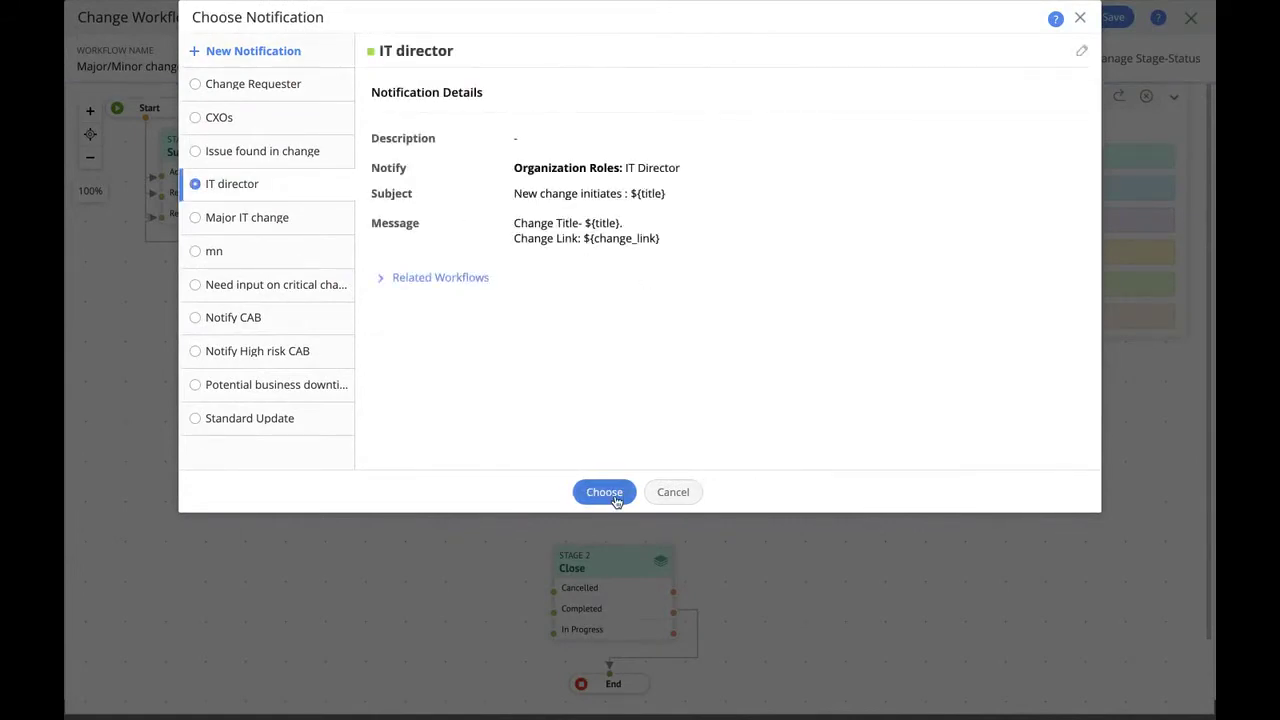
pyautogui.click(604, 492)
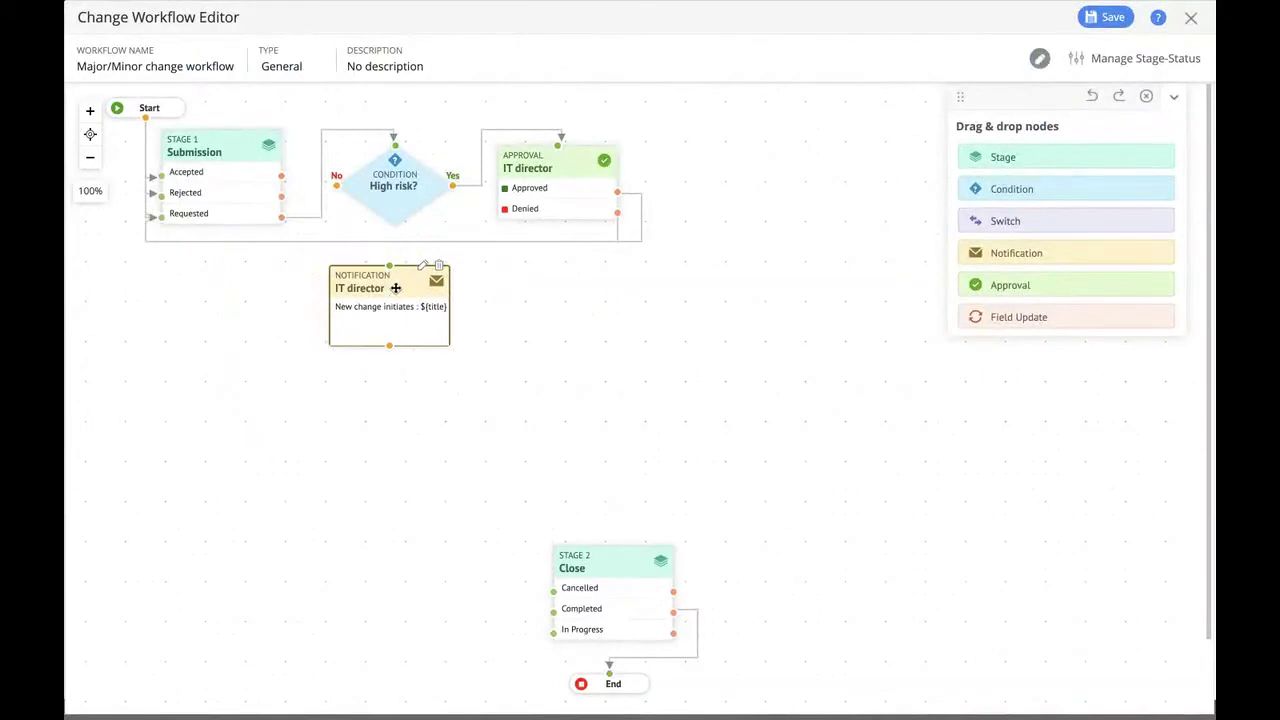
pyautogui.moveTo(395, 288); pyautogui.dragTo(403, 296)
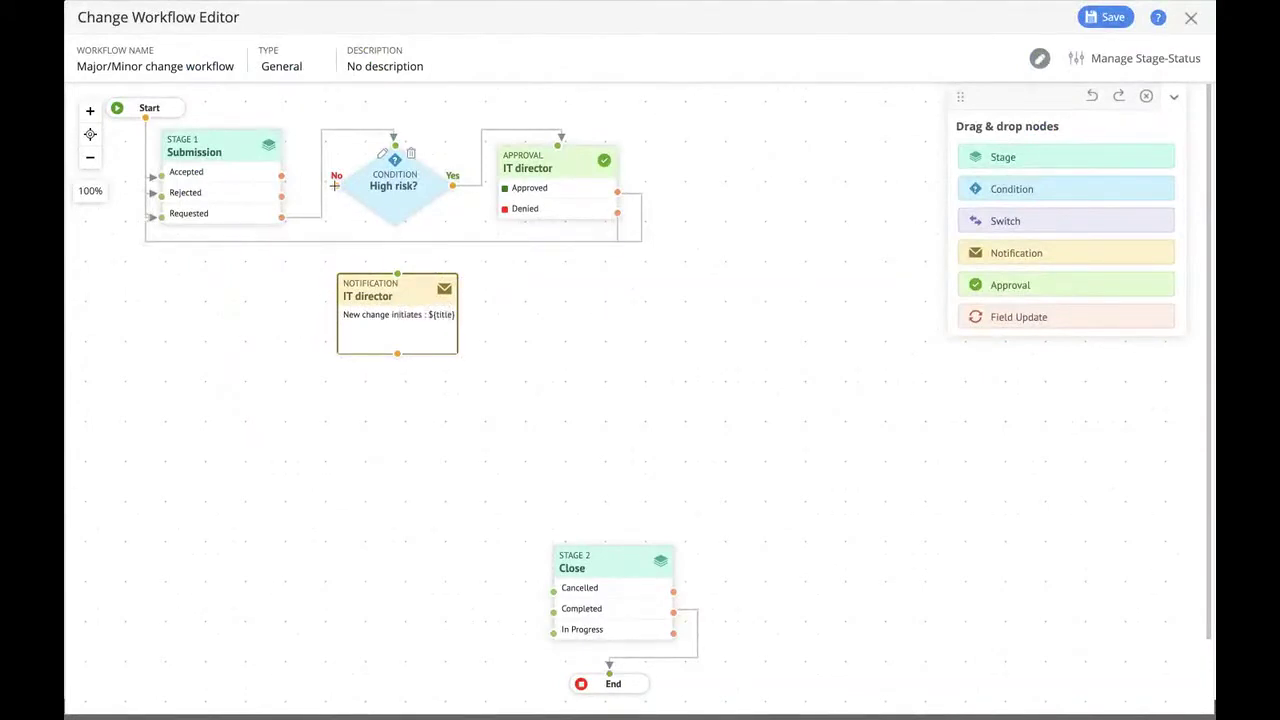
# - Connect the "High risk?" No branch to the IT director notification and route the notification to Submission's Accepted status
pyautogui.moveTo(334, 185); pyautogui.dragTo(396, 286)
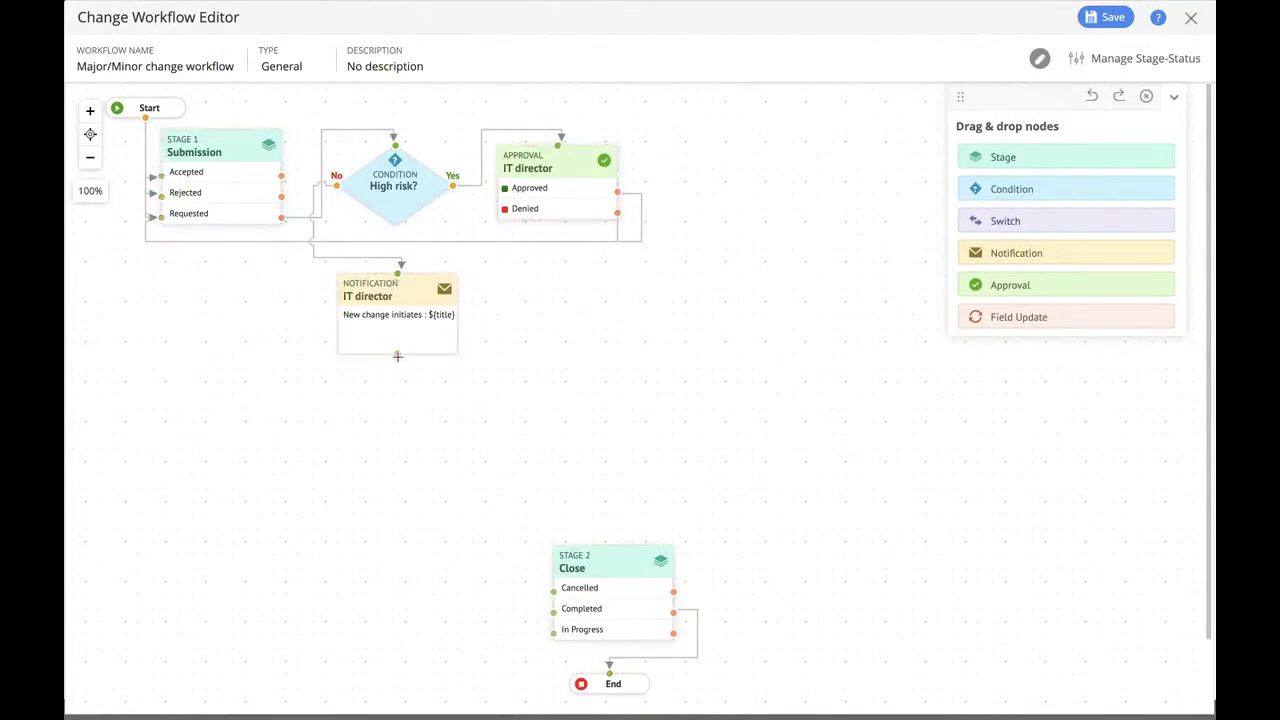
pyautogui.moveTo(397, 355); pyautogui.dragTo(160, 176)
pyautogui.moveTo(394, 309); pyautogui.dragTo(394, 293)
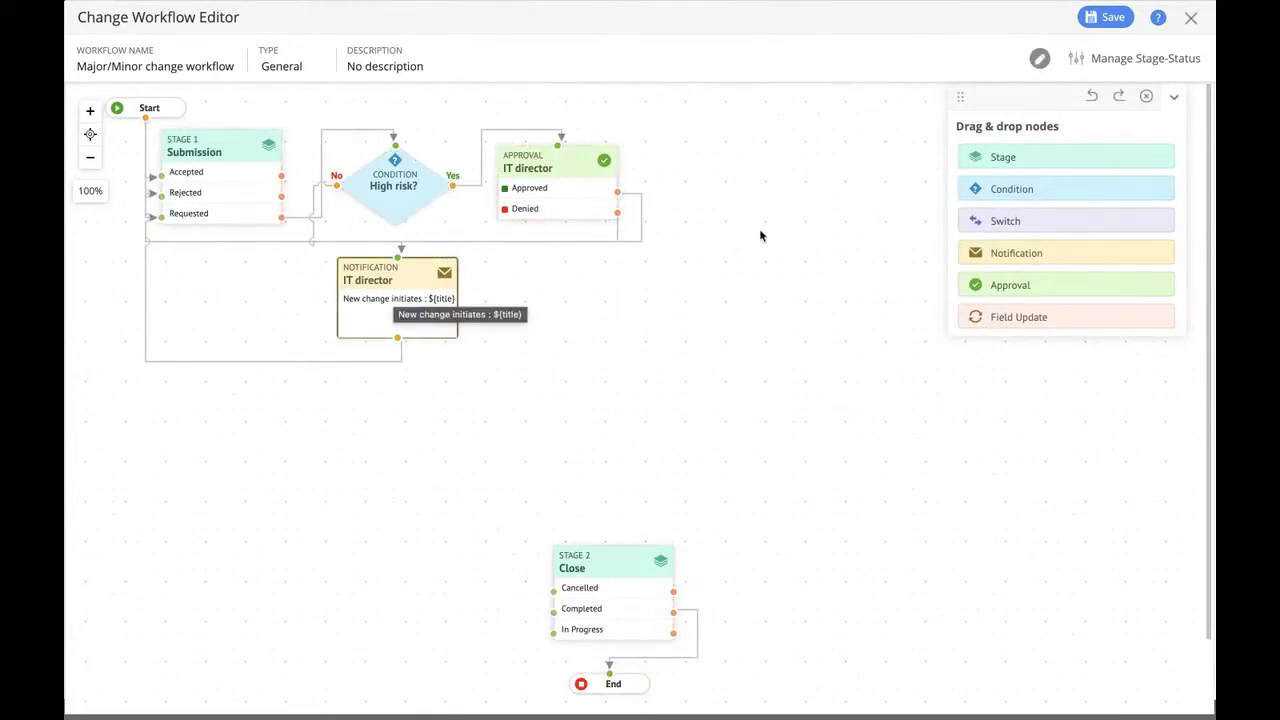
# - Add a Planning stage with statuses Planning In Progress and Submitted for Review, and connect Submission's Accepted status to Planning In Progress
pyautogui.moveTo(981, 156); pyautogui.dragTo(214, 422)
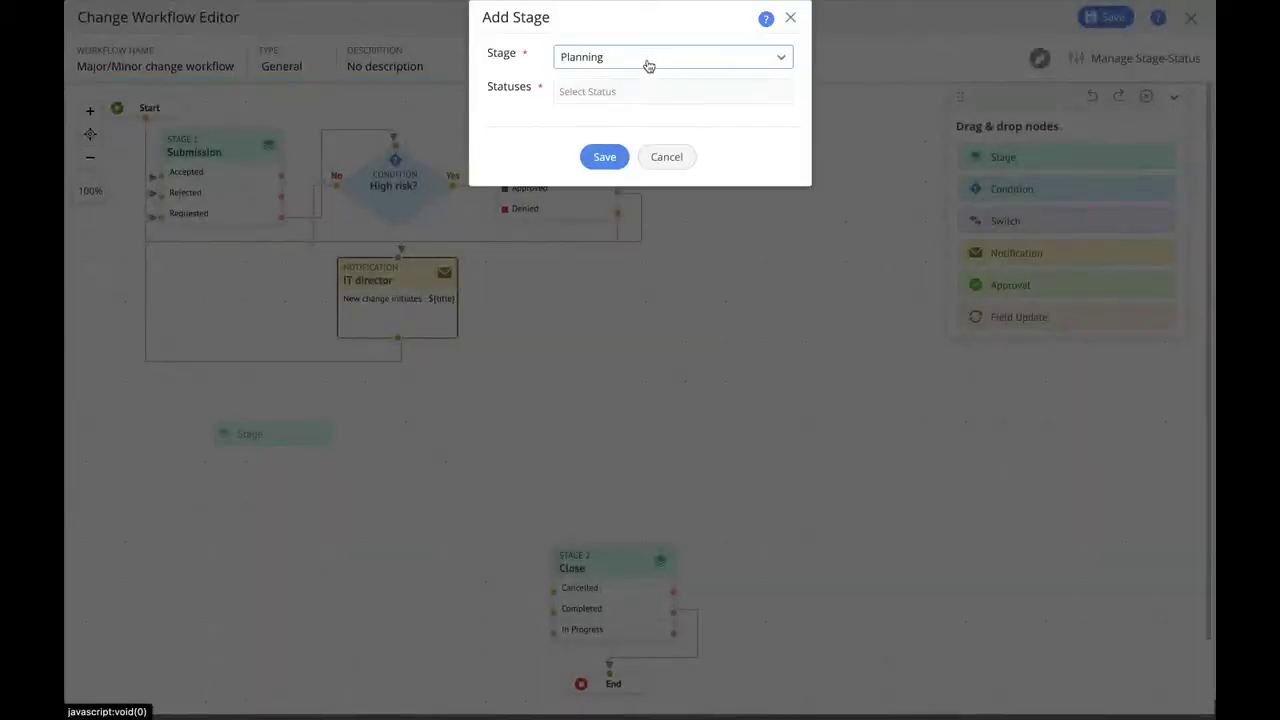
pyautogui.click(640, 88)
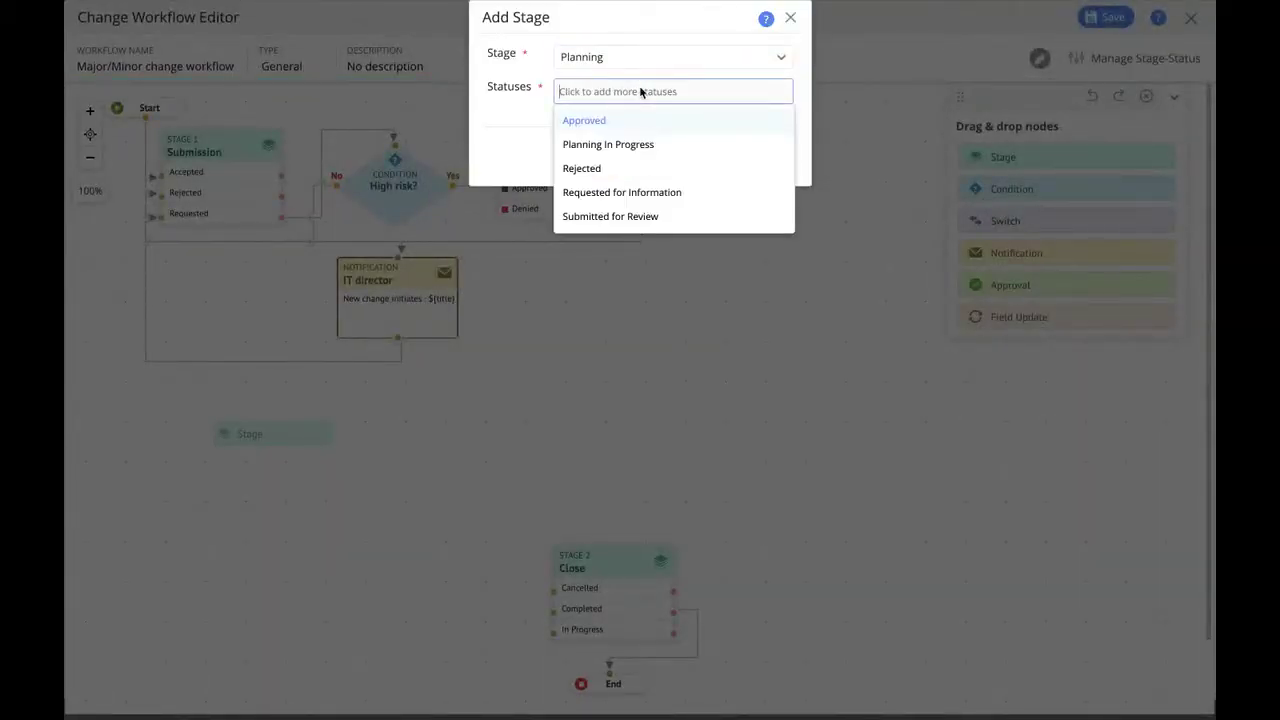
pyautogui.click(630, 216)
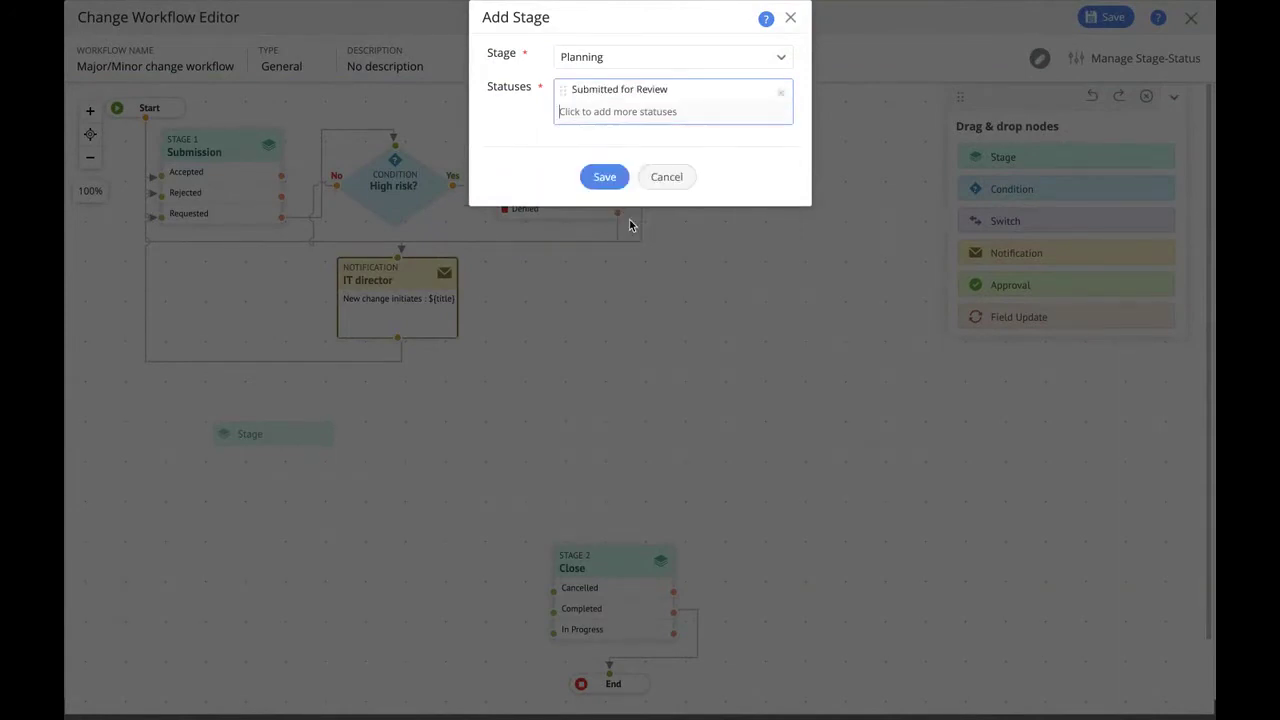
pyautogui.click(629, 114)
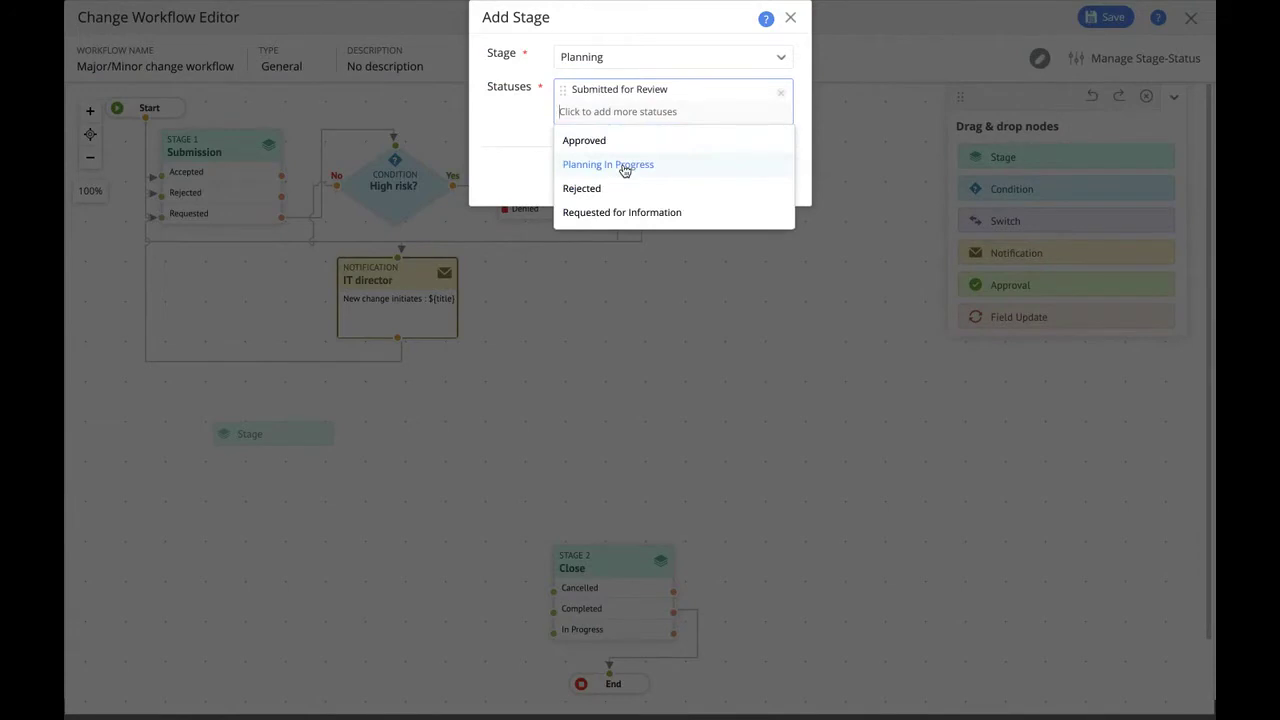
pyautogui.click(624, 166)
pyautogui.moveTo(562, 110); pyautogui.dragTo(562, 86)
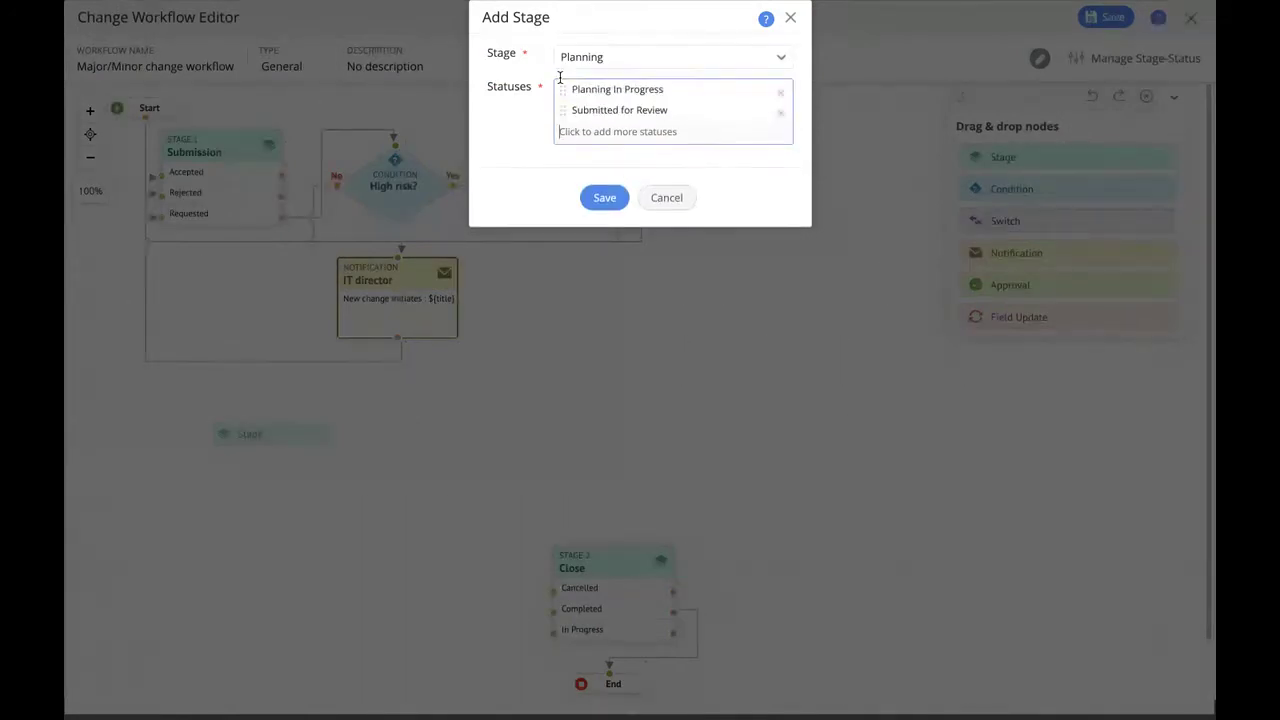
pyautogui.click(606, 197)
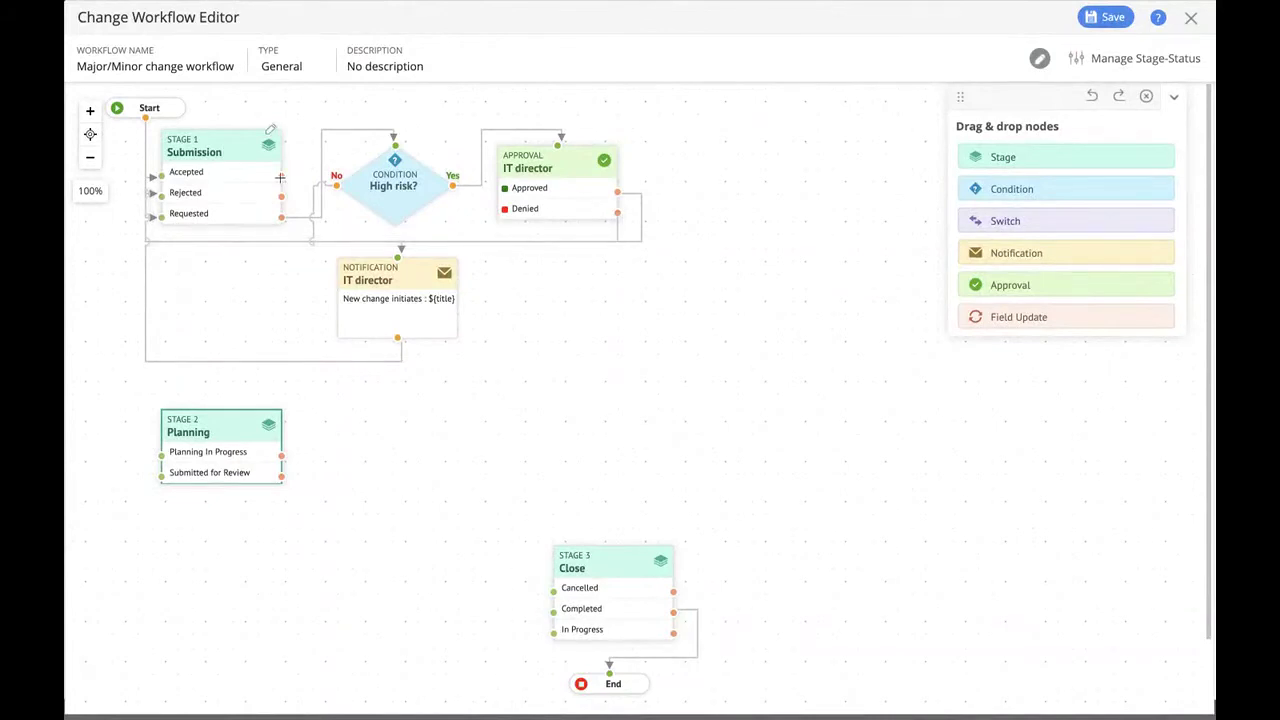
pyautogui.moveTo(170, 337); pyautogui.dragTo(160, 441)
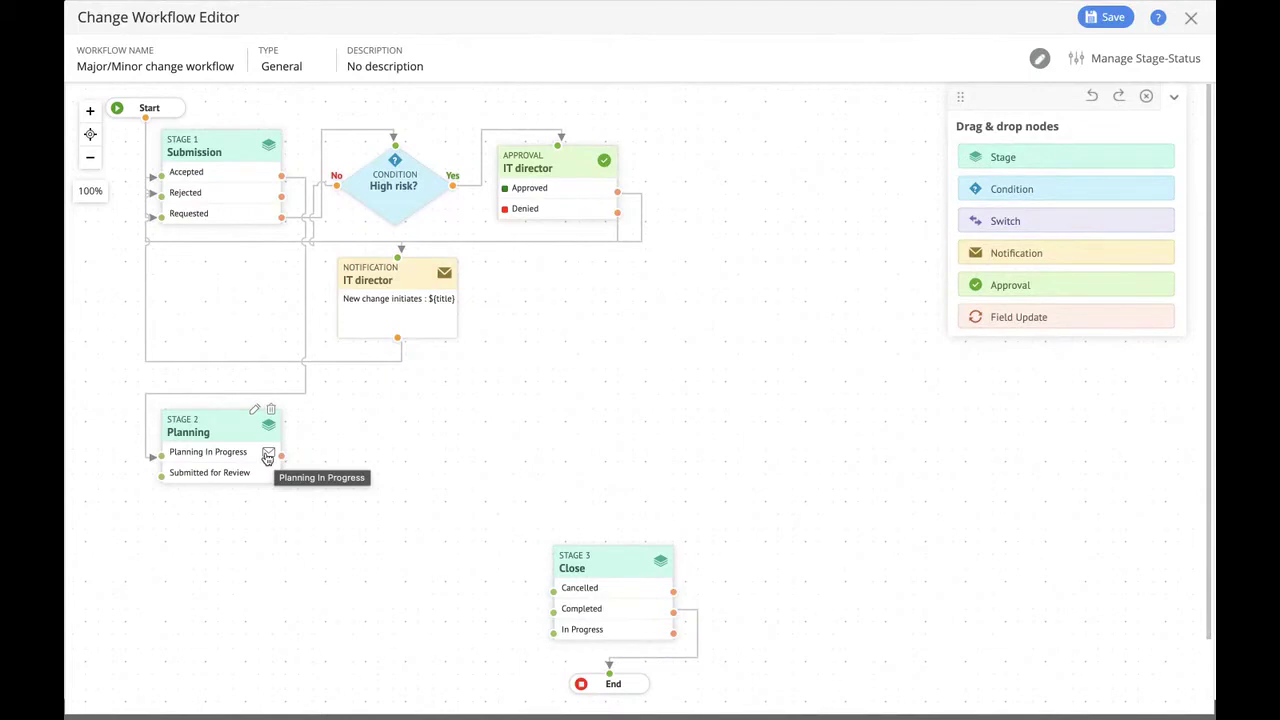
# - Override the Planning In Progress status notification to notify Group Members and the Change Manager, and save it
pyautogui.click(268, 456)
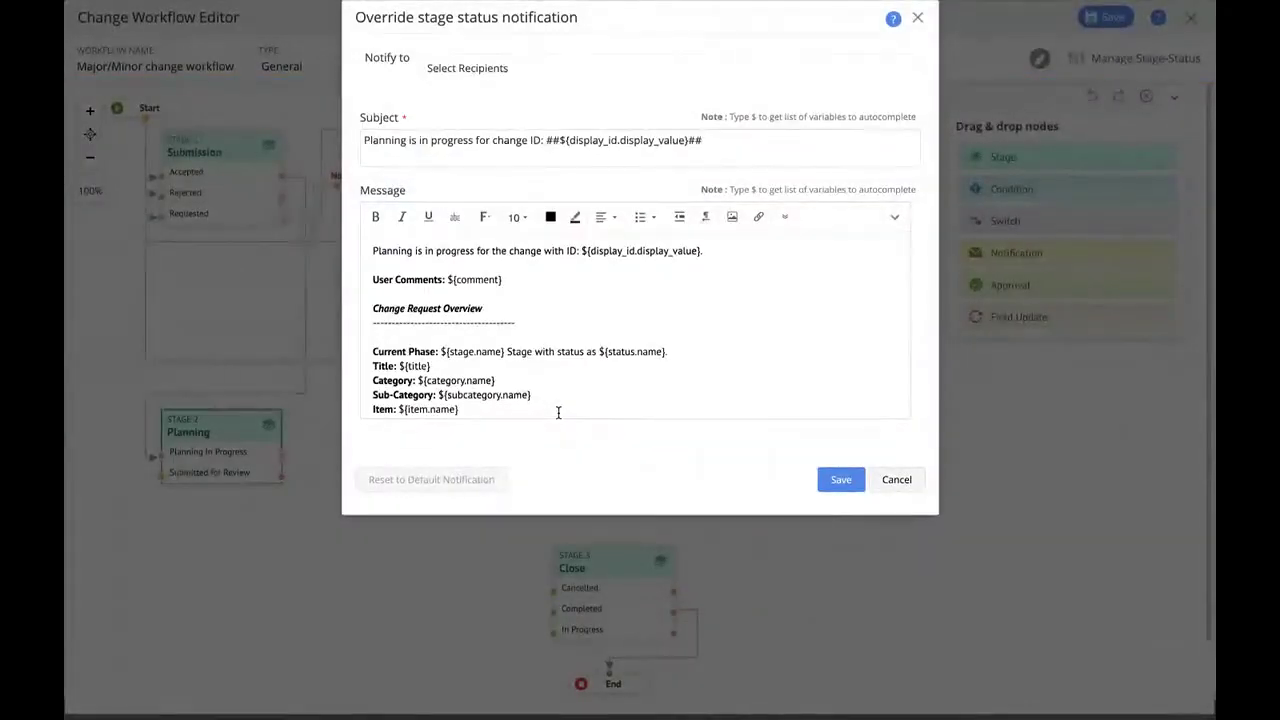
pyautogui.click(507, 70)
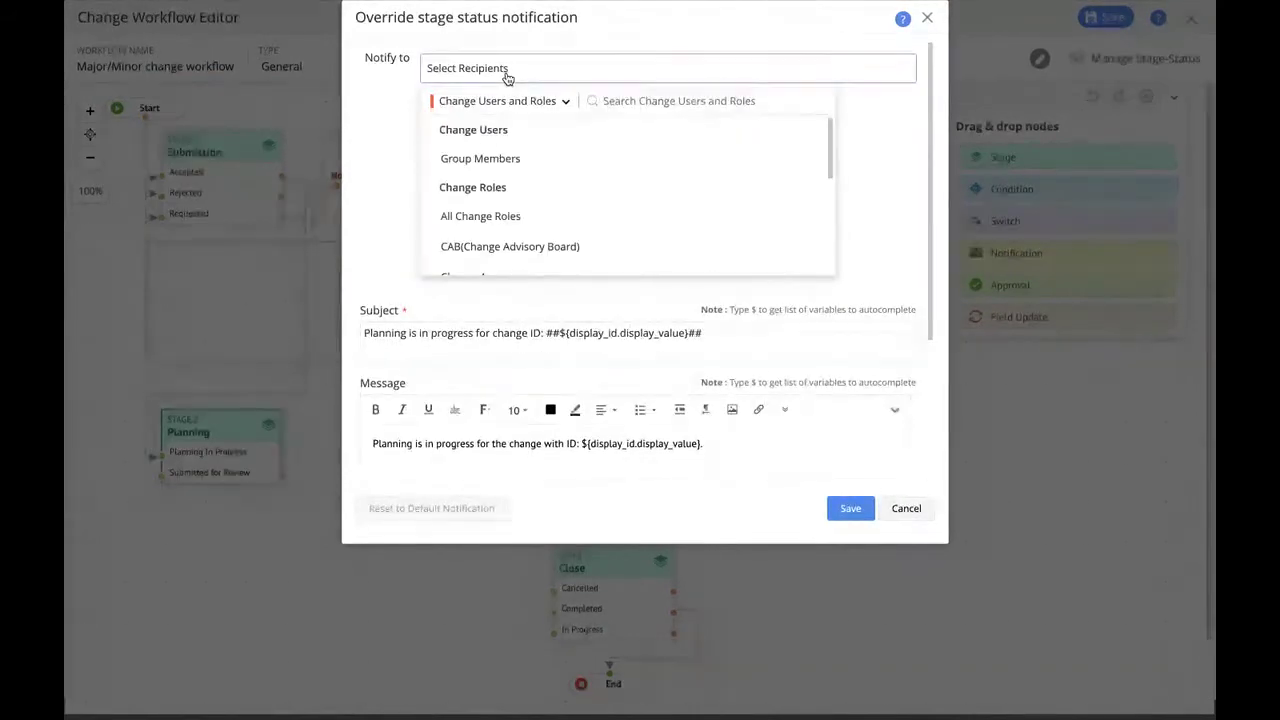
pyautogui.click(527, 108)
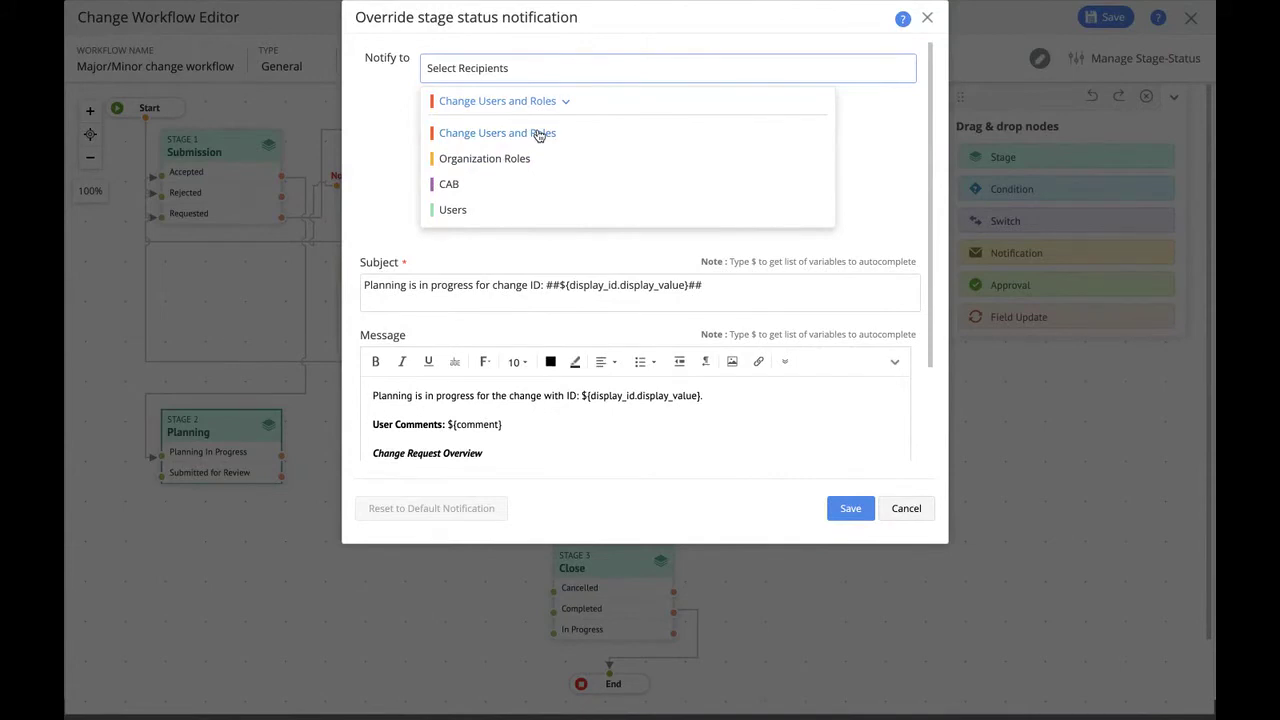
pyautogui.click(539, 135)
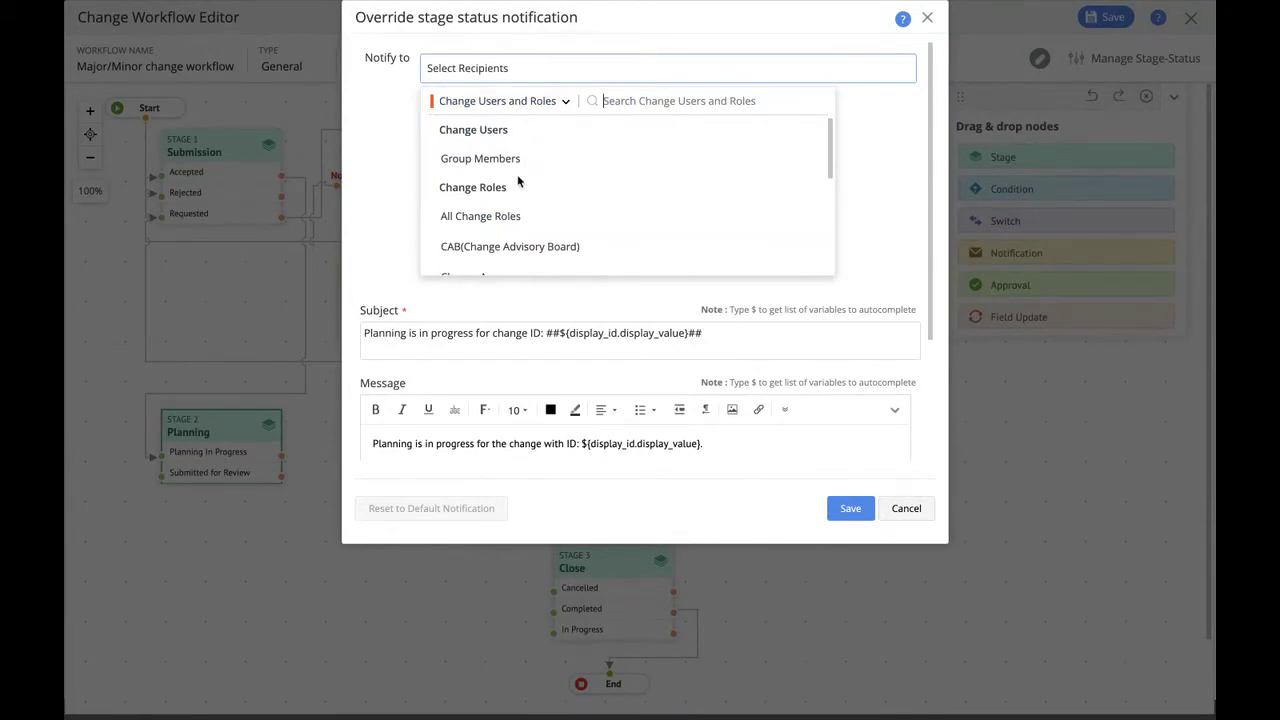
pyautogui.click(516, 157)
pyautogui.scroll(-1, 522, 210)
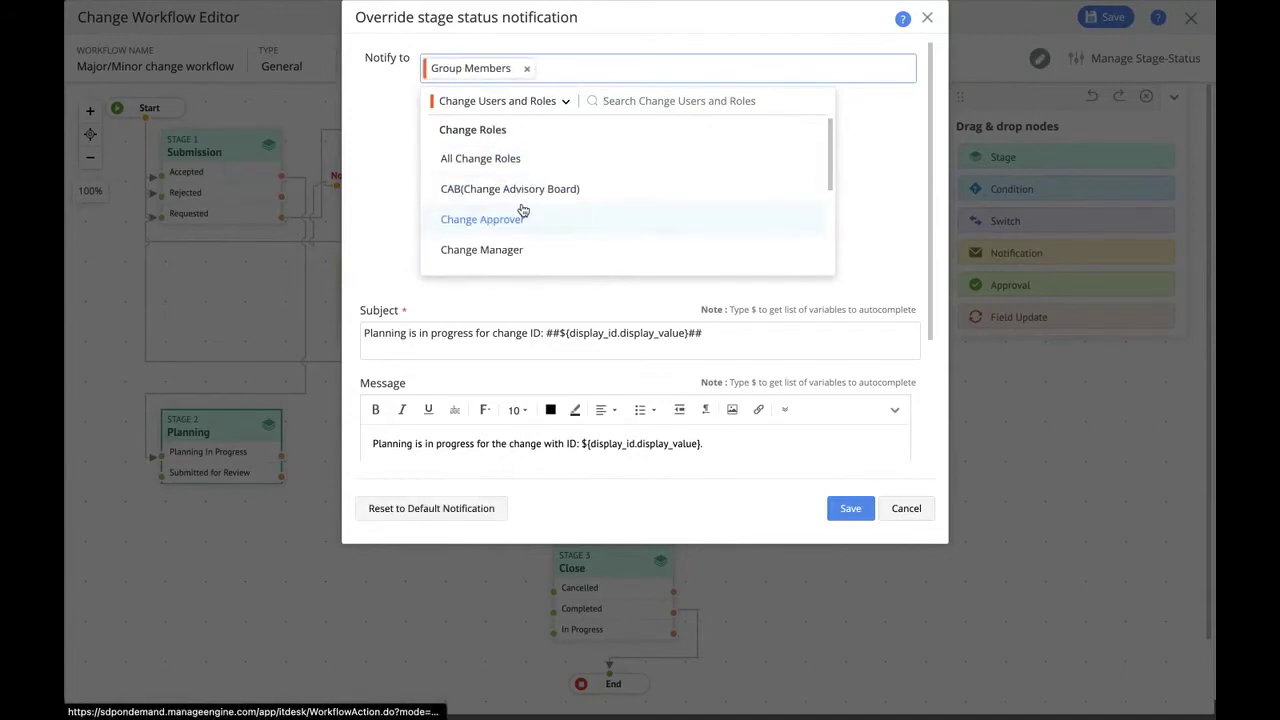
pyautogui.scroll(-1, 522, 225)
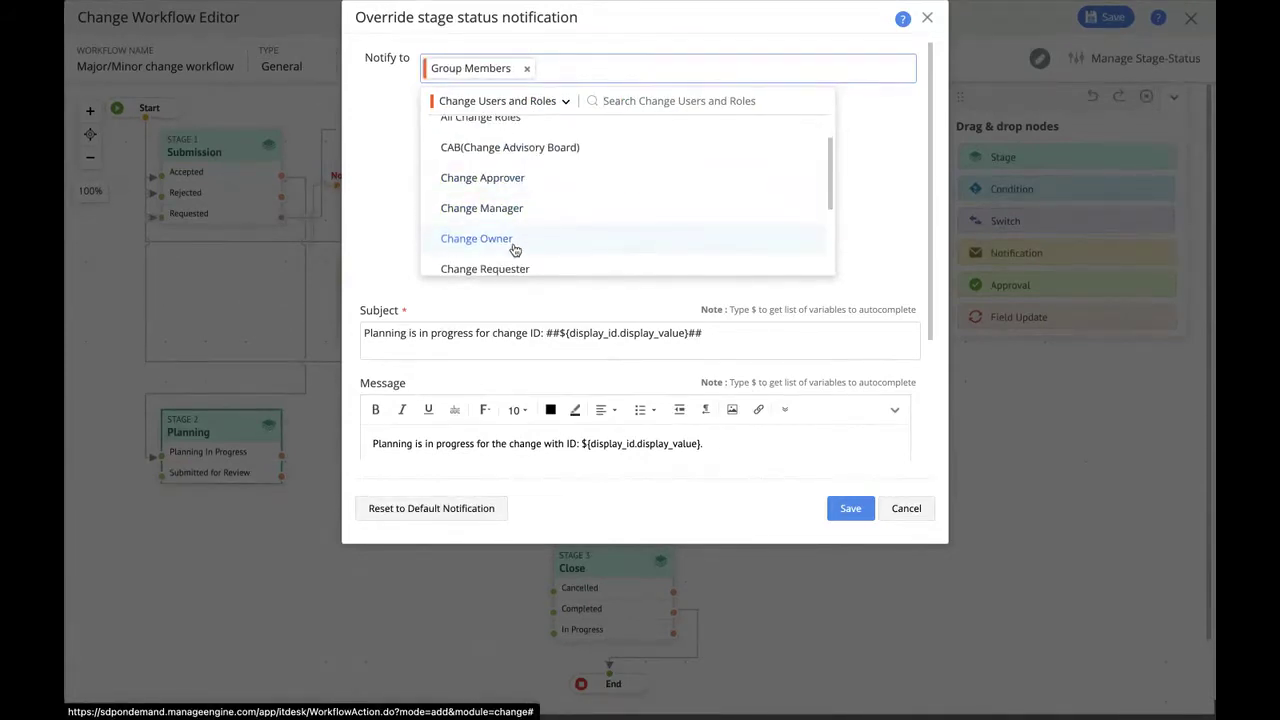
pyautogui.scroll(-1, 514, 250)
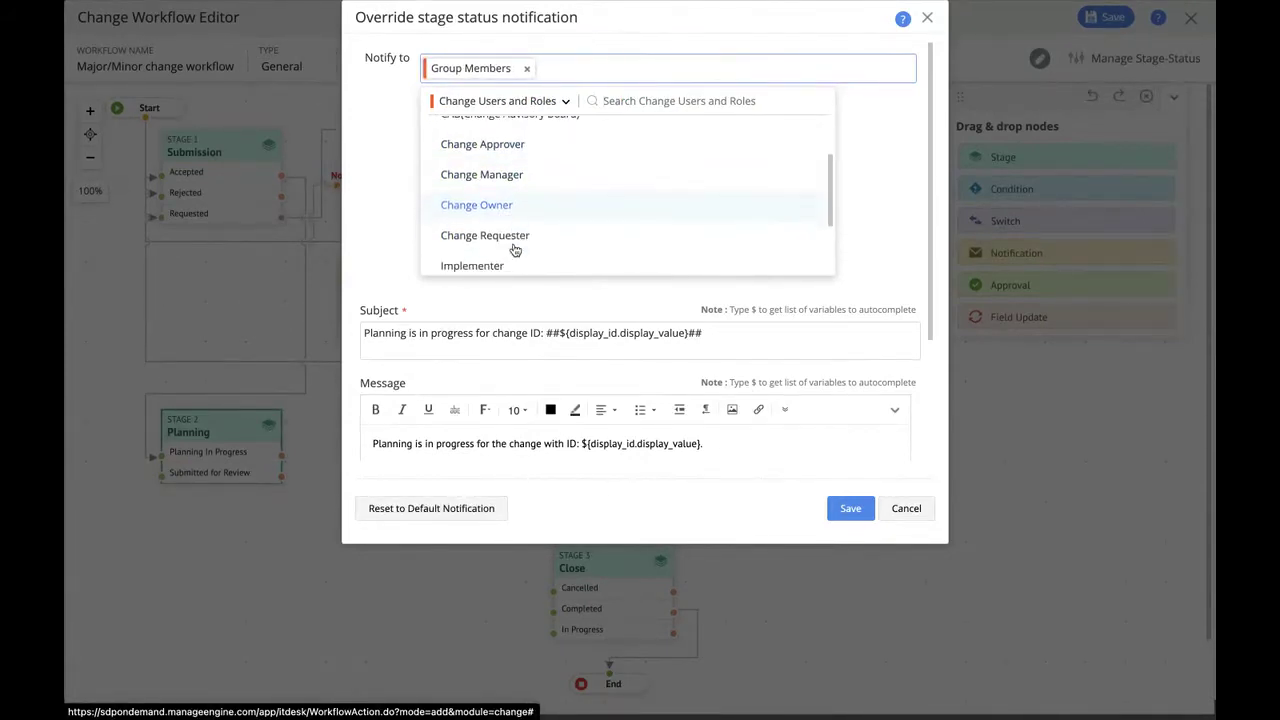
pyautogui.click(517, 177)
pyautogui.click(850, 508)
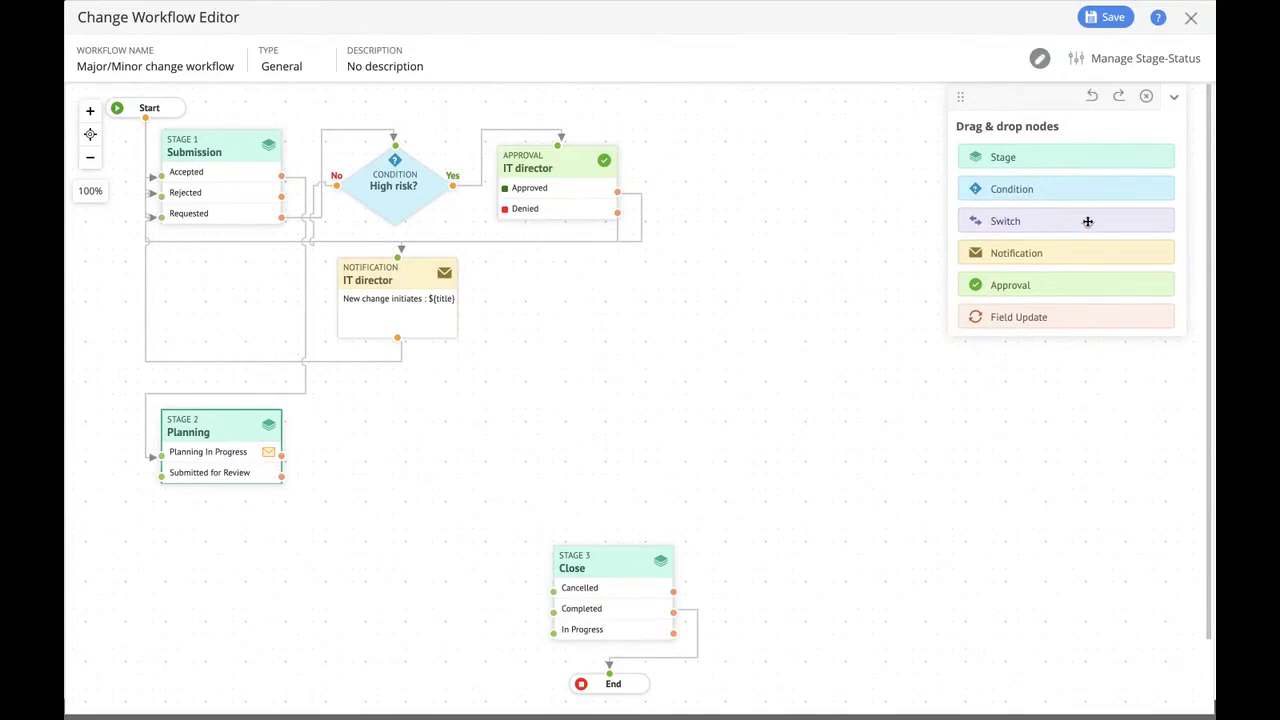
# - Add an Impact switch beside Planning with values Affects Business, Affects Department and Affects User, and connect Planning's Submitted for Review status to it
pyautogui.moveTo(1088, 221); pyautogui.dragTo(348, 420)
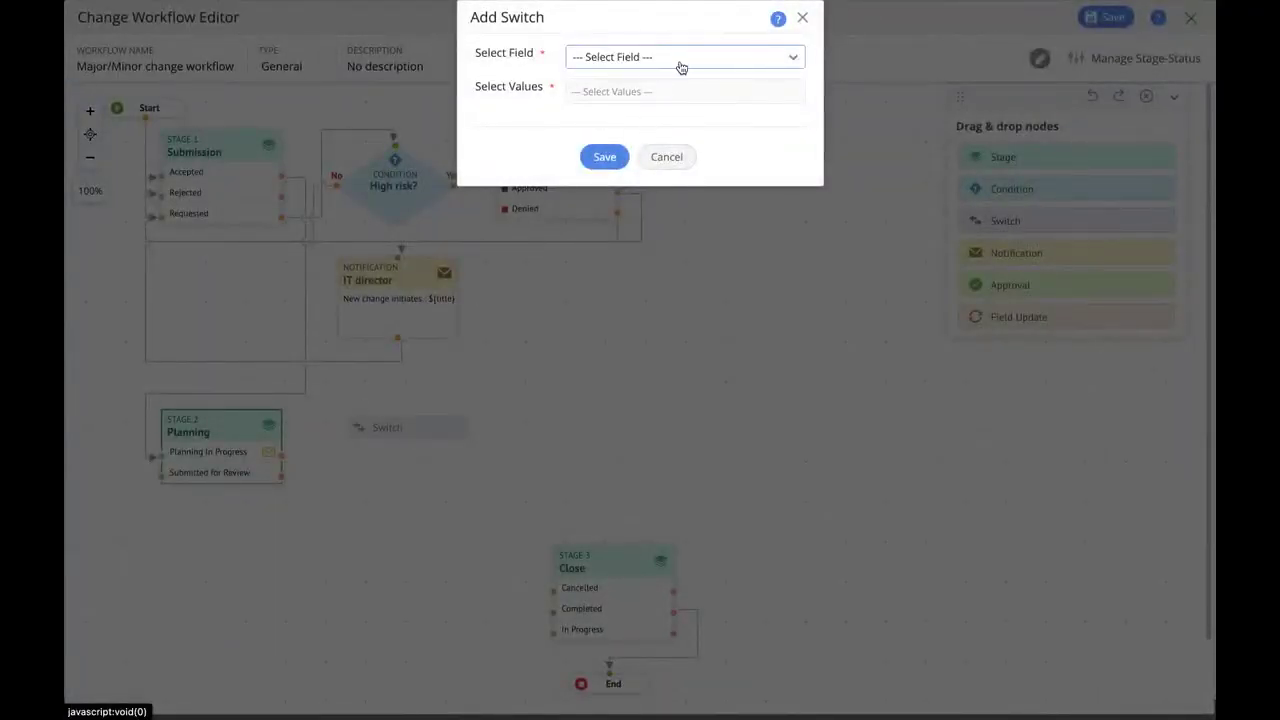
pyautogui.click(680, 60)
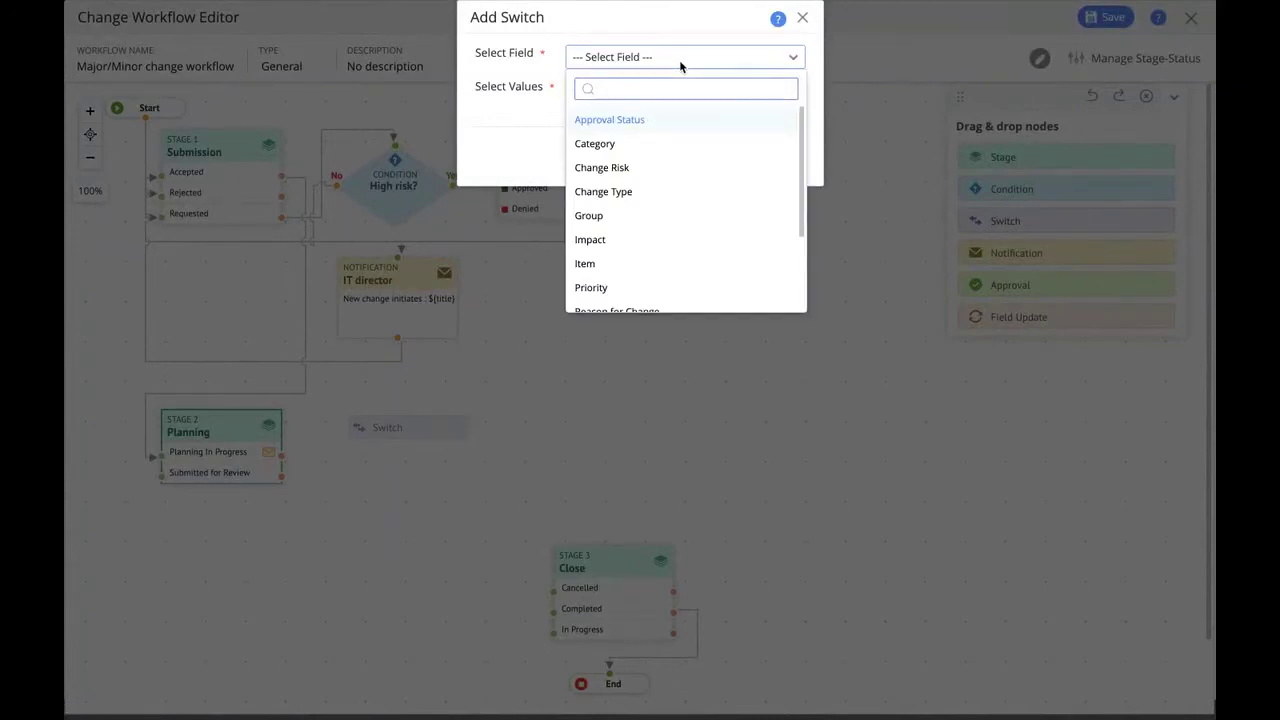
pyautogui.click(669, 243)
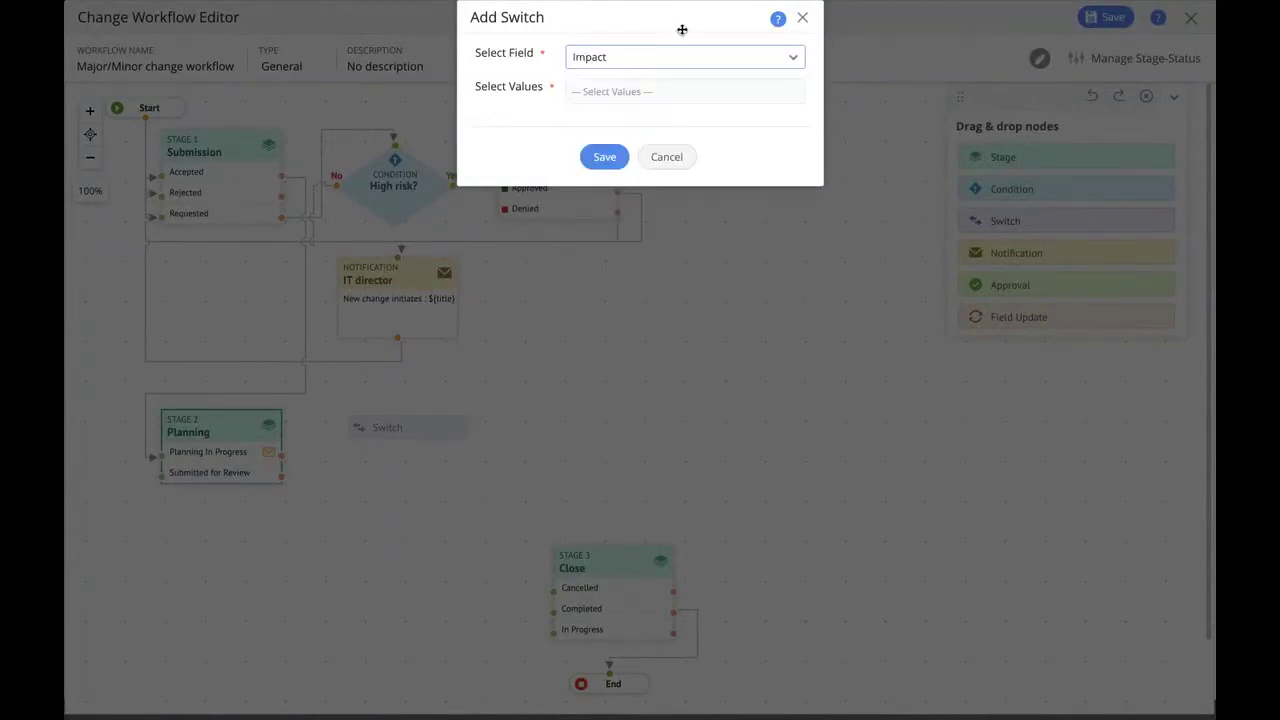
pyautogui.click(676, 94)
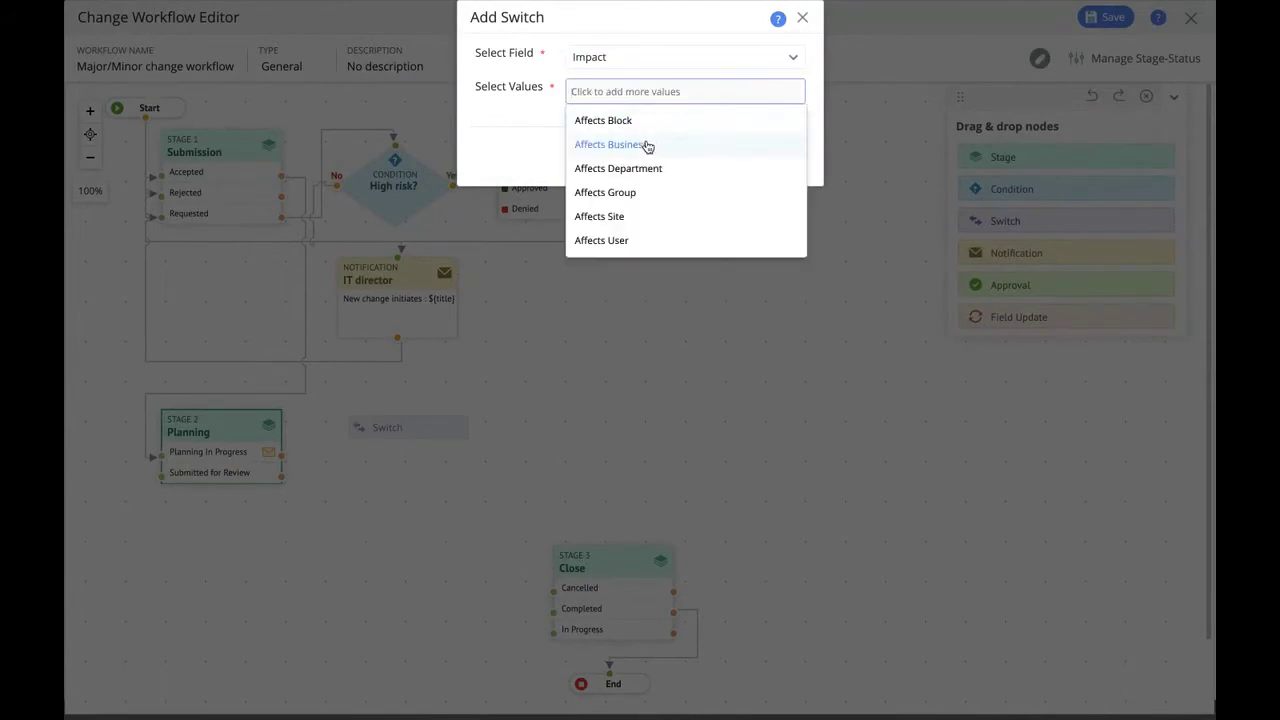
pyautogui.click(648, 146)
pyautogui.click(666, 118)
pyautogui.click(640, 164)
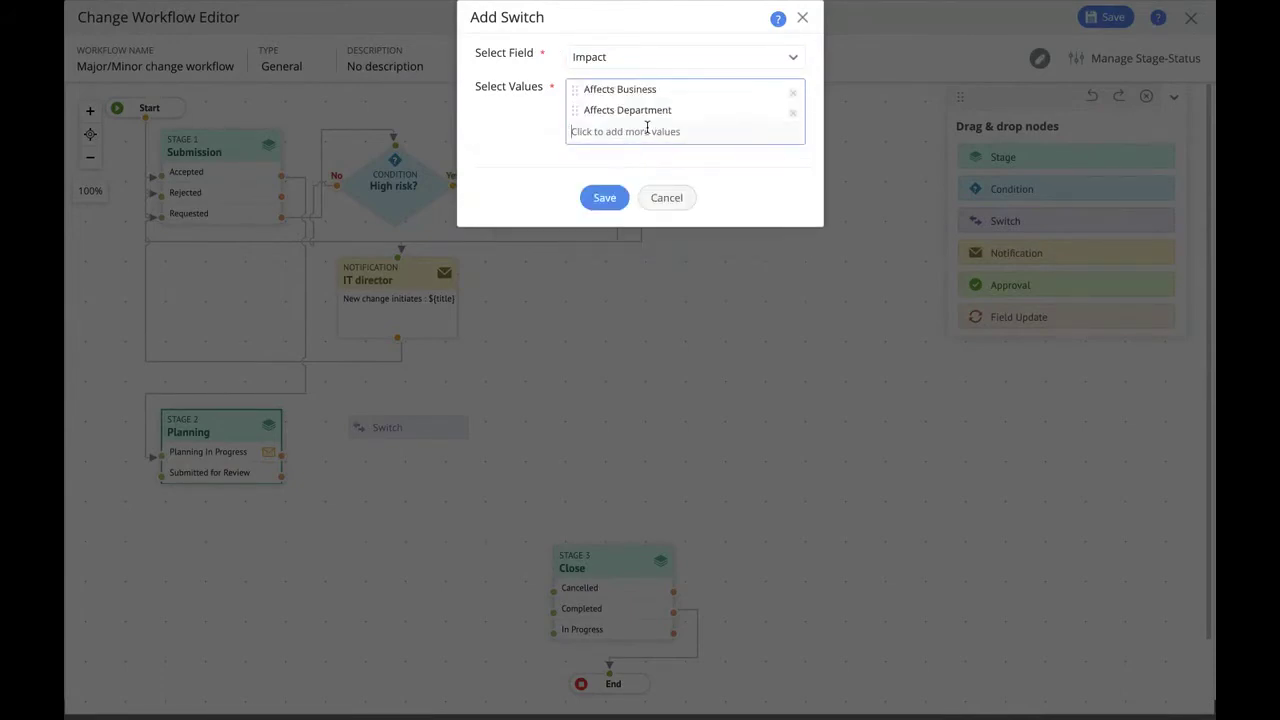
pyautogui.click(647, 128)
pyautogui.click(614, 232)
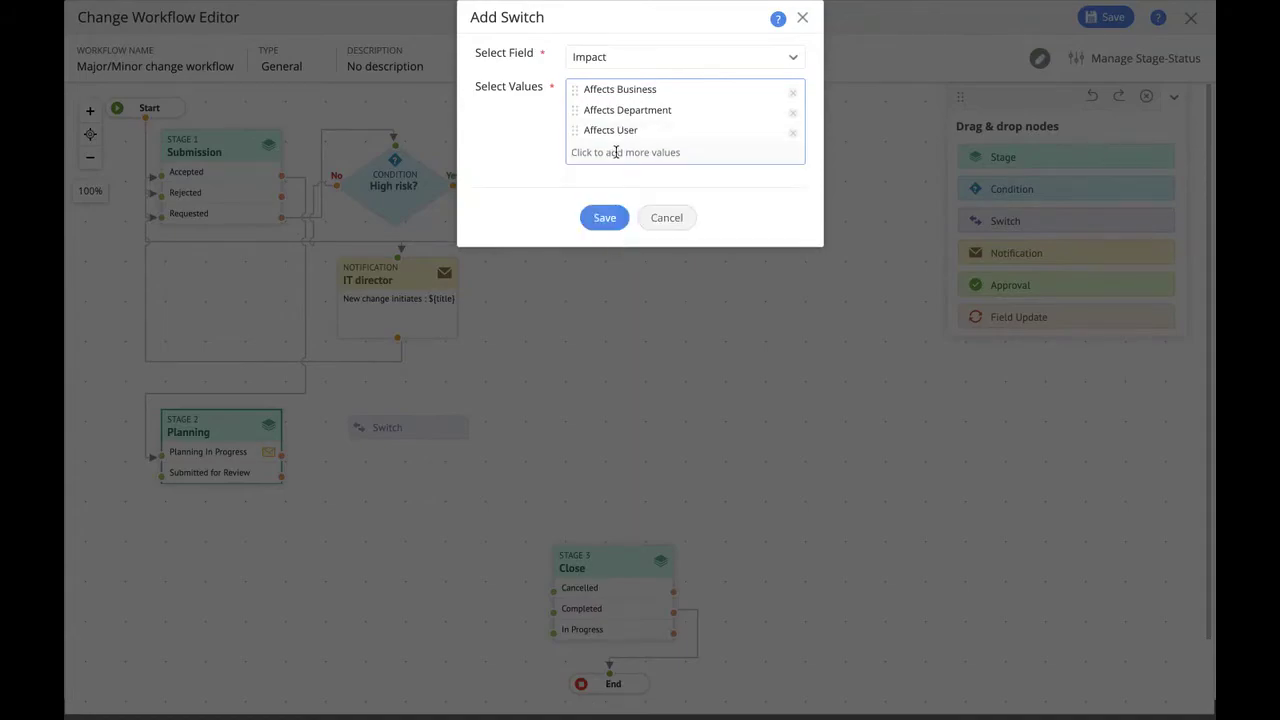
pyautogui.click(604, 217)
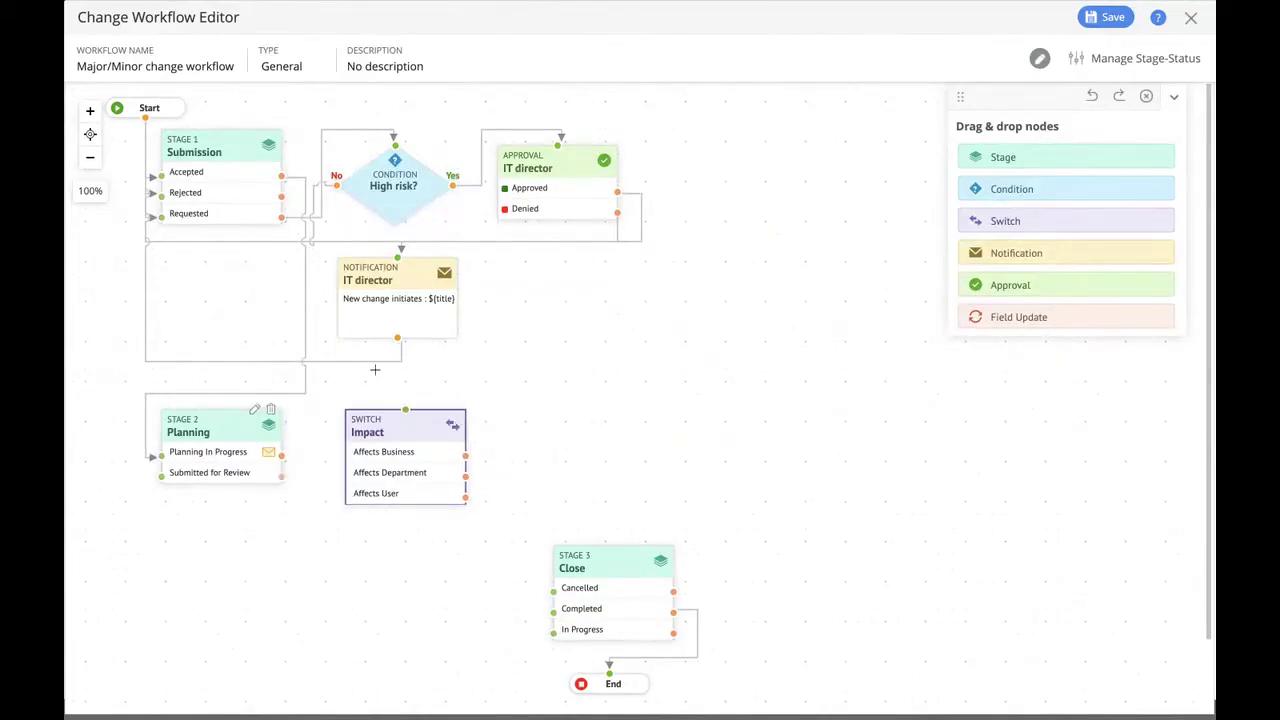
pyautogui.moveTo(281, 476); pyautogui.dragTo(392, 430)
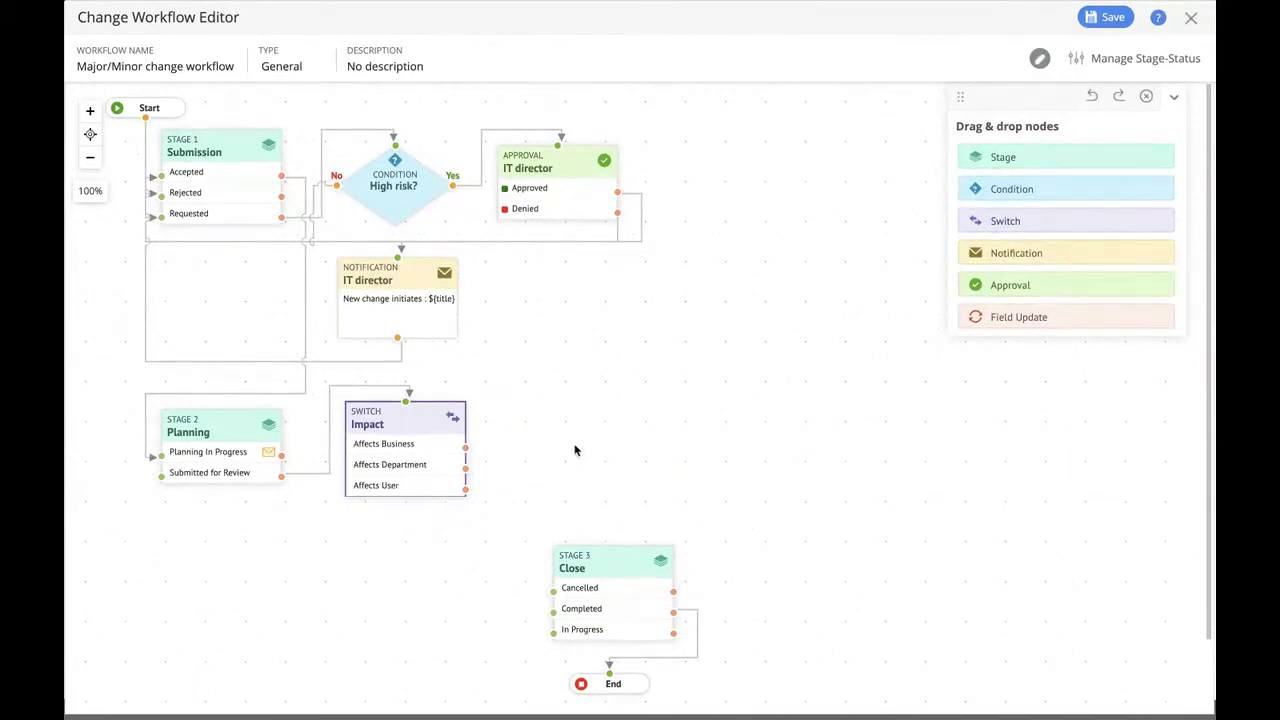
# - Add a field update node below the Planning stage using the existing Major change update
pyautogui.moveTo(1058, 333); pyautogui.dragTo(252, 567)
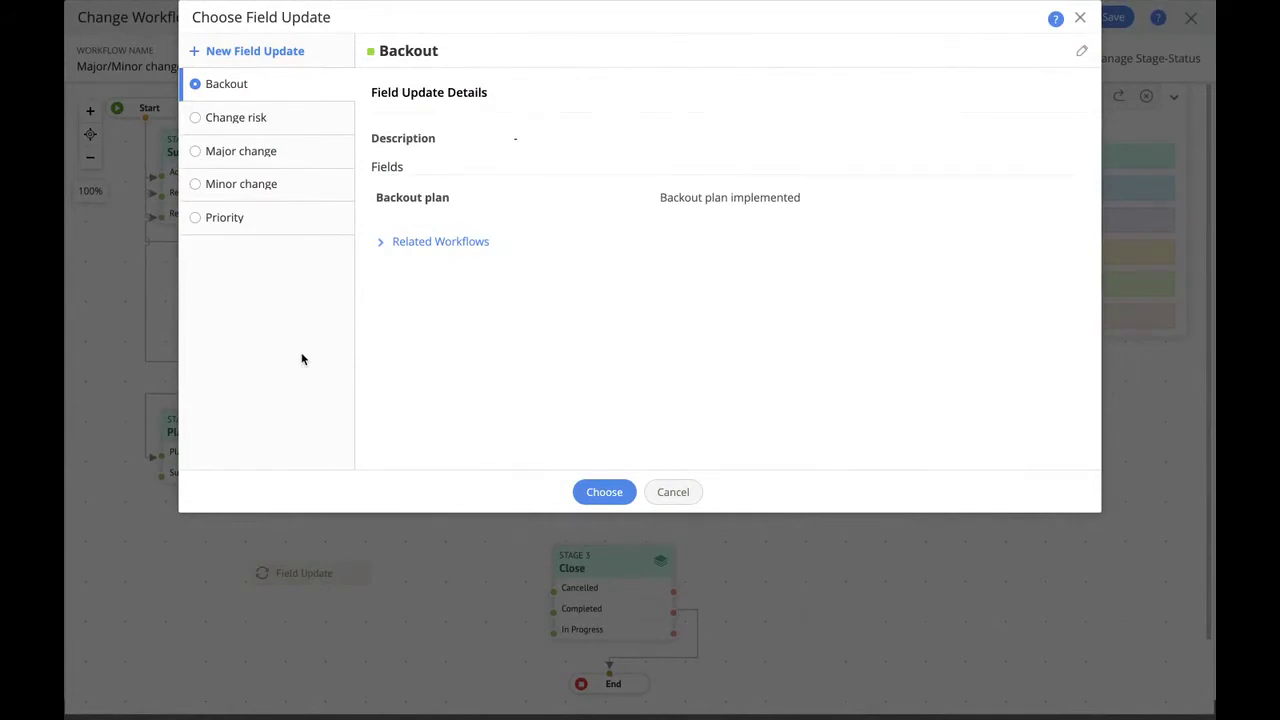
pyautogui.click(291, 165)
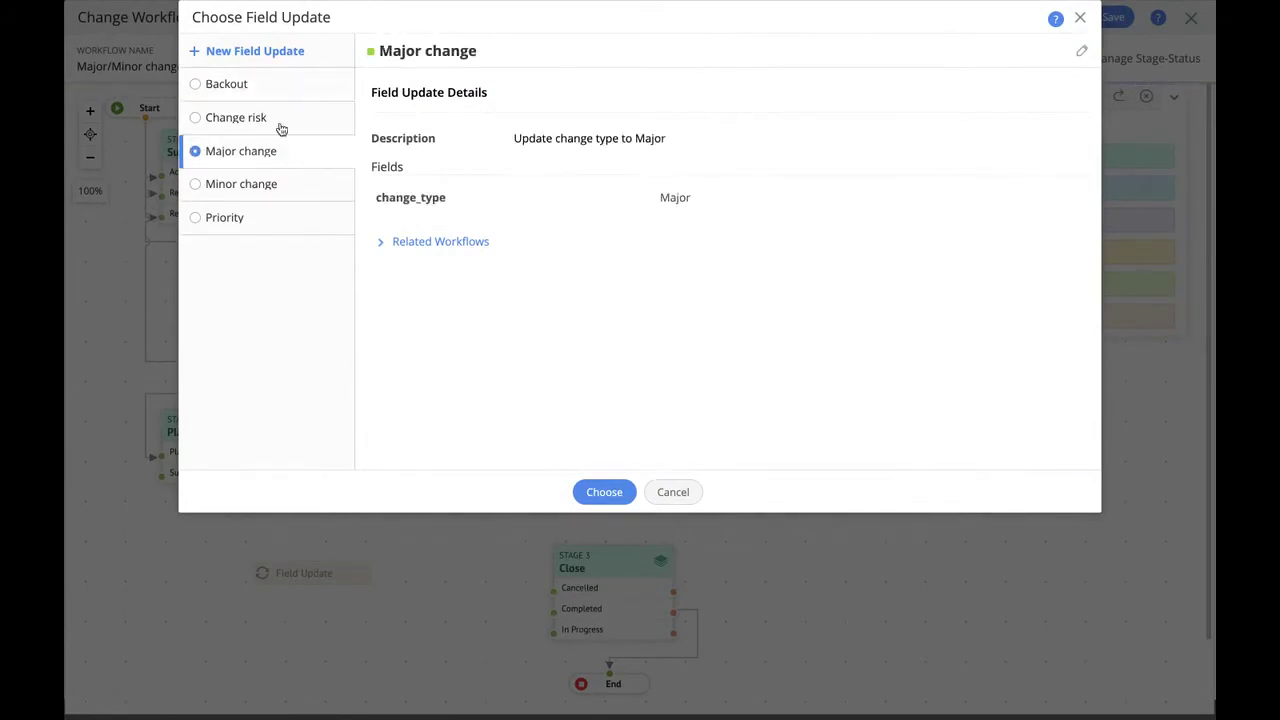
pyautogui.click(290, 55)
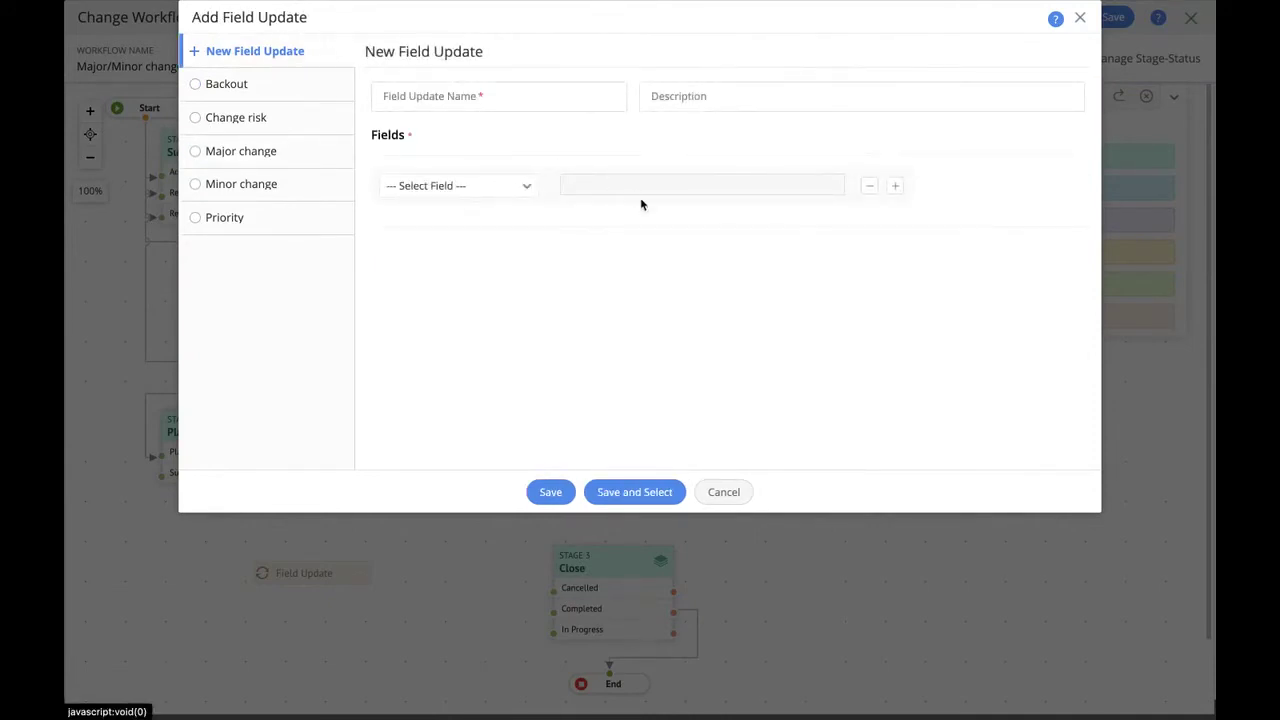
pyautogui.click(474, 190)
pyautogui.click(726, 241)
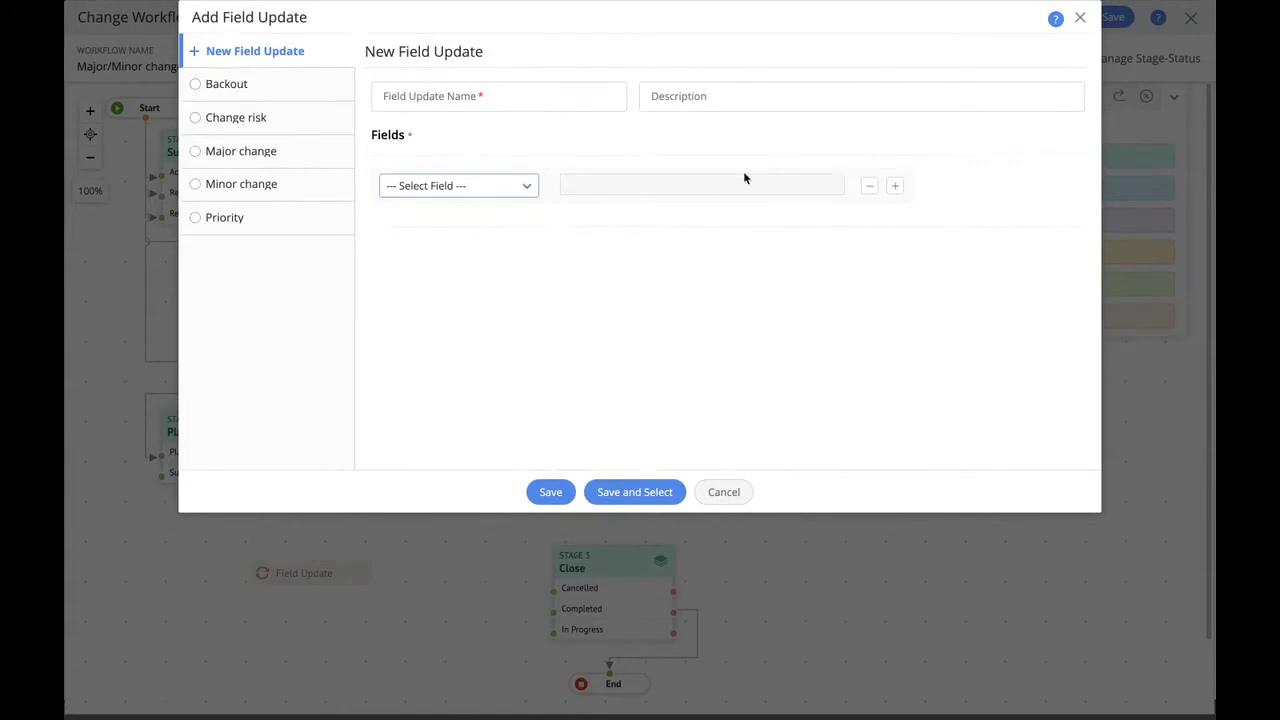
pyautogui.click(267, 158)
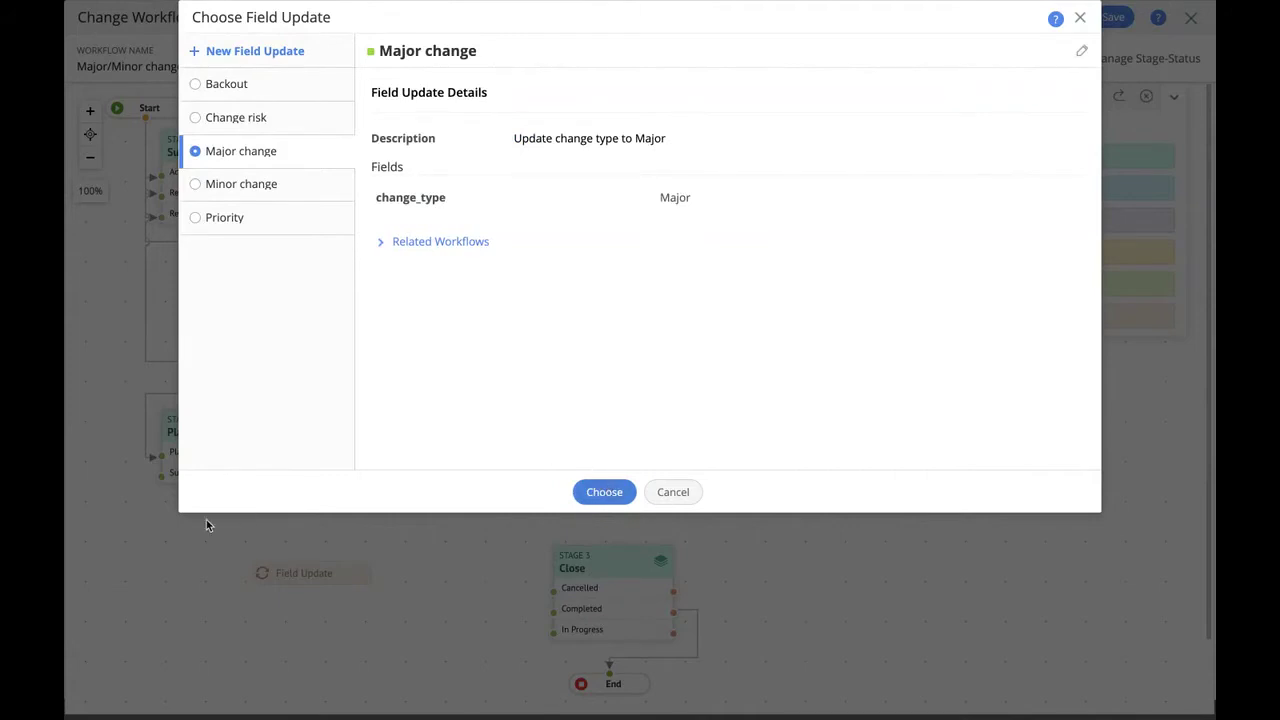
pyautogui.press('Return')
# - Add a field update node using the existing Minor change update and align it beside the Major change node
pyautogui.moveTo(1020, 317); pyautogui.dragTo(378, 540)
pyautogui.click(270, 184)
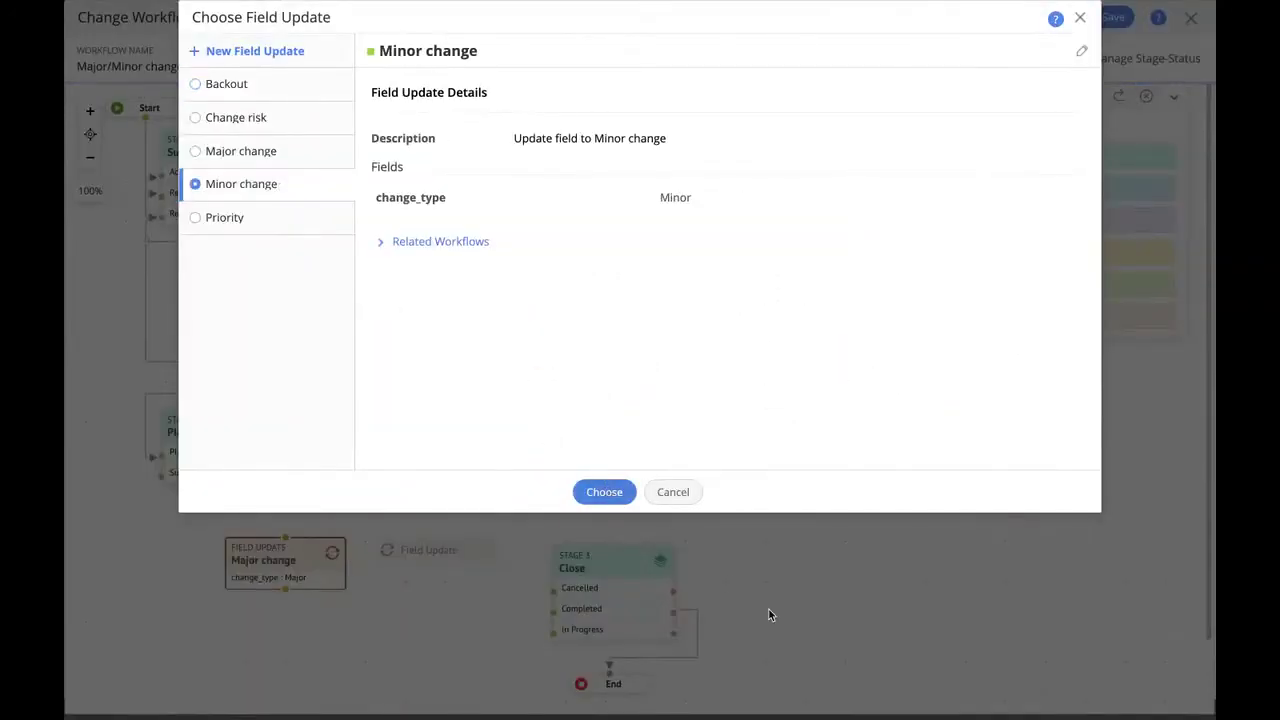
pyautogui.press('Return')
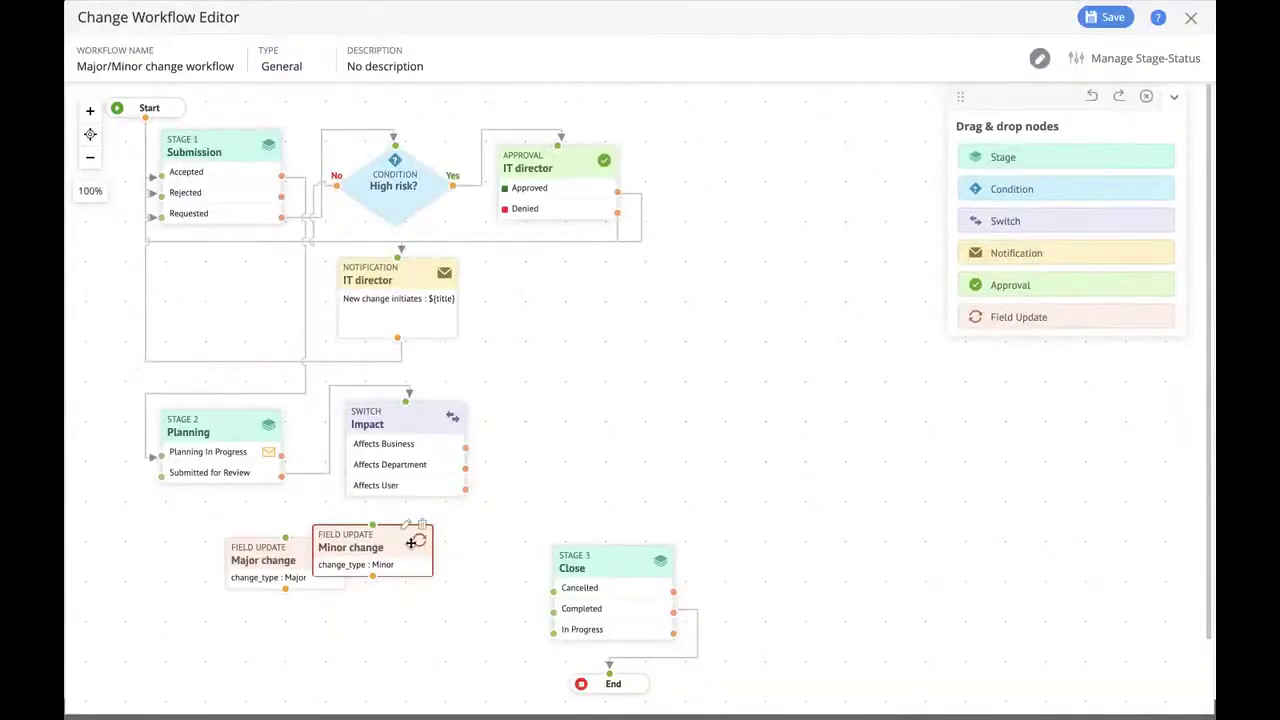
pyautogui.moveTo(373, 550); pyautogui.dragTo(439, 566)
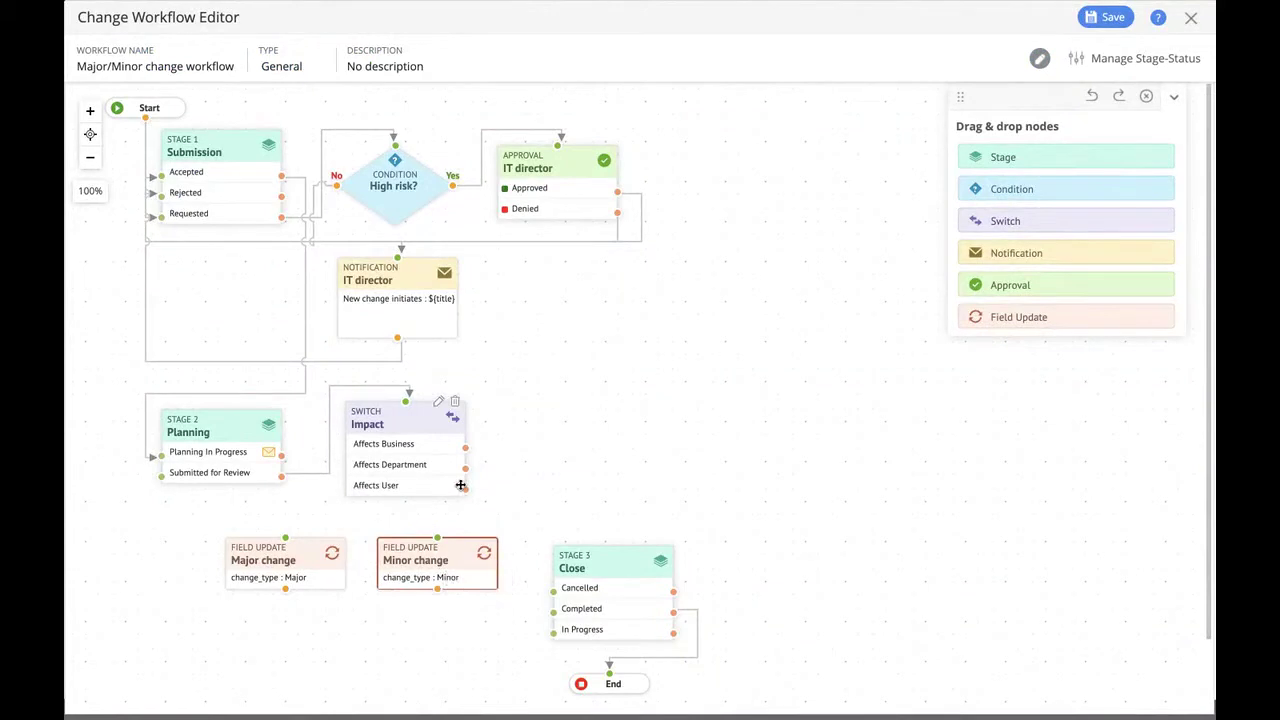
# - Connect the switch's Affects User value to Minor change, and Affects Business and Affects Department to Major change
pyautogui.moveTo(436, 538); pyautogui.dragTo(437, 538)
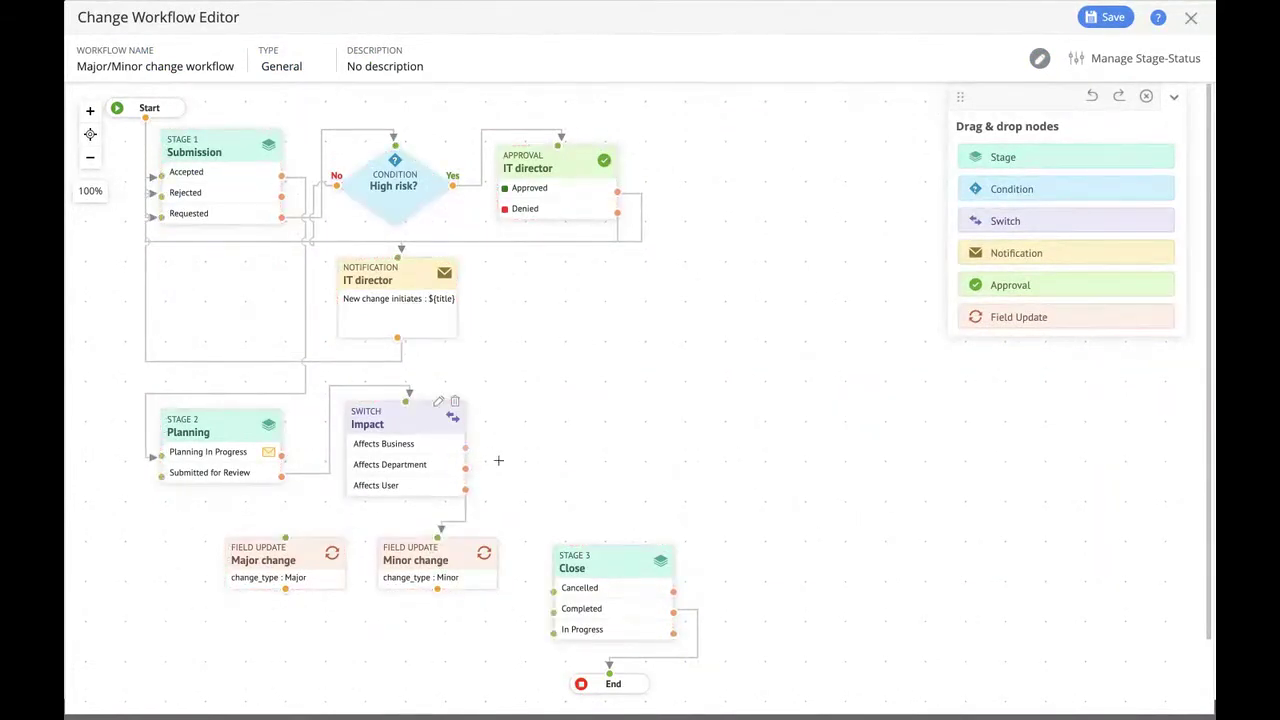
pyautogui.moveTo(286, 540); pyautogui.dragTo(465, 449)
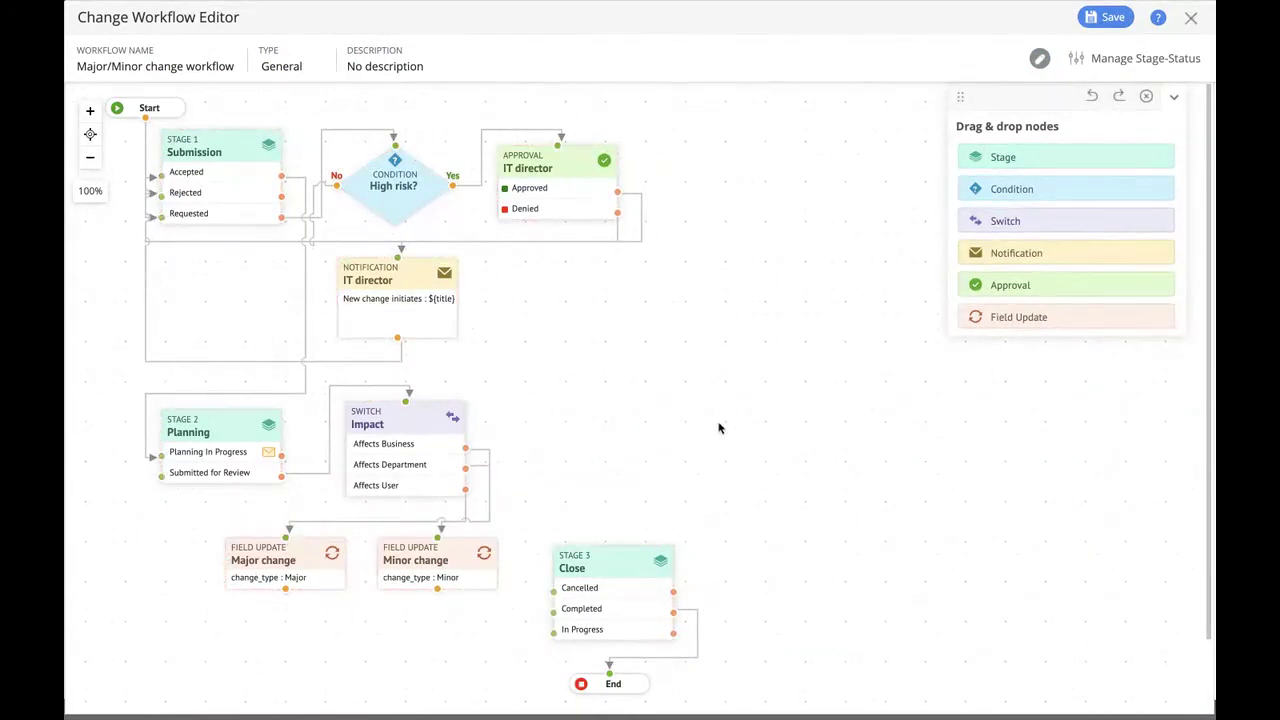
# - Move the End node and the Close stage further down and away from the field update nodes to free up space
pyautogui.click(88, 165)
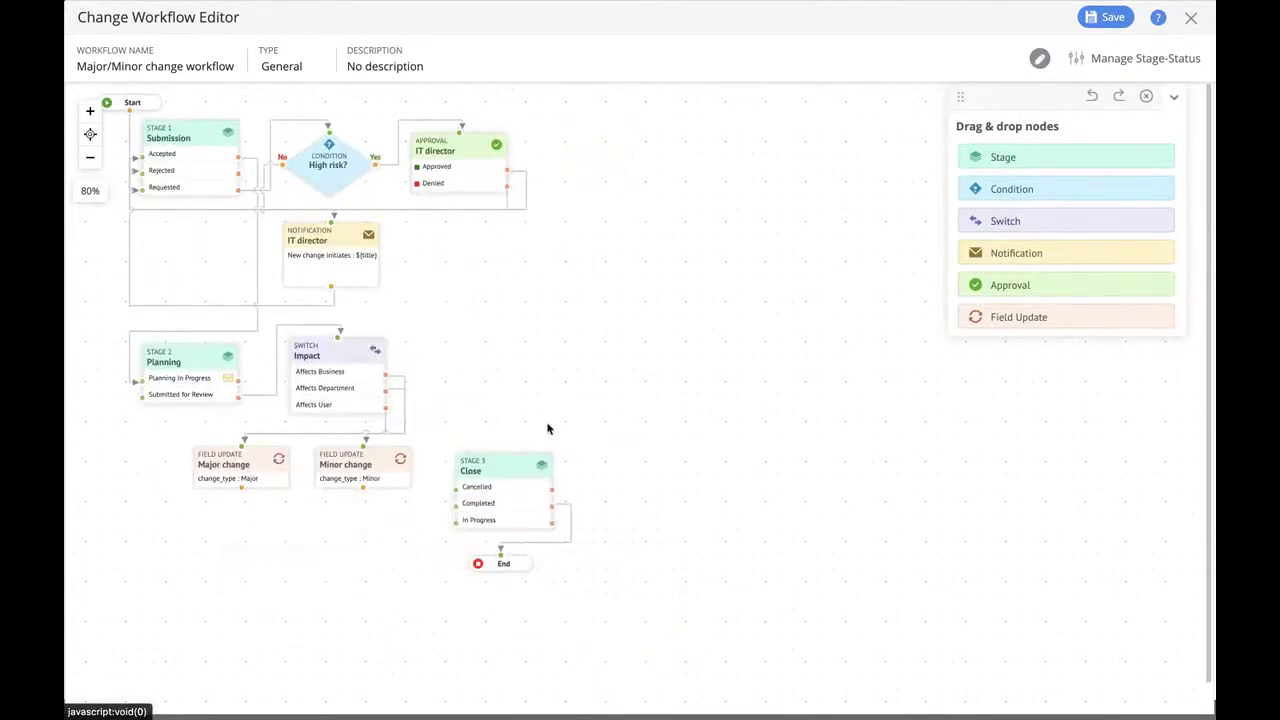
pyautogui.moveTo(503, 565); pyautogui.dragTo(645, 676)
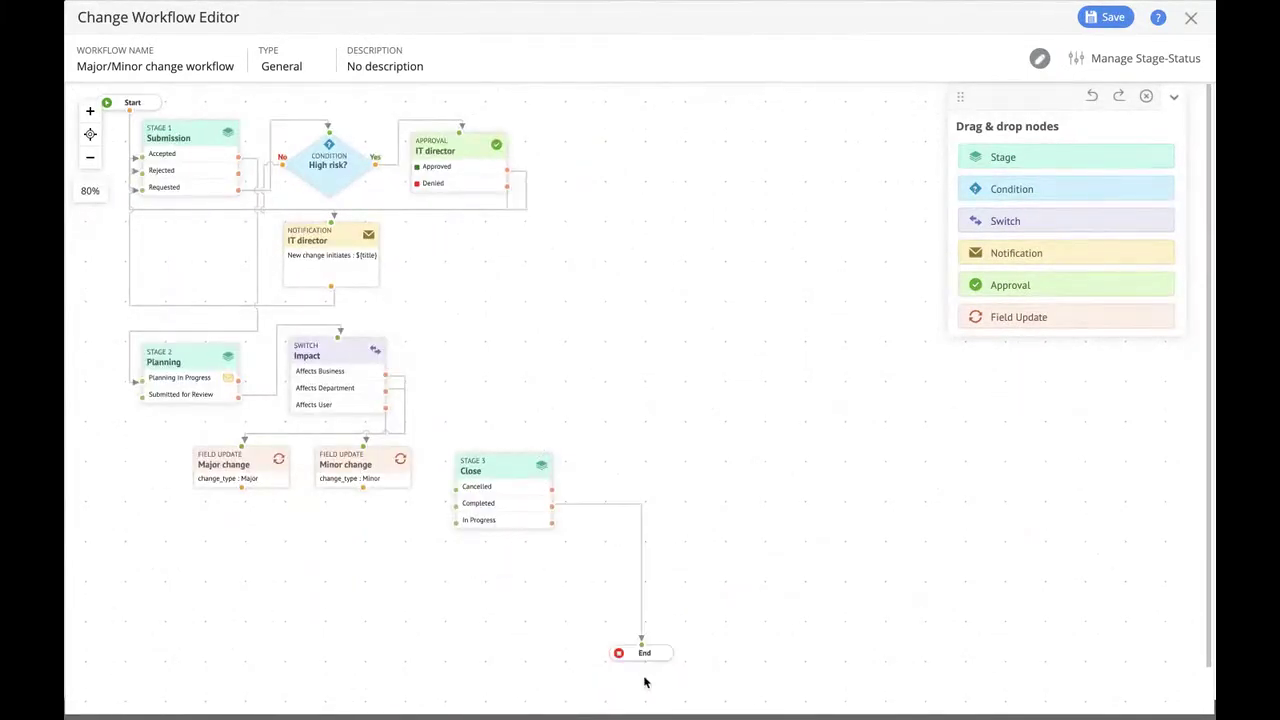
pyautogui.moveTo(520, 464); pyautogui.dragTo(648, 573)
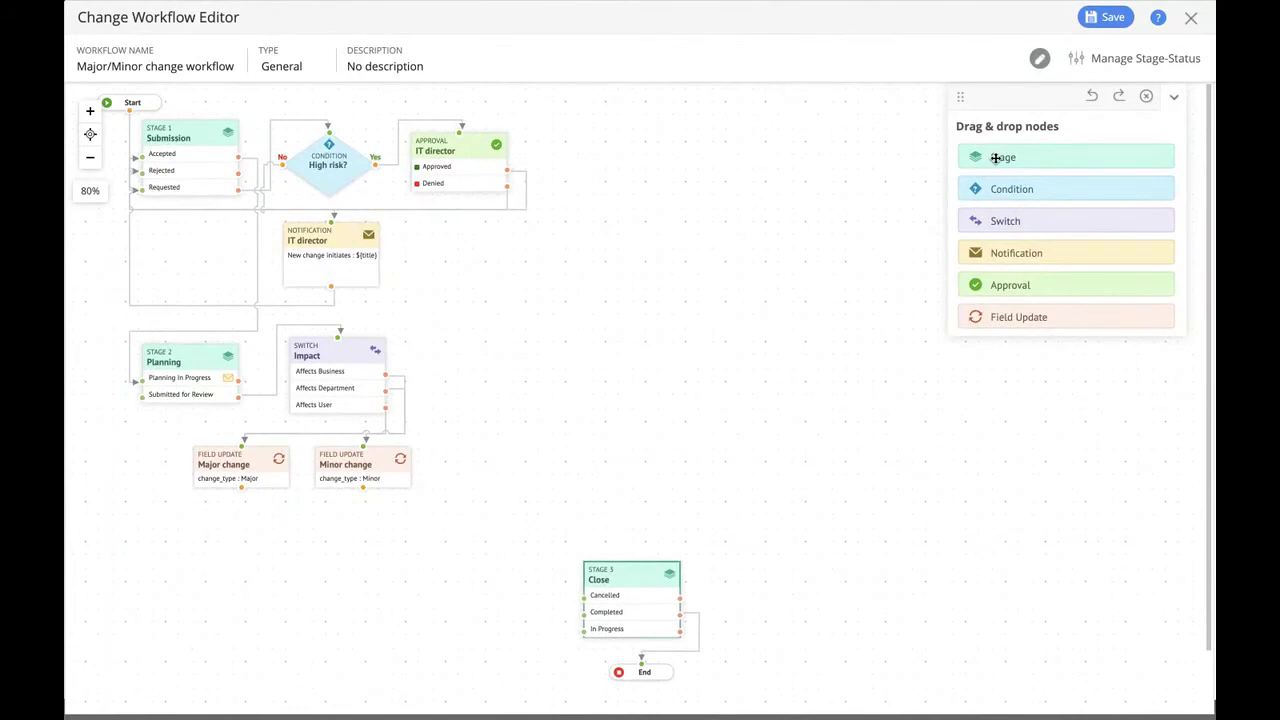
# - Add a CAB Evaluation stage with statuses Approval Pending, Approved and Rejected, and connect the Major change node to Approval Pending
pyautogui.moveTo(996, 157); pyautogui.dragTo(552, 252)
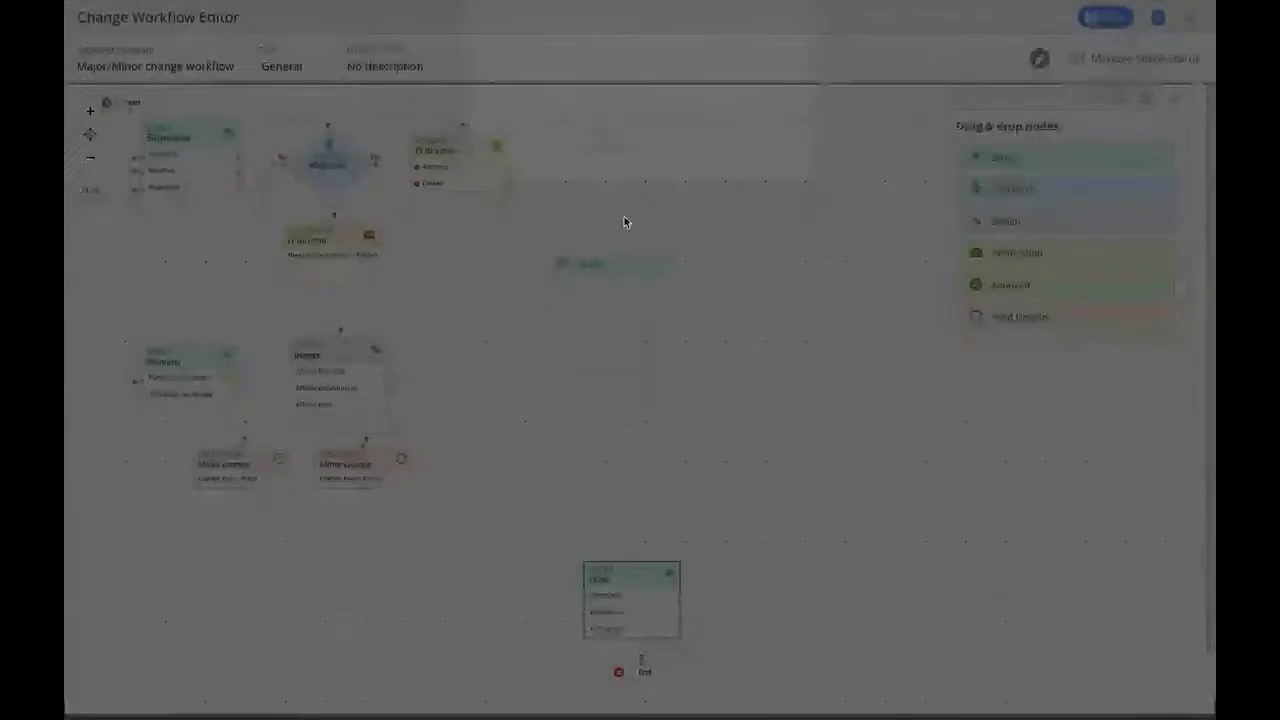
pyautogui.click(640, 90)
pyautogui.click(632, 116)
pyautogui.click(630, 112)
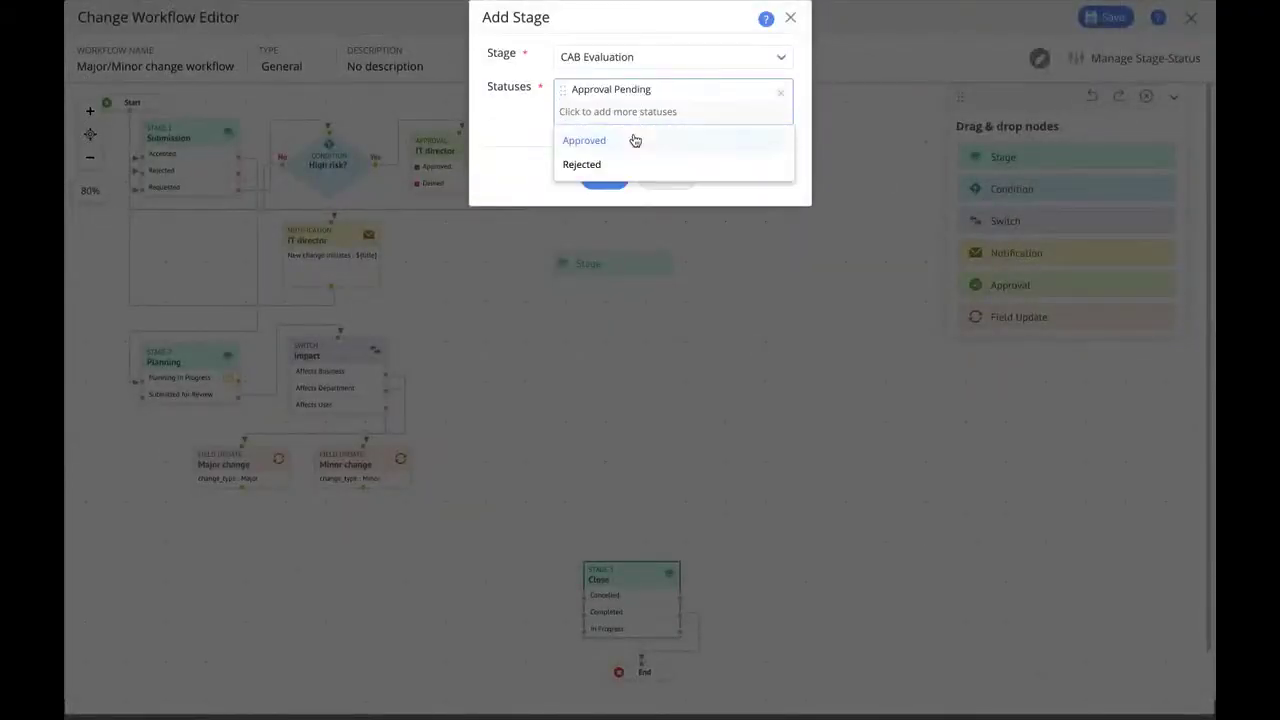
pyautogui.click(634, 137)
pyautogui.click(648, 131)
pyautogui.click(626, 163)
pyautogui.click(604, 217)
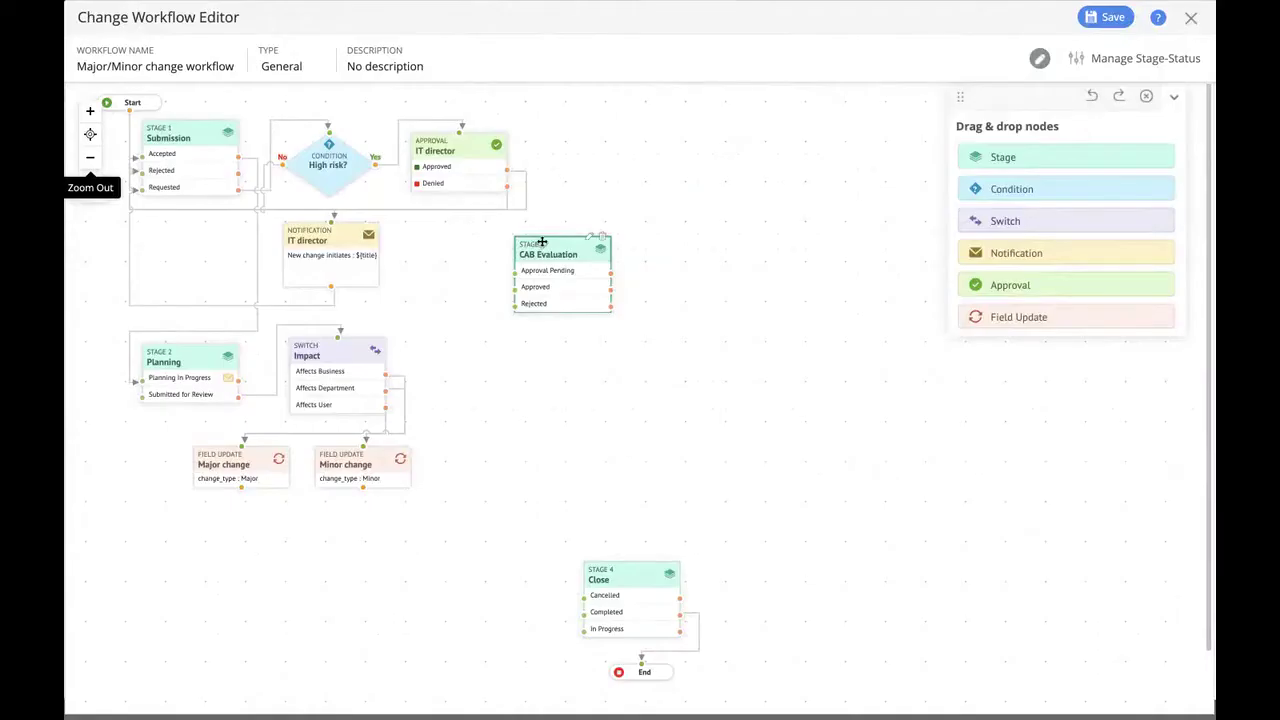
pyautogui.moveTo(558, 249); pyautogui.dragTo(572, 249)
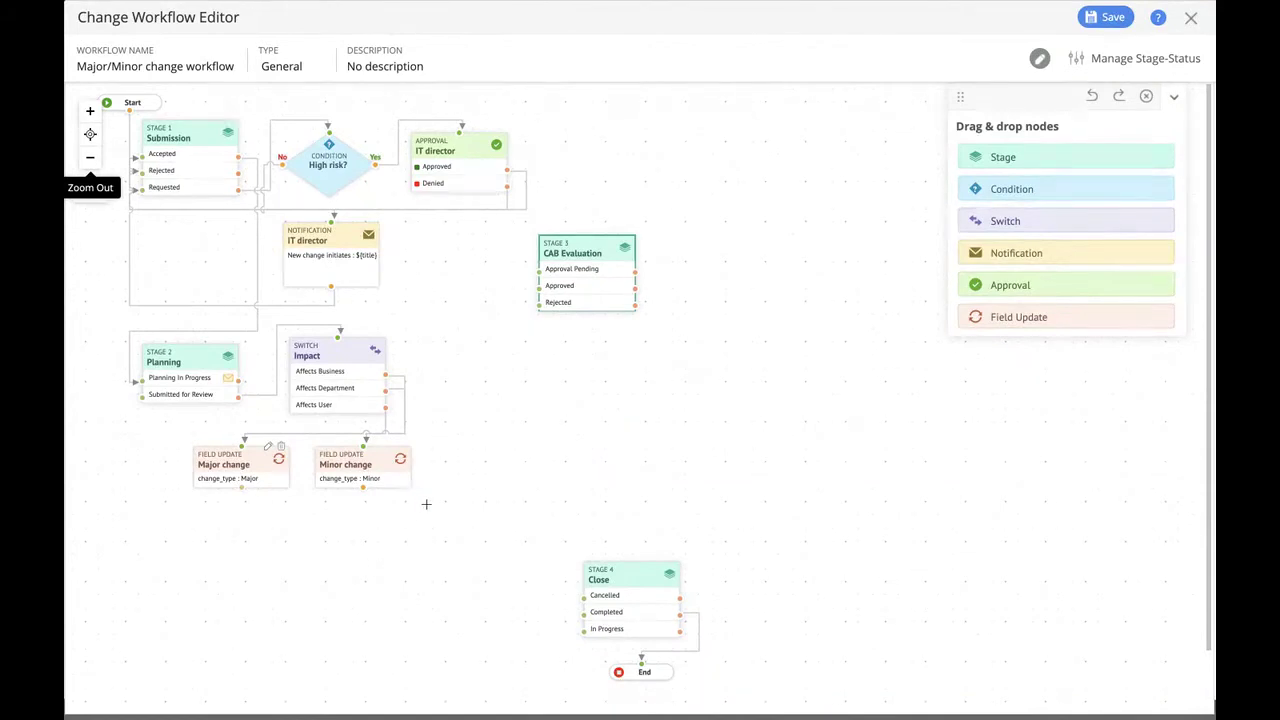
pyautogui.moveTo(426, 506); pyautogui.dragTo(532, 269)
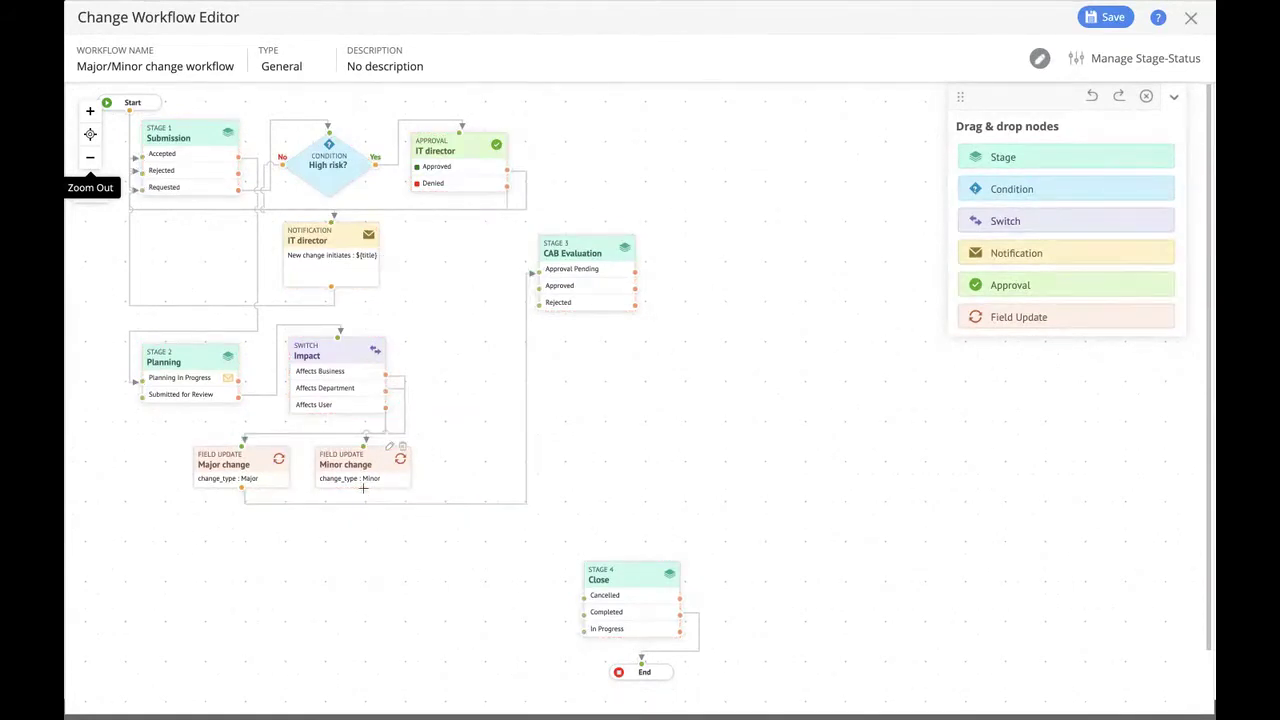
# - Add an Implementation stage below CAB Evaluation with statuses In Progress, Completed and Back Out, and connect the Minor change node to In Progress
pyautogui.moveTo(1053, 155); pyautogui.dragTo(573, 384)
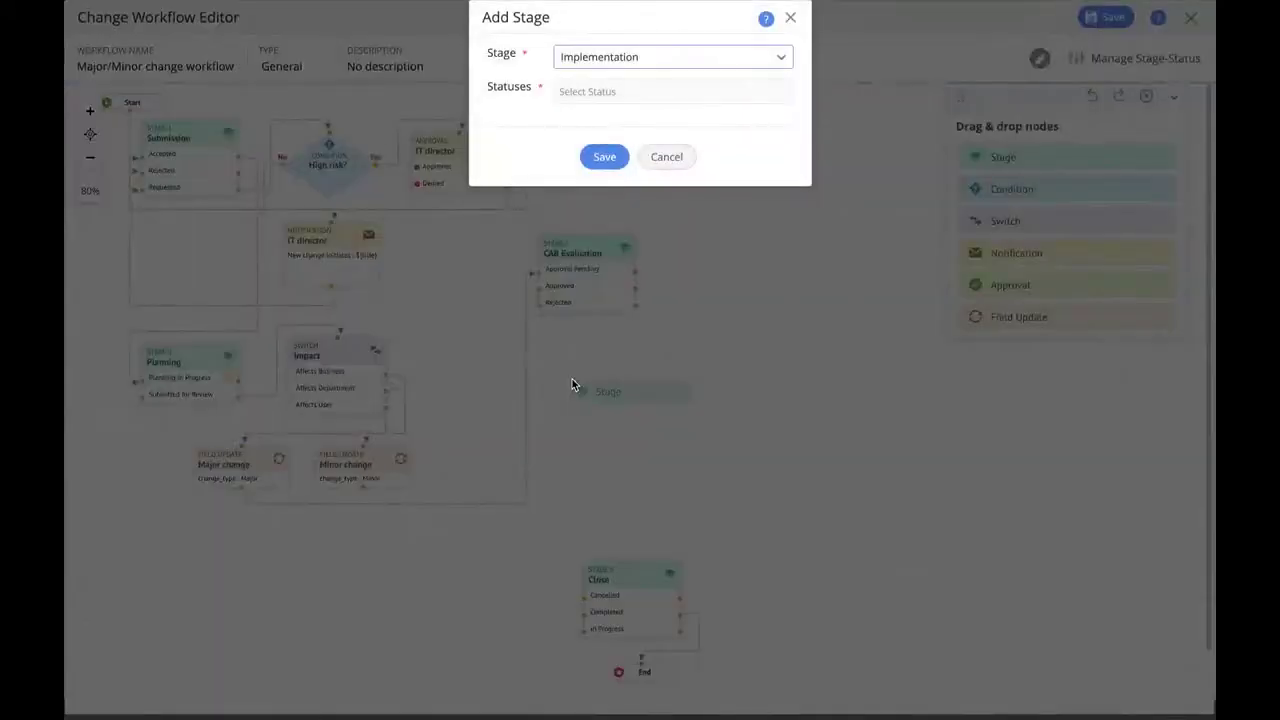
pyautogui.click(644, 100)
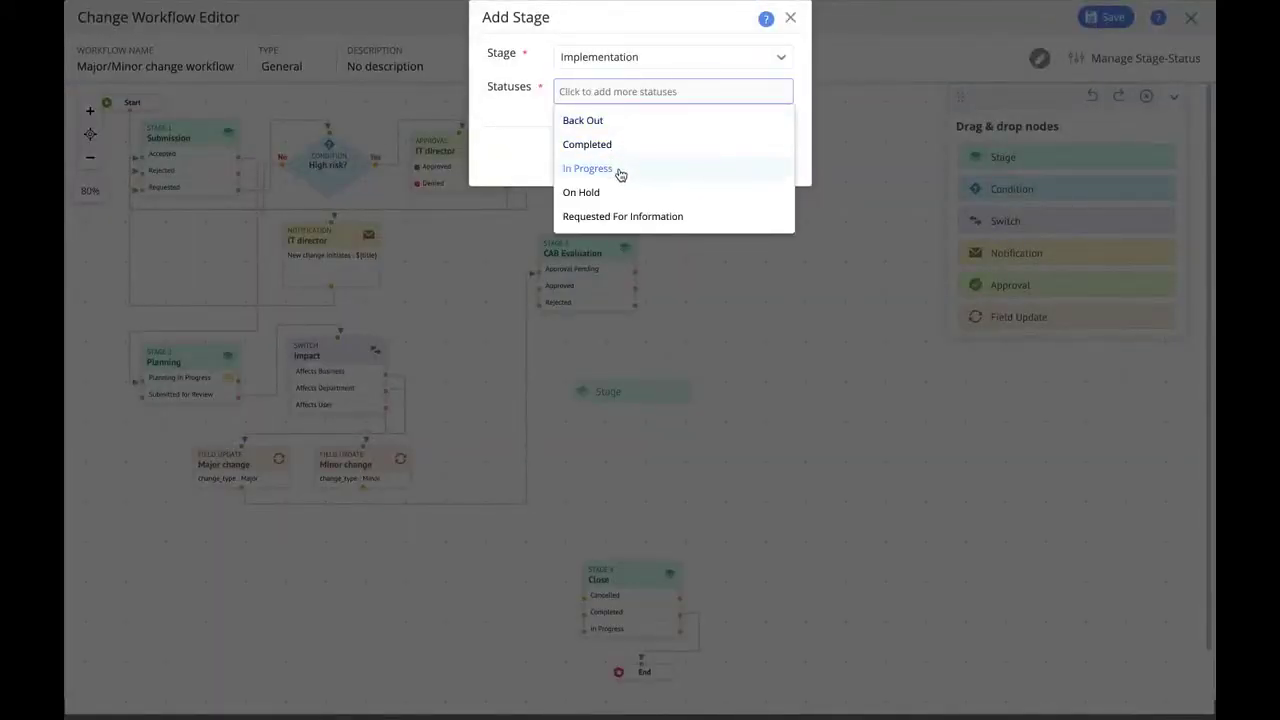
pyautogui.click(620, 170)
pyautogui.click(632, 113)
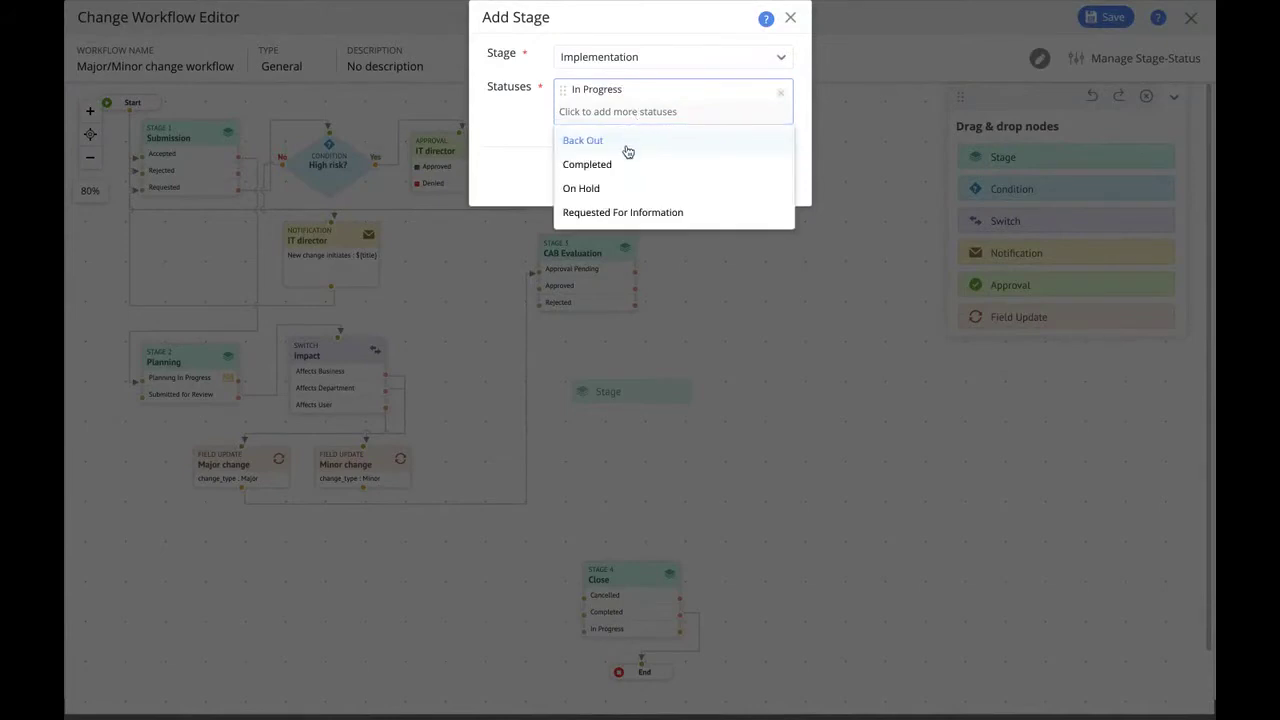
pyautogui.click(620, 165)
pyautogui.click(626, 131)
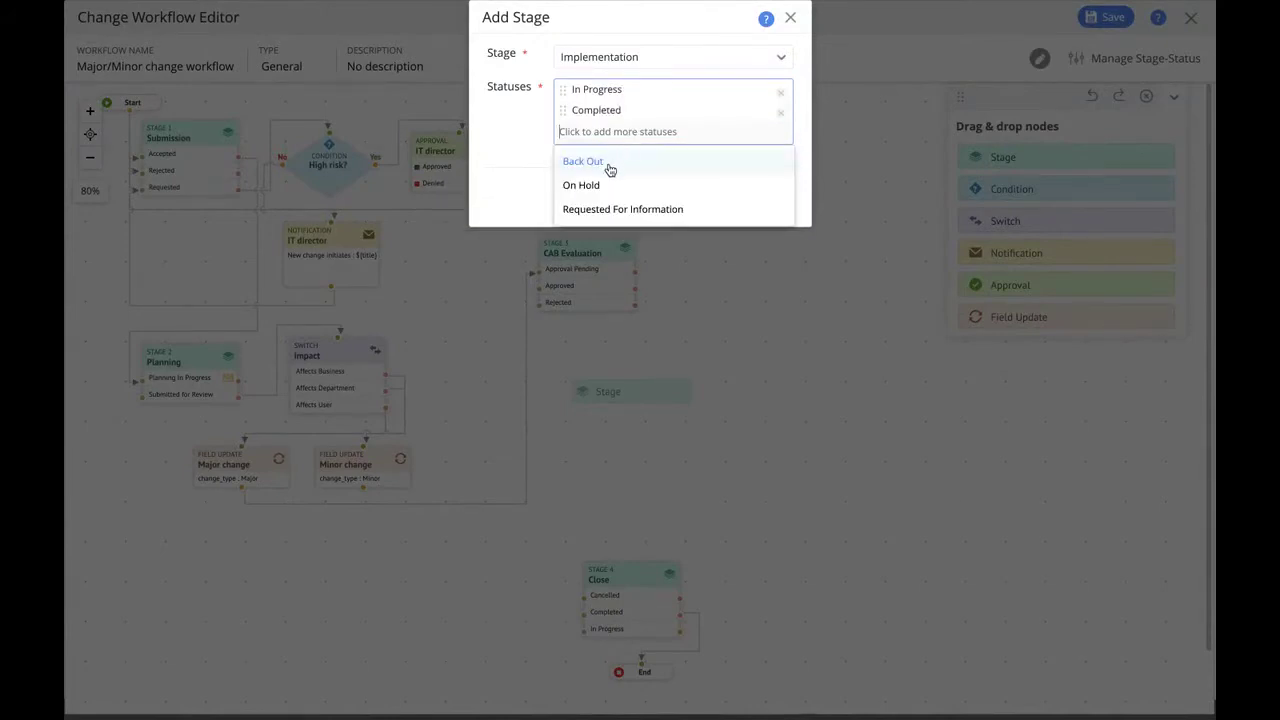
pyautogui.click(610, 170)
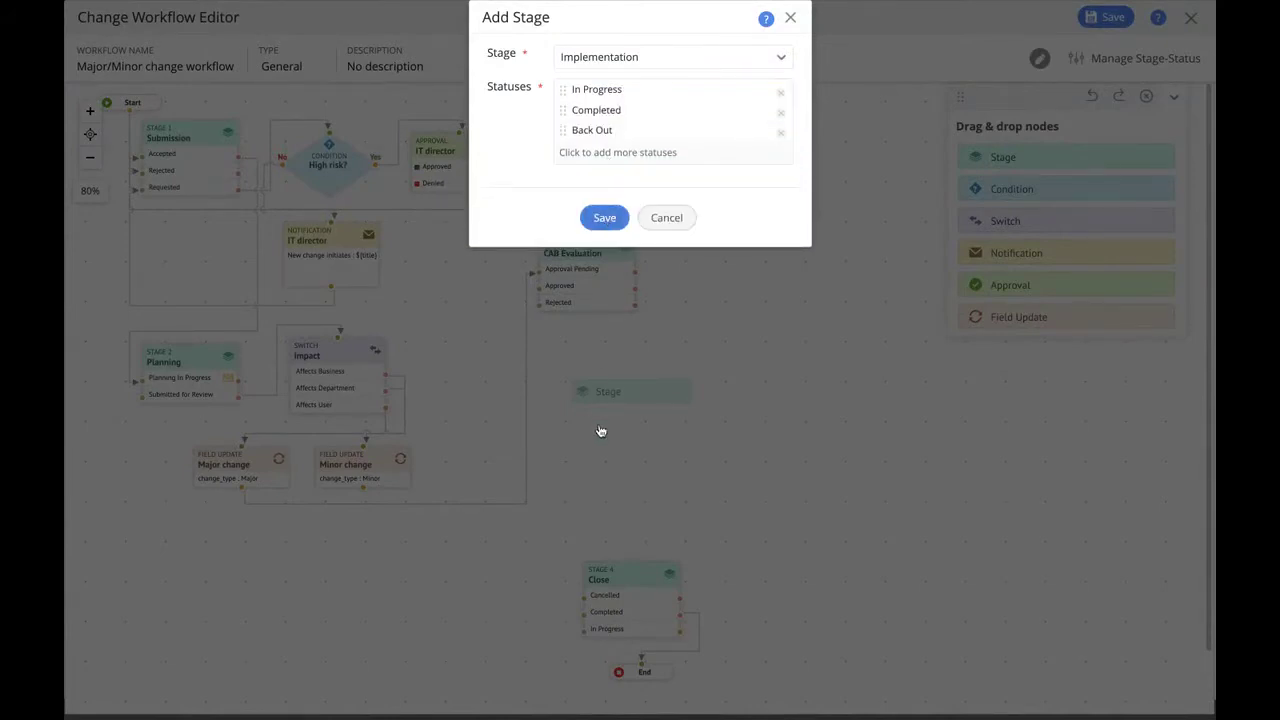
pyautogui.click(604, 217)
pyautogui.moveTo(507, 373); pyautogui.dragTo(594, 370)
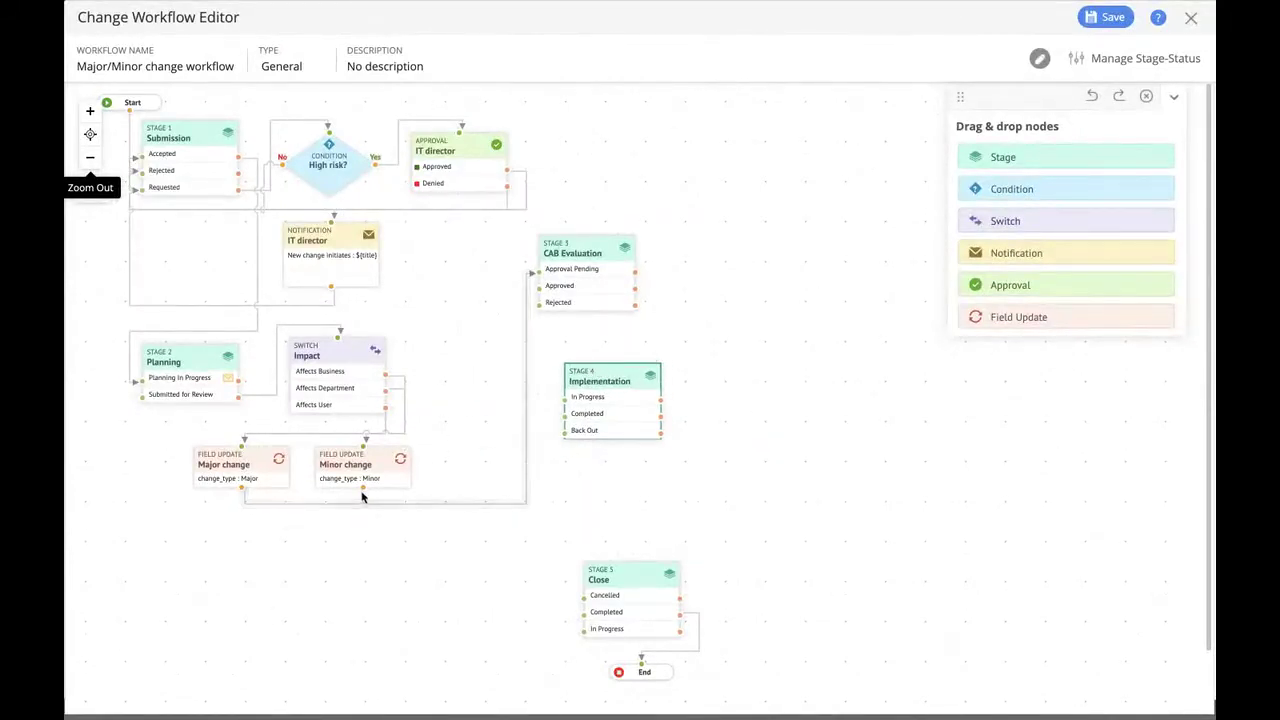
pyautogui.moveTo(497, 501); pyautogui.dragTo(596, 375)
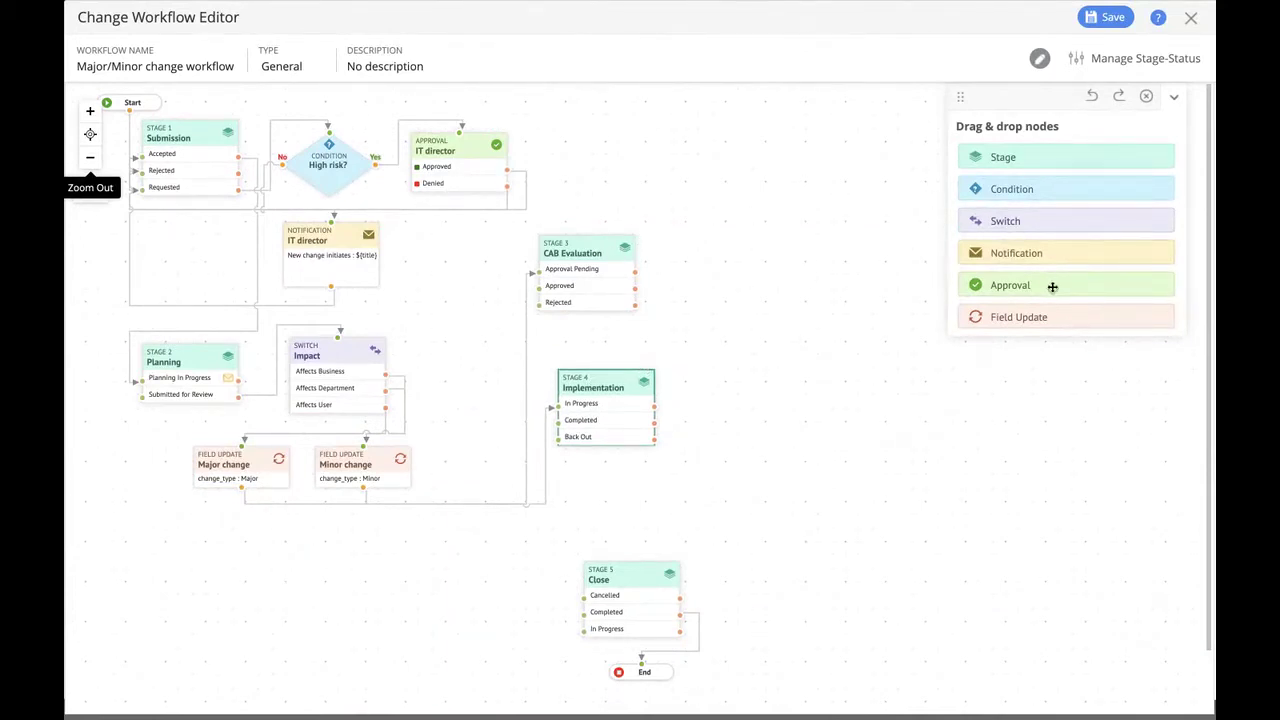
# - Add an approval node named CAB near the CAB Evaluation stage, with the entire Major change CAB as approvers
pyautogui.moveTo(1052, 287); pyautogui.dragTo(706, 247)
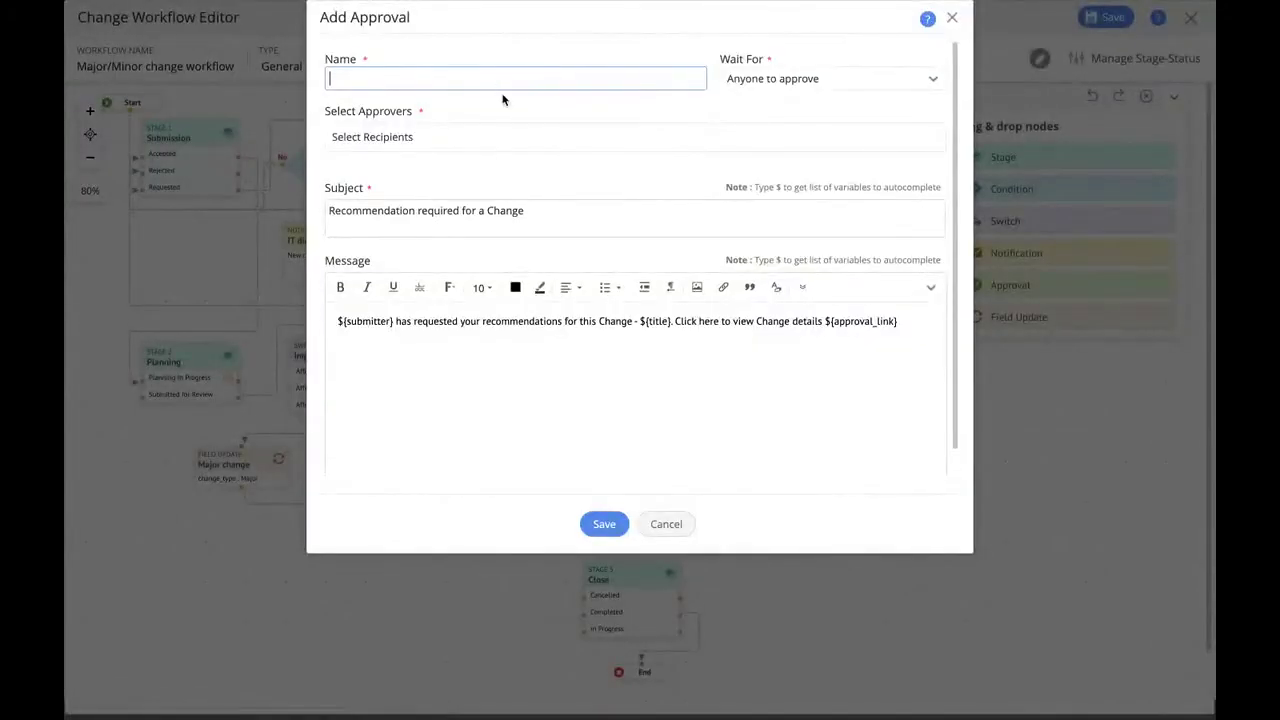
pyautogui.write('CAB')
pyautogui.click(466, 148)
pyautogui.click(442, 170)
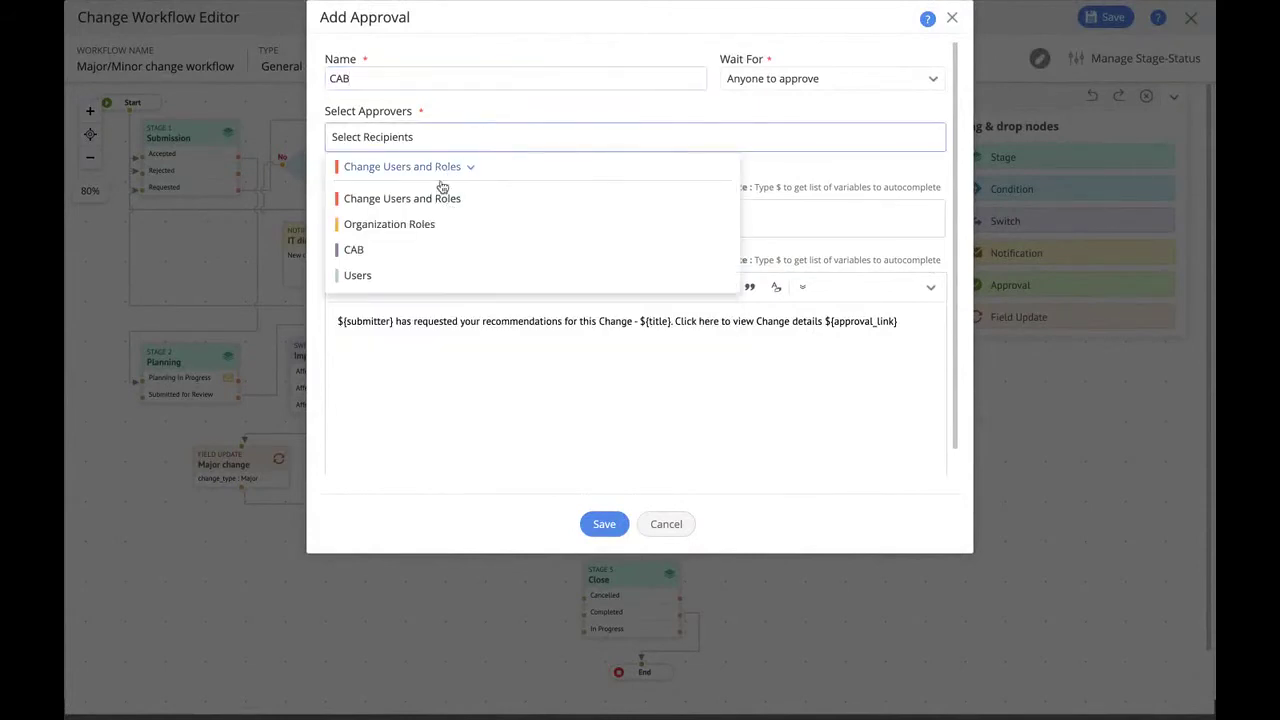
pyautogui.click(377, 250)
pyautogui.moveTo(432, 263)
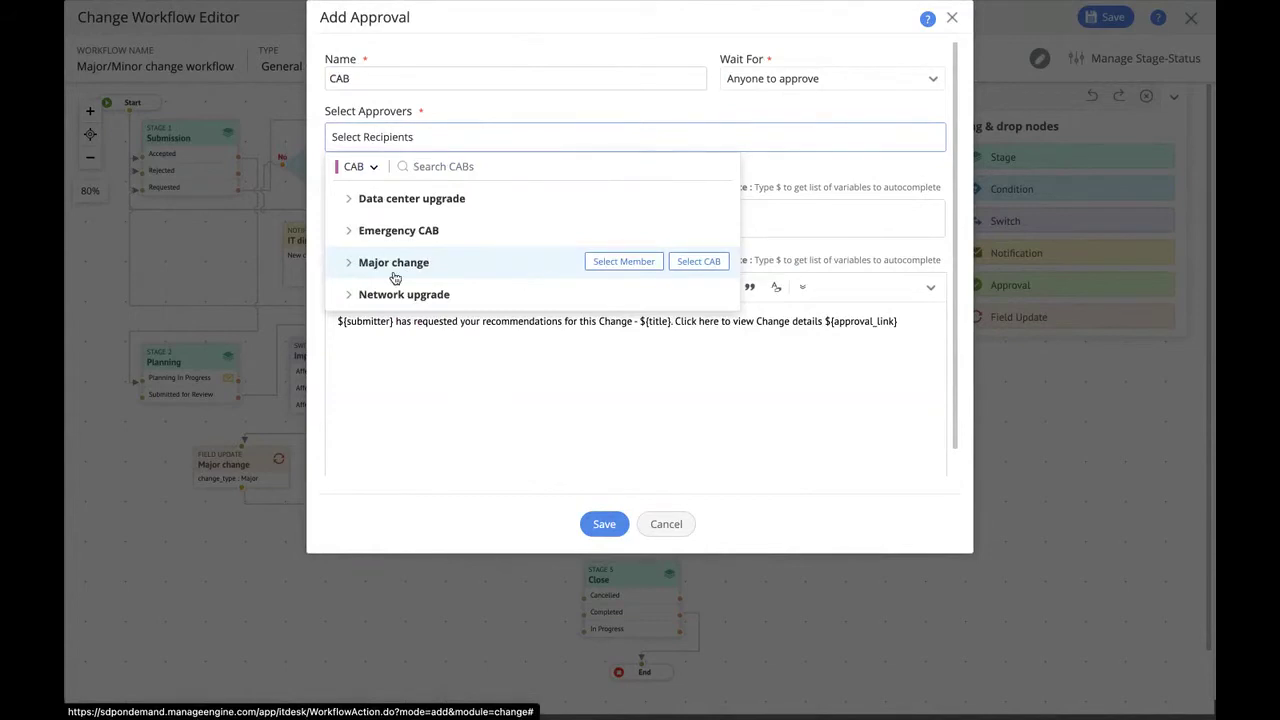
pyautogui.click(428, 275)
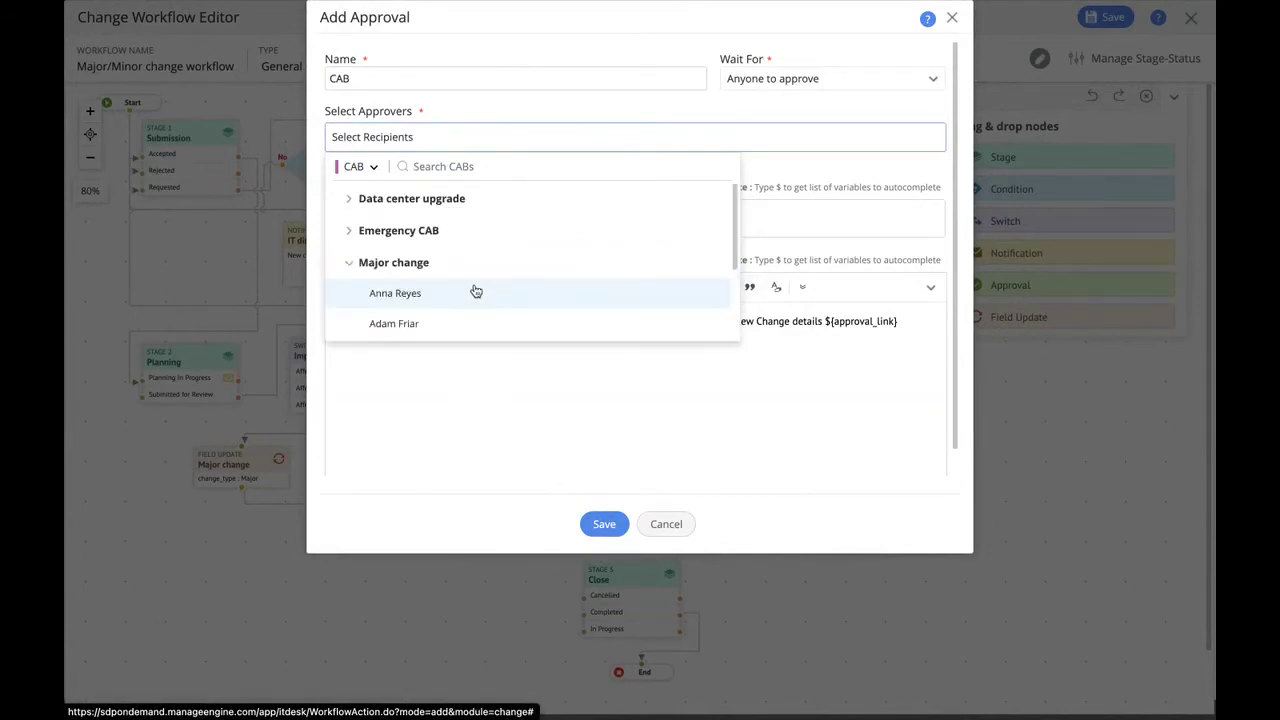
pyautogui.scroll(-3, 474, 291)
pyautogui.scroll(4, 471, 291)
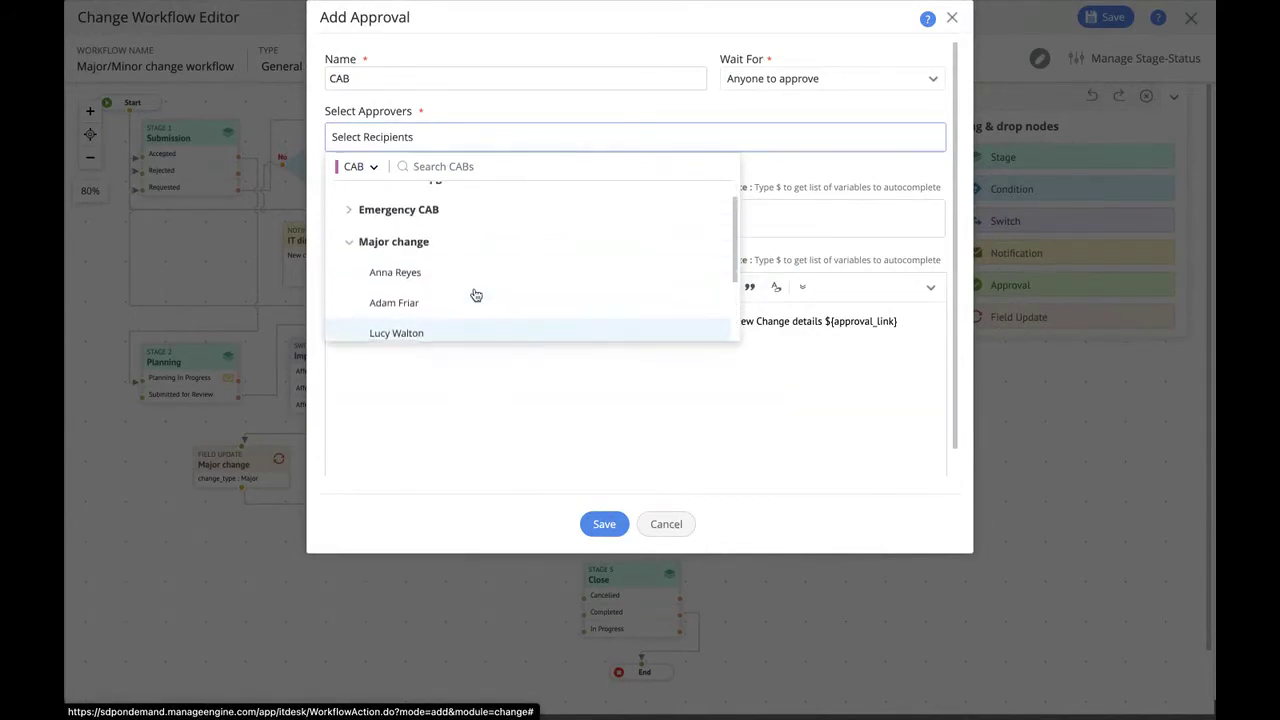
pyautogui.click(420, 252)
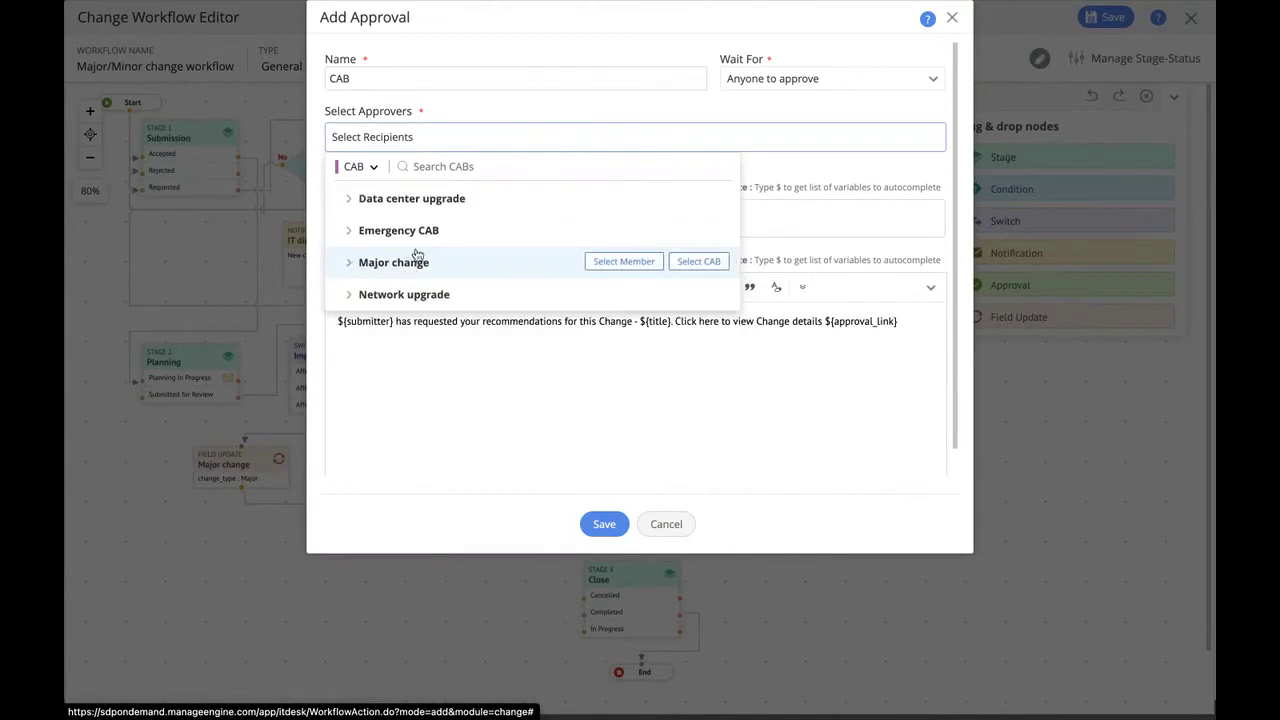
pyautogui.click(720, 262)
pyautogui.click(677, 106)
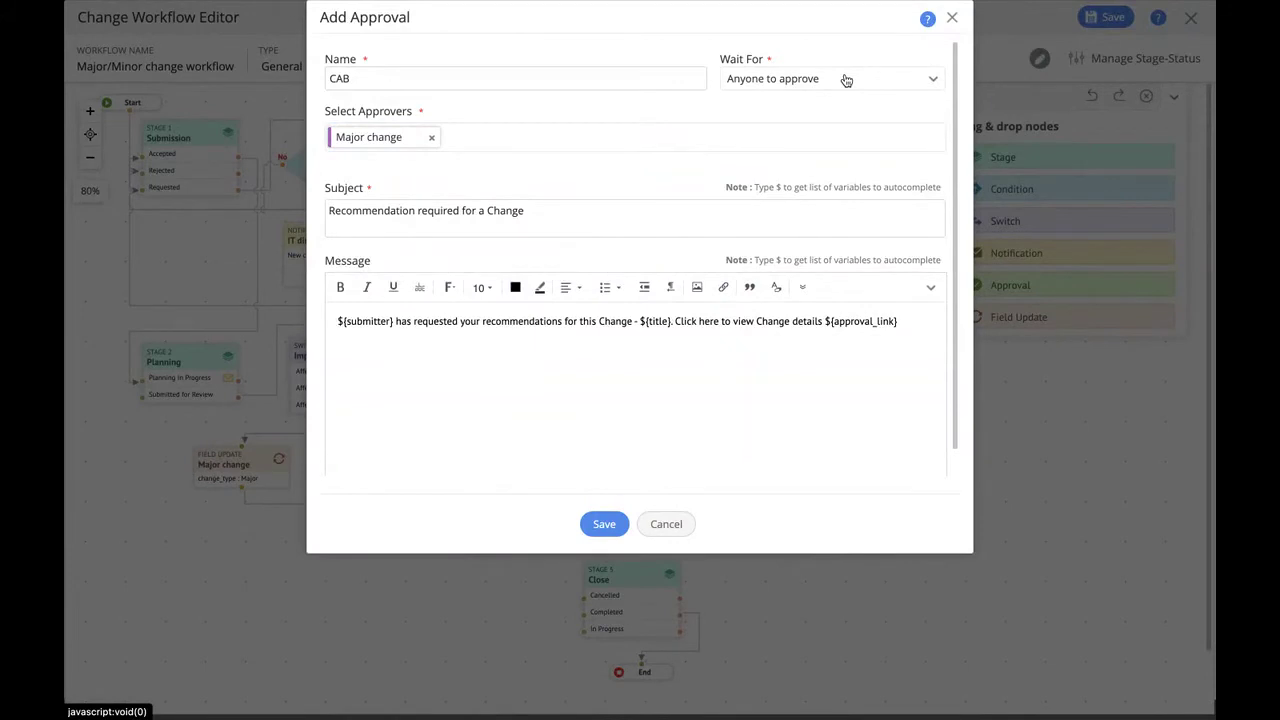
# - Check the wait-for options, keep Anyone to approve, save the CAB approval and place it clear of the CAB Evaluation stage
pyautogui.click(845, 80)
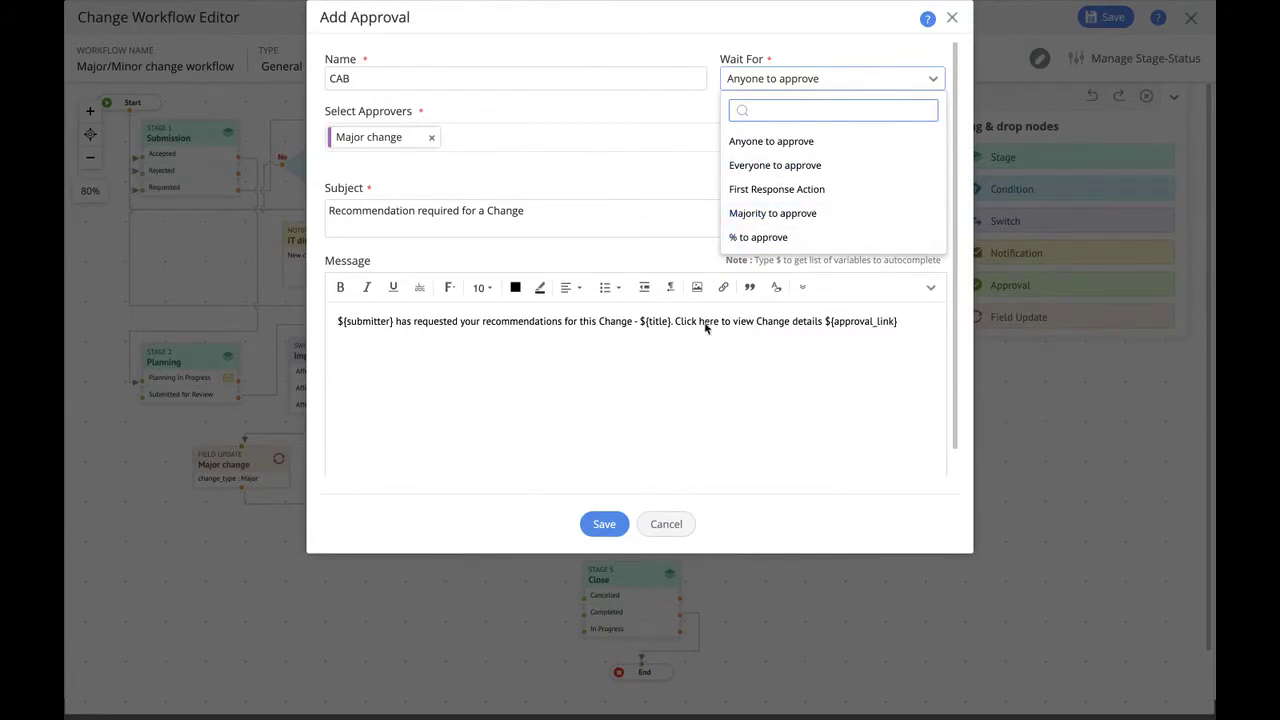
pyautogui.click(694, 387)
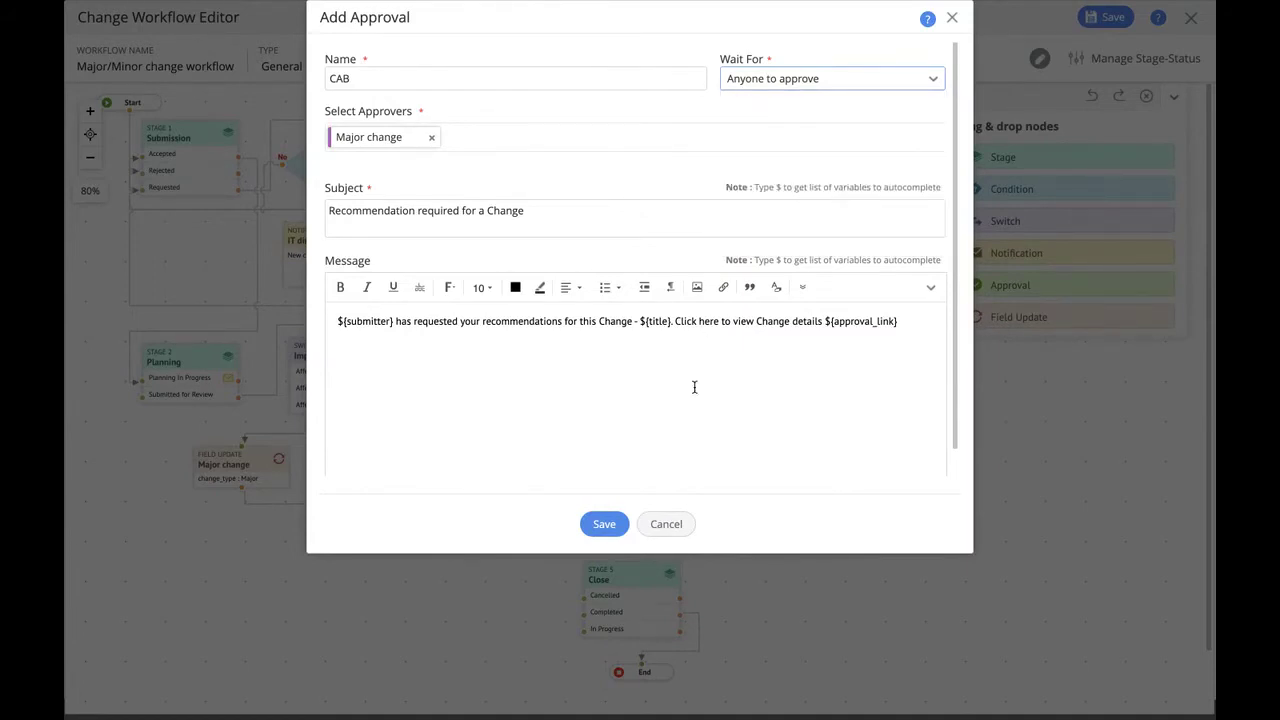
pyautogui.click(792, 85)
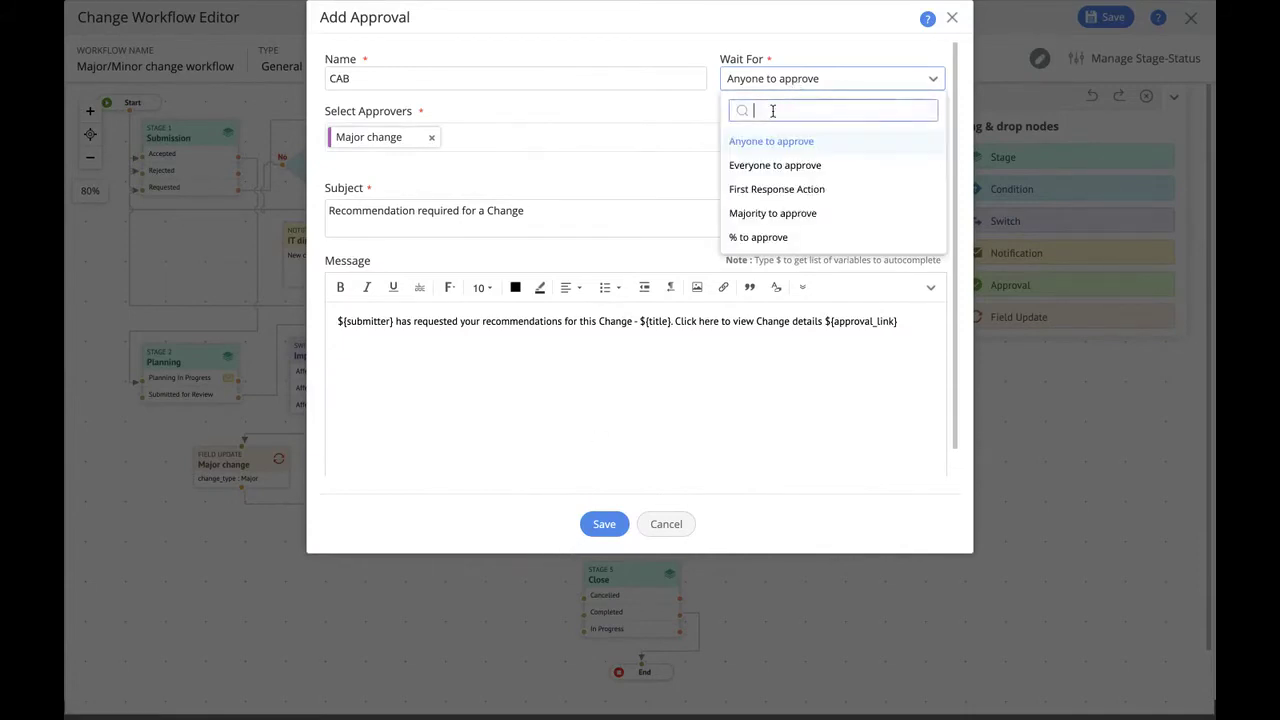
pyautogui.click(646, 121)
pyautogui.click(604, 524)
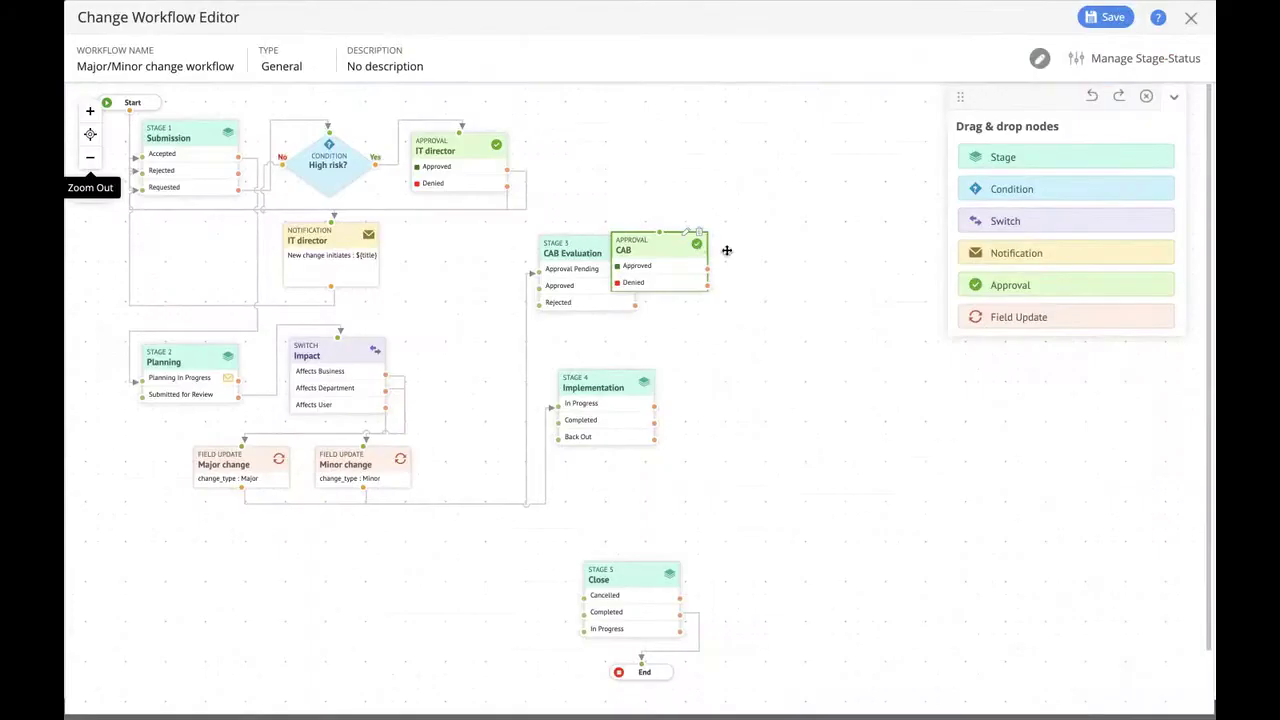
pyautogui.moveTo(727, 250); pyautogui.dragTo(766, 251)
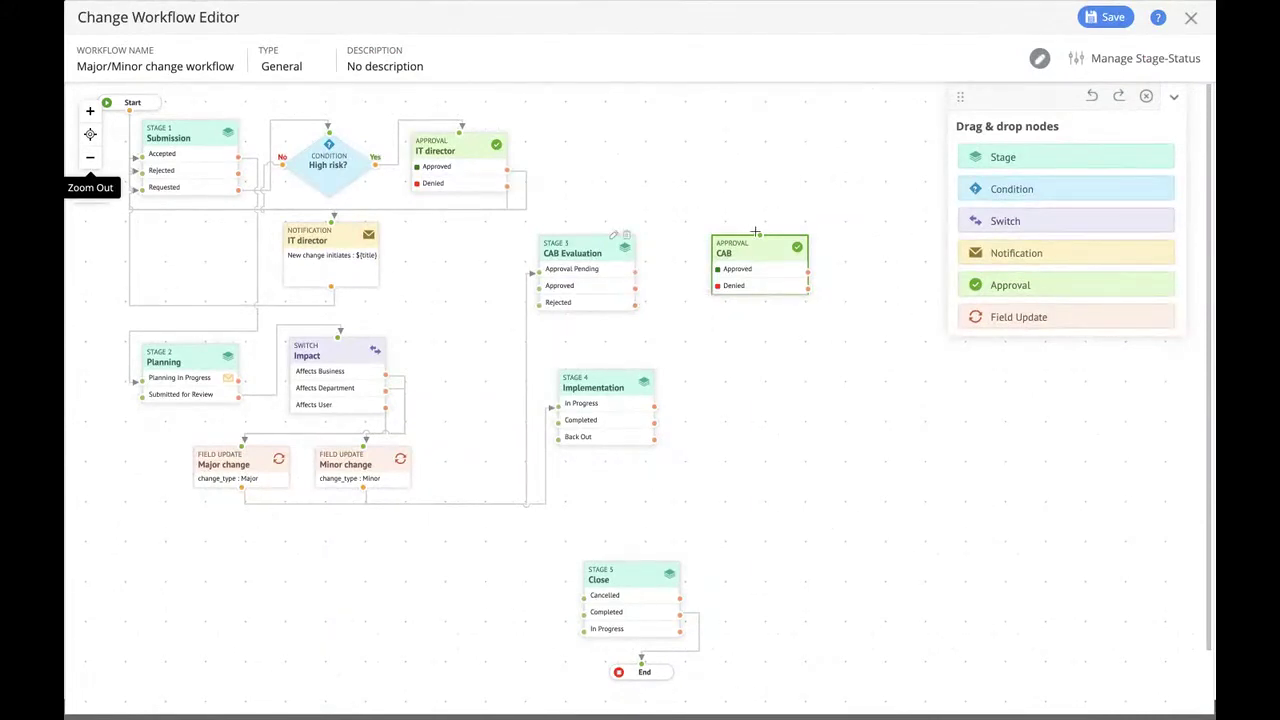
# - Connect Approval Pending to the CAB approval, its Approved and Denied outcomes to Approved and Rejected, and CAB Evaluation's Approved to Implementation's In Progress
pyautogui.moveTo(755, 232); pyautogui.dragTo(807, 272)
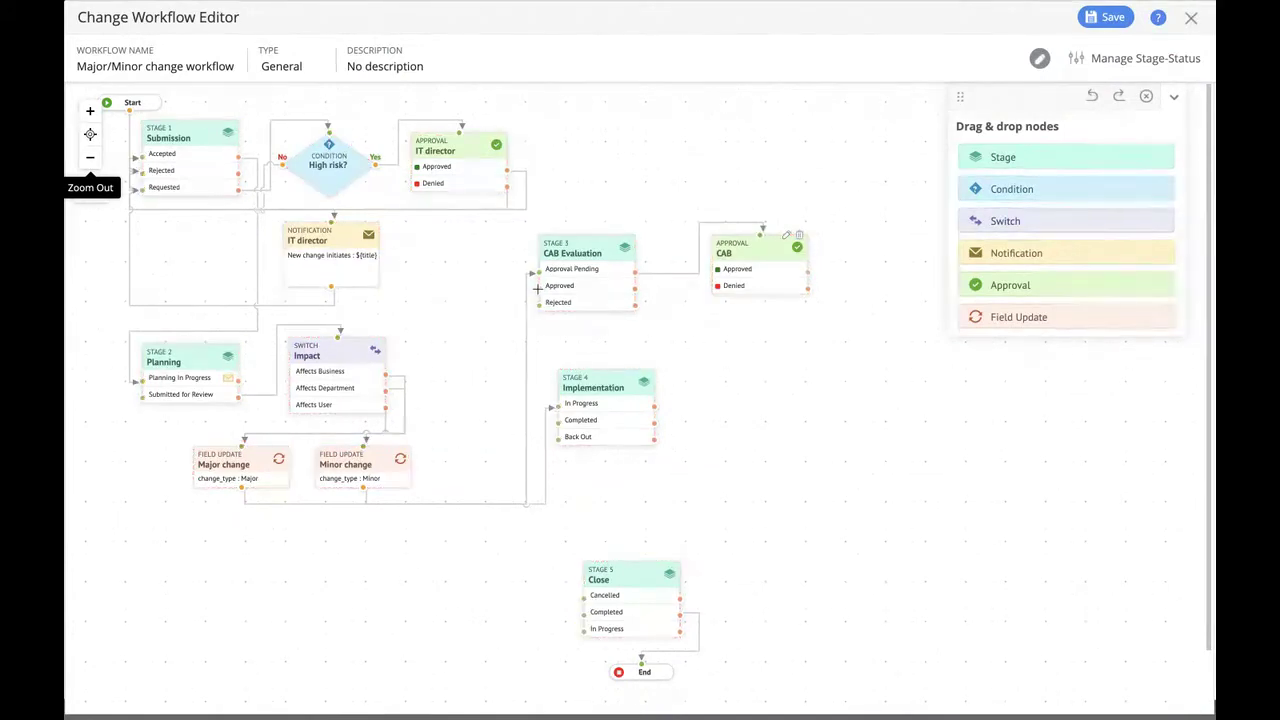
pyautogui.moveTo(540, 285); pyautogui.dragTo(808, 288)
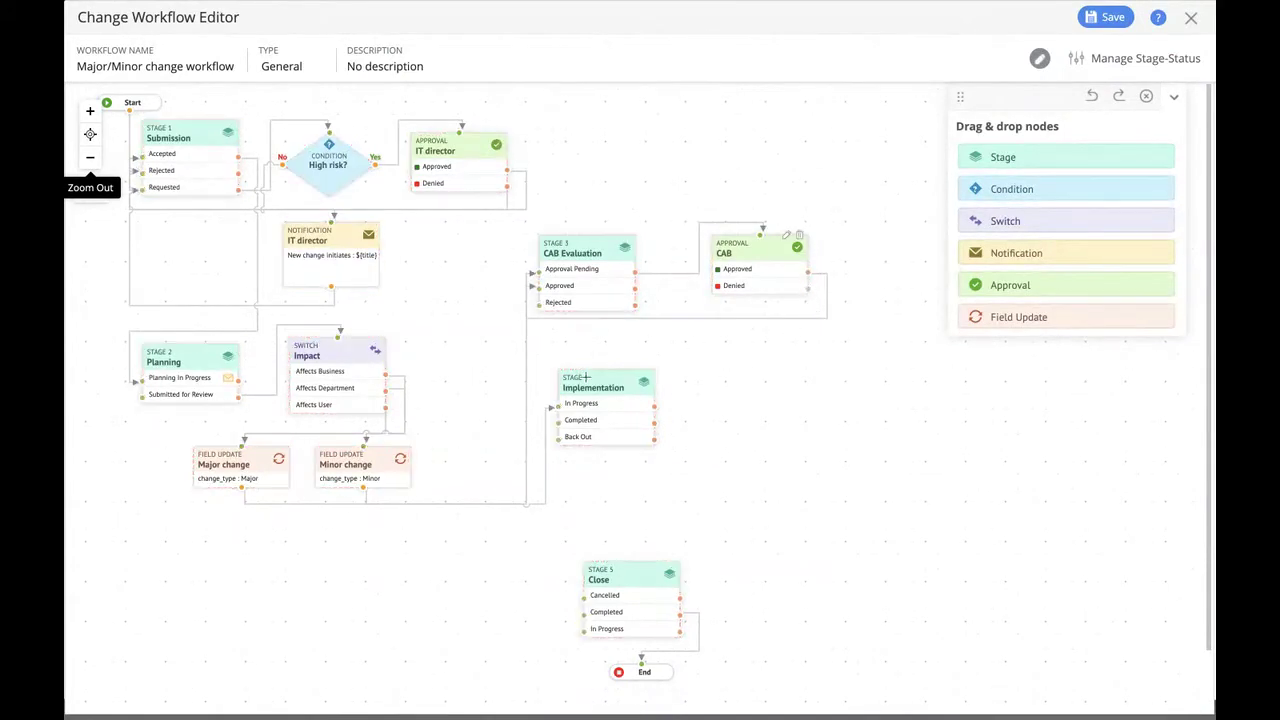
pyautogui.moveTo(538, 303); pyautogui.dragTo(635, 289)
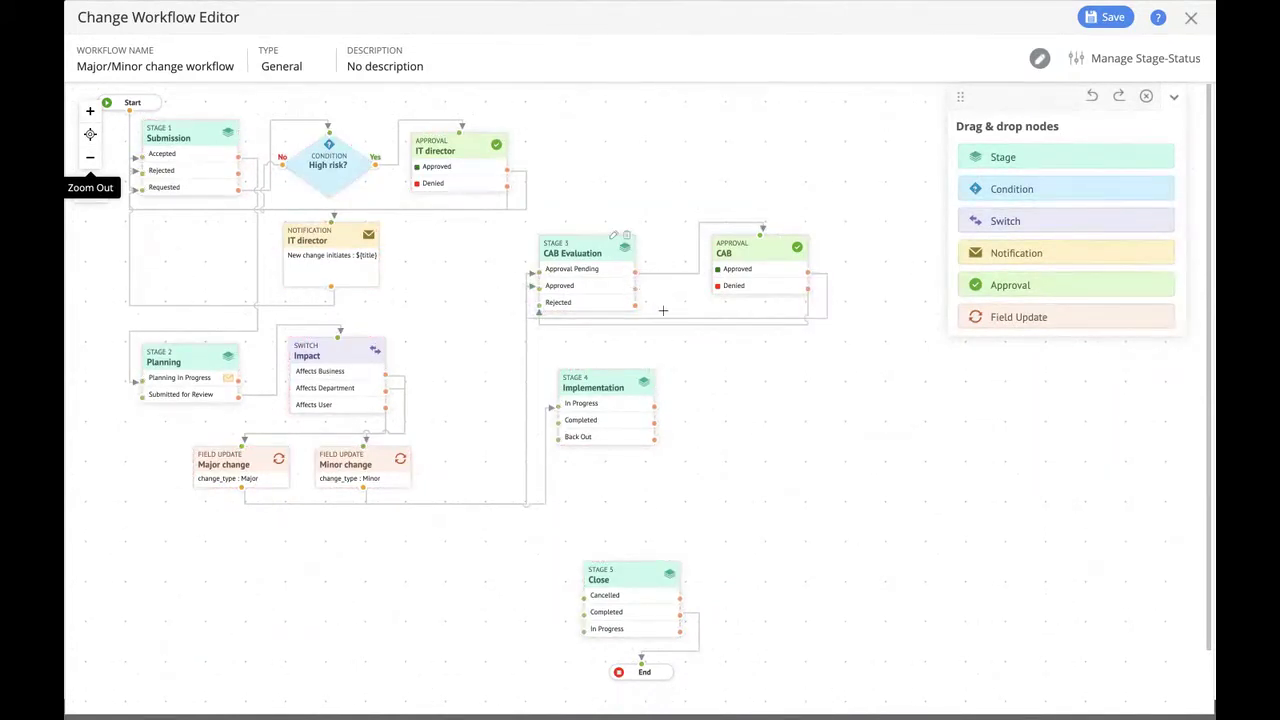
pyautogui.moveTo(566, 403); pyautogui.dragTo(566, 404)
# - Add a Review stage between Implementation and Close, with statuses In Progress, Completed and Failed in that order
pyautogui.moveTo(995, 155); pyautogui.dragTo(706, 501)
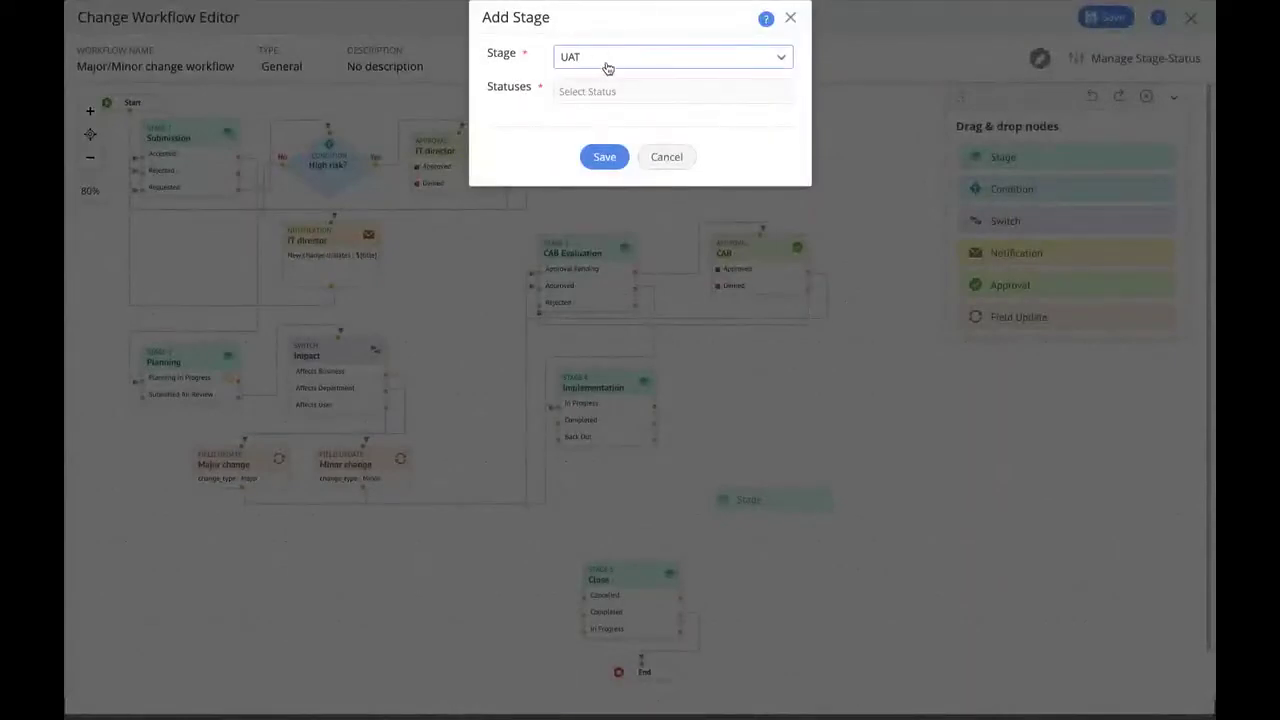
pyautogui.click(607, 66)
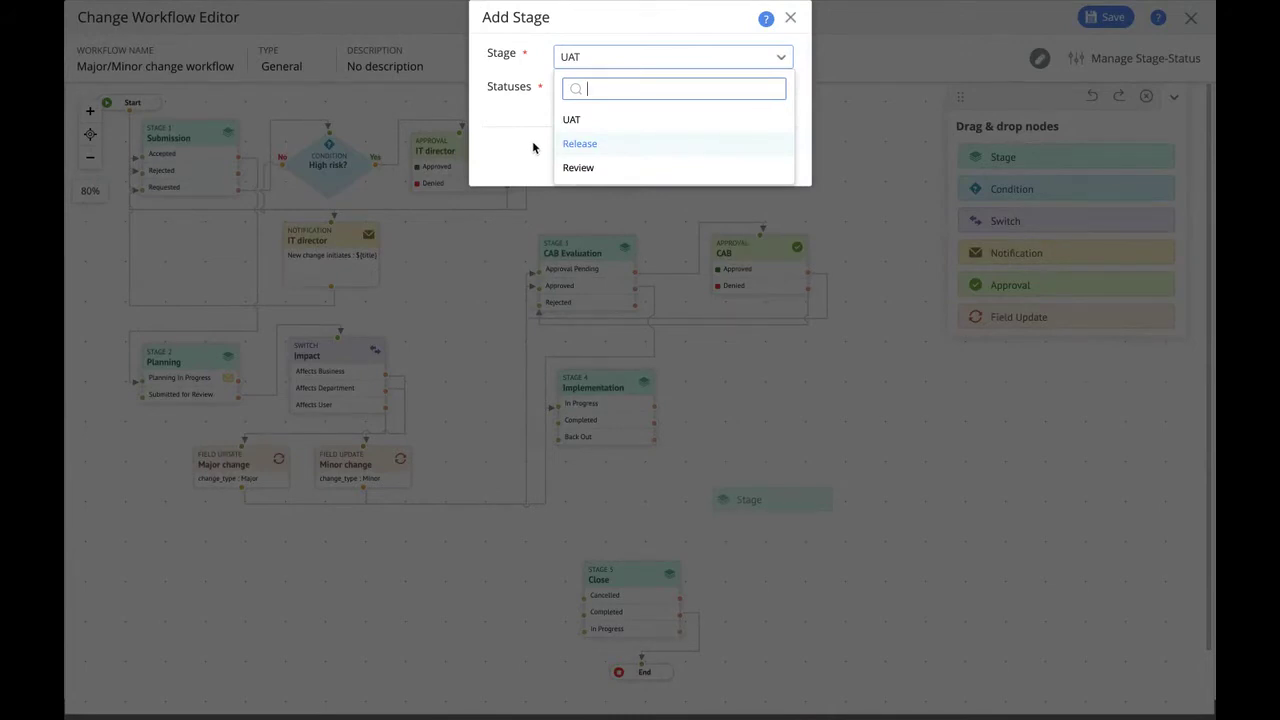
pyautogui.click(580, 168)
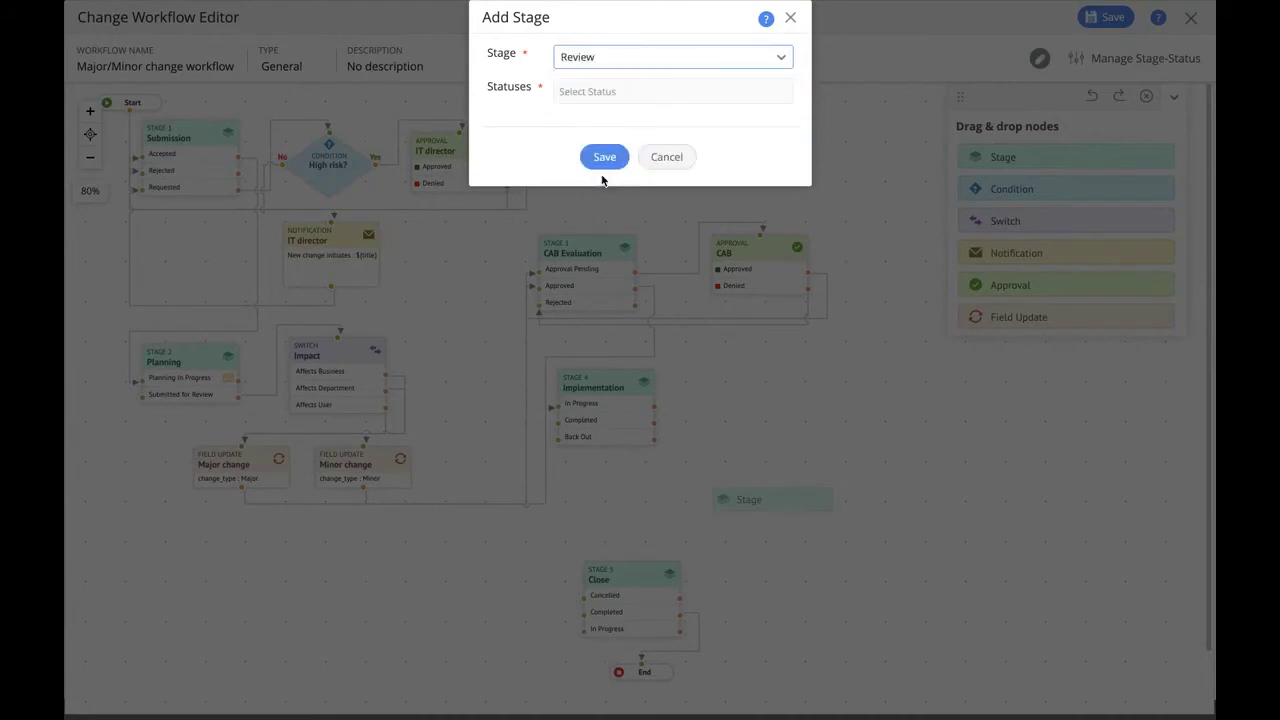
pyautogui.click(636, 91)
pyautogui.click(630, 120)
pyautogui.click(622, 112)
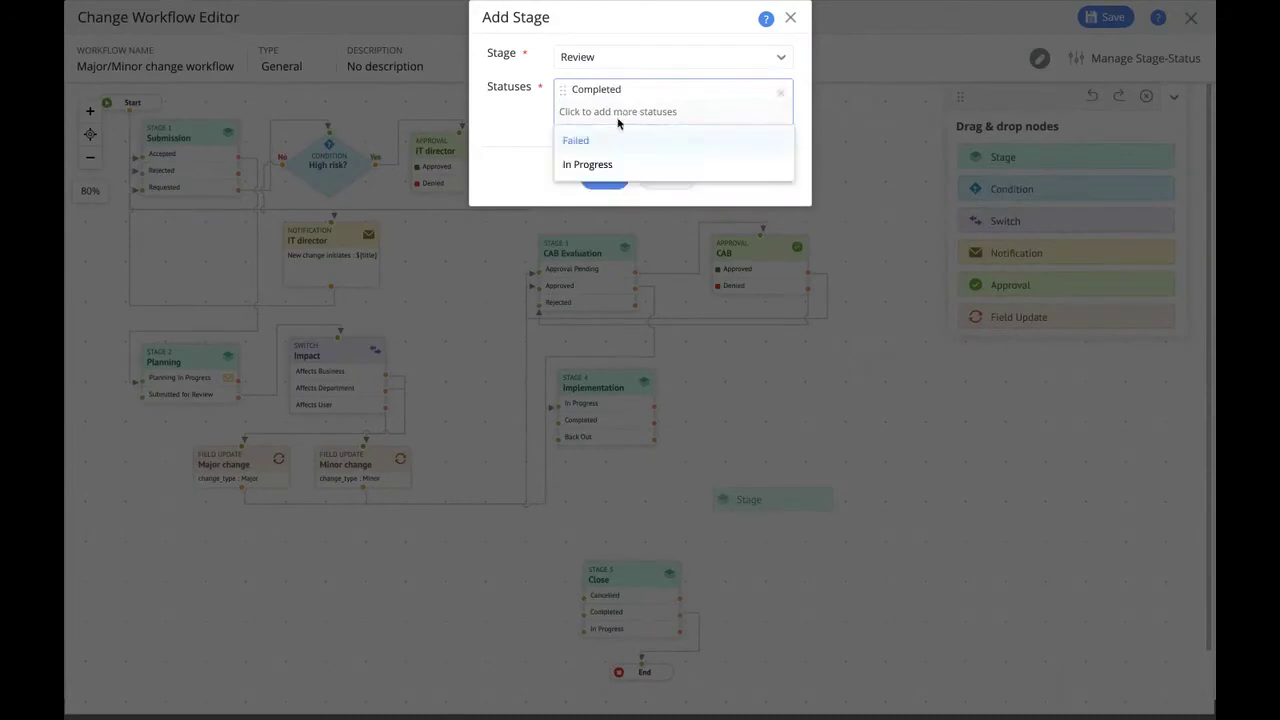
pyautogui.click(603, 144)
pyautogui.click(617, 132)
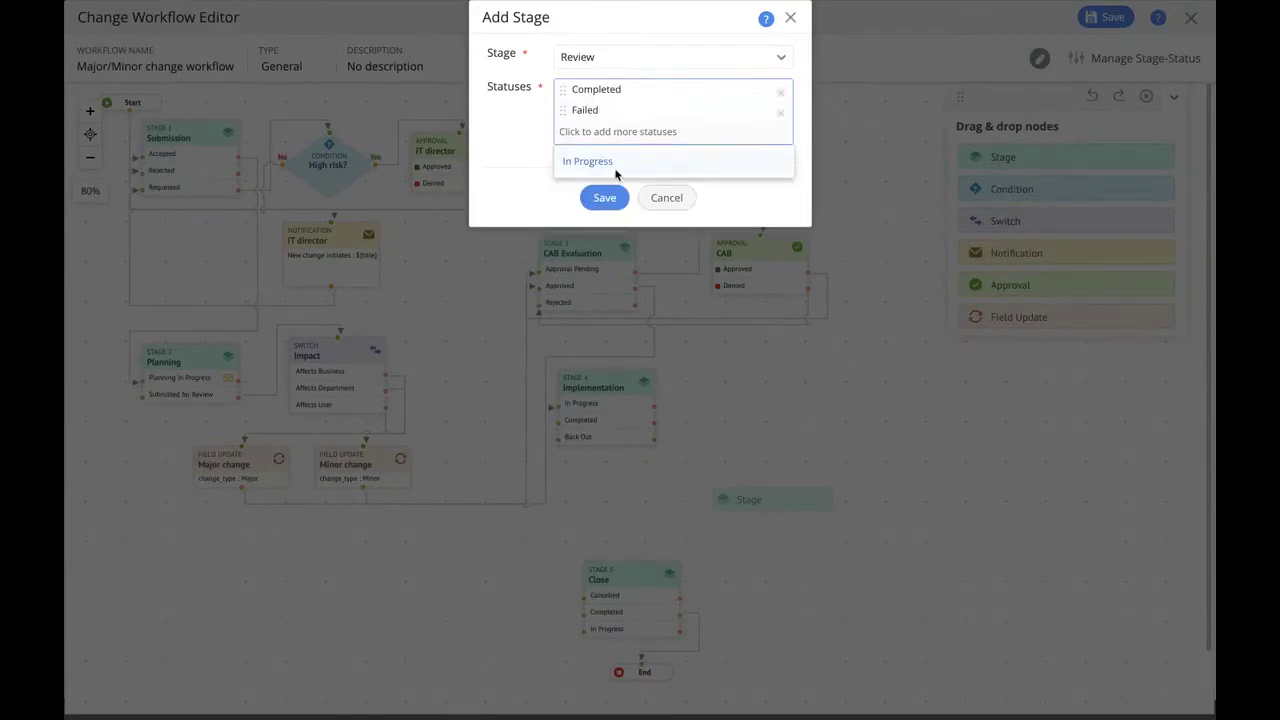
pyautogui.click(613, 166)
pyautogui.moveTo(565, 113); pyautogui.dragTo(567, 90)
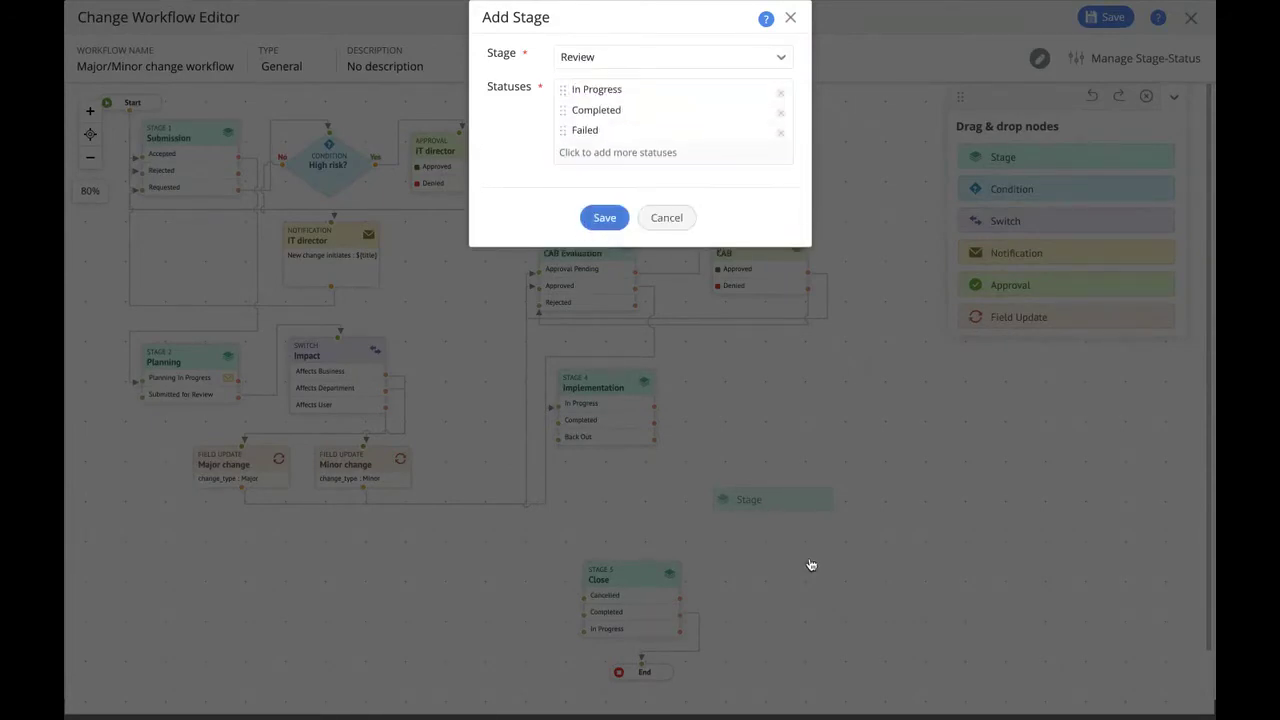
pyautogui.click(605, 219)
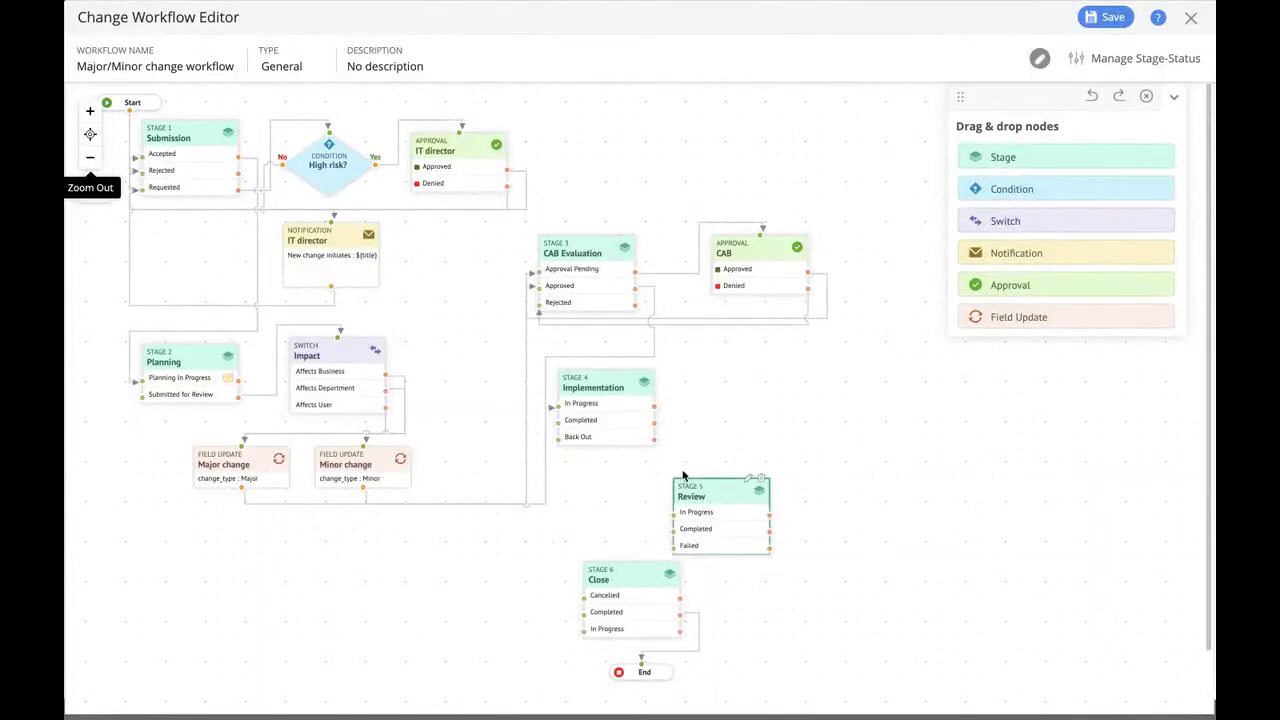
# - Move the Review stage closer to Implementation and connect the Implementation stage to Review's In Progress status
pyautogui.moveTo(690, 479); pyautogui.dragTo(662, 468)
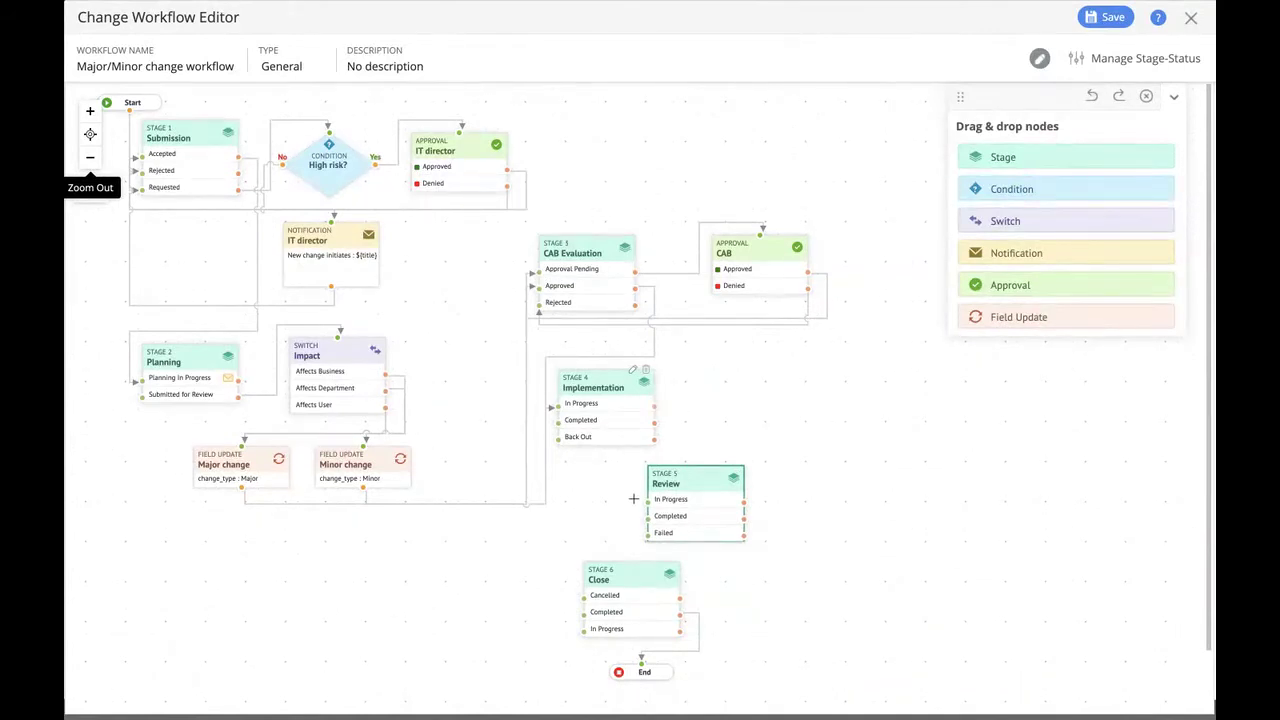
pyautogui.moveTo(637, 503); pyautogui.dragTo(674, 414)
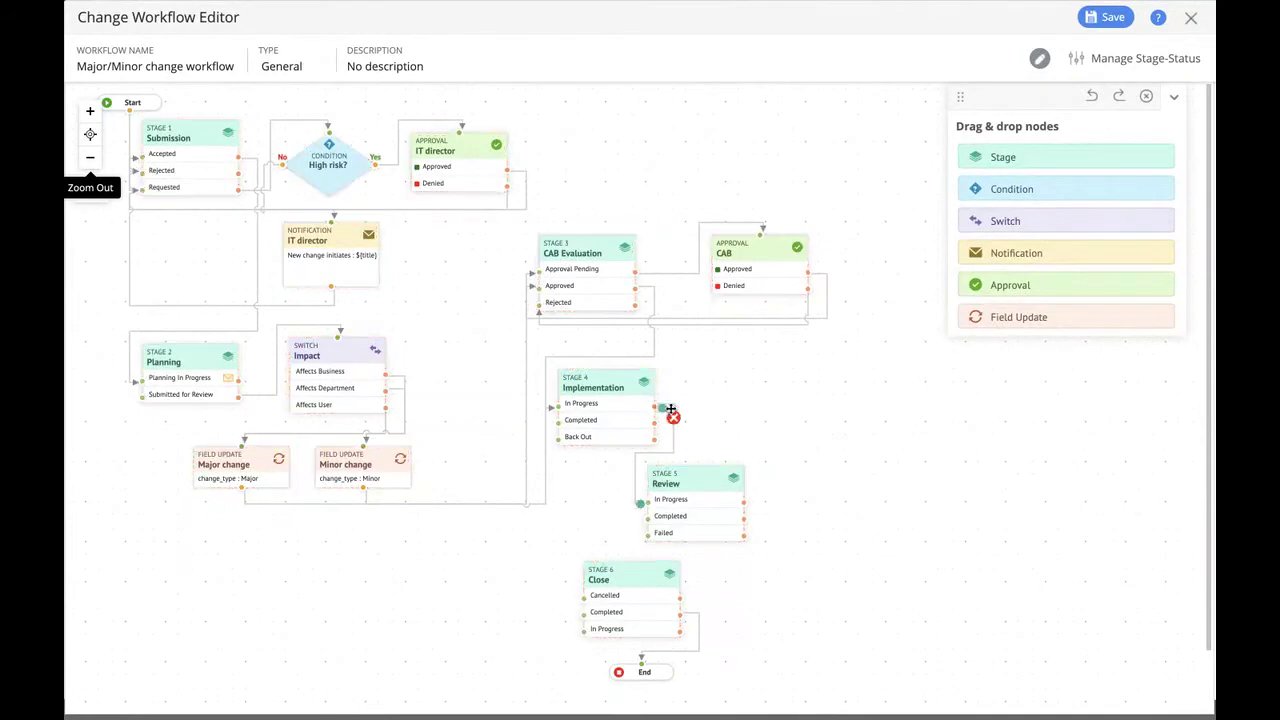
pyautogui.click(674, 418)
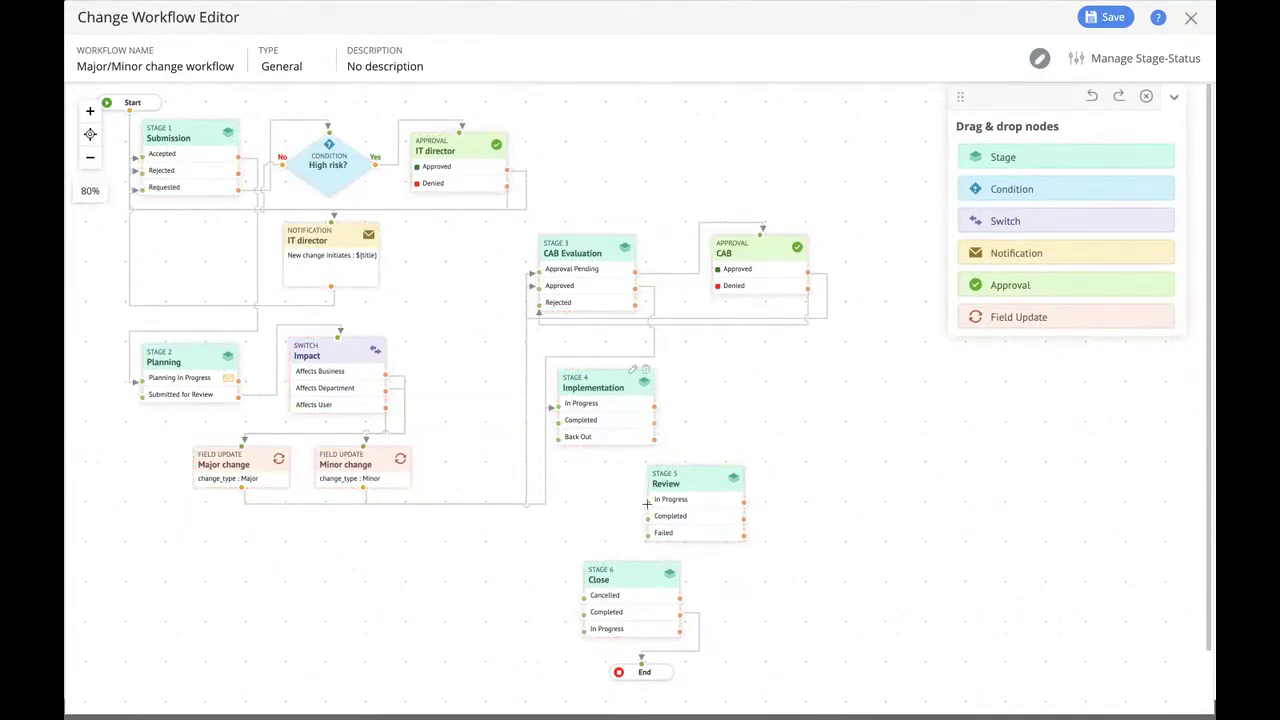
pyautogui.hotkey('ctrl', 'z')
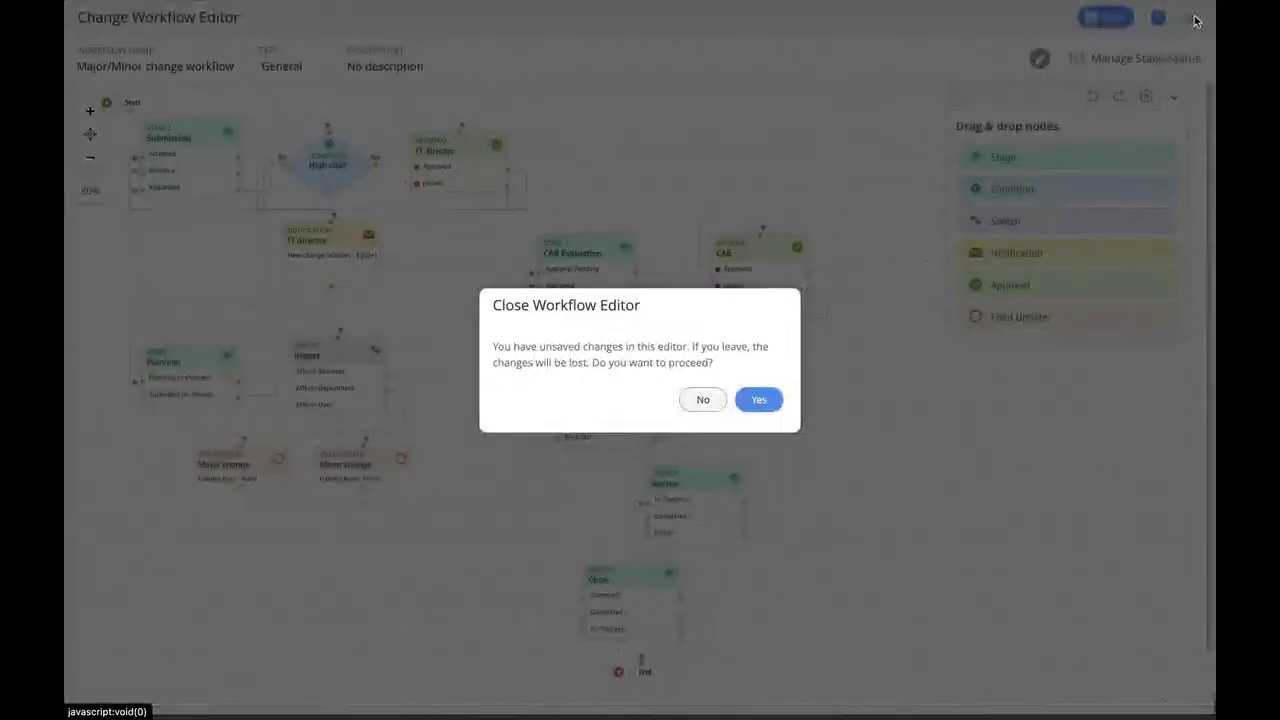
# - Close the workflow editor, discarding the unsaved changes, and reload the page
pyautogui.click(1190, 18)
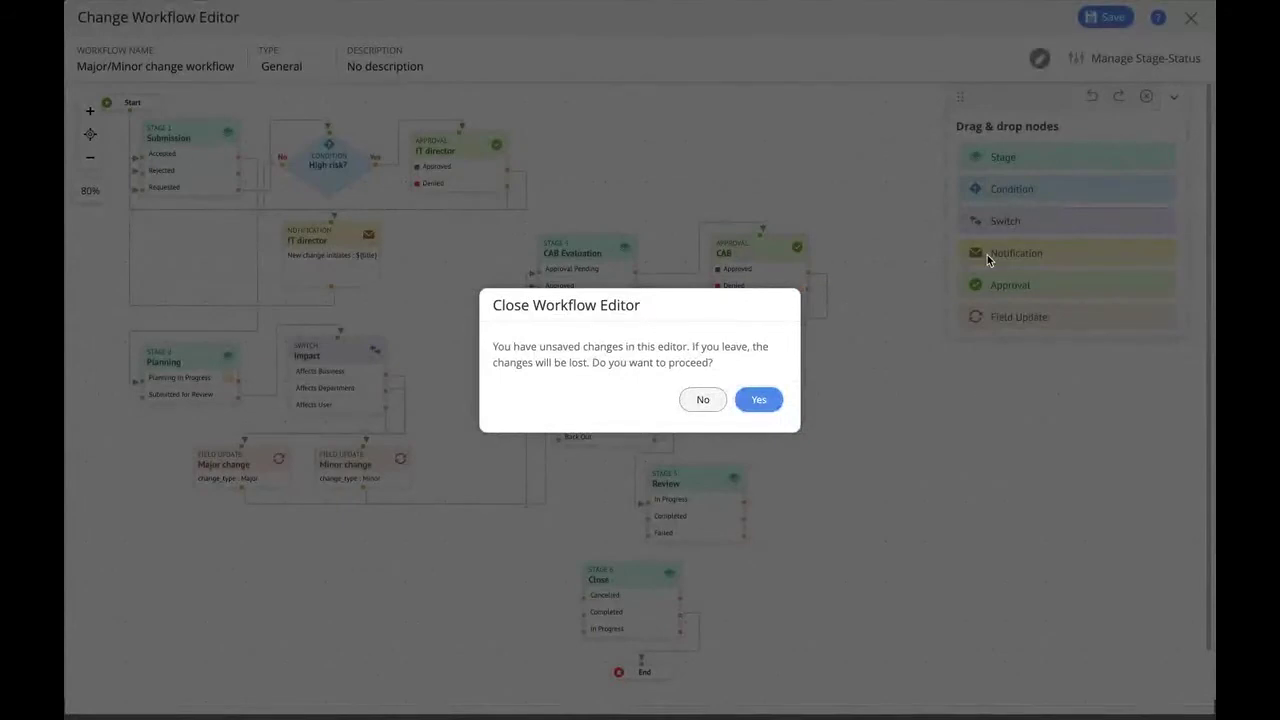
pyautogui.click(759, 400)
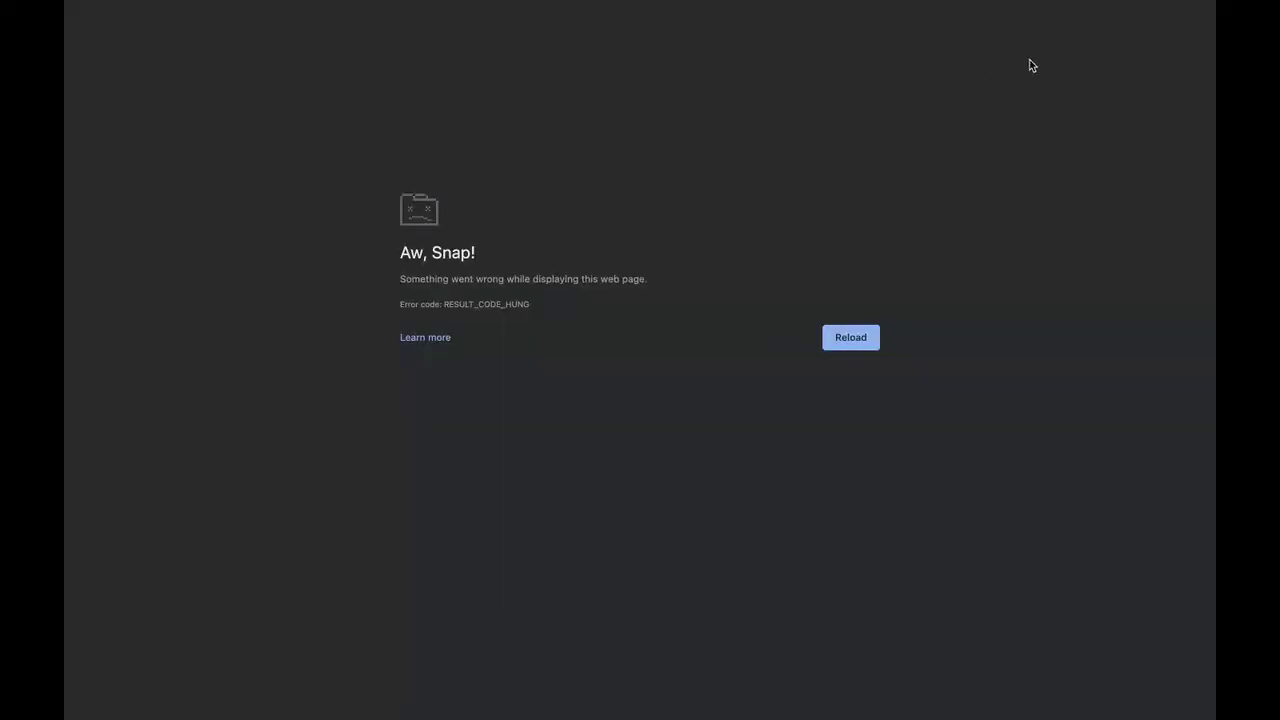
pyautogui.click(851, 337)
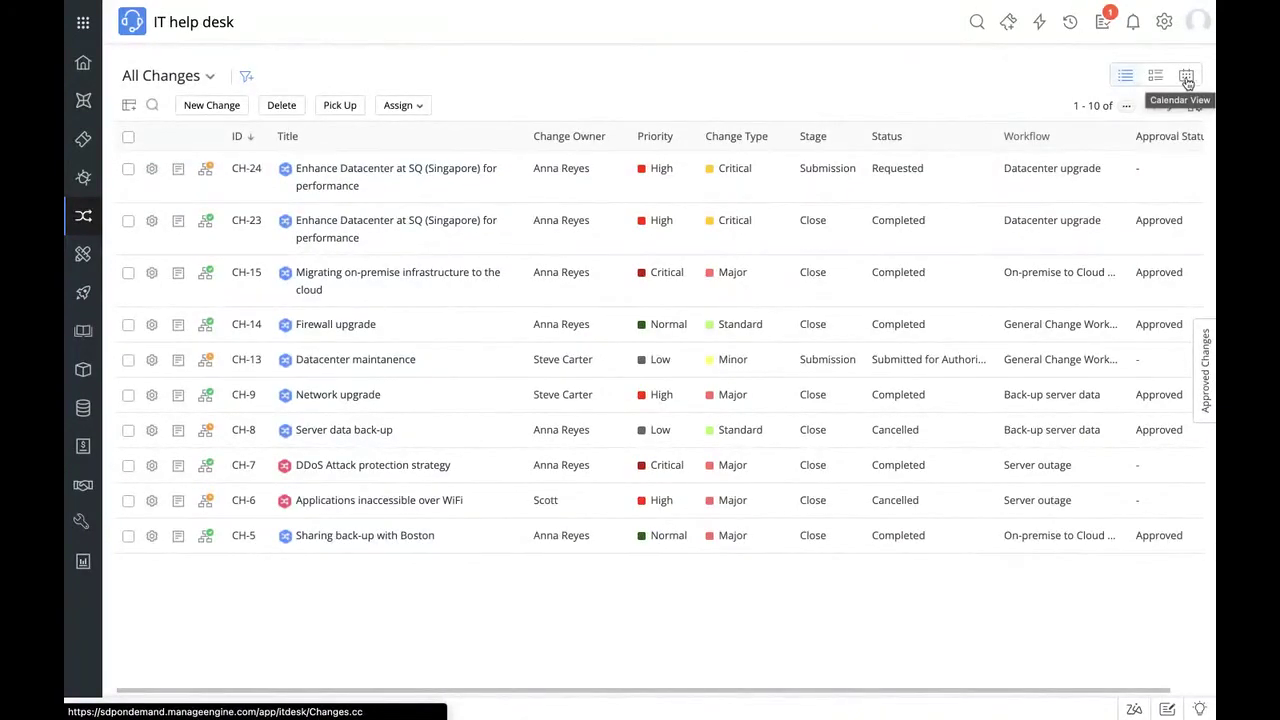
# - Display all changes in the calendar view and look through the April 2021 schedule and its change type legend
pyautogui.click(1186, 79)
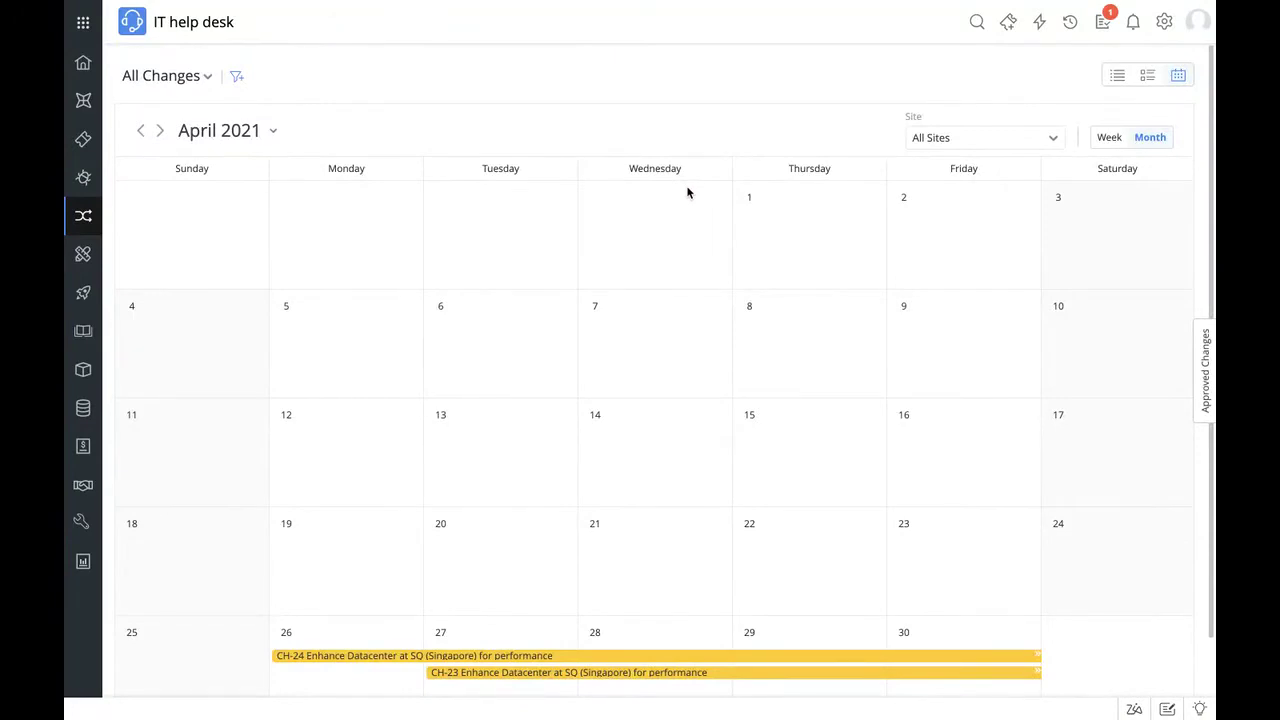
pyautogui.scroll(-2, 731, 405)
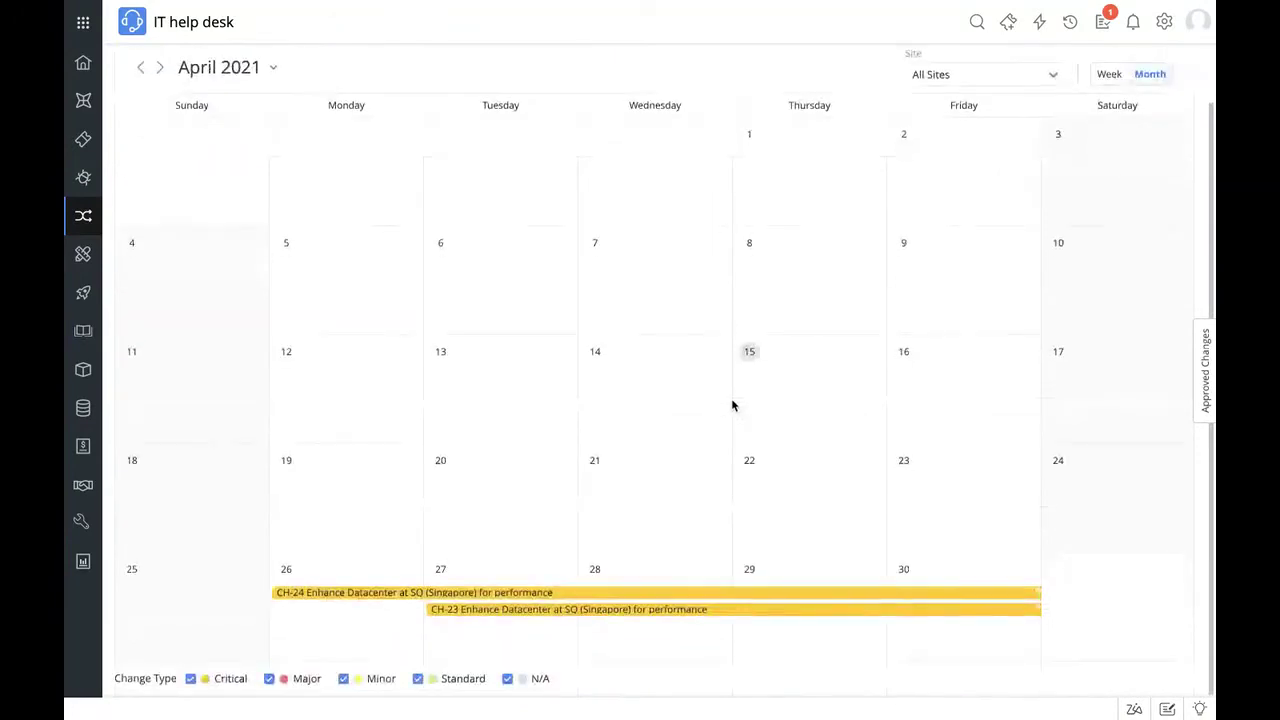
pyautogui.scroll(2, 731, 405)
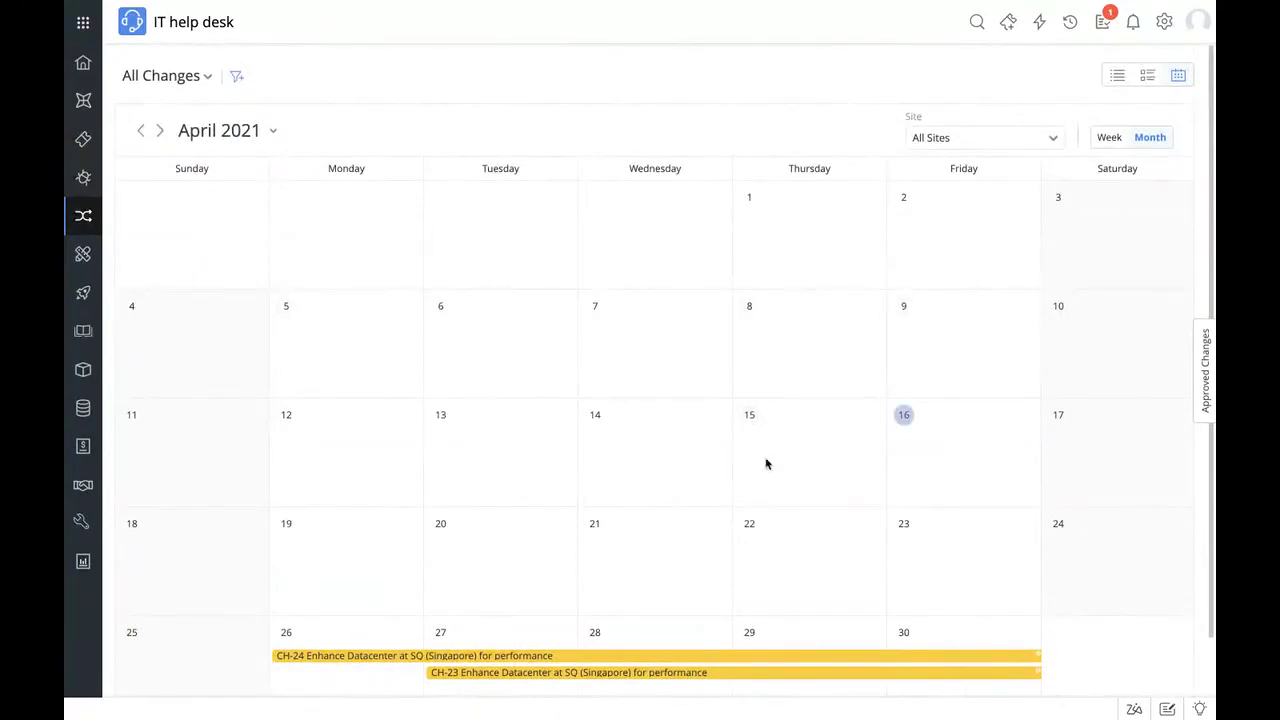
pyautogui.scroll(-1, 760, 474)
pyautogui.scroll(1, 760, 478)
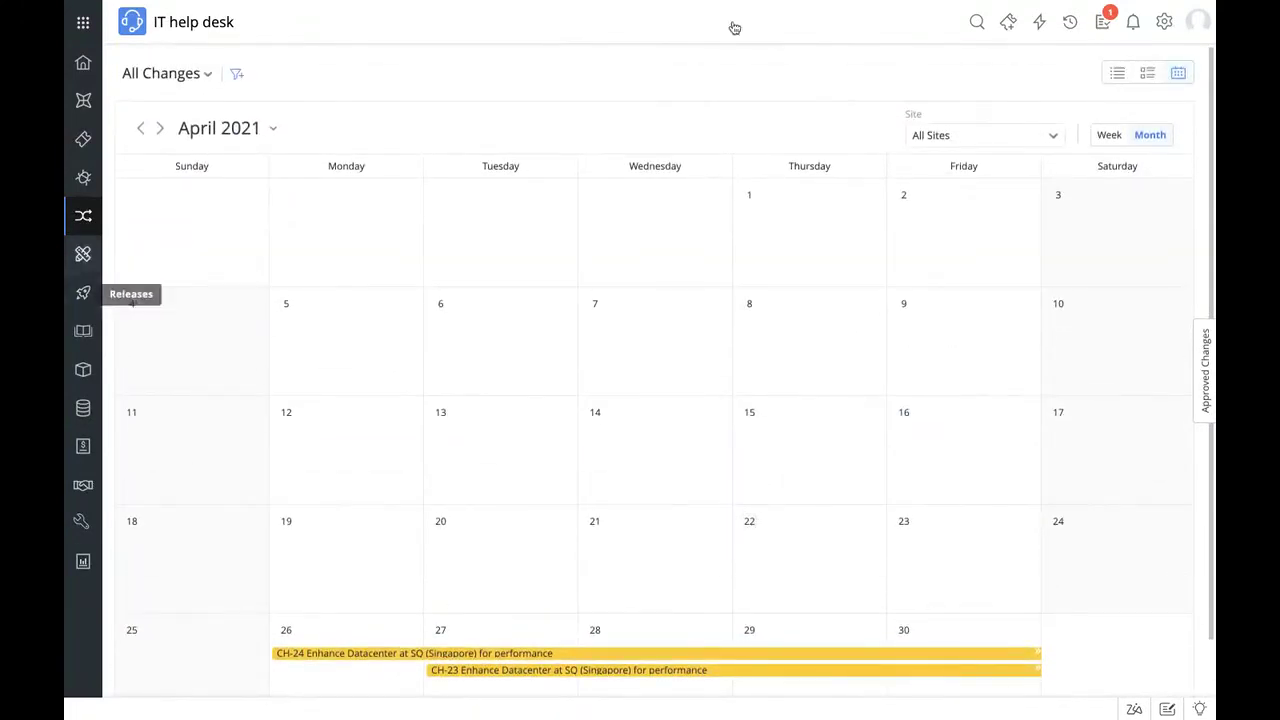
# - Open change CH-24 from the change list and examine its properties, schedule, full description and network diagrams
pyautogui.click(1113, 75)
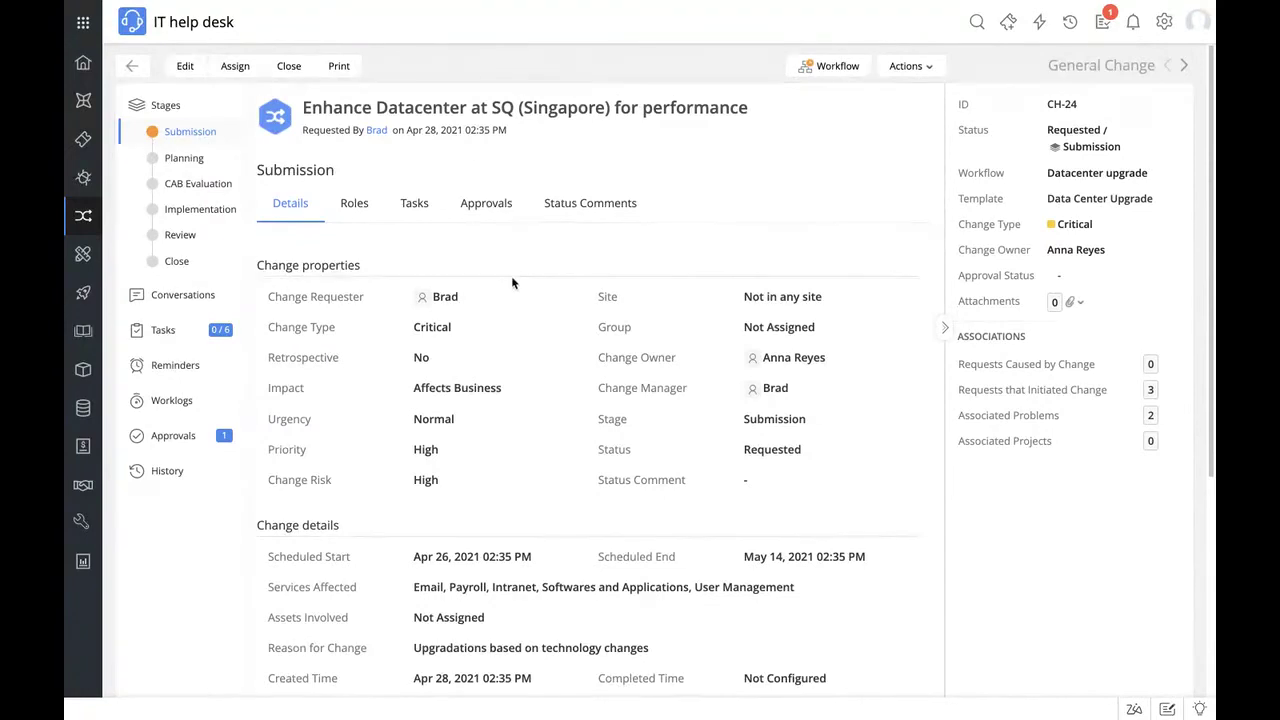
pyautogui.scroll(-1, 510, 285)
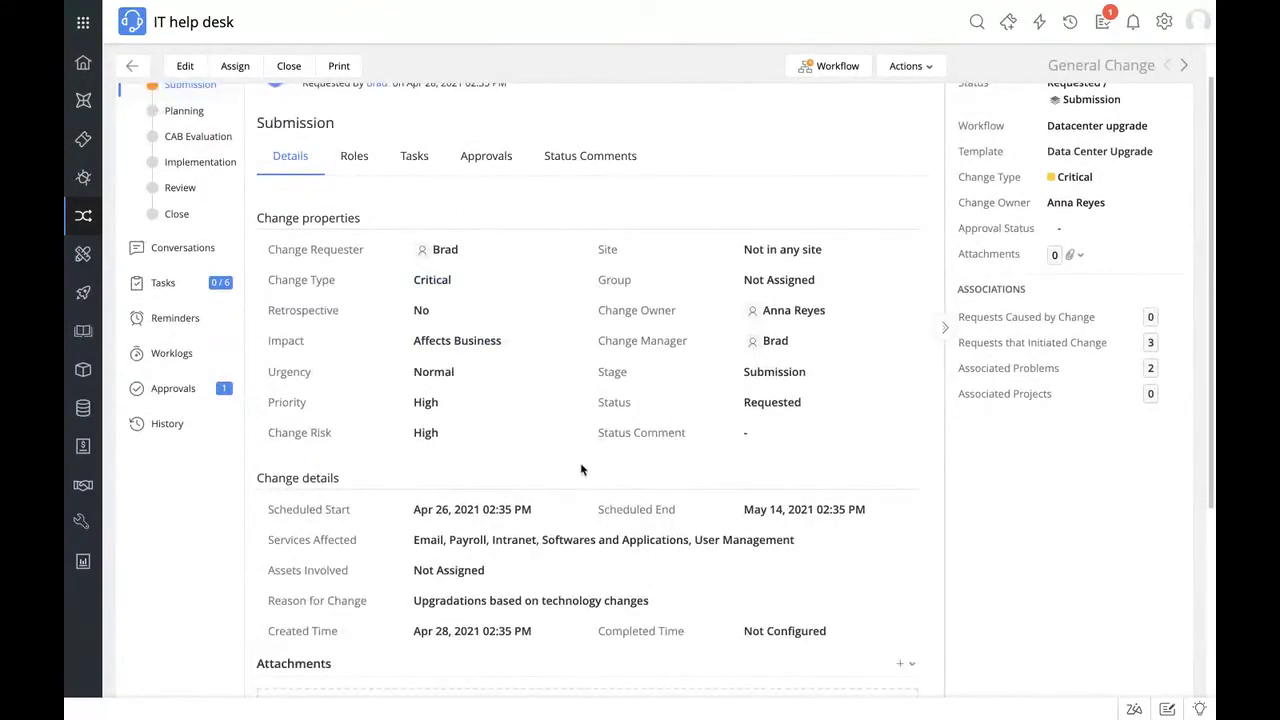
pyautogui.scroll(-2, 556, 470)
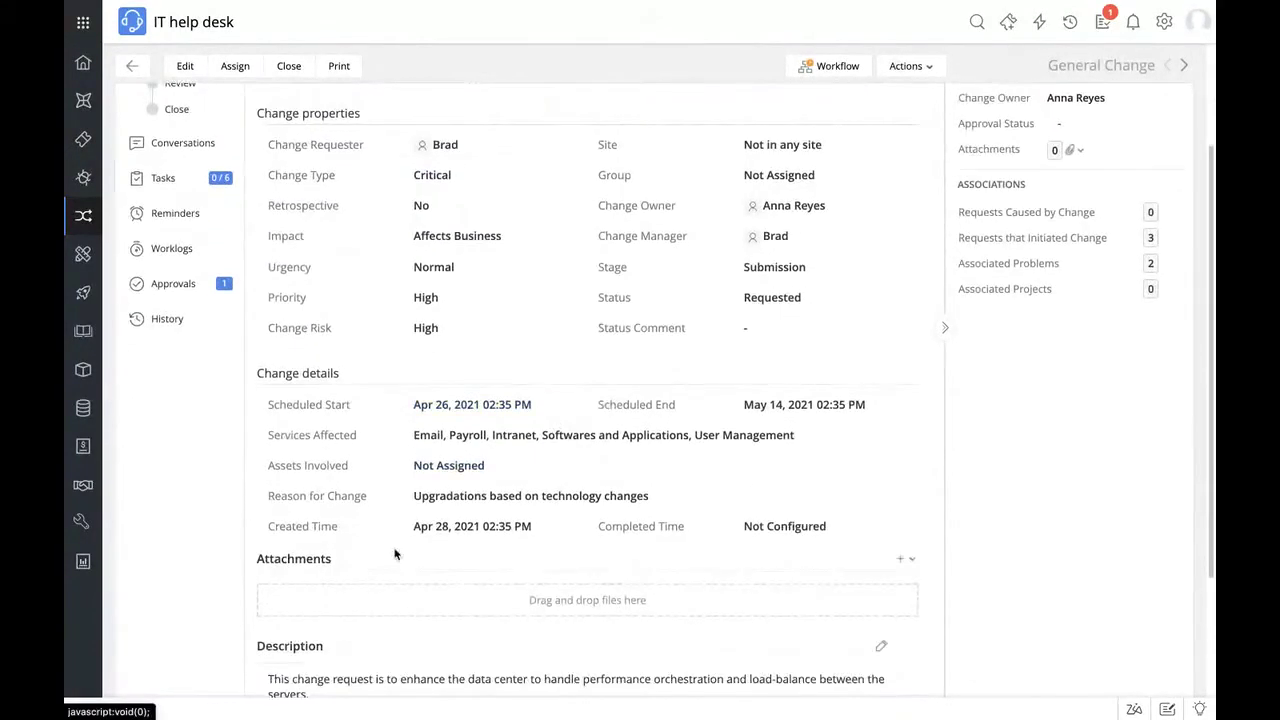
pyautogui.scroll(-4, 529, 546)
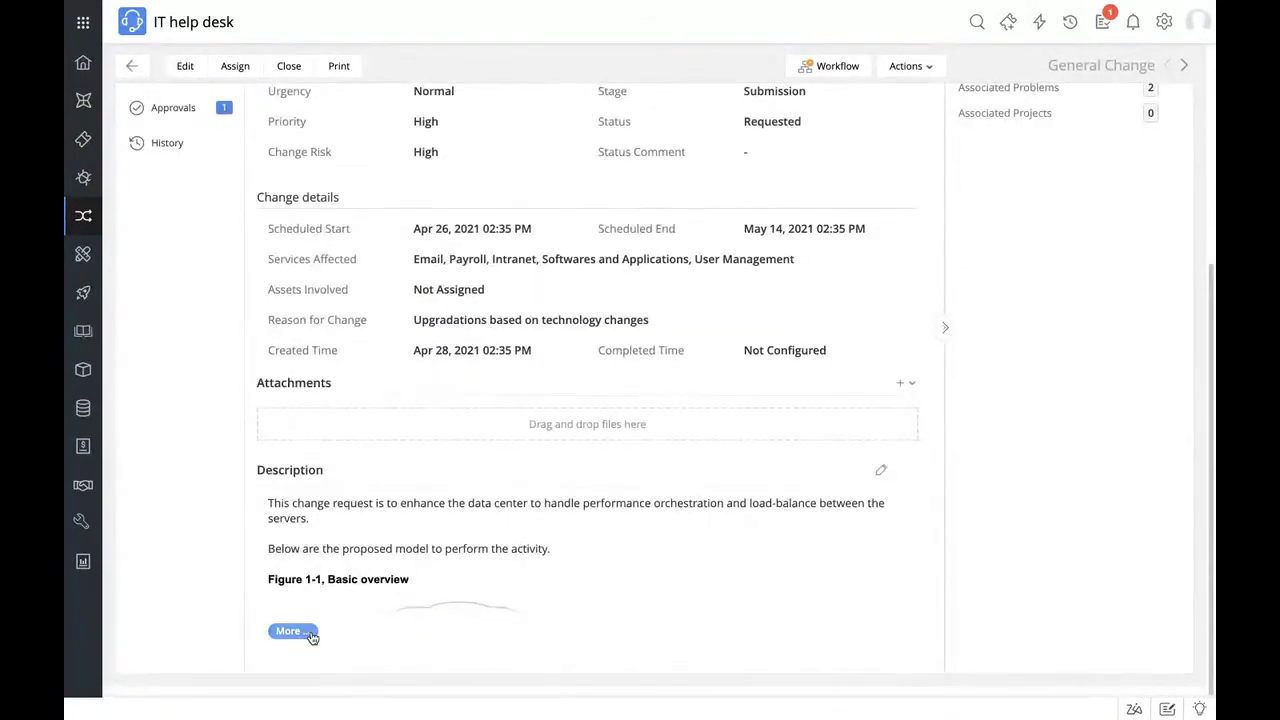
pyautogui.scroll(-15, 526, 580)
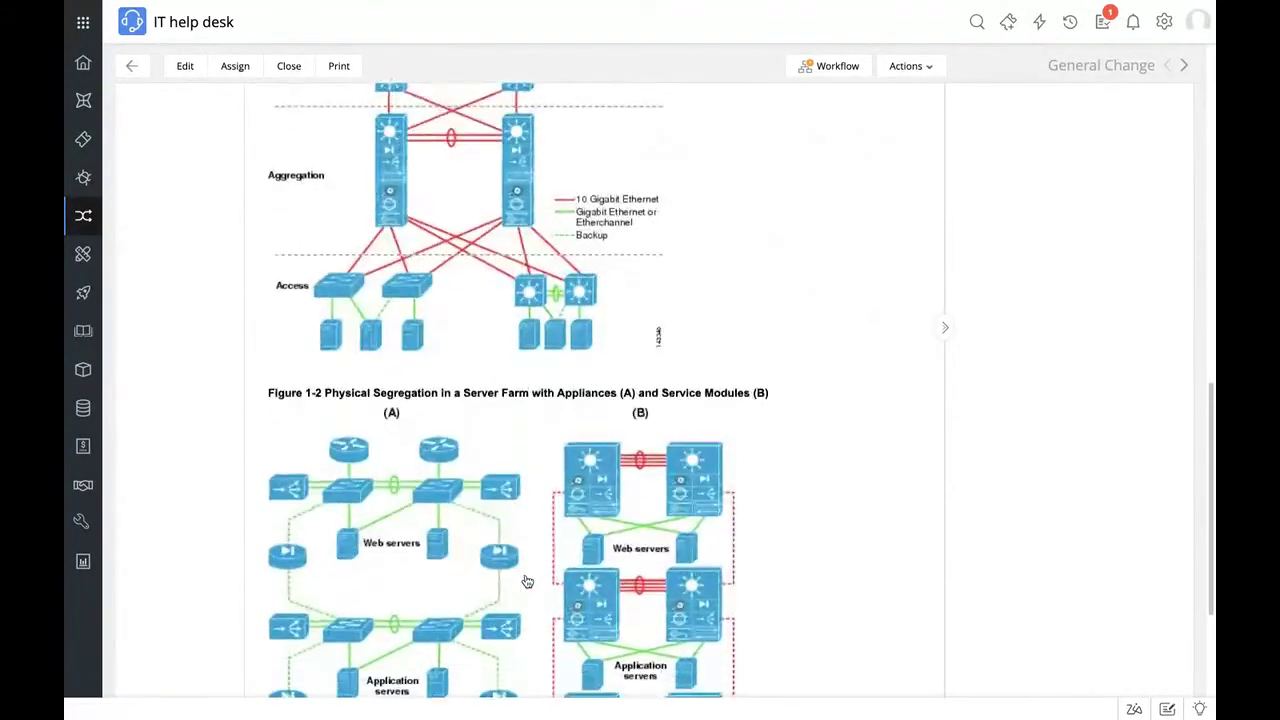
pyautogui.scroll(-1, 527, 582)
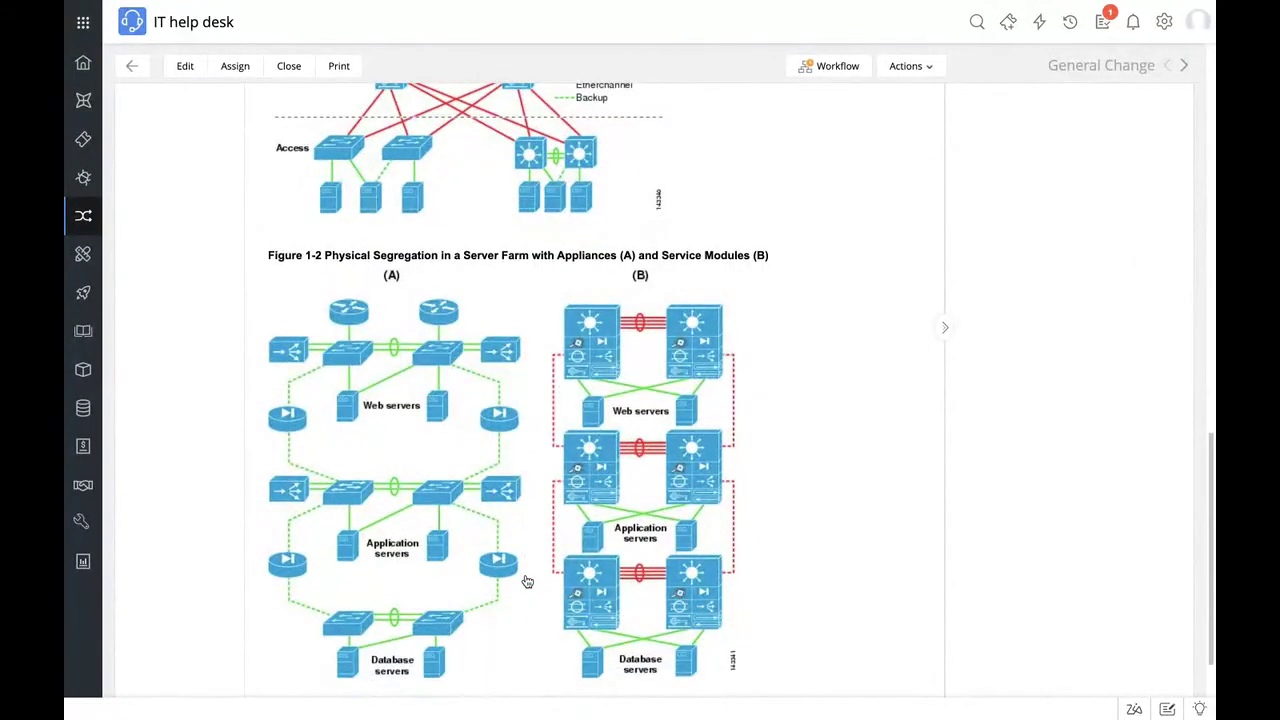
pyautogui.scroll(20, 527, 582)
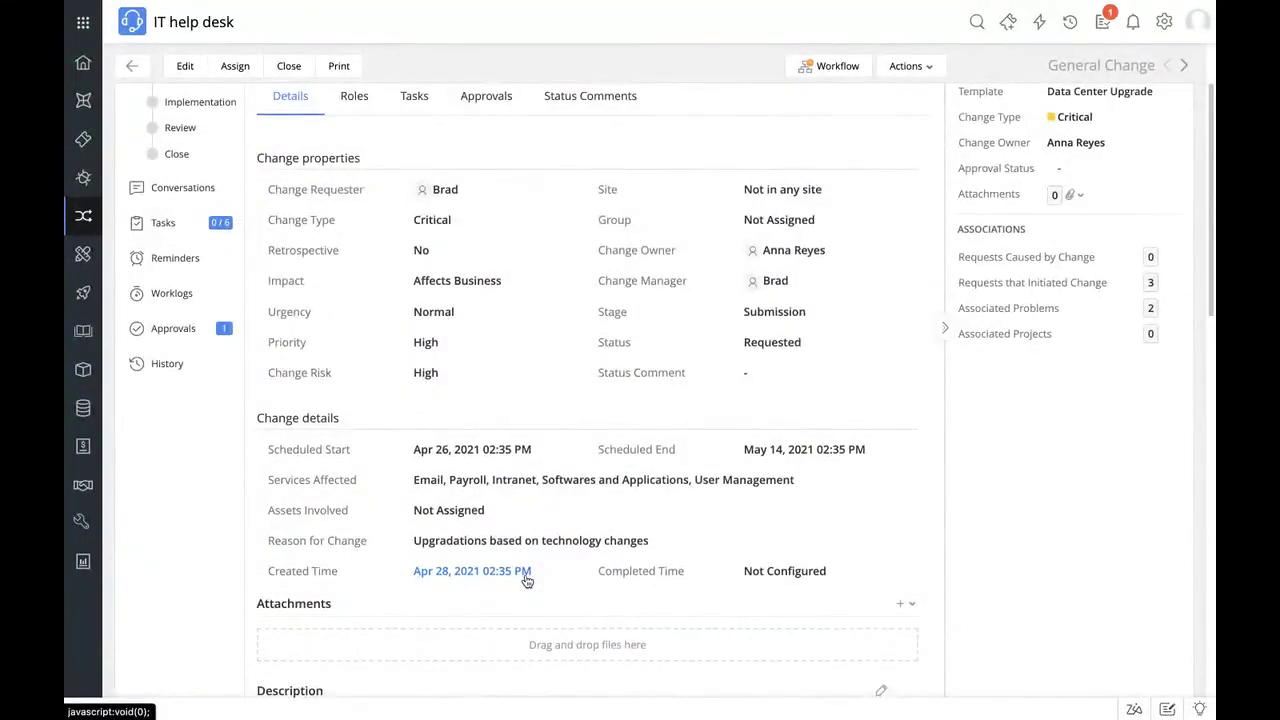
pyautogui.scroll(3, 527, 582)
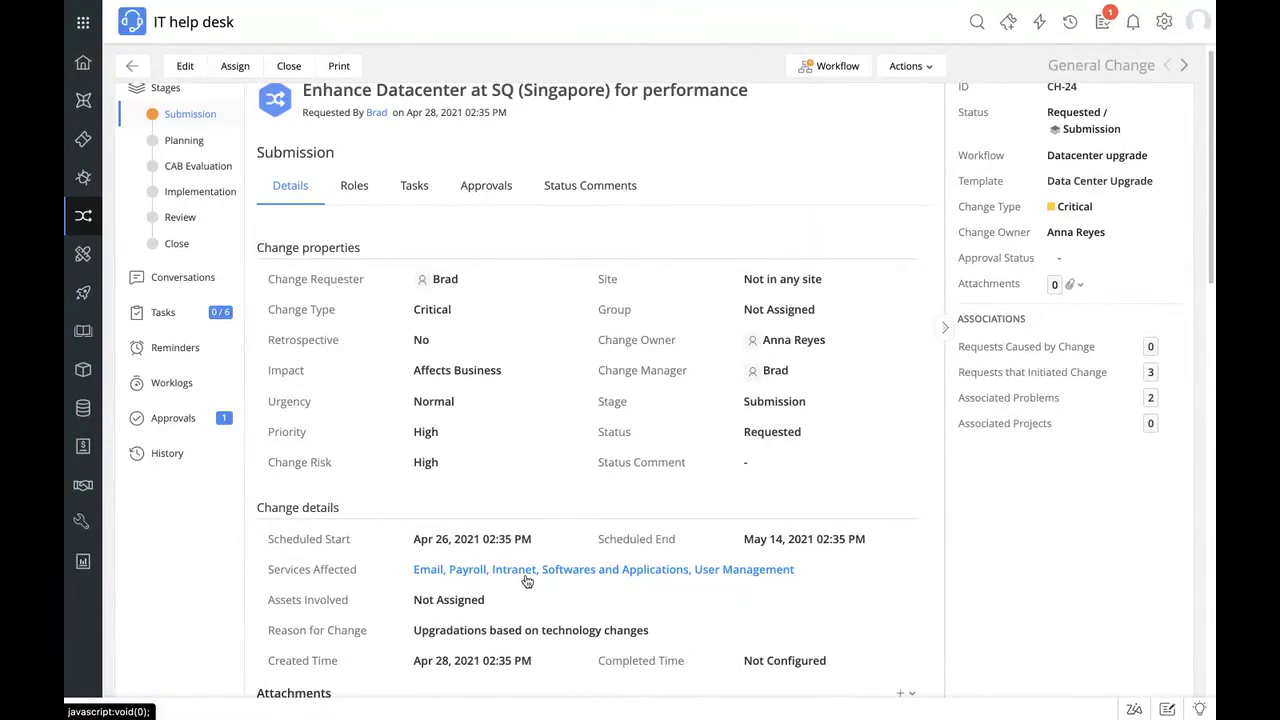
pyautogui.scroll(1, 543, 394)
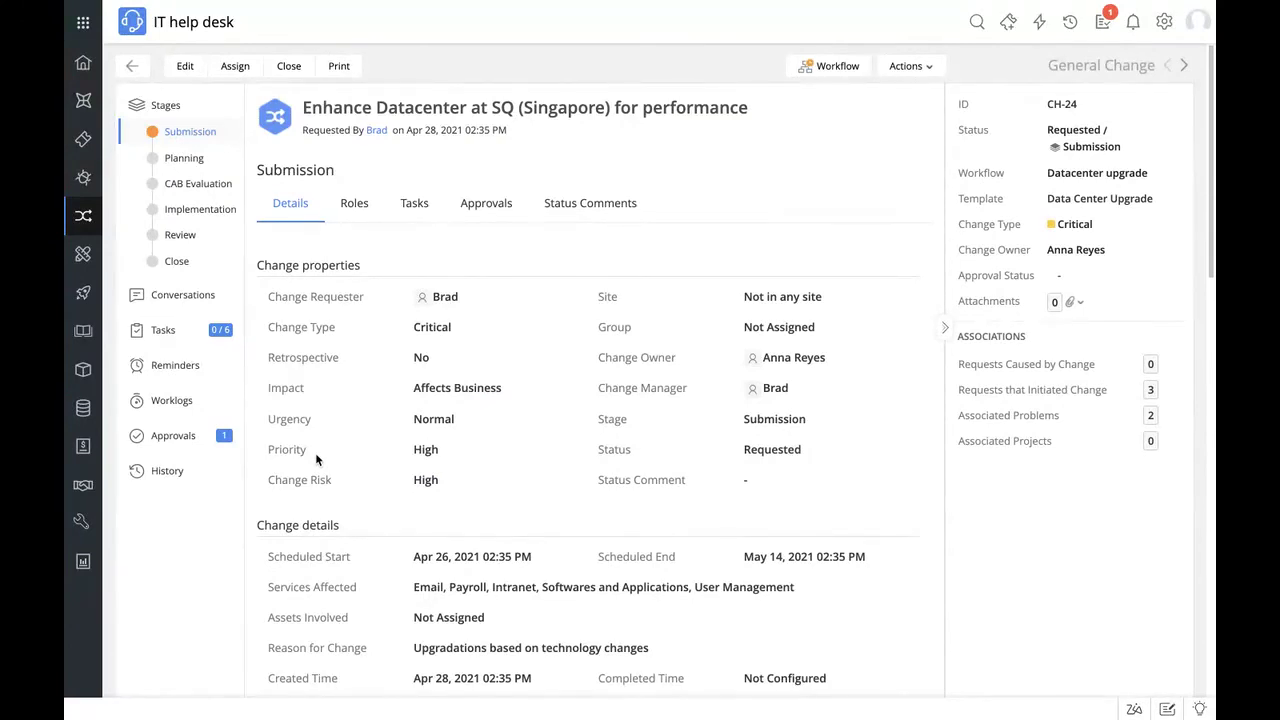
# - Start a new change template in Setup and look through the available fields and the new field types it offers
pyautogui.rightClick(1164, 22)
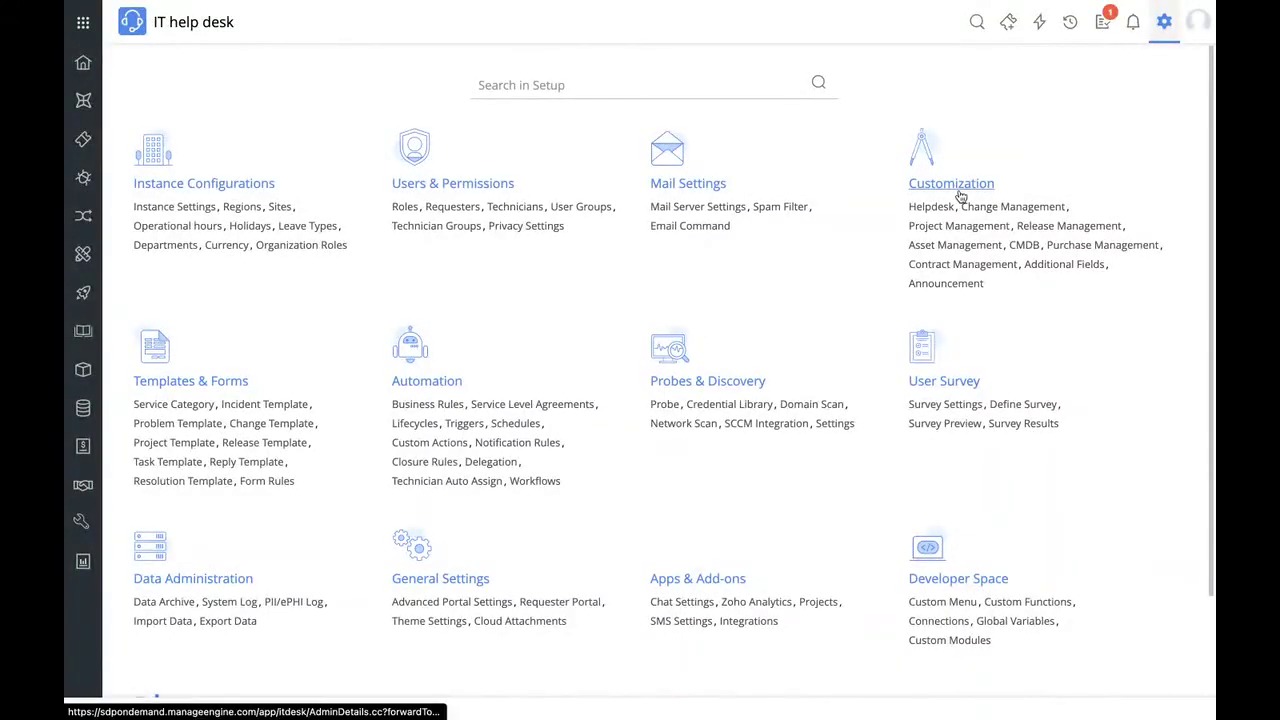
pyautogui.click(275, 424)
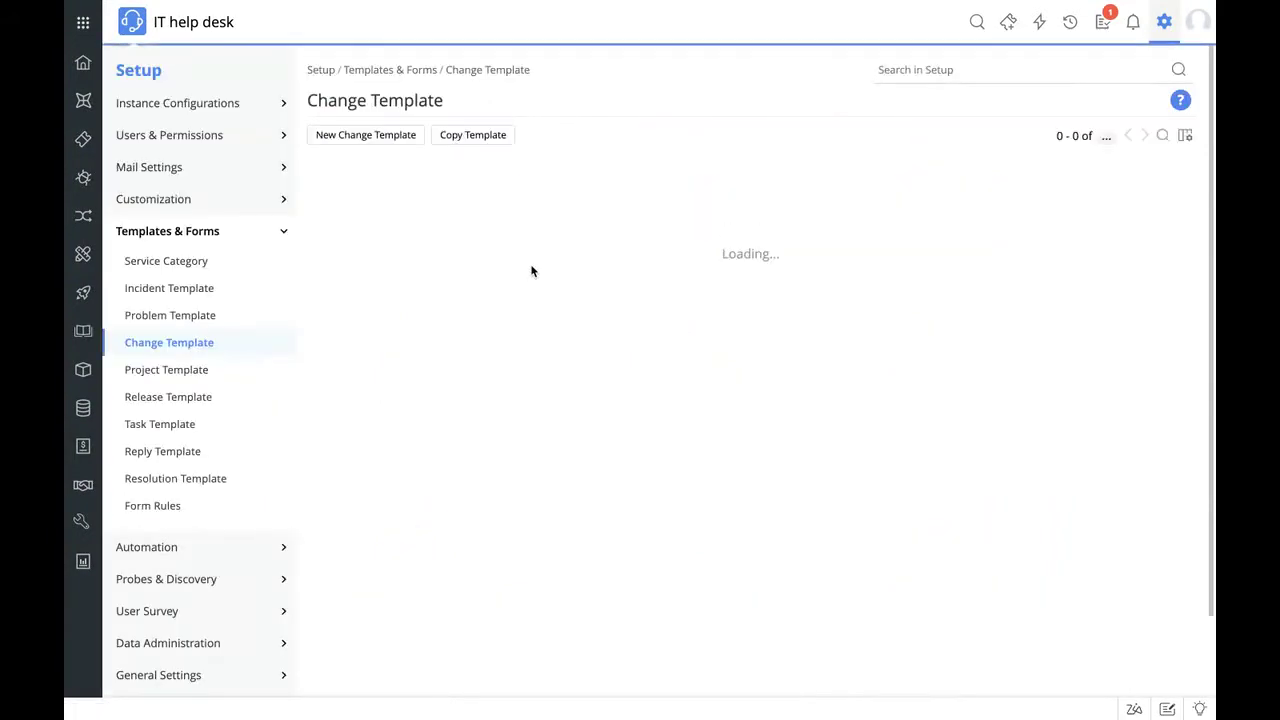
pyautogui.click(410, 137)
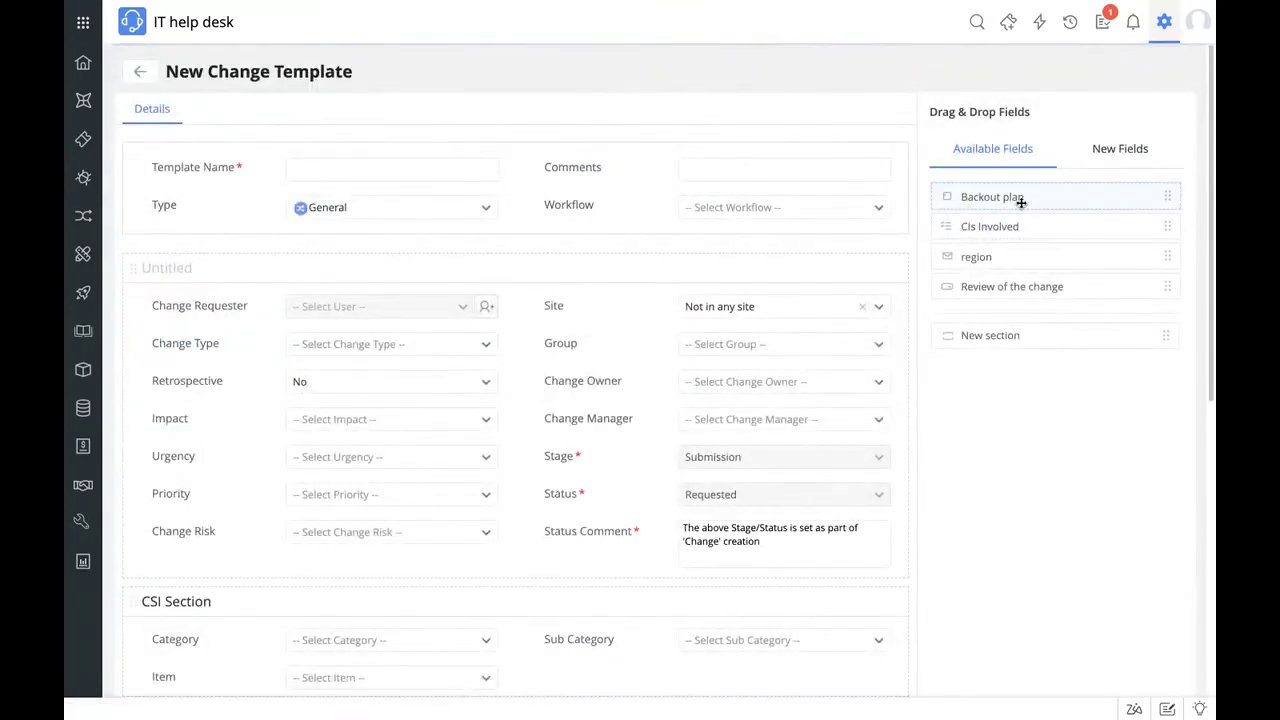
pyautogui.moveTo(1017, 197)
pyautogui.mouseDown()
pyautogui.moveTo(440, 297)
pyautogui.moveTo(417, 449)
pyautogui.moveTo(420, 374)
pyautogui.moveTo(422, 388)
pyautogui.moveTo(1057, 189)
pyautogui.moveTo(1009, 200)
pyautogui.mouseUp()
pyautogui.click(1121, 150)
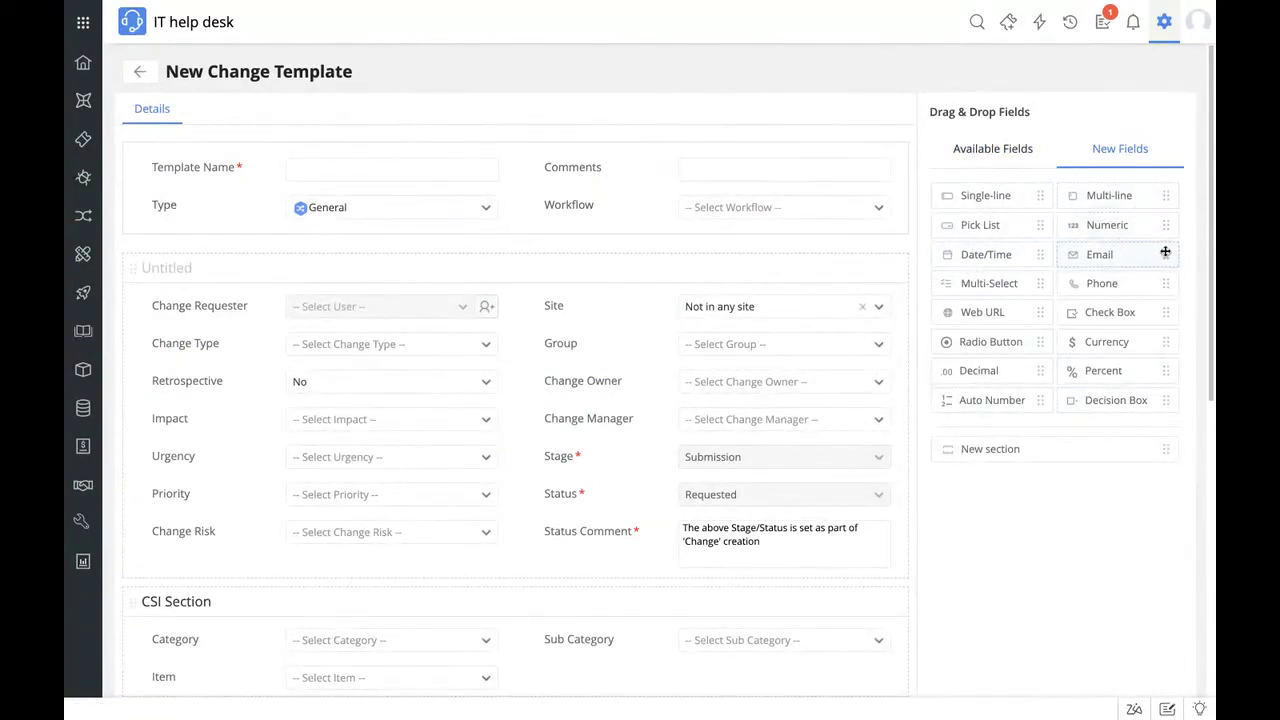
pyautogui.click(1010, 148)
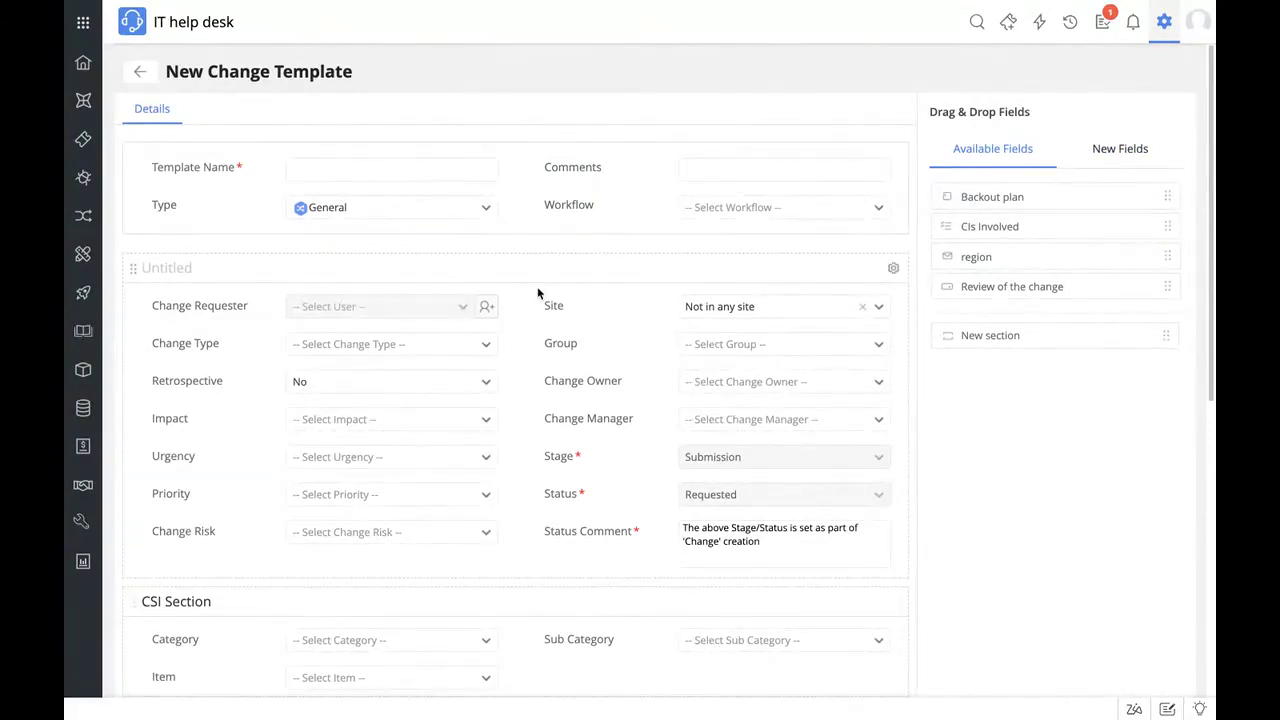
pyautogui.scroll(-1, 537, 288)
pyautogui.scroll(1, 537, 288)
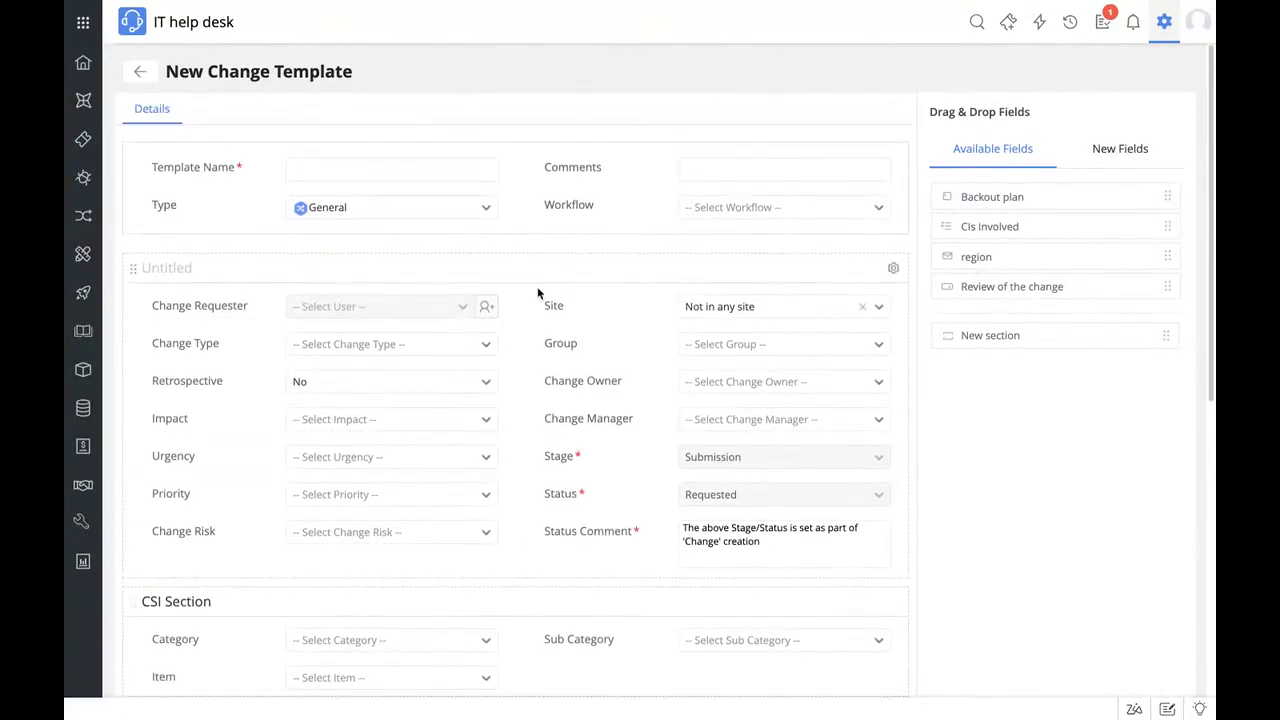
# - Name the template "Major/minor change template" and assign it the Major and minor workflow
pyautogui.click(743, 210)
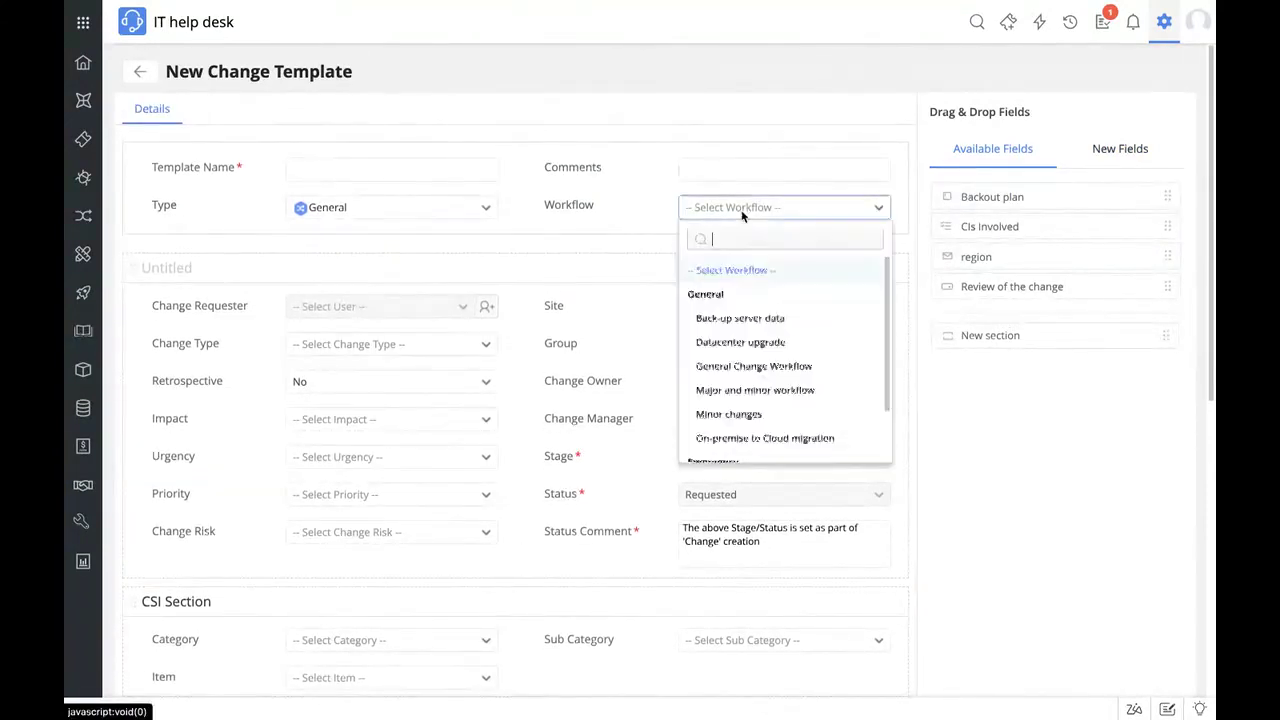
pyautogui.click(639, 265)
pyautogui.click(405, 170)
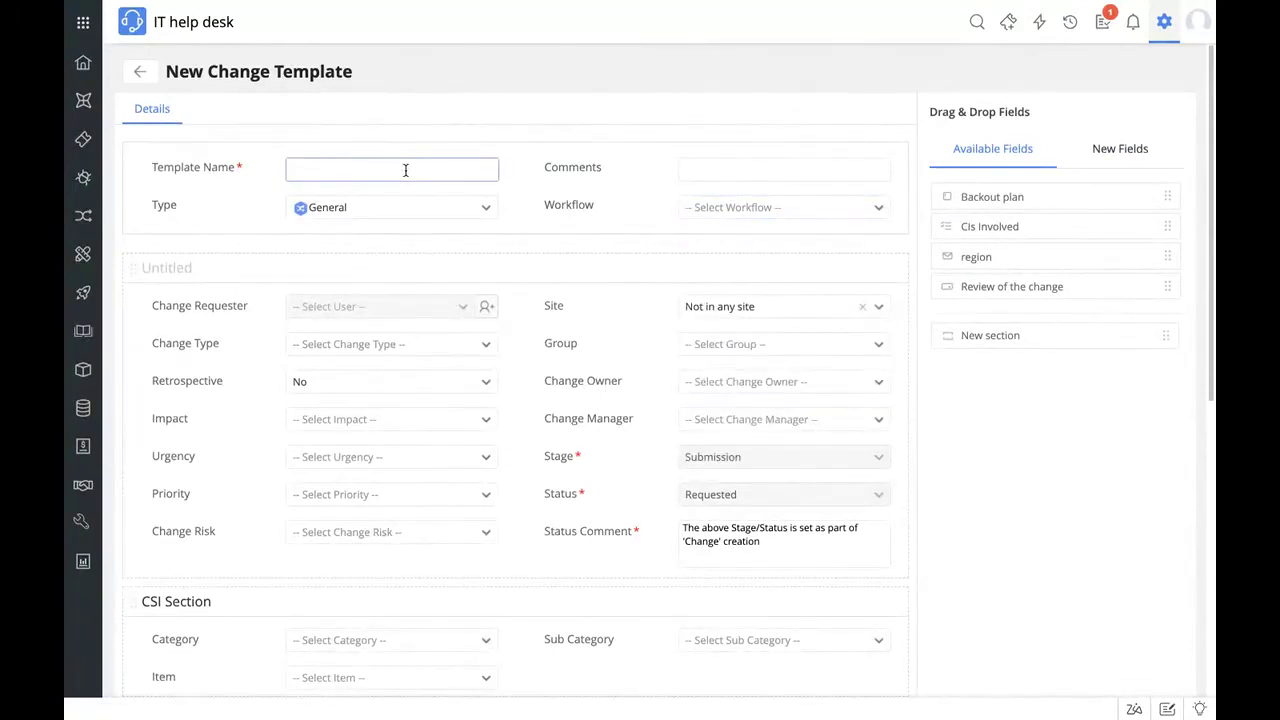
pyautogui.write('Major')
pyautogui.write(' mino')
pyautogui.press('BackSpace')
pyautogui.press('BackSpace')
pyautogui.write('/minor change template')
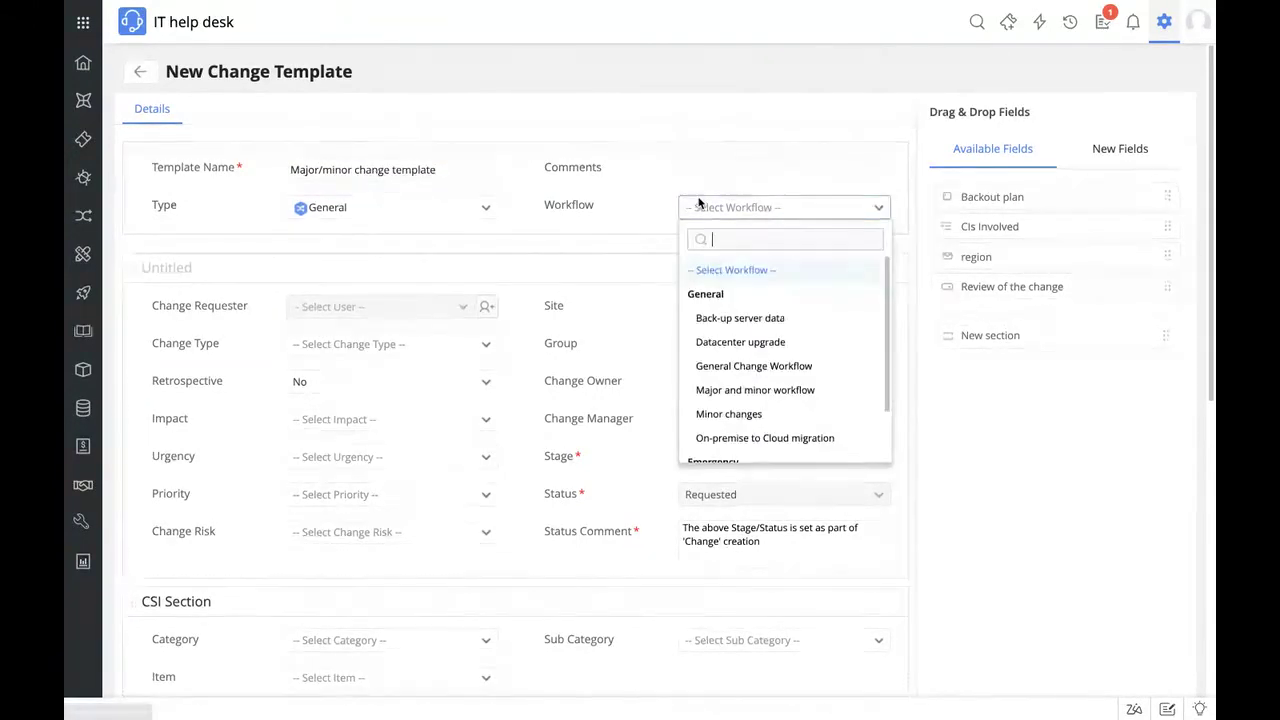
pyautogui.click(697, 206)
pyautogui.click(816, 390)
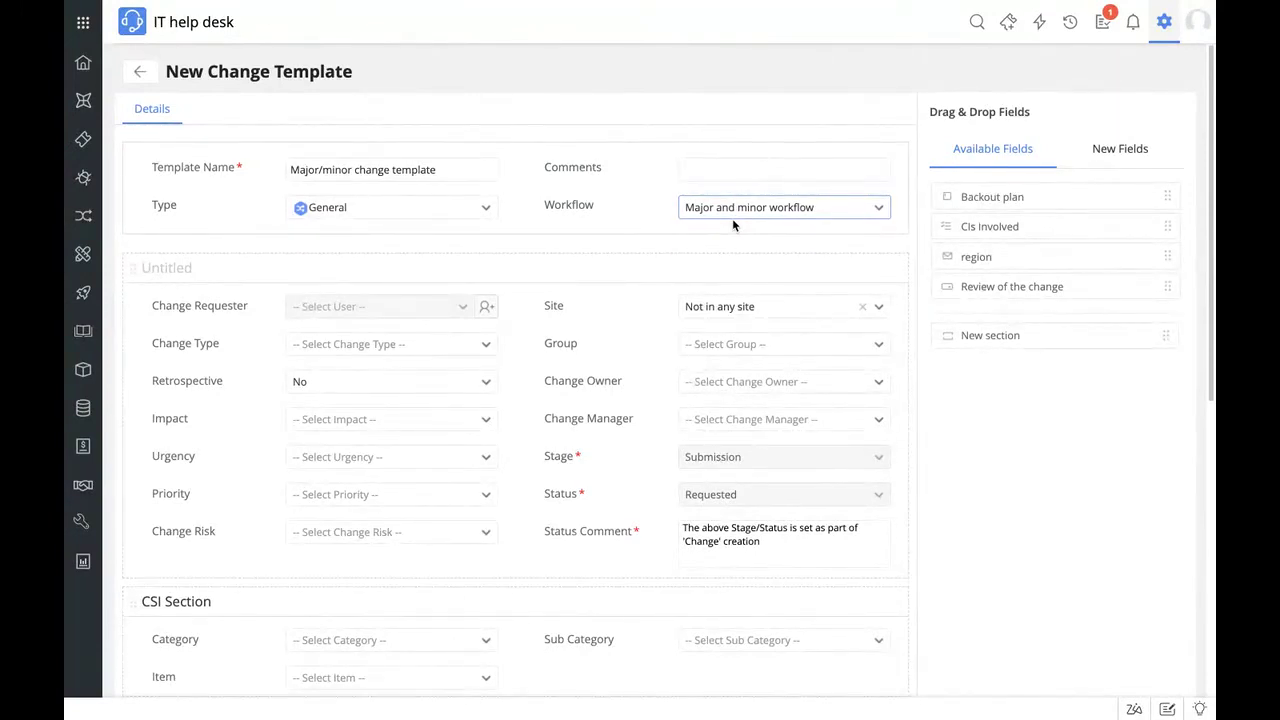
# - Switch the template type to Emergency and back to General
pyautogui.click(464, 218)
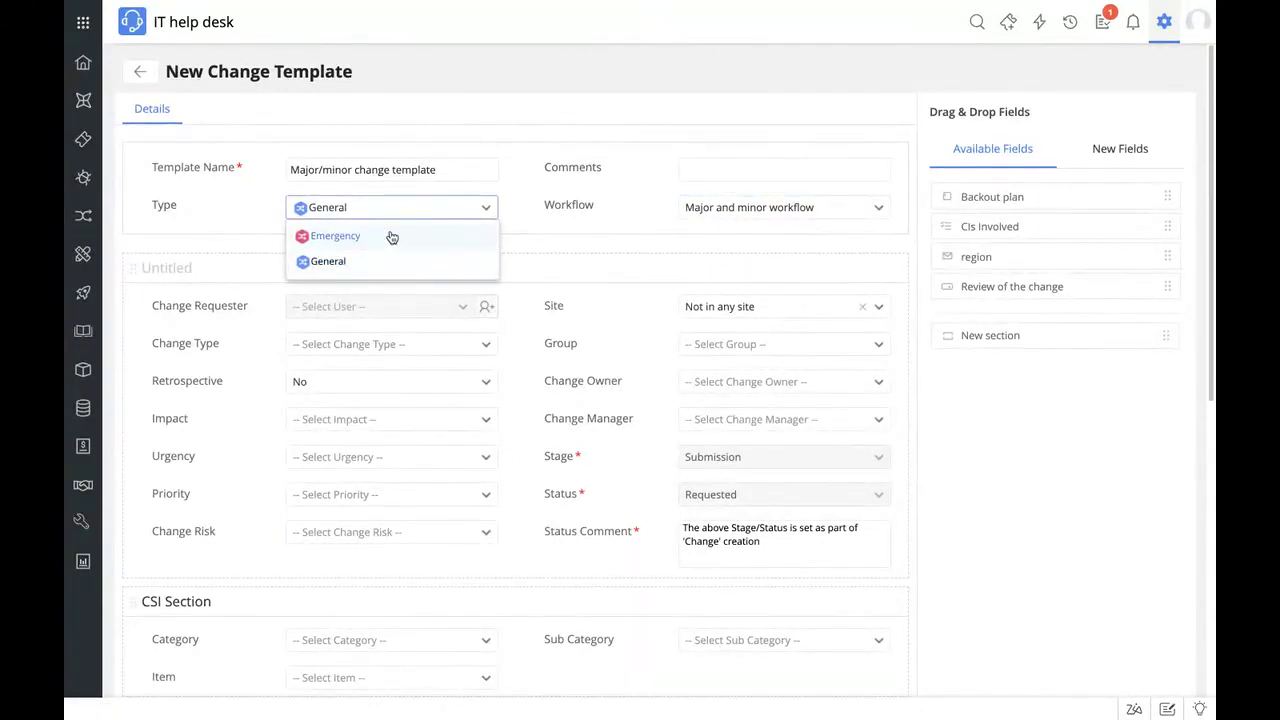
pyautogui.click(452, 240)
pyautogui.click(477, 212)
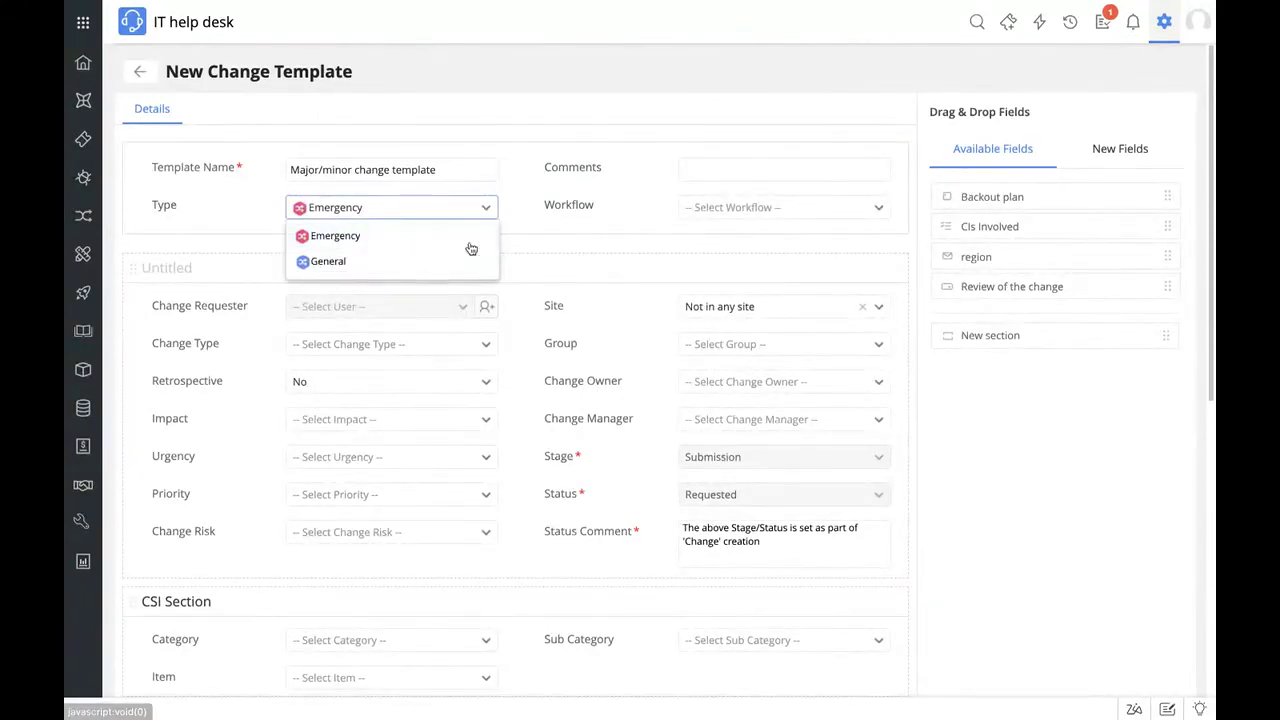
pyautogui.click(465, 264)
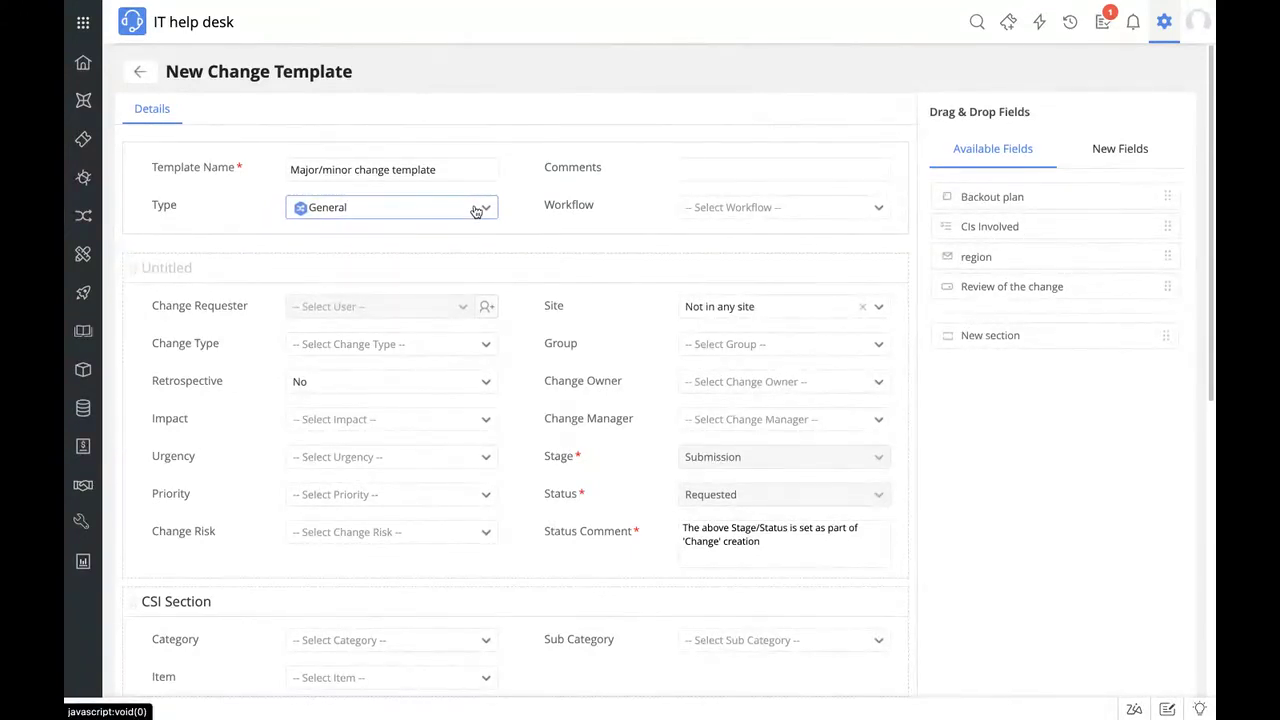
# - Try the Impact options Affects Block and Affects Business, and reset Impact to no selection
pyautogui.click(423, 426)
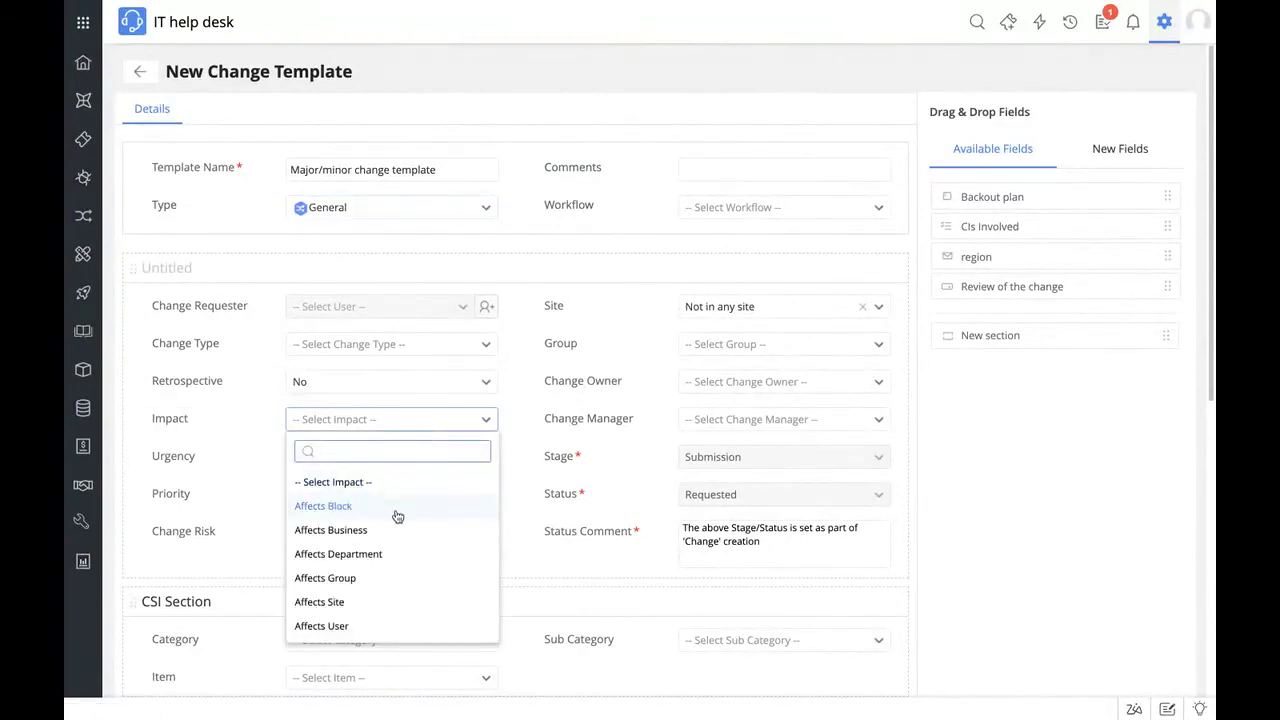
pyautogui.click(397, 516)
pyautogui.click(423, 429)
pyautogui.click(395, 530)
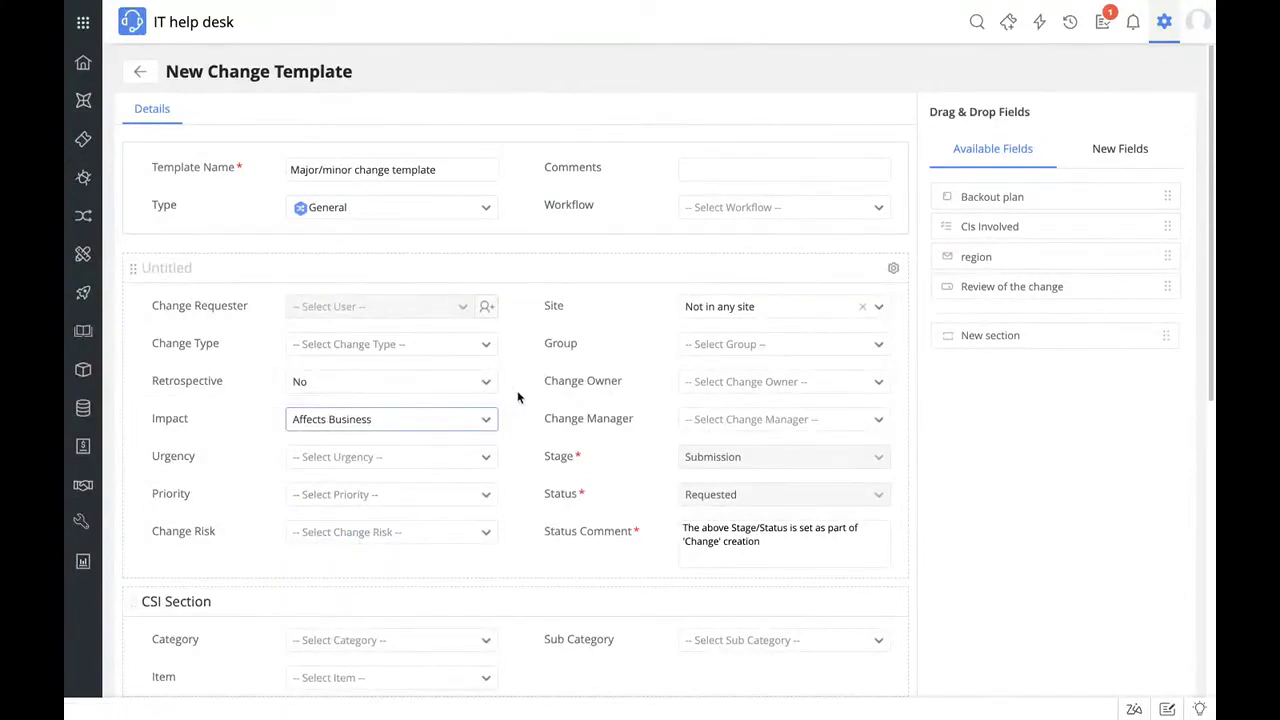
pyautogui.click(489, 420)
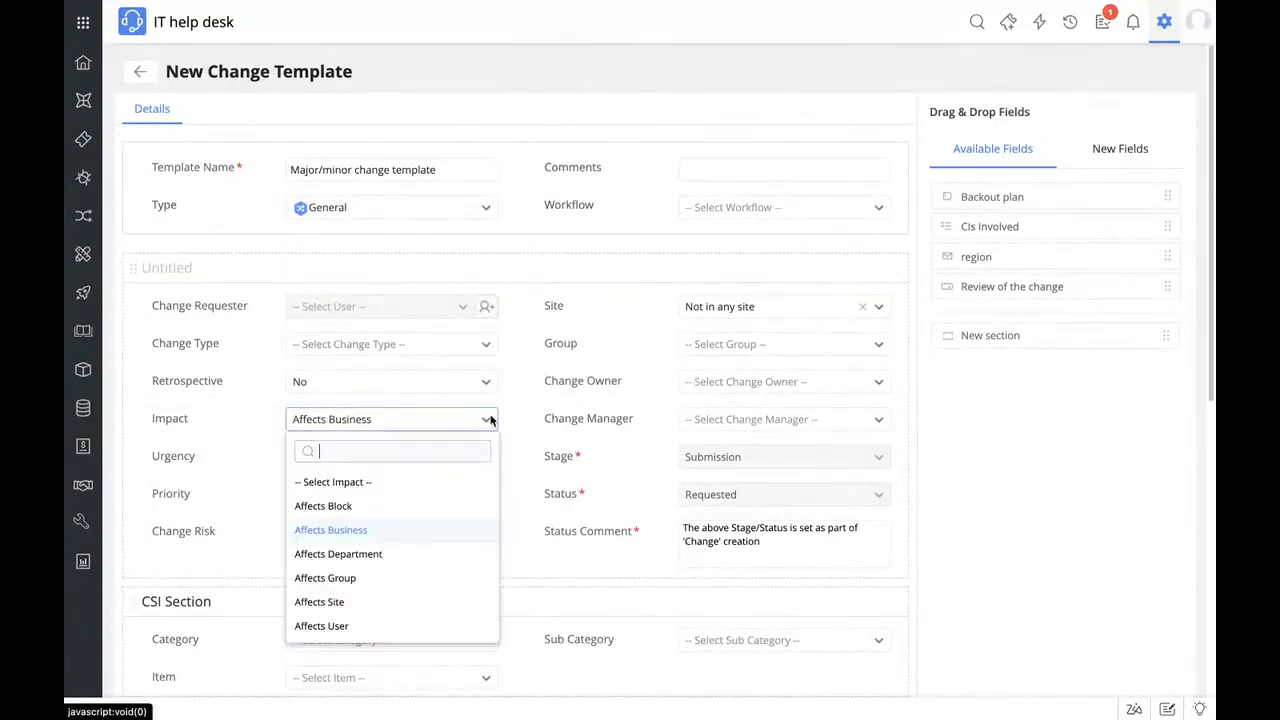
pyautogui.click(426, 480)
# - Look through the remaining template fields down to the description and leave the new template without saving it
pyautogui.scroll(-2, 530, 427)
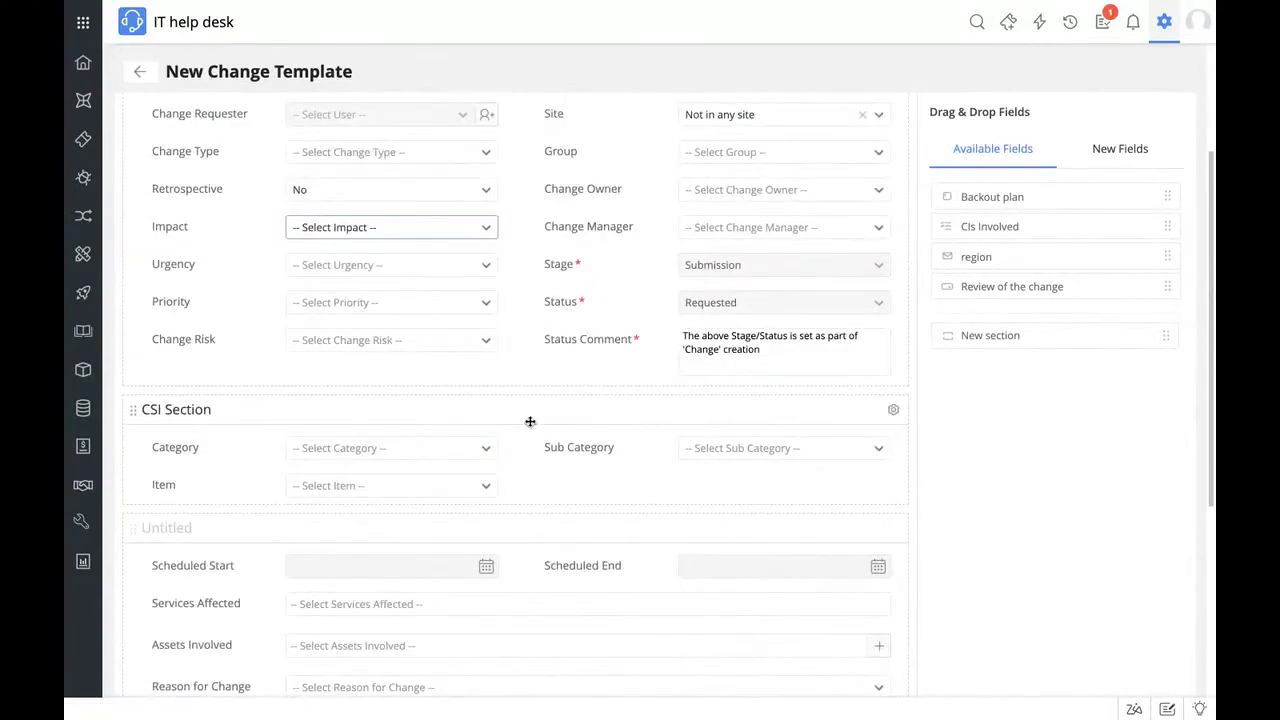
pyautogui.scroll(-2, 530, 421)
pyautogui.scroll(-1, 529, 423)
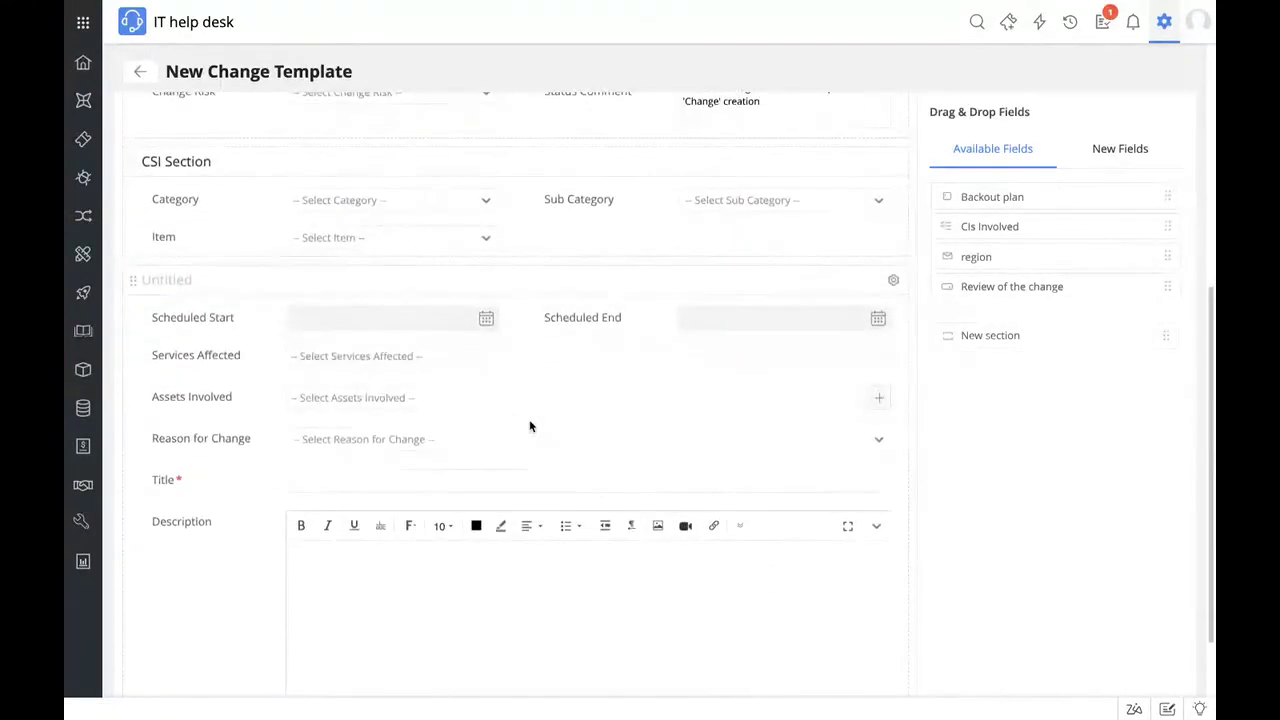
pyautogui.scroll(-1, 530, 425)
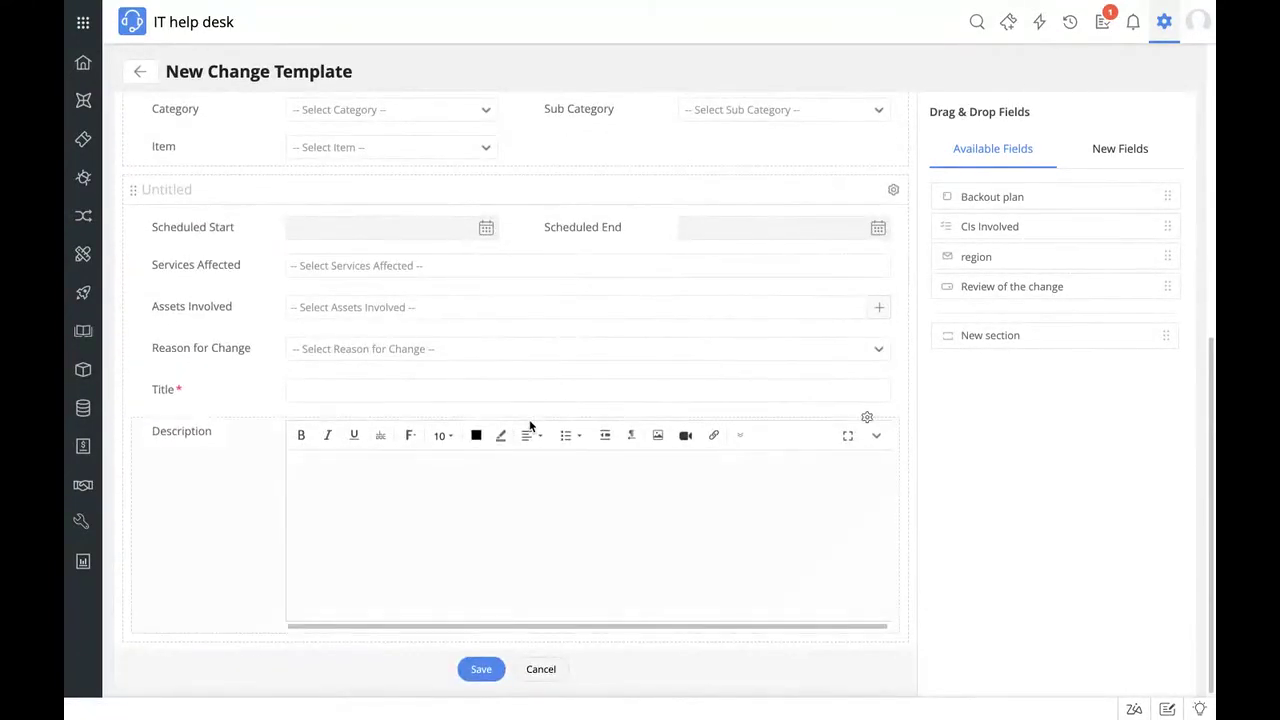
pyautogui.scroll(6, 530, 425)
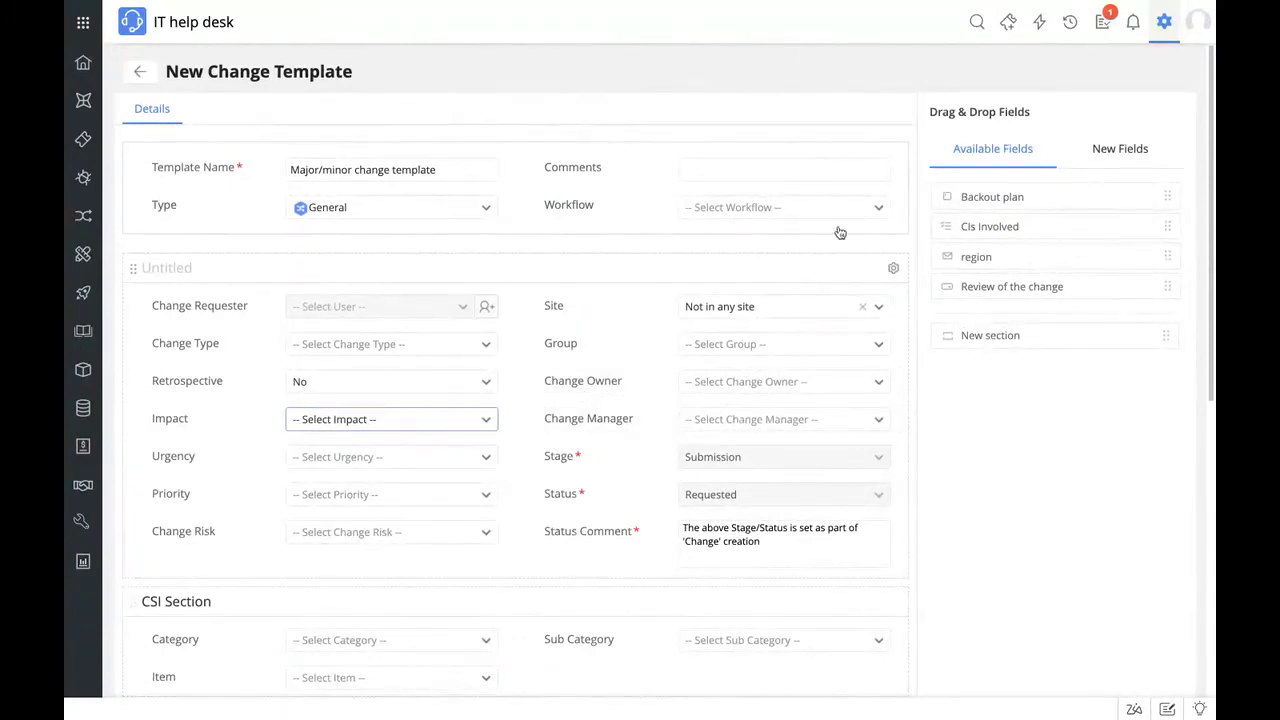
pyautogui.click(140, 72)
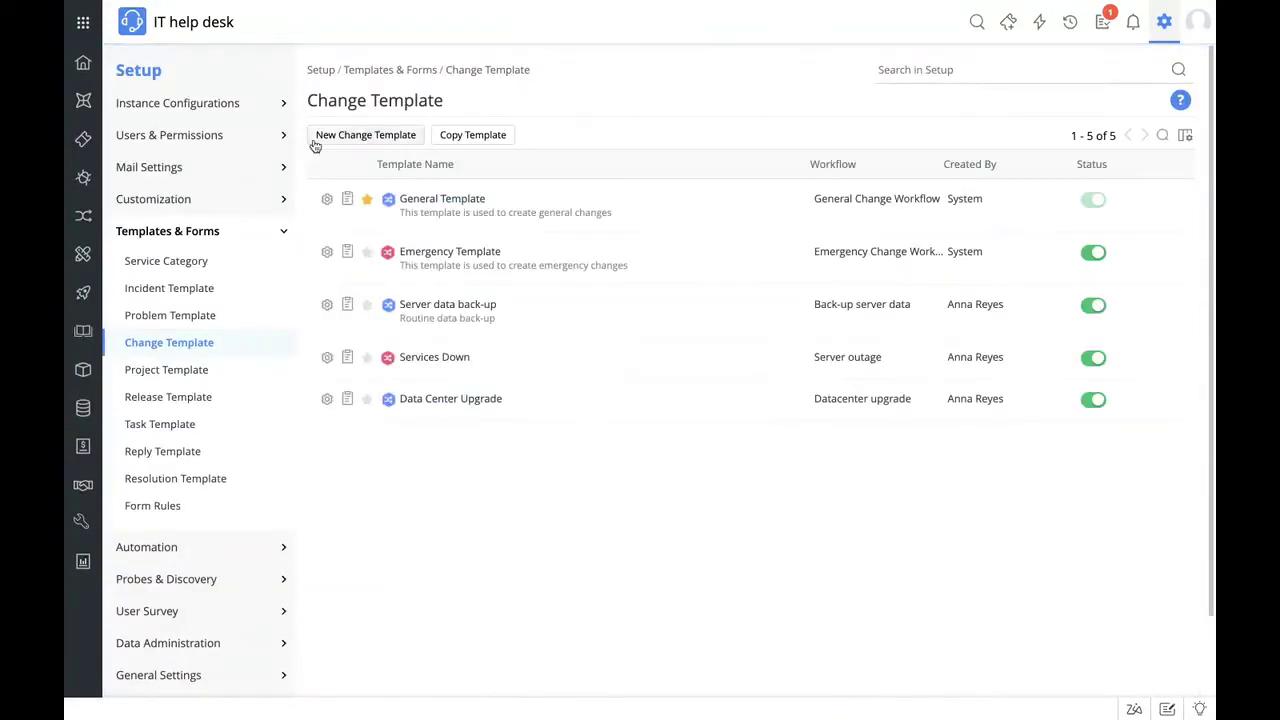
# - Open the change types in the Change Management customization and toggle the Major type's approval mark on and back off
pyautogui.click(257, 209)
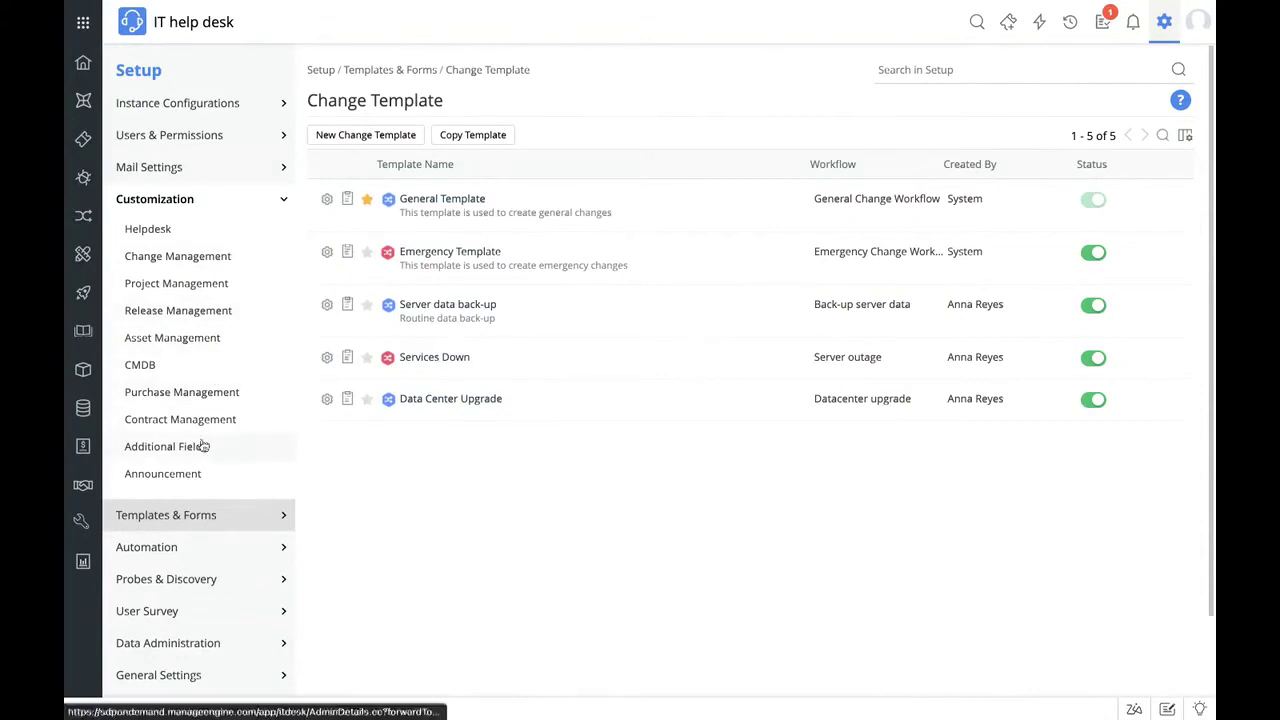
pyautogui.click(209, 256)
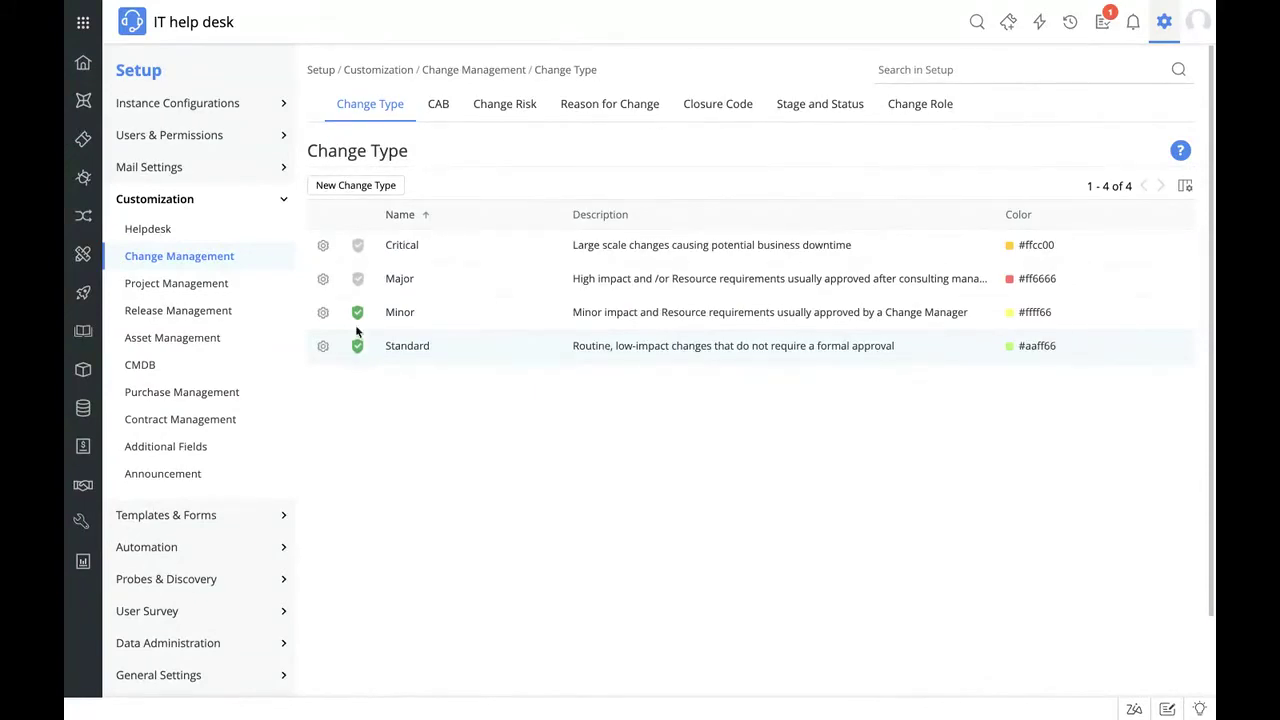
pyautogui.click(369, 286)
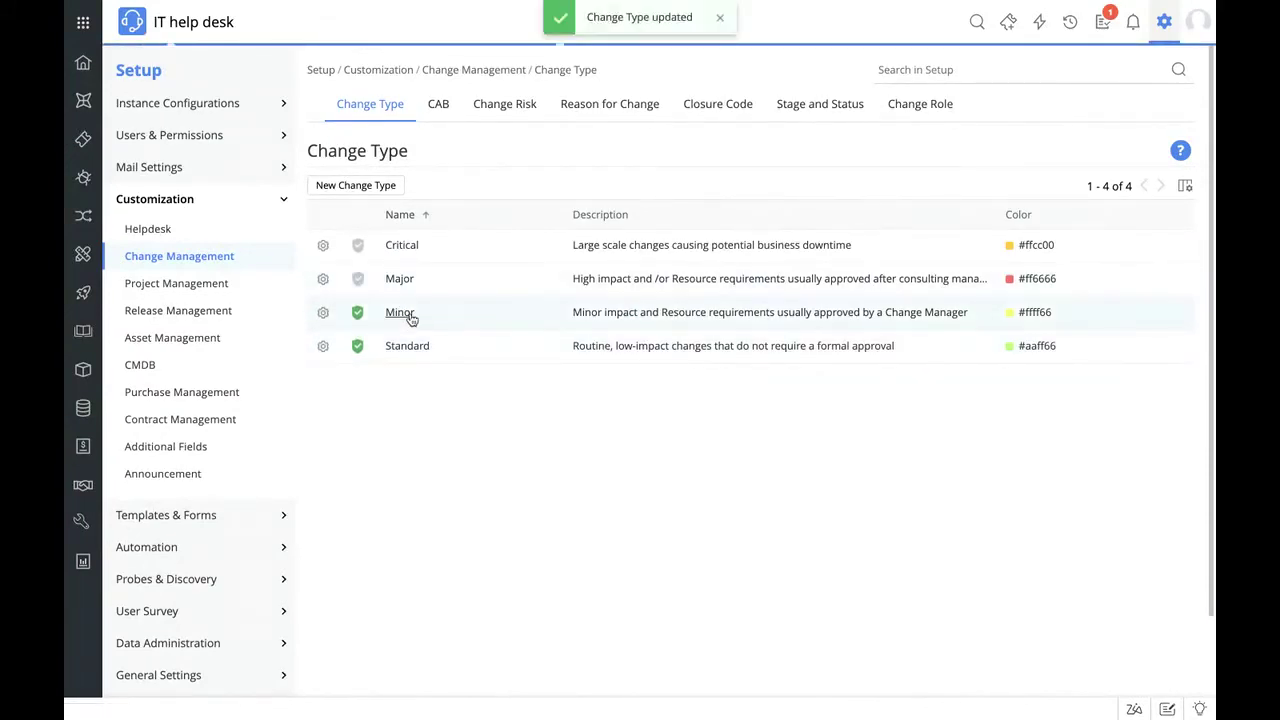
pyautogui.click(357, 285)
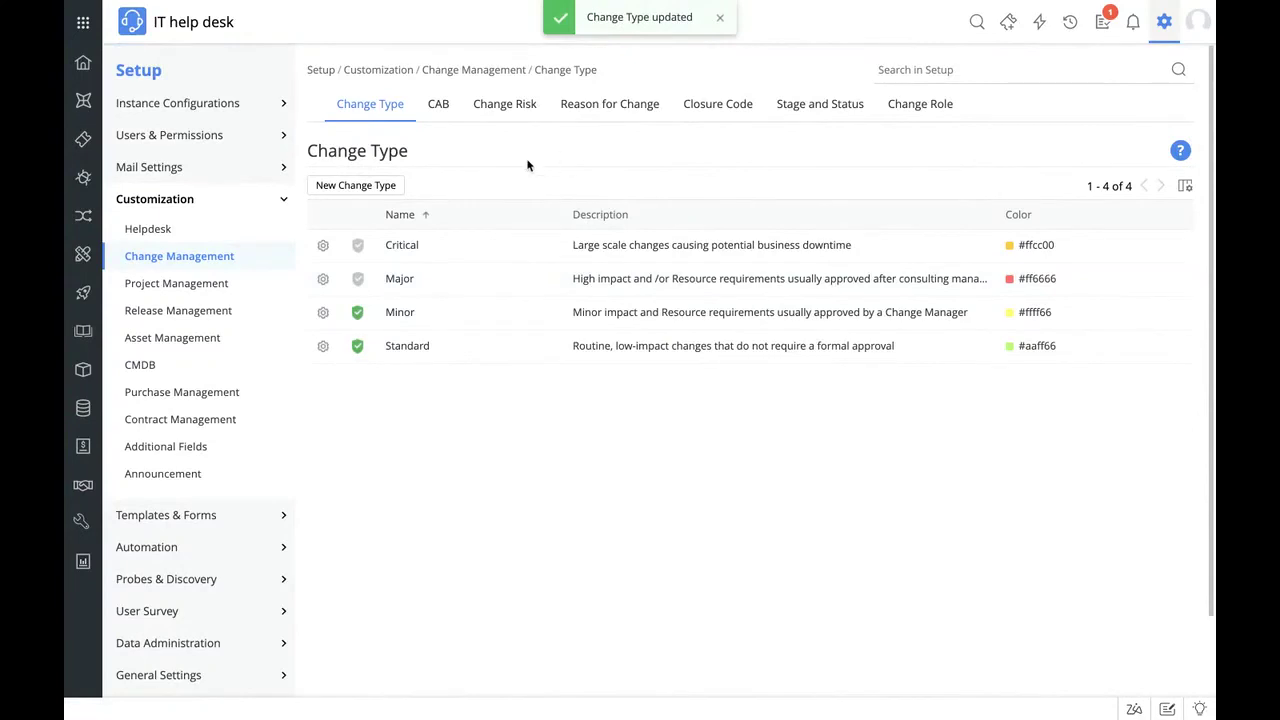
# - Open the list of change advisory boards in the Change Management customization
pyautogui.click(438, 104)
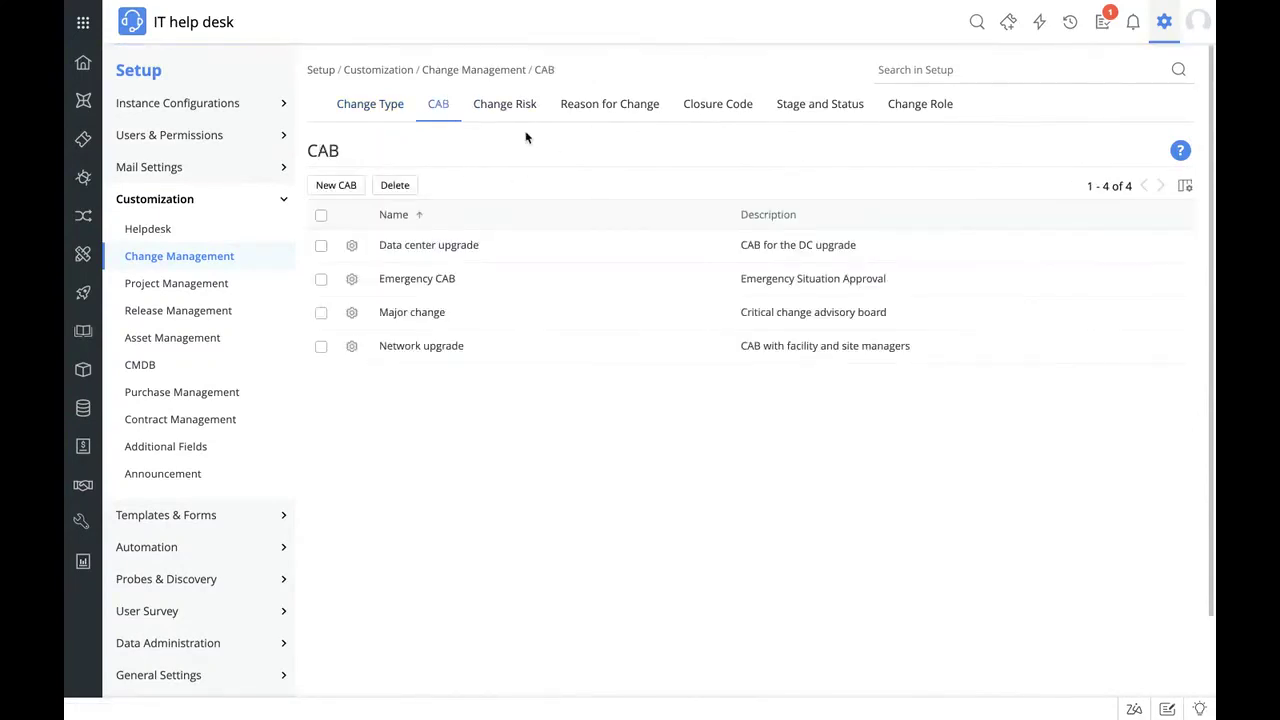
pyautogui.click(352, 245)
pyautogui.click(363, 303)
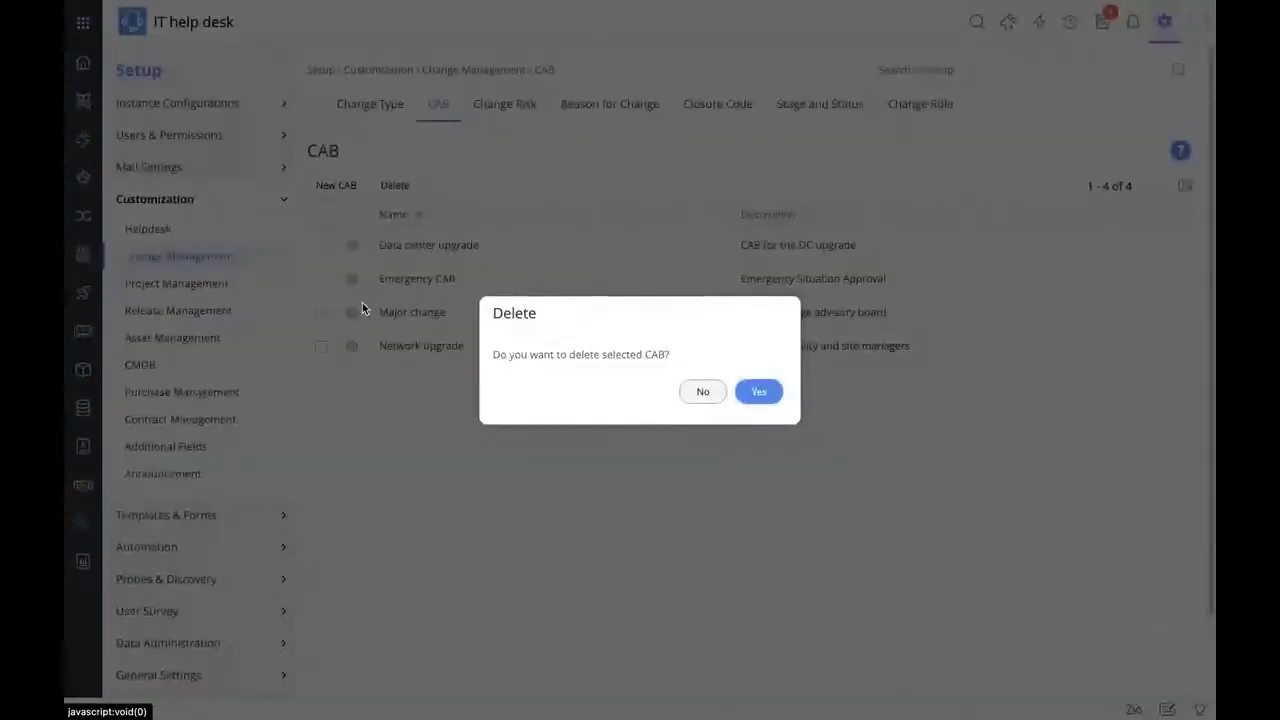
pyautogui.click(696, 398)
# - Open the Data center upgrade CAB for editing, look through the users available for its members list, and leave it without saving
pyautogui.click(353, 247)
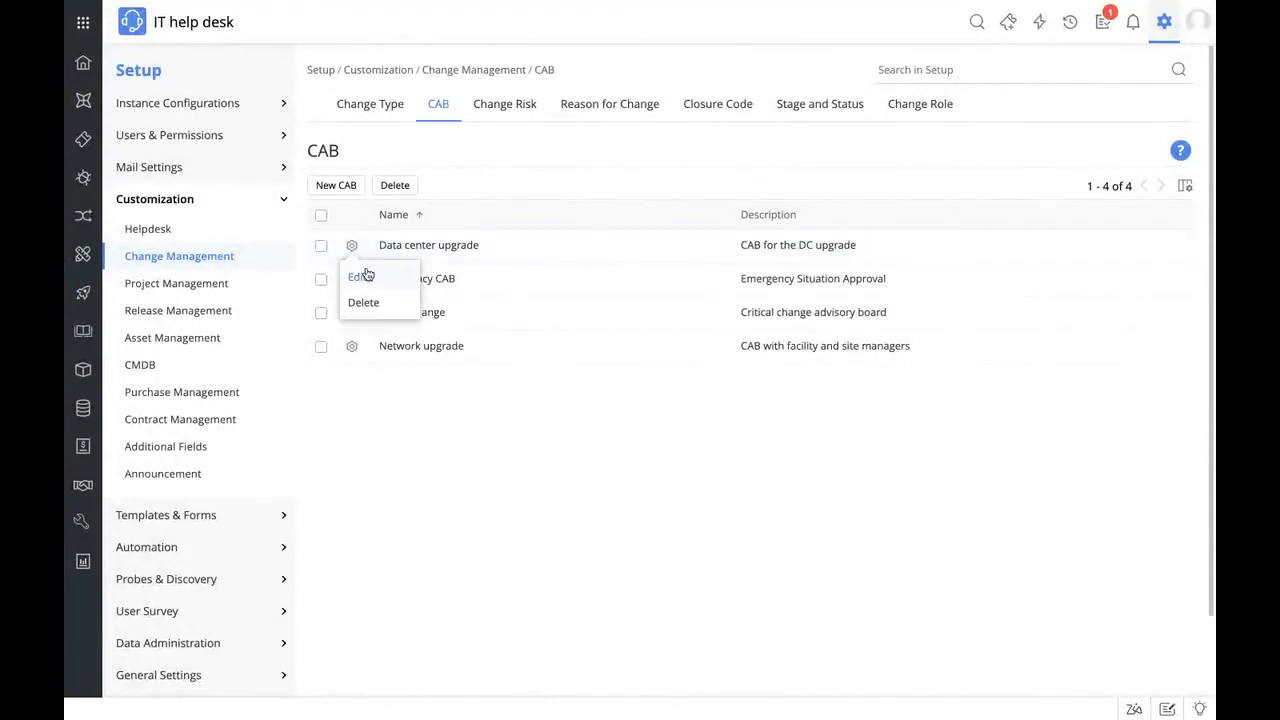
pyautogui.click(364, 277)
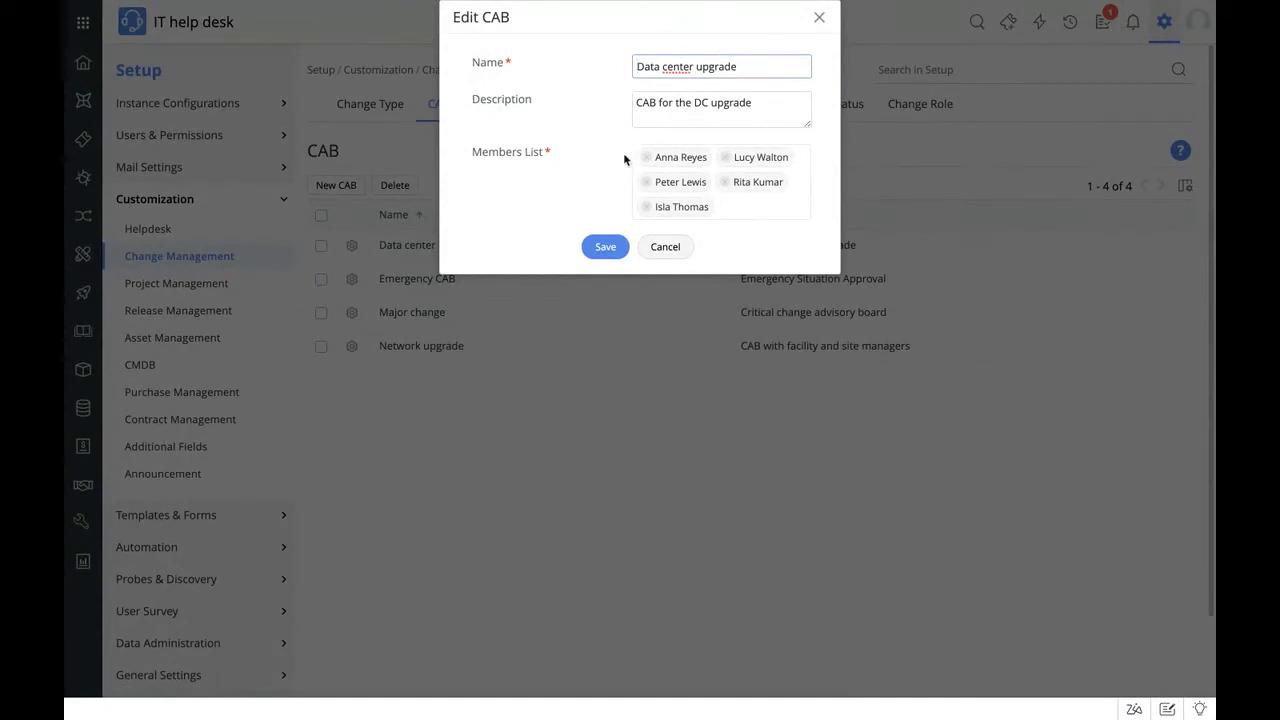
pyautogui.click(766, 208)
pyautogui.scroll(-1, 718, 410)
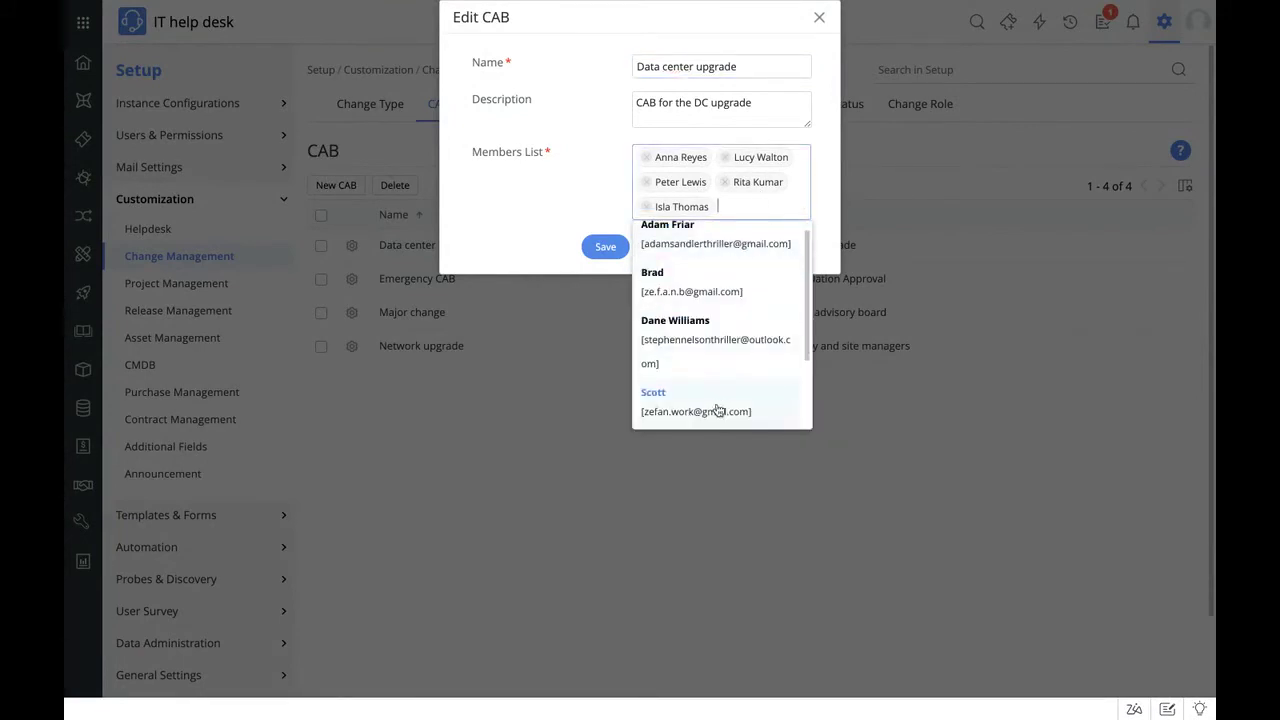
pyautogui.click(564, 183)
pyautogui.click(672, 250)
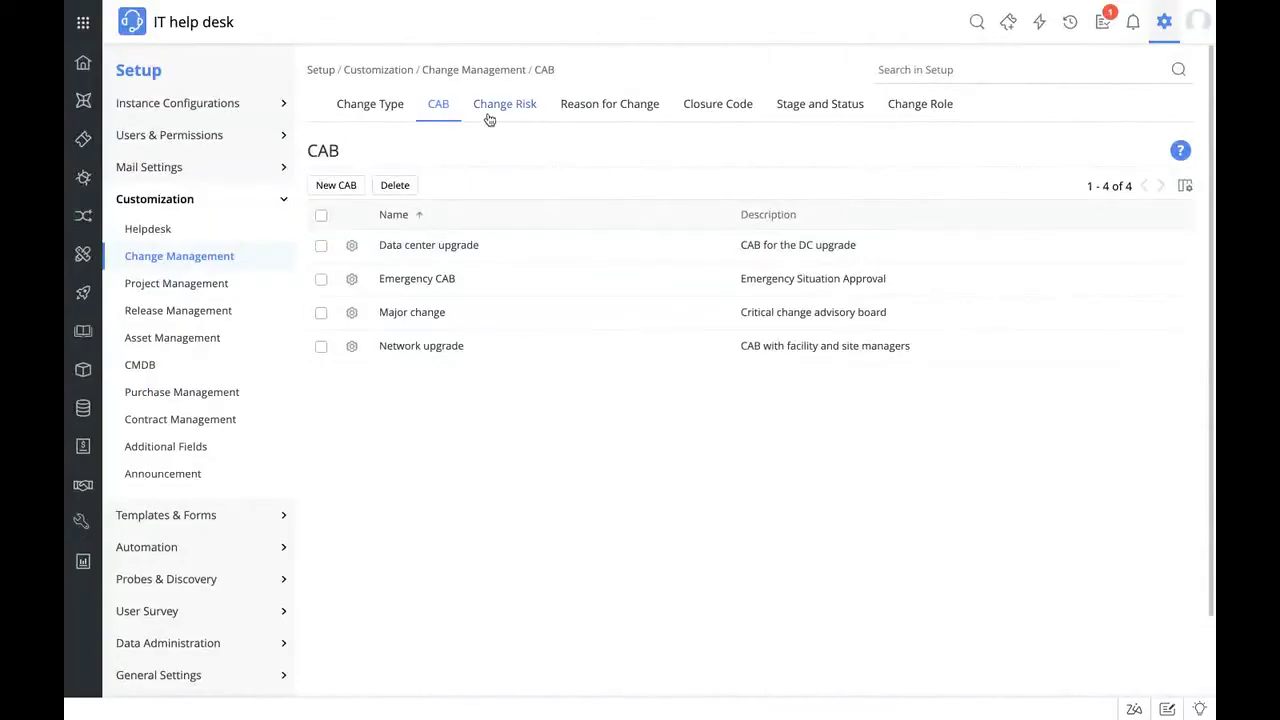
# - Review the change risks, reasons for change and closure codes, including the blank form for a new closure code
pyautogui.click(506, 105)
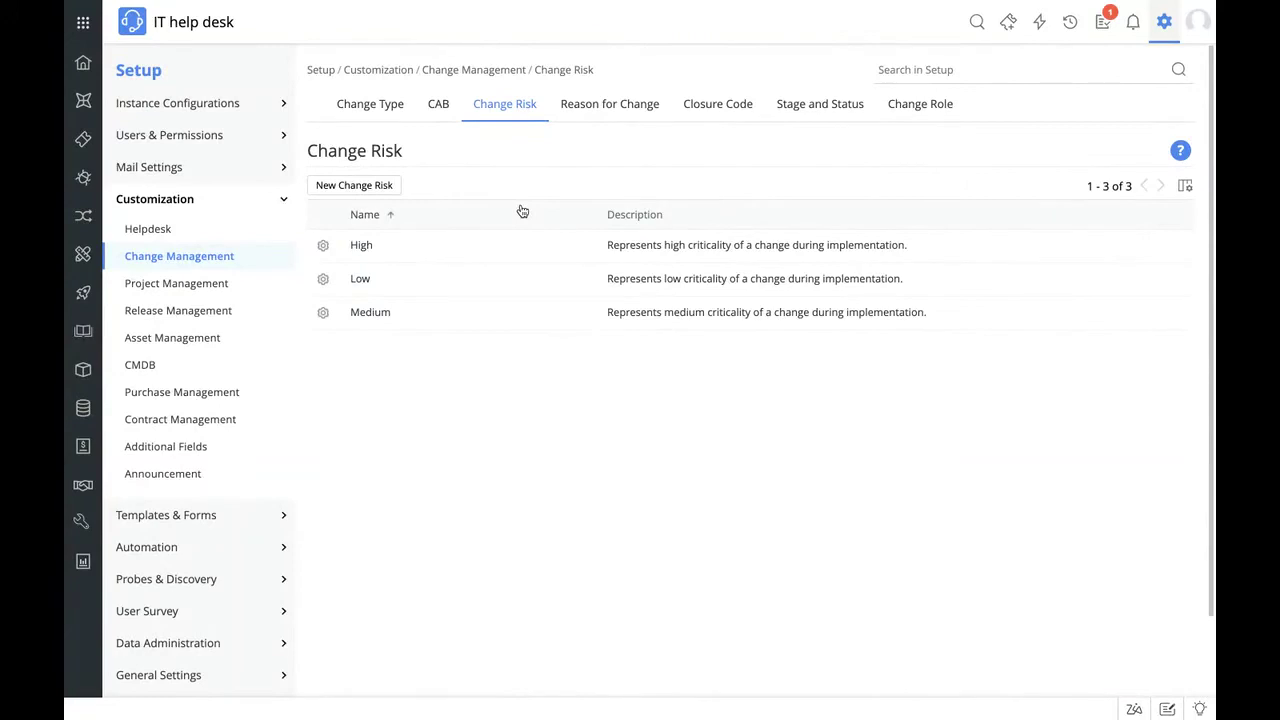
pyautogui.click(625, 106)
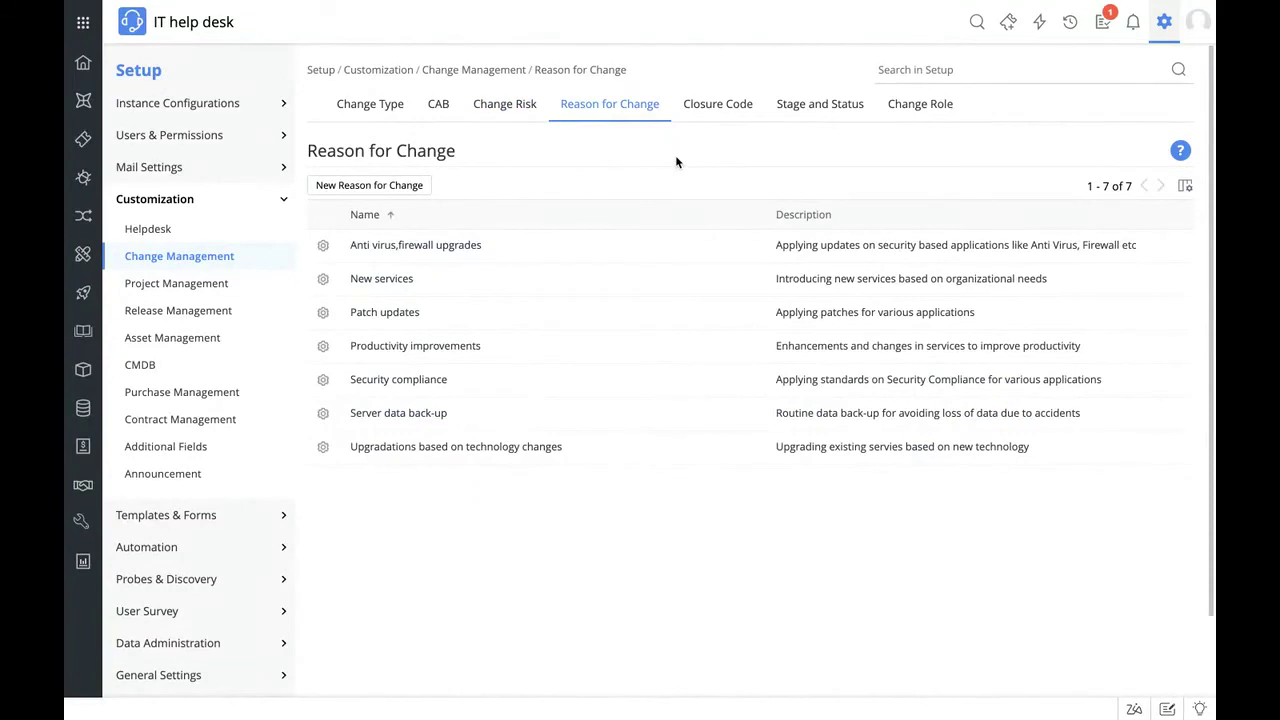
pyautogui.click(719, 108)
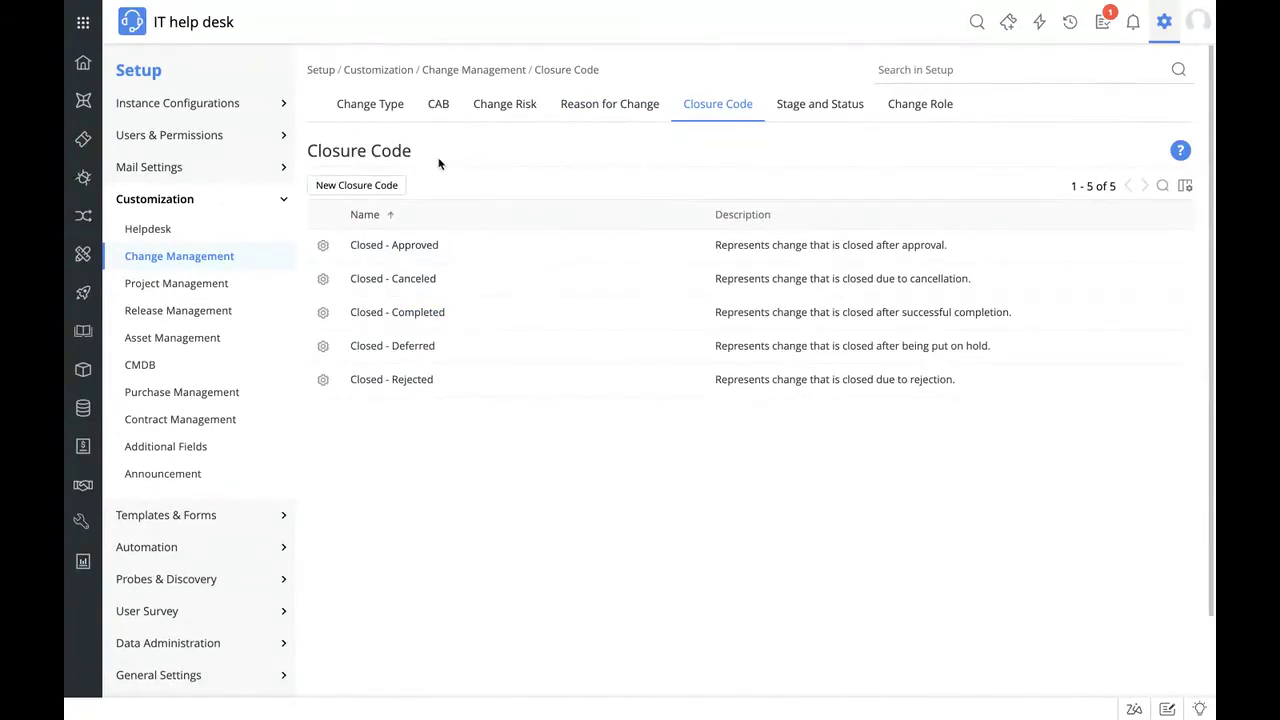
pyautogui.click(395, 185)
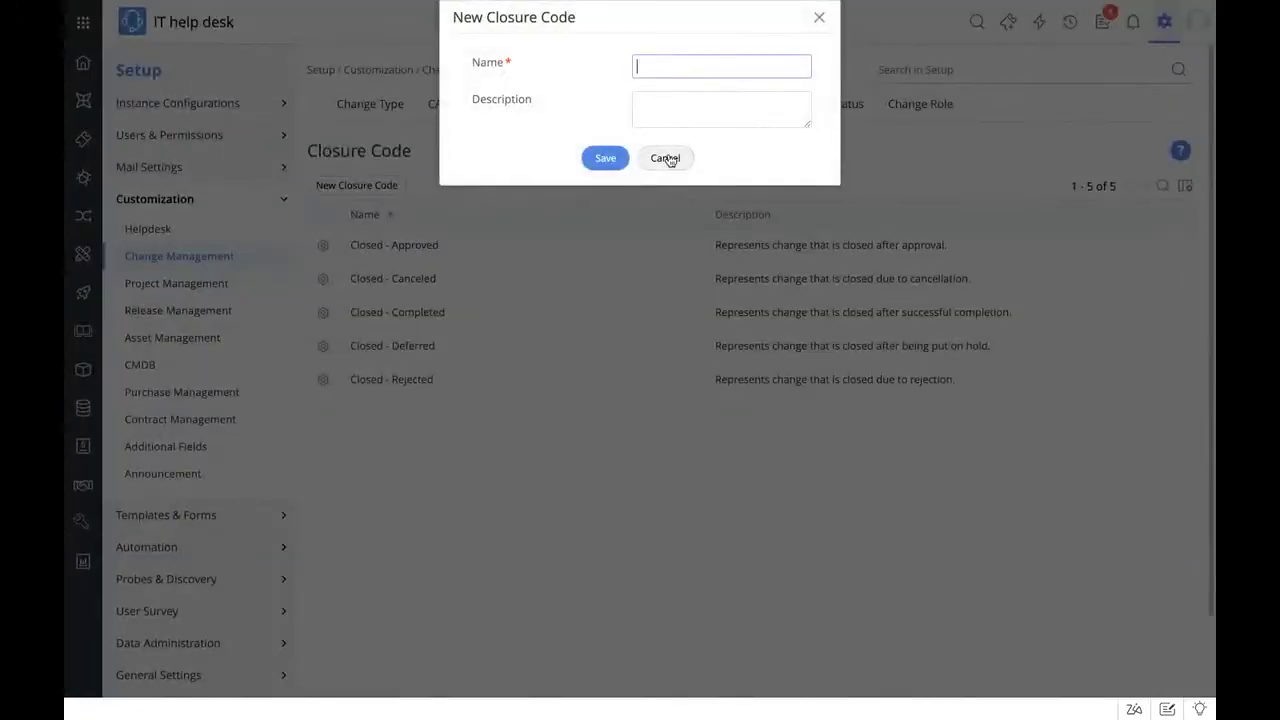
pyautogui.click(668, 160)
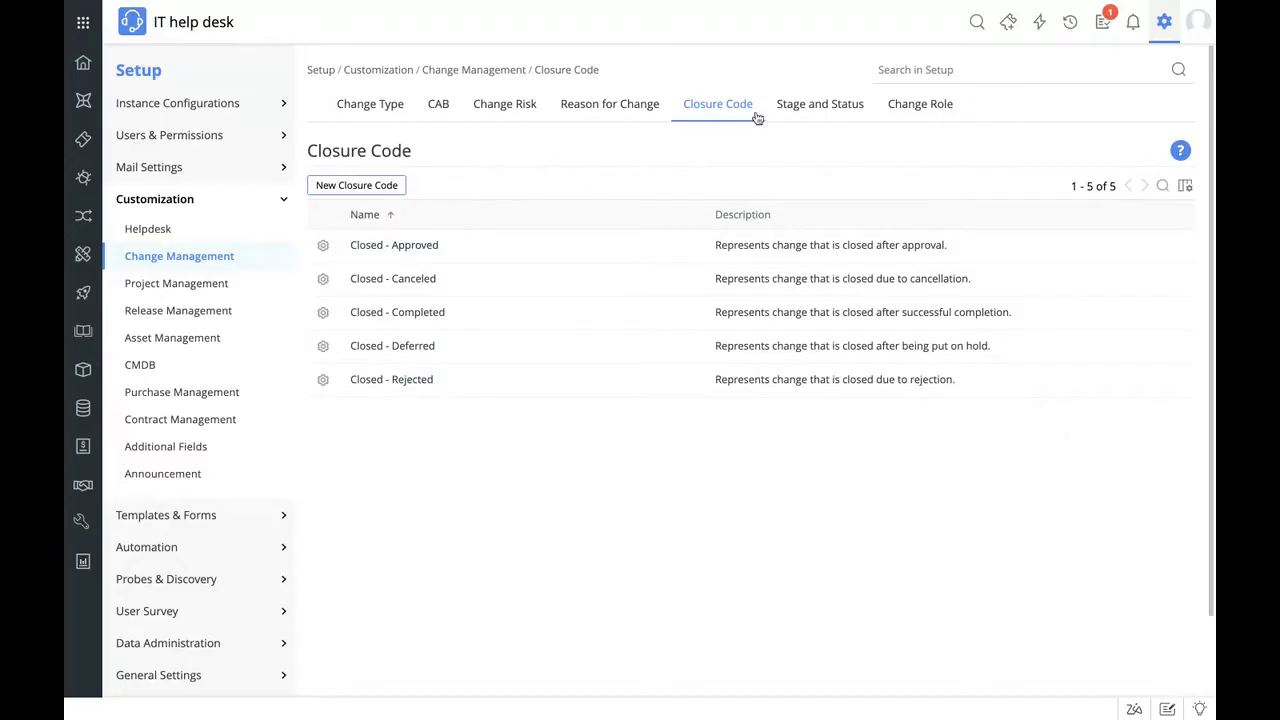
# - Review the change stages and examine the statuses under the Submission stage
pyautogui.click(817, 106)
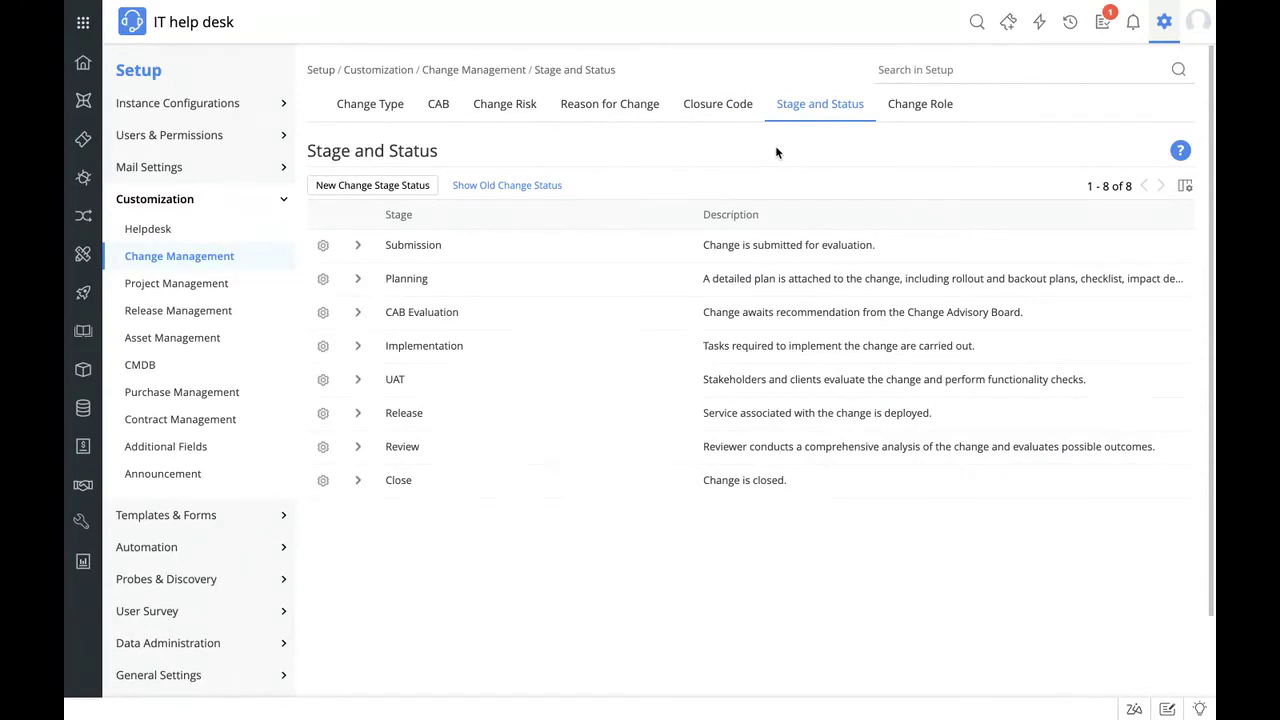
pyautogui.click(358, 247)
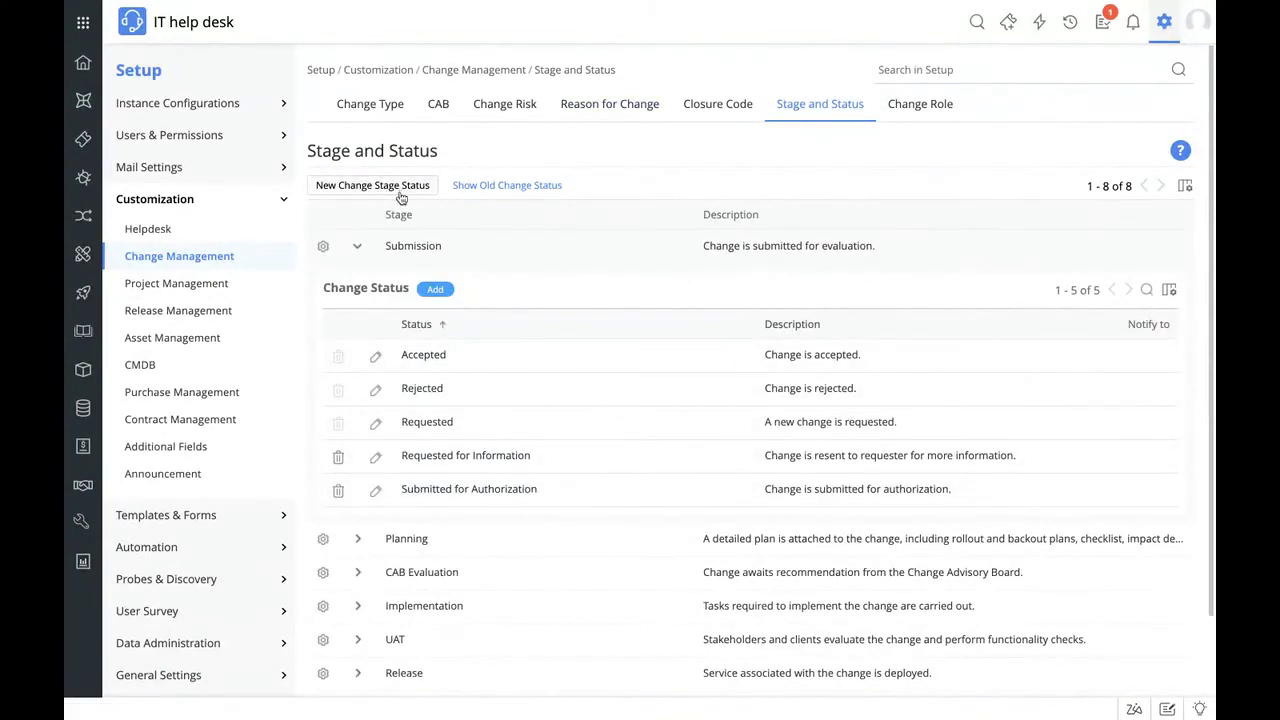
pyautogui.click(357, 249)
# - Fill in a new change role named Reviewer with Edit and Approve permissions for the Review stage, and leave it without saving
pyautogui.click(934, 106)
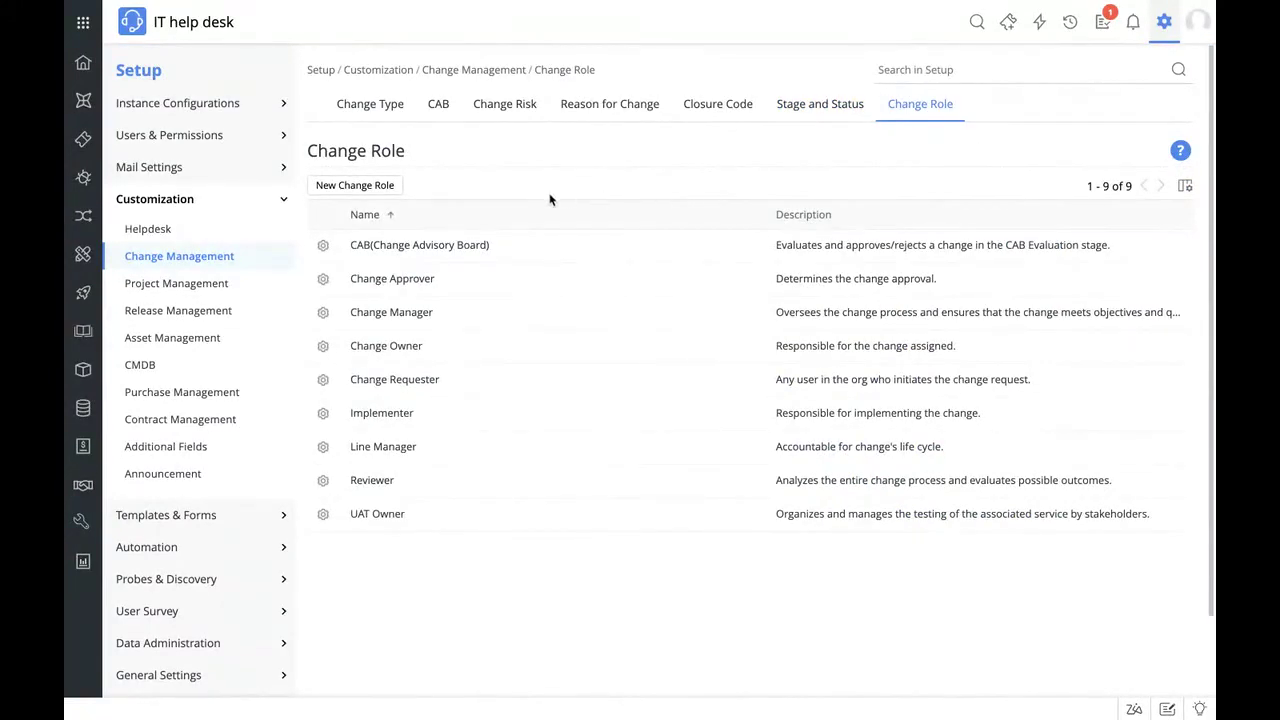
pyautogui.click(395, 195)
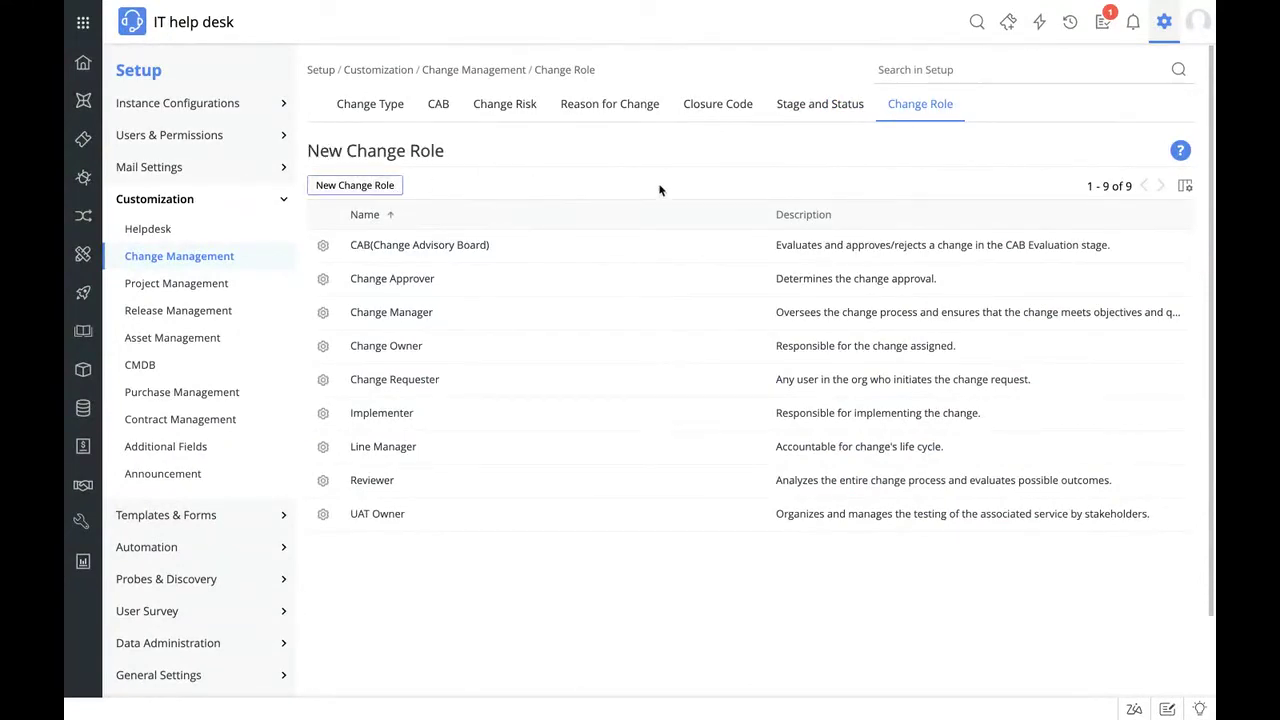
pyautogui.click(575, 203)
pyautogui.write('Reviewer')
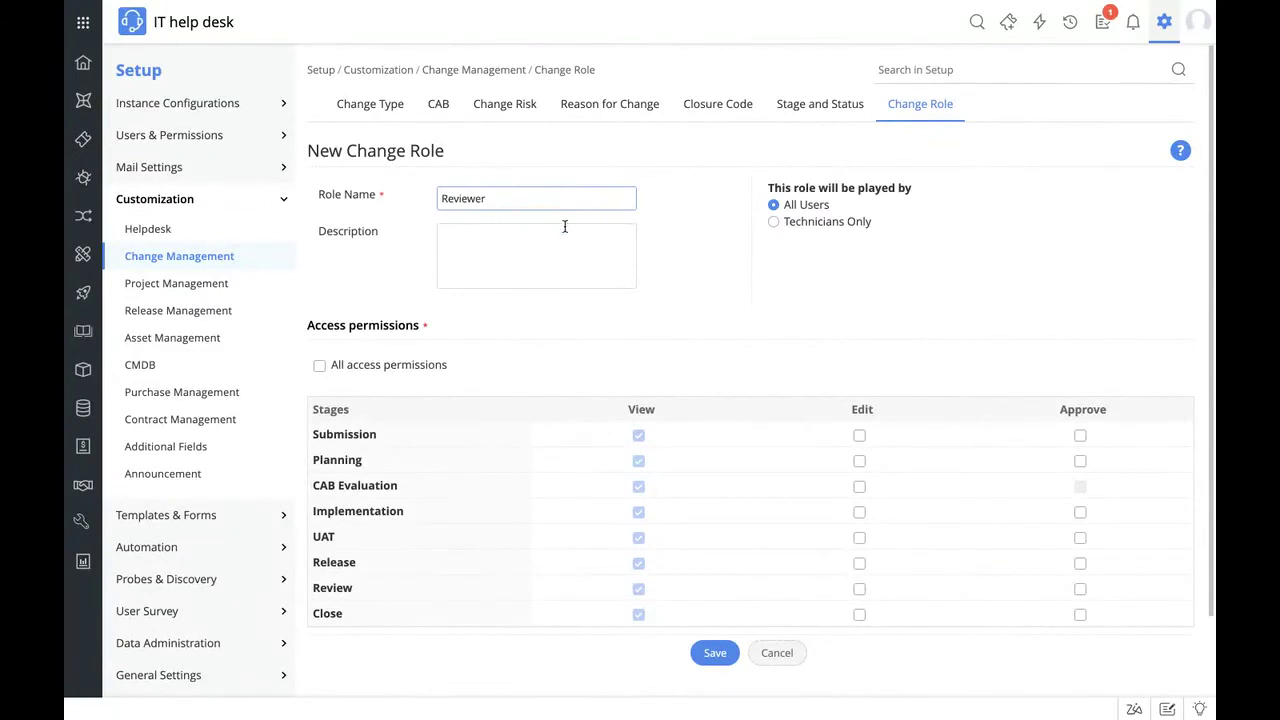
pyautogui.scroll(-2, 557, 255)
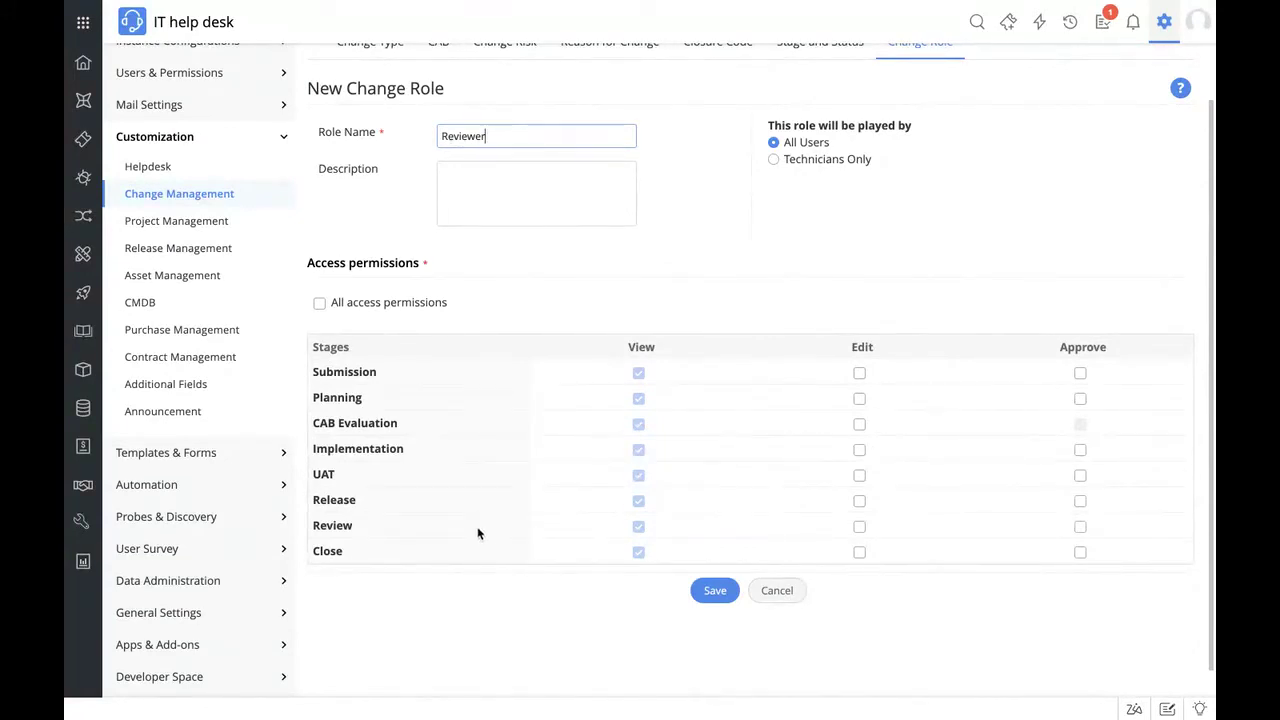
pyautogui.click(859, 528)
pyautogui.click(1080, 527)
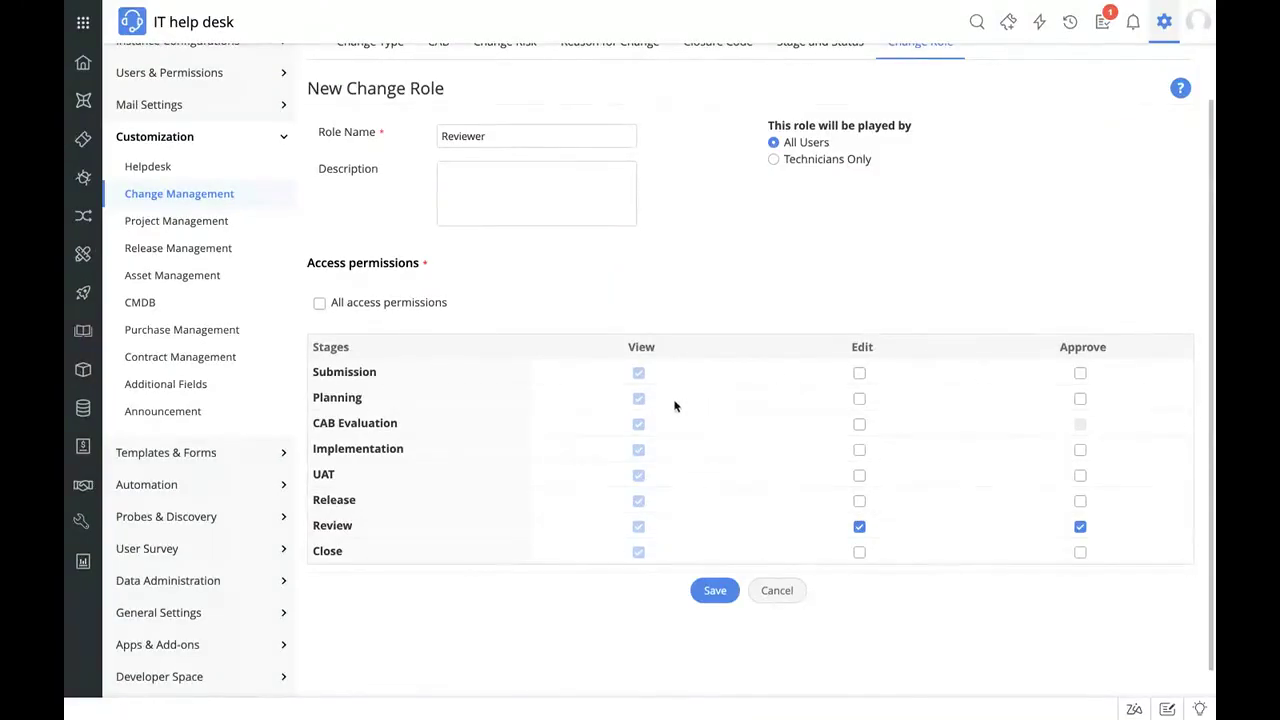
pyautogui.scroll(1, 671, 231)
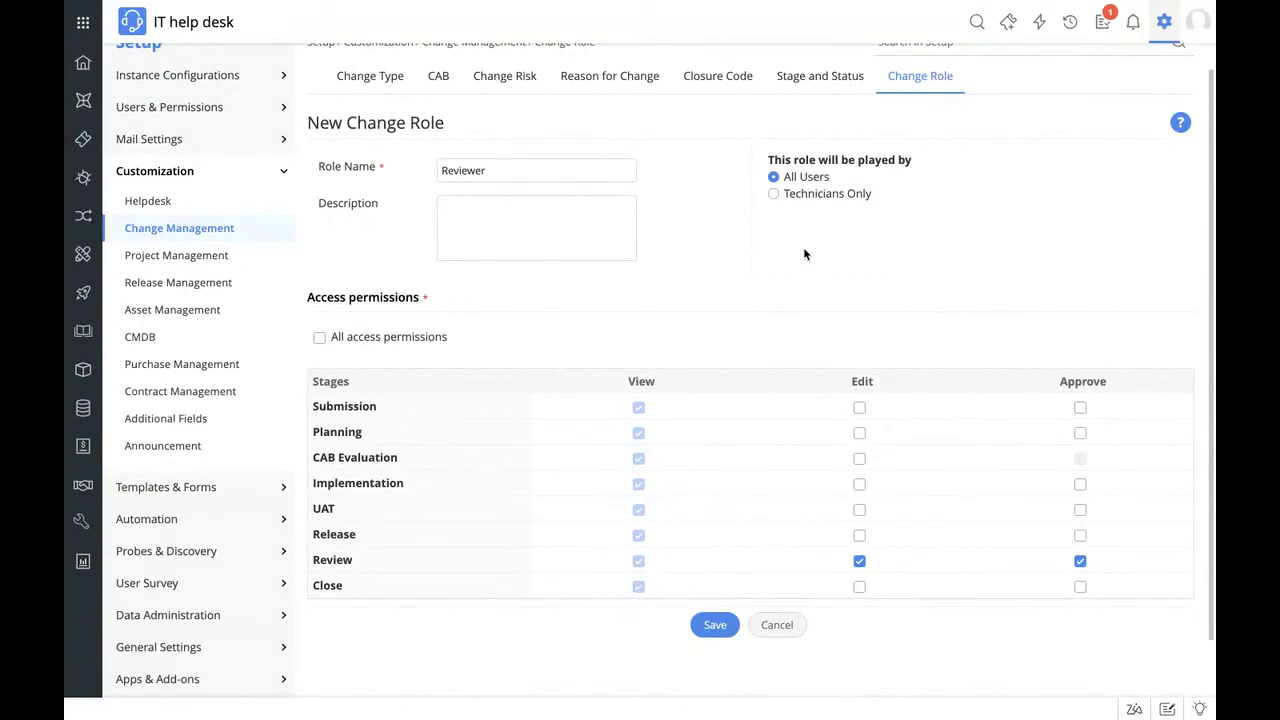
pyautogui.click(795, 628)
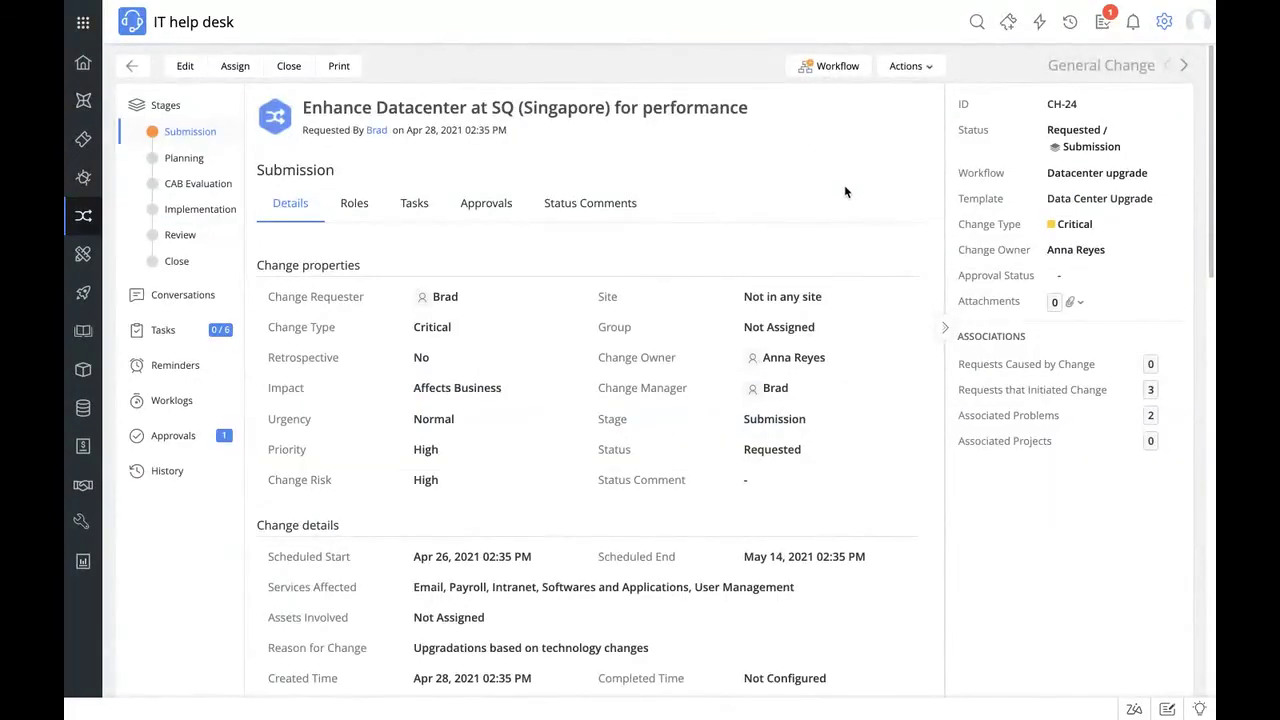
# - Examine the Datacenter upgrade workflow execution for the Singapore datacenter change and return to the change record
pyautogui.click(849, 76)
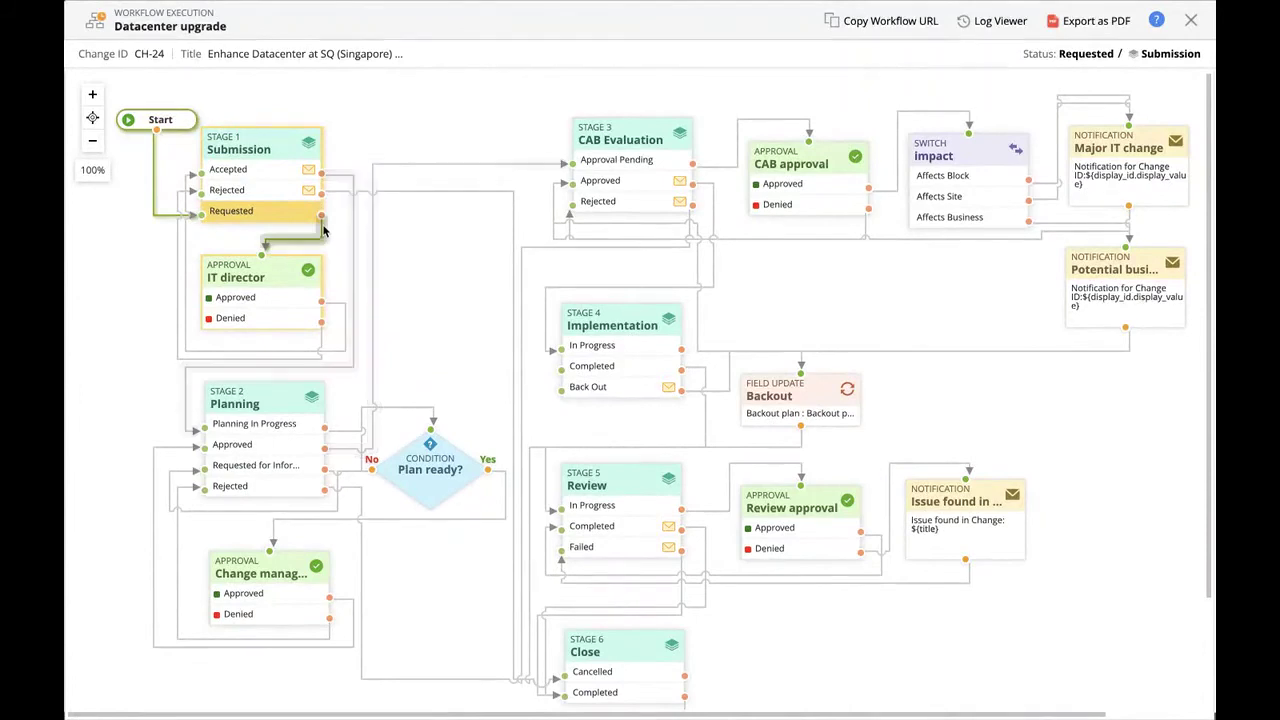
pyautogui.moveTo(275, 248)
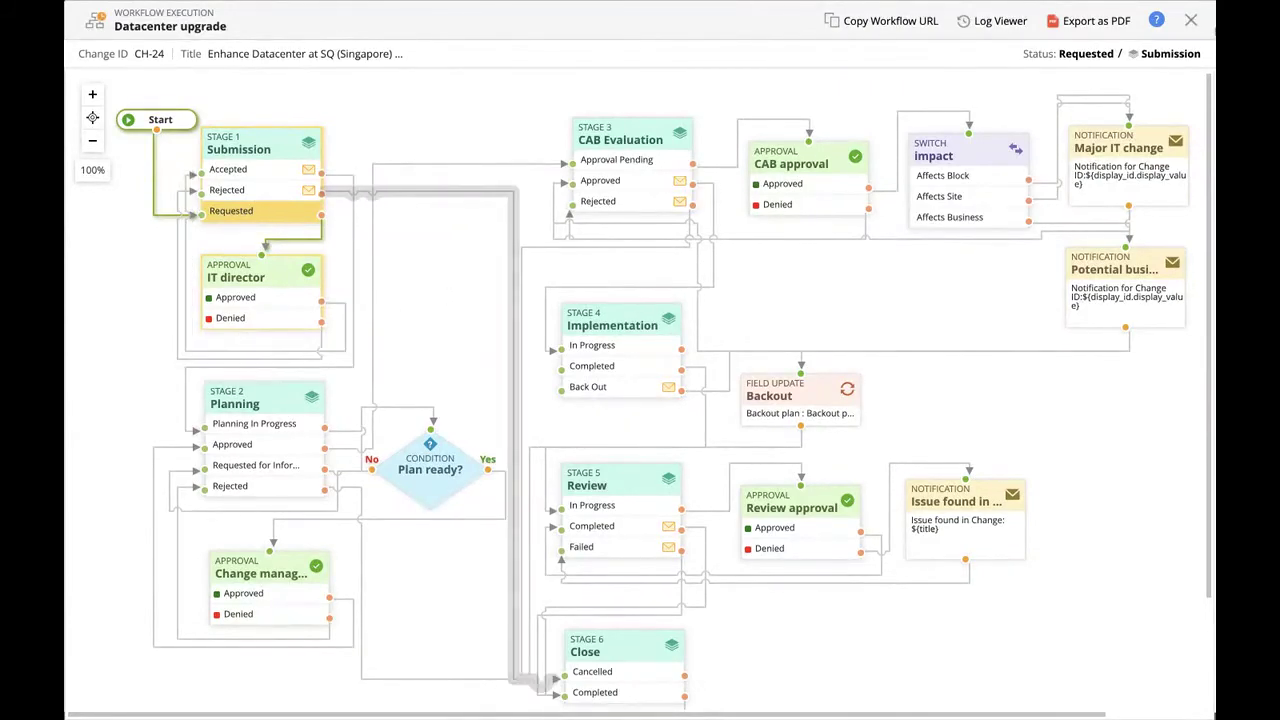
pyautogui.click(1191, 20)
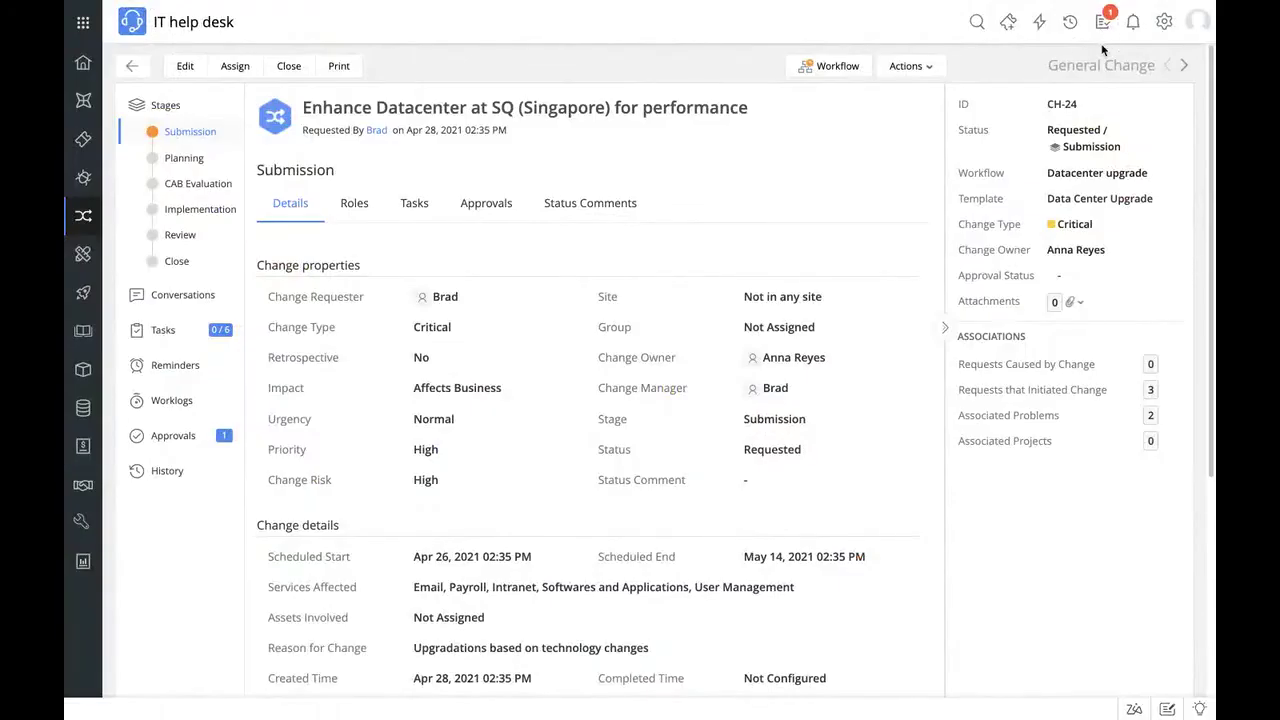
# - Open the pending approval for the Singapore datacenter change and read through its submission and planning details
pyautogui.click(1103, 21)
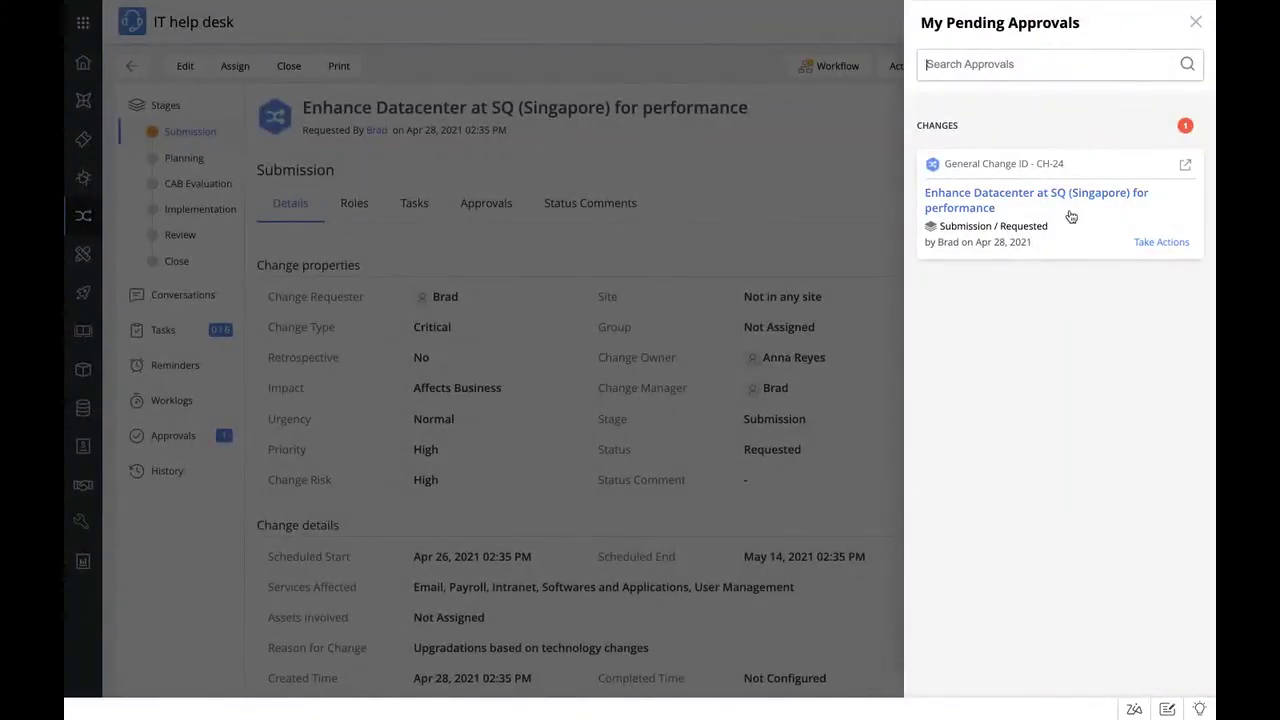
pyautogui.click(1158, 242)
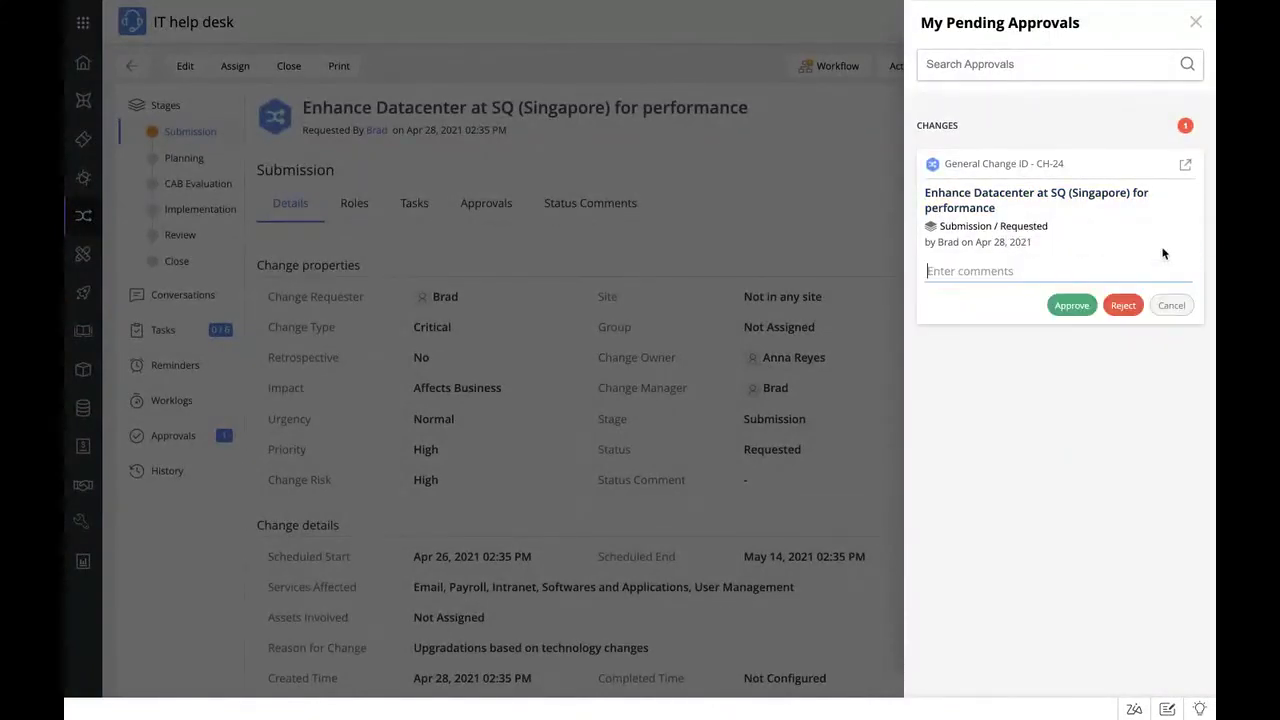
pyautogui.click(1086, 210)
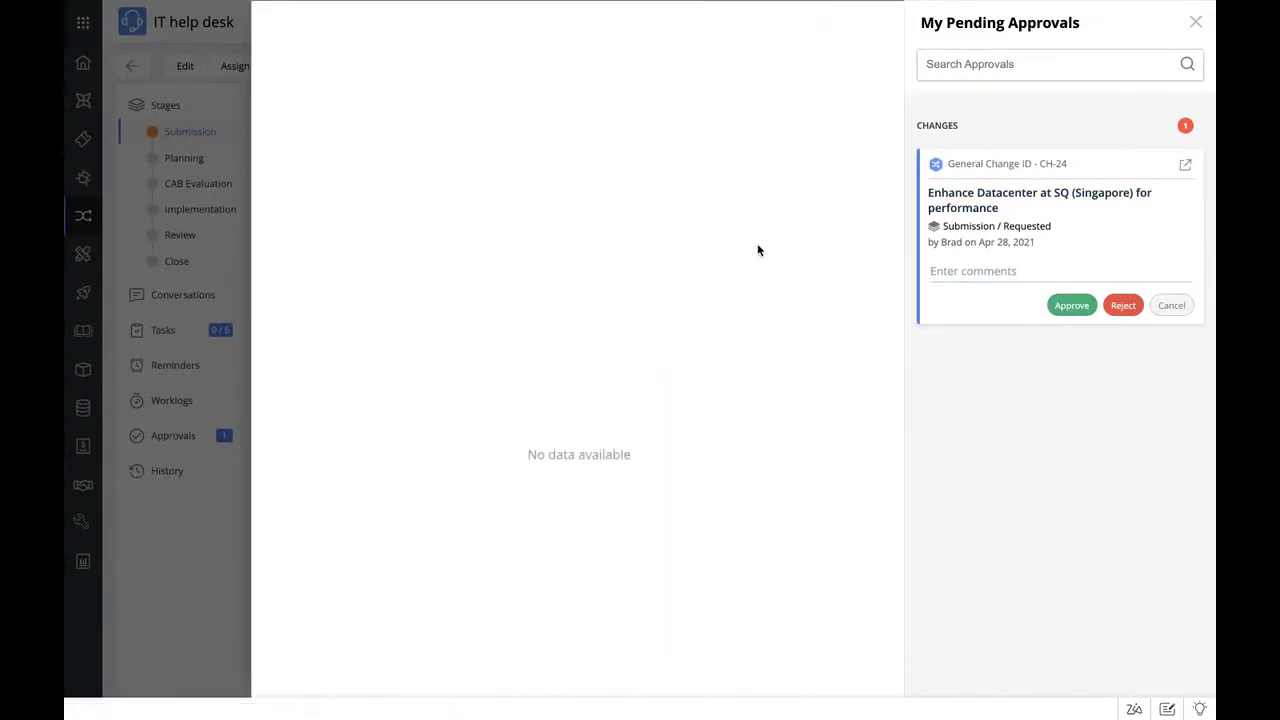
pyautogui.scroll(-15, 665, 400)
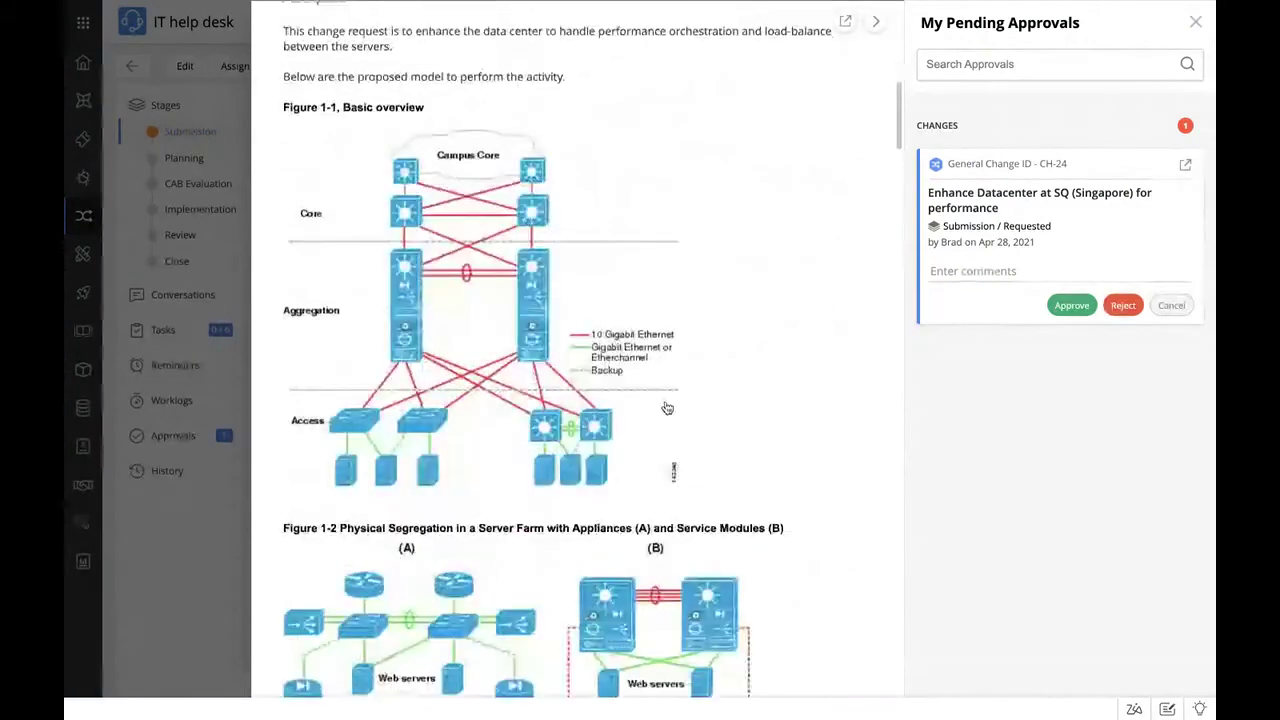
pyautogui.scroll(-8, 667, 407)
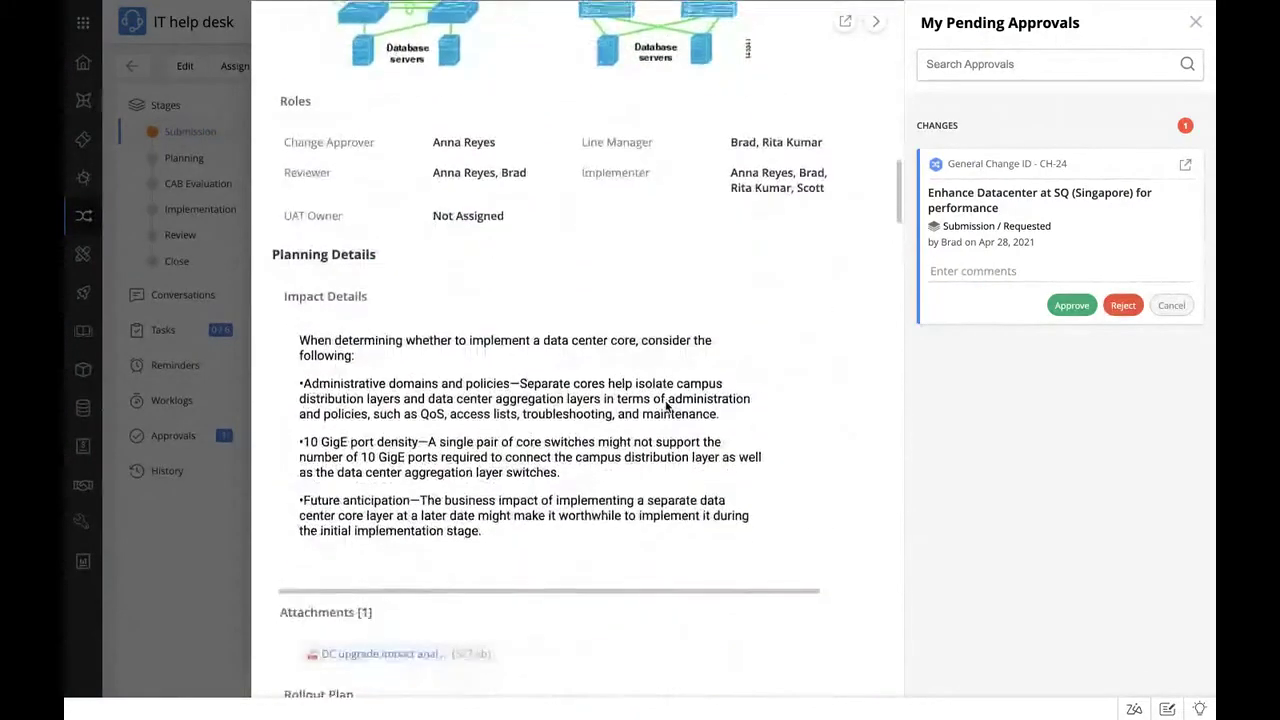
pyautogui.scroll(20, 665, 400)
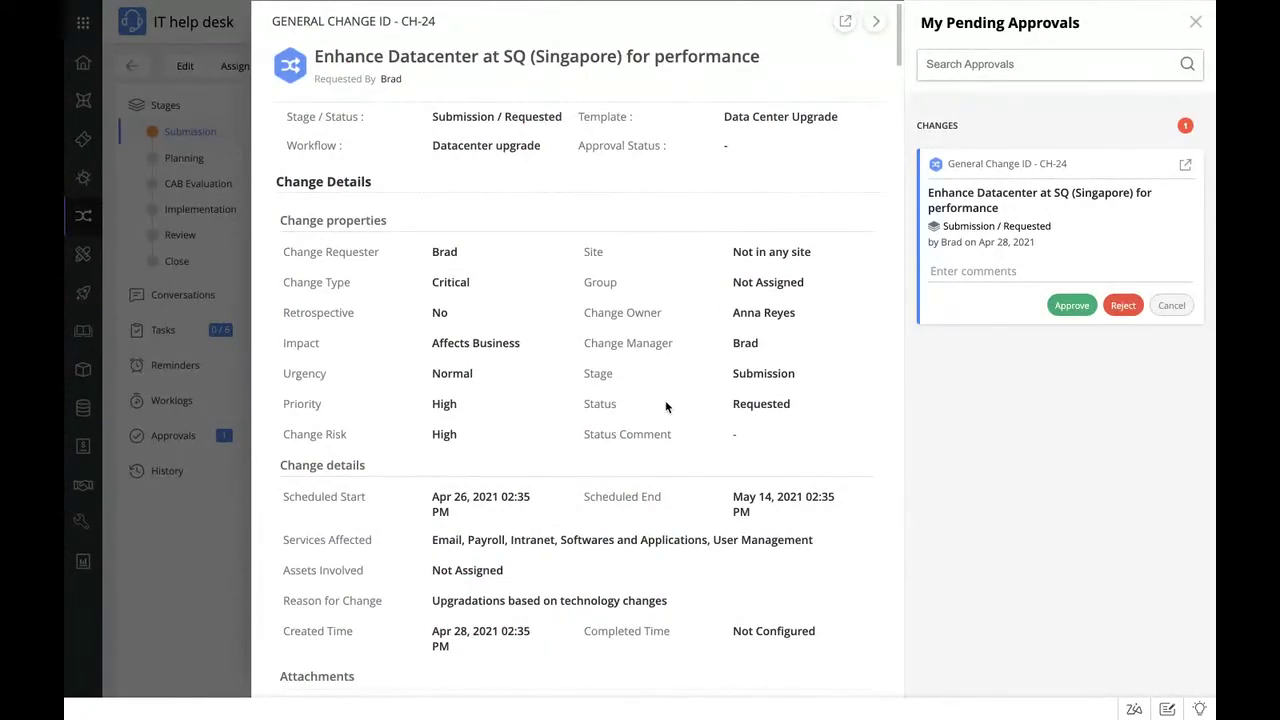
# - Approve the pending change with the comment "Lets proceed with the change" and close the pending approvals
pyautogui.click(985, 268)
pyautogui.write('Le')
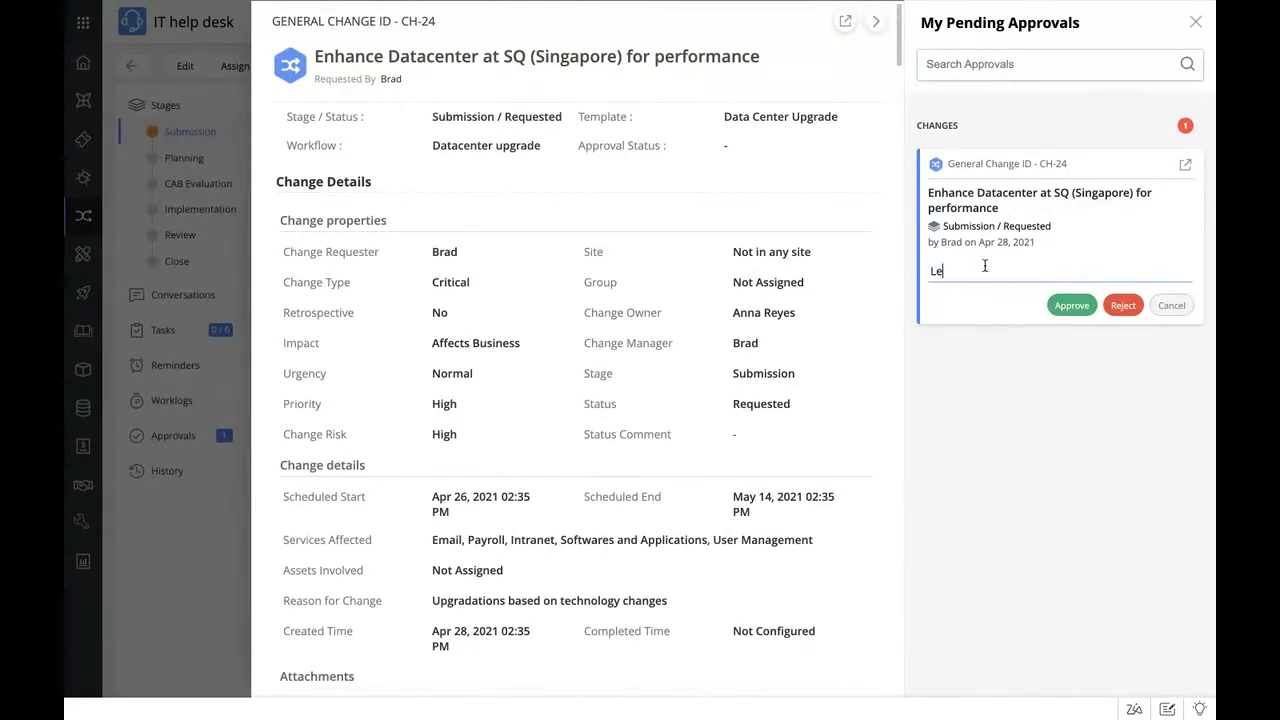
pyautogui.write('ts proceed with the change')
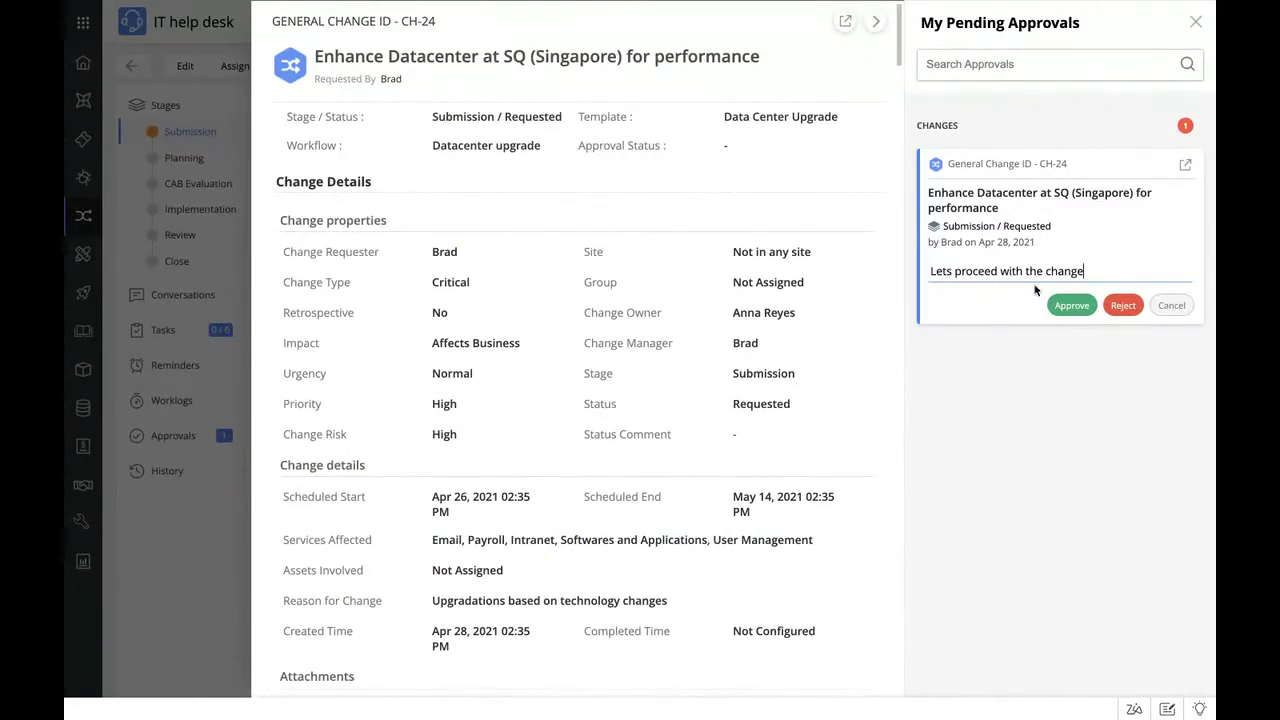
pyautogui.click(1070, 305)
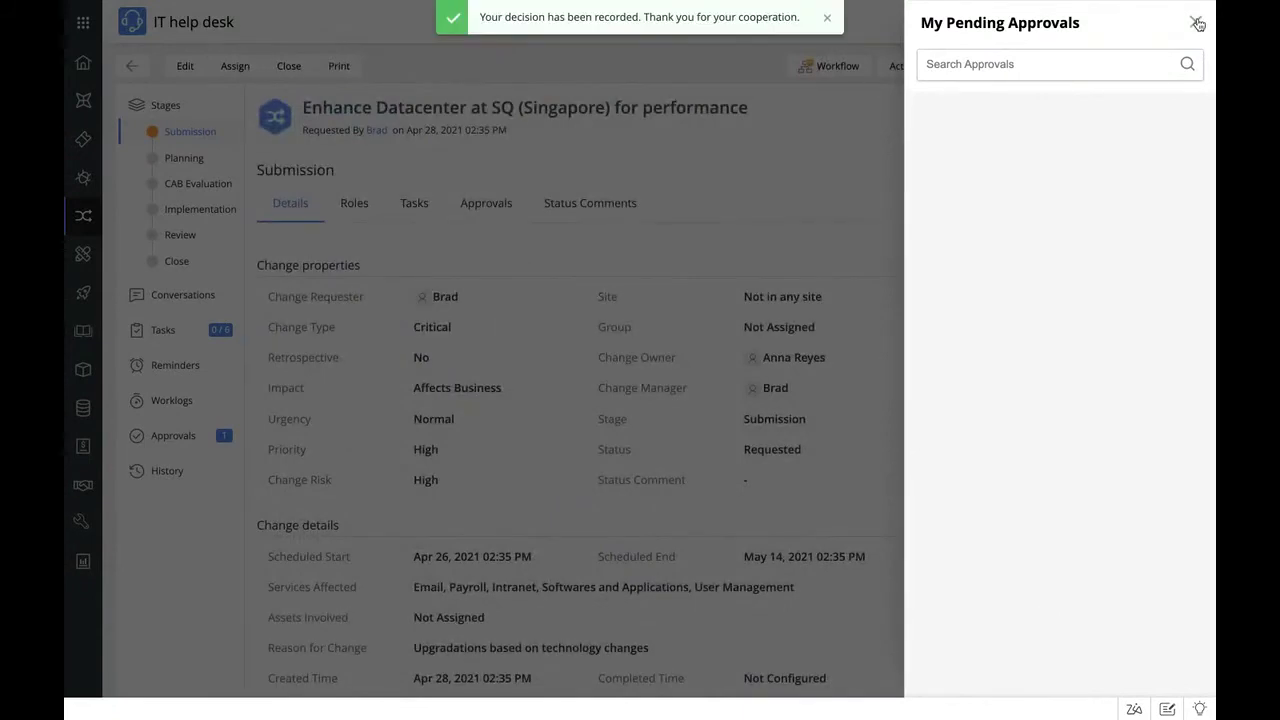
pyautogui.click(1195, 21)
pyautogui.click(827, 20)
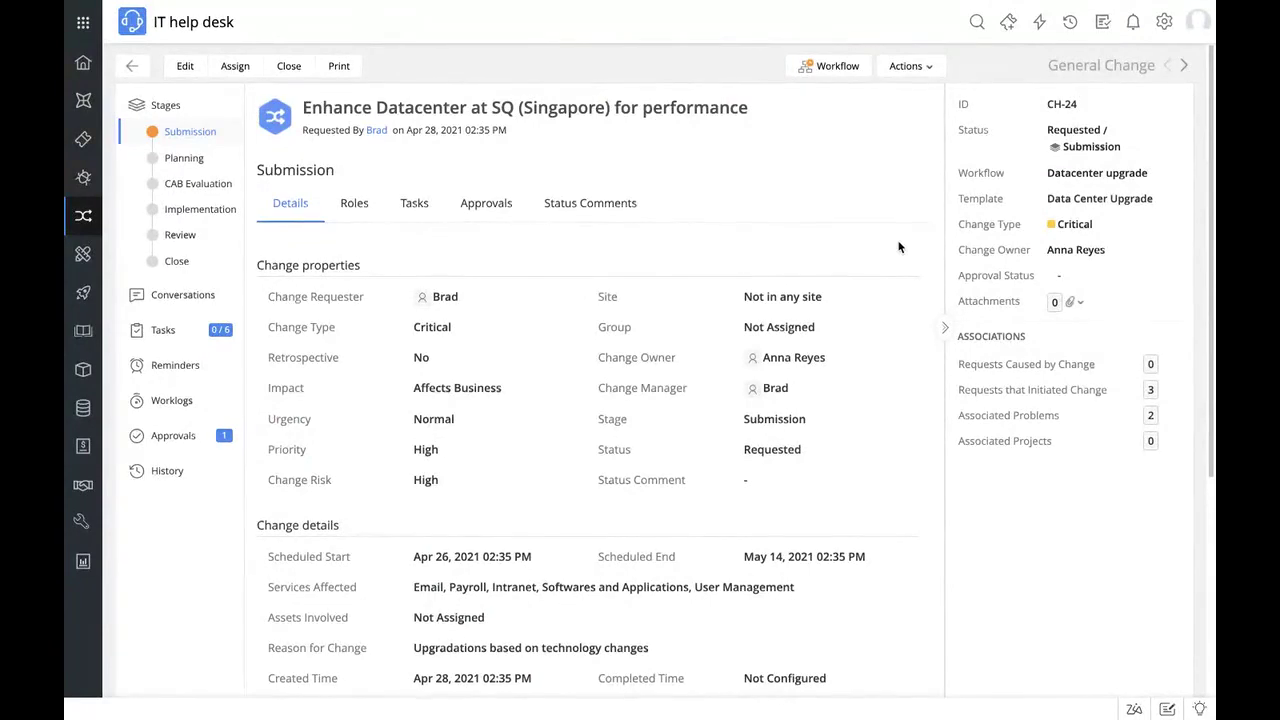
# - Reopen the change's workflow execution and trace the paths leading from the IT director approval
pyautogui.click(818, 65)
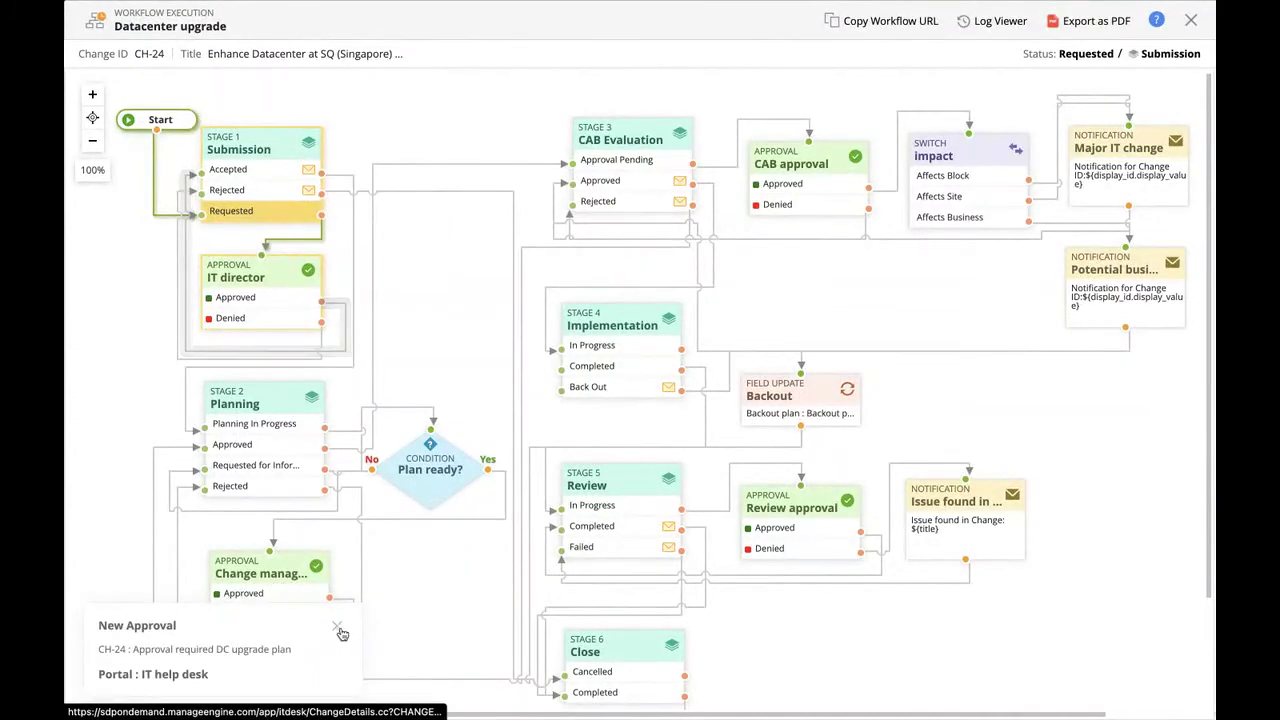
pyautogui.click(321, 314)
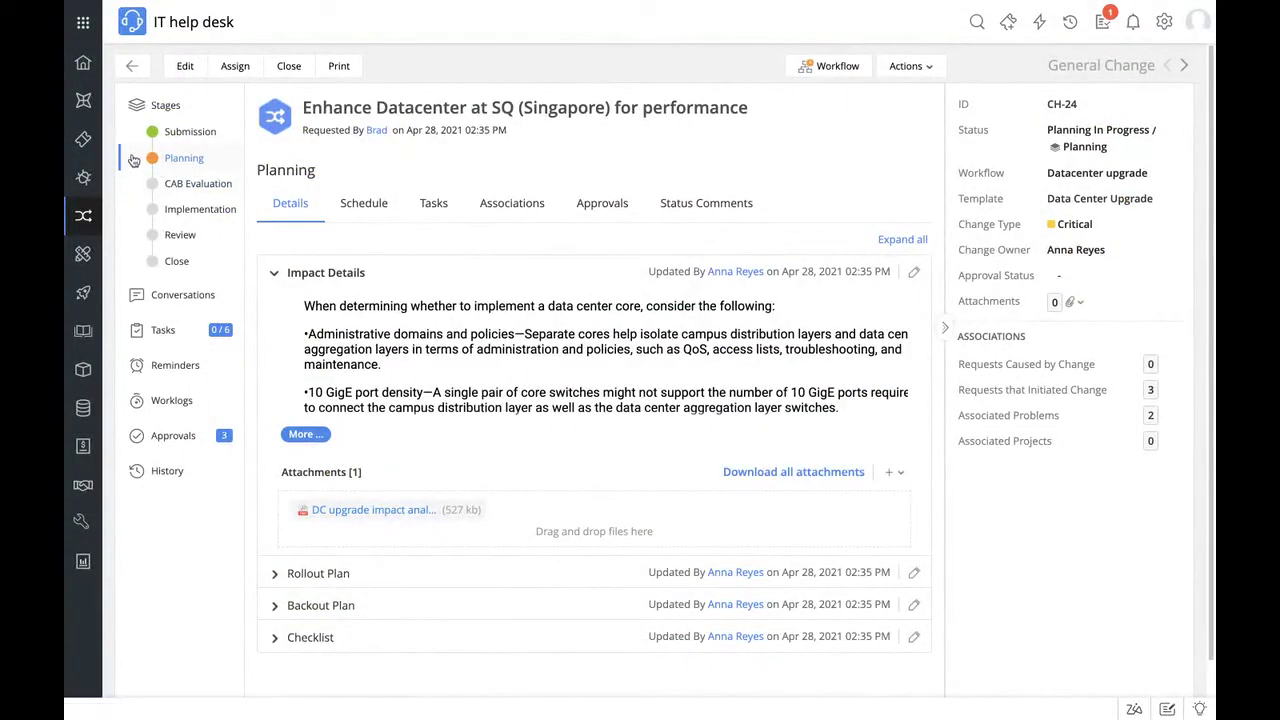
# - Read through the Planning stage's impact details, rollout plan, backout plan and checklist for the Singapore datacenter change
pyautogui.click(195, 160)
pyautogui.scroll(-1, 392, 368)
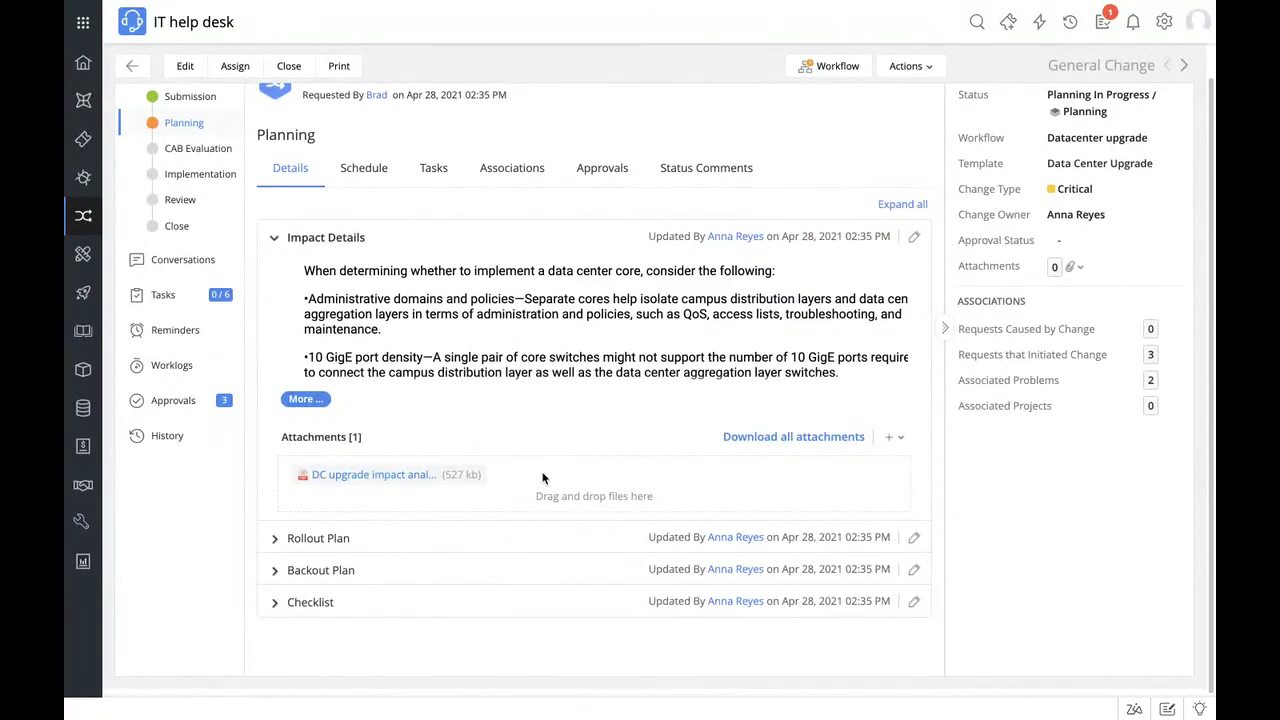
pyautogui.click(386, 530)
pyautogui.scroll(-3, 471, 438)
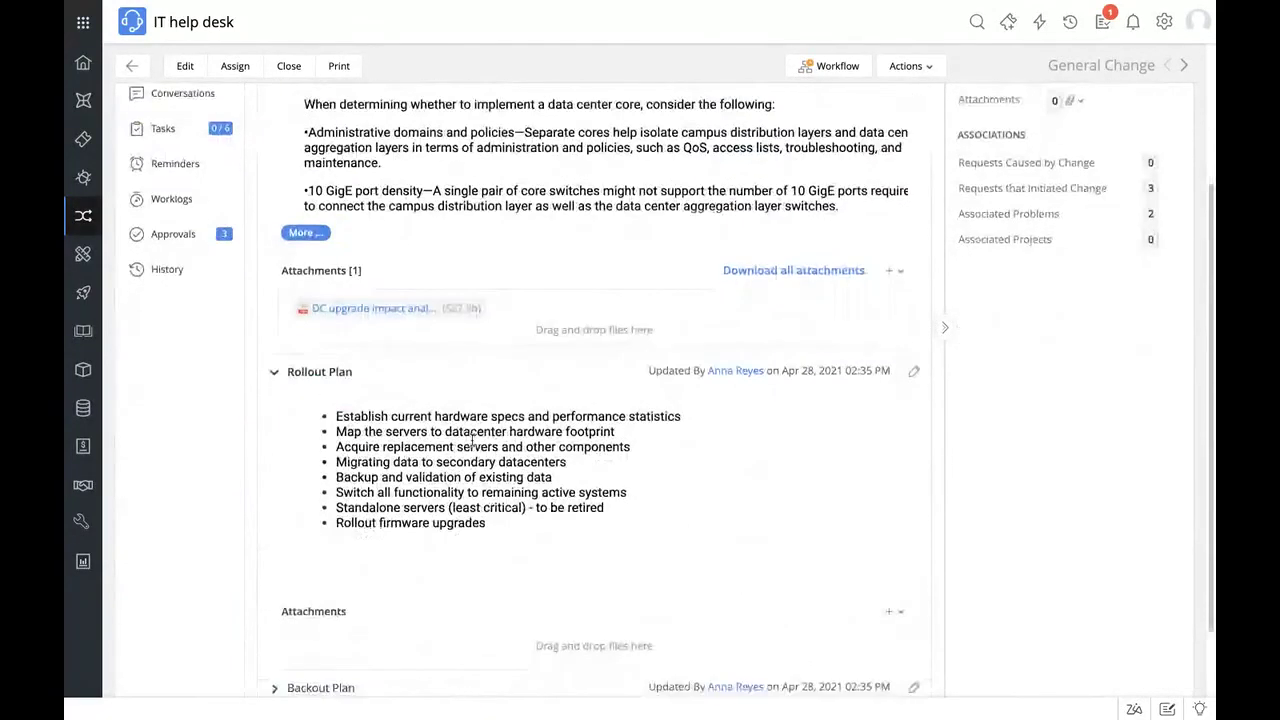
pyautogui.scroll(-2, 471, 436)
pyautogui.click(427, 600)
pyautogui.scroll(-3, 428, 597)
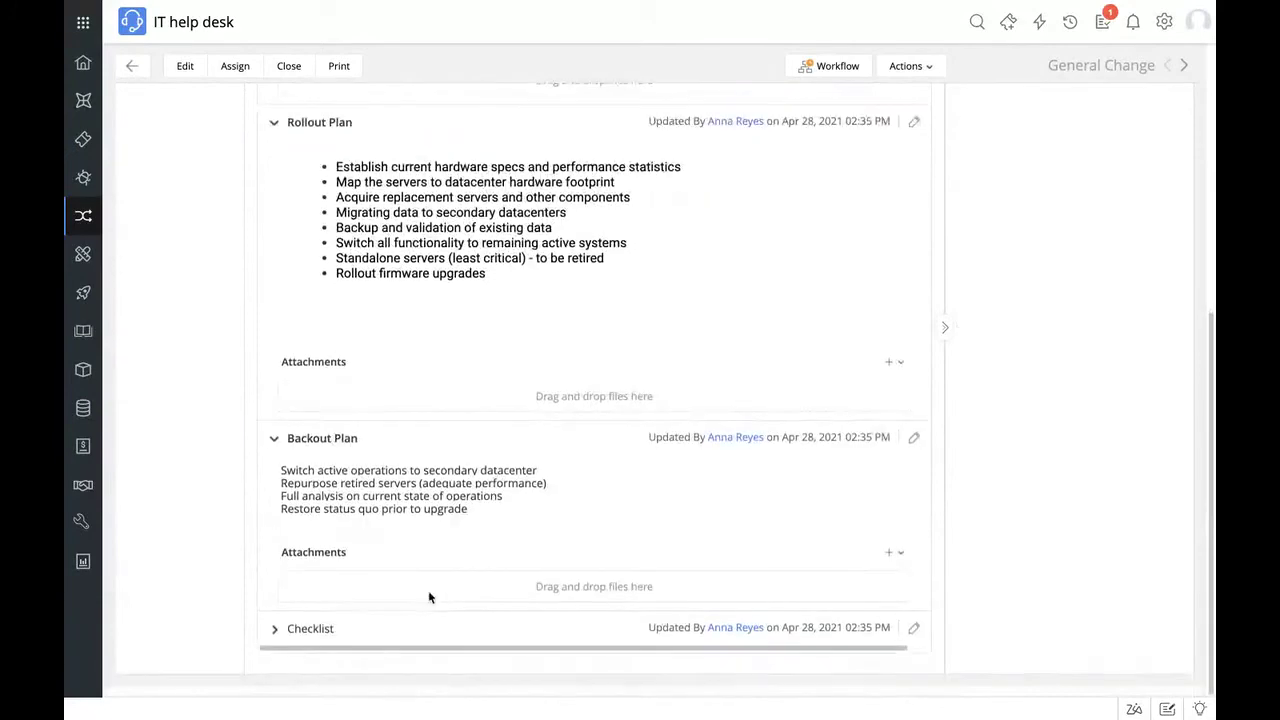
pyautogui.click(415, 628)
pyautogui.scroll(-3, 415, 613)
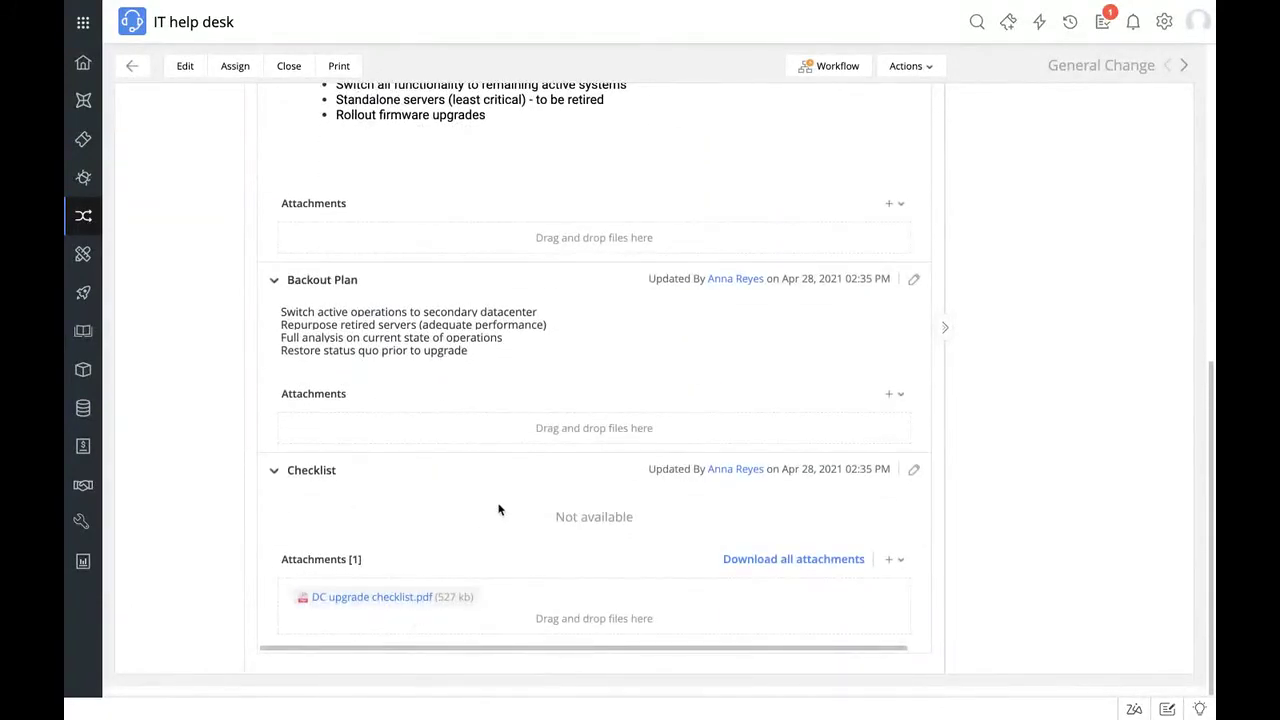
pyautogui.scroll(10, 499, 510)
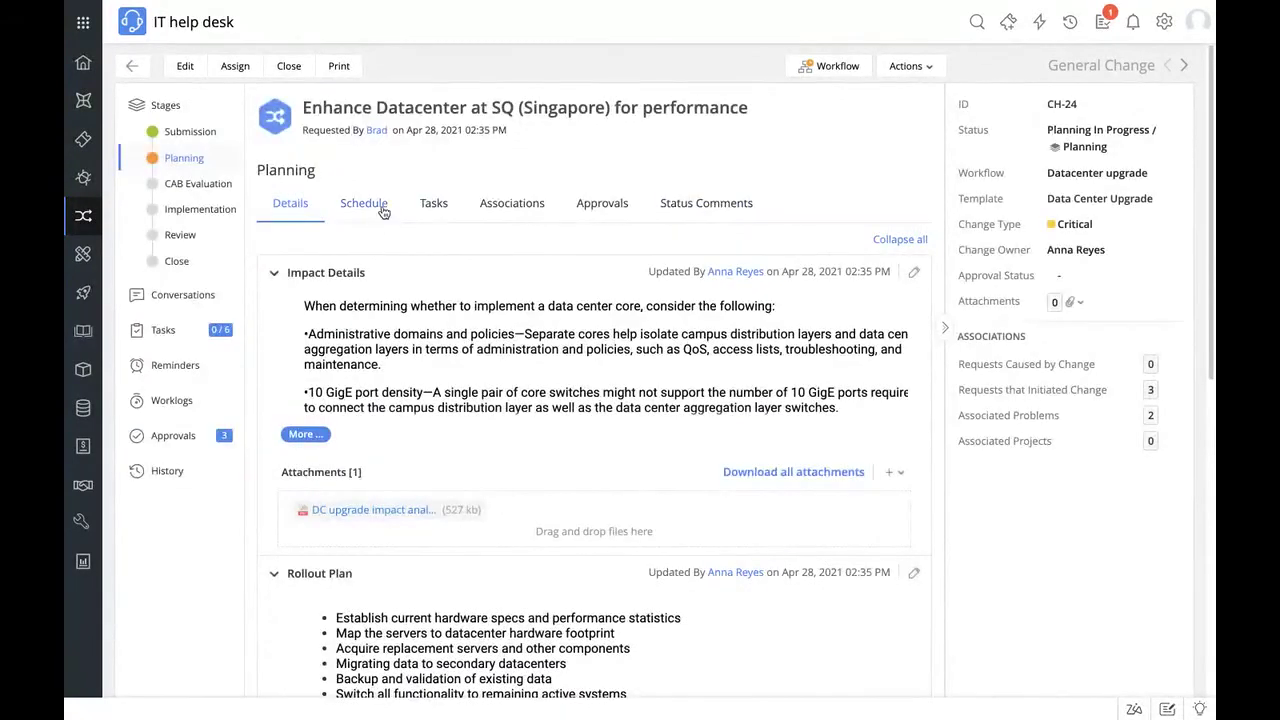
# - Set the release schedule's start in the Planning stage to May 11, 2021 at 16:05
pyautogui.click(383, 210)
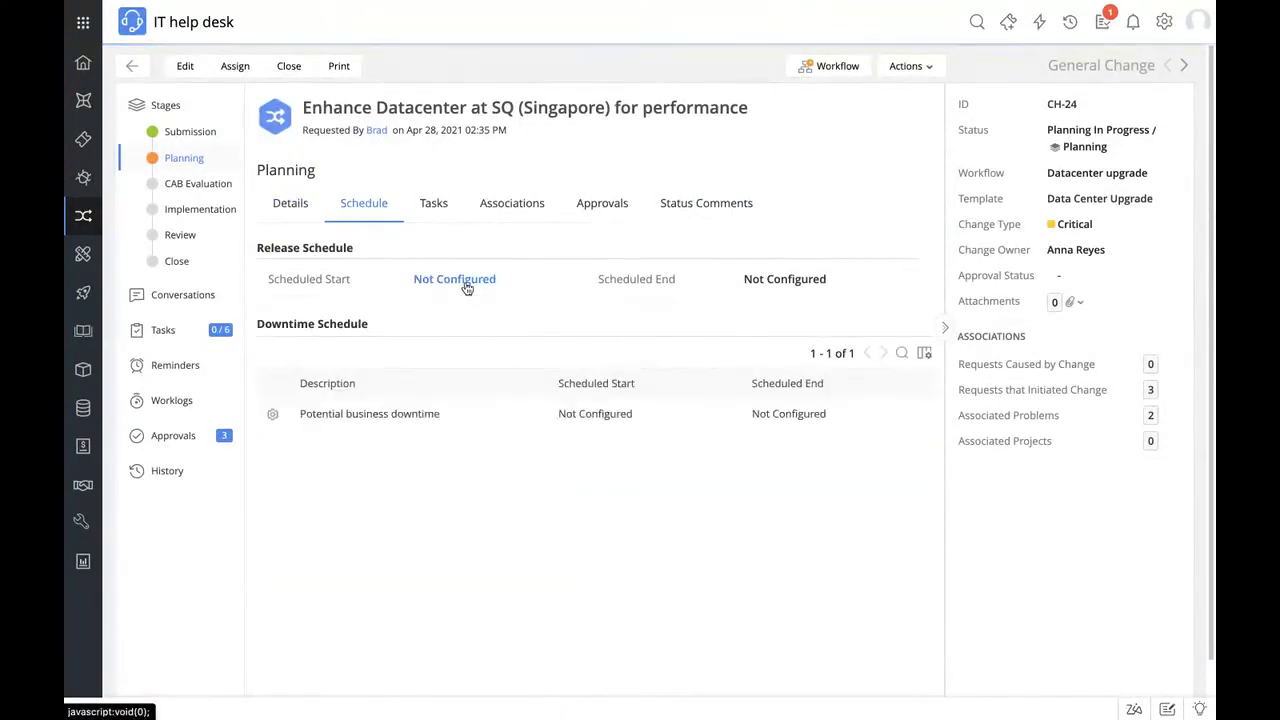
pyautogui.click(466, 286)
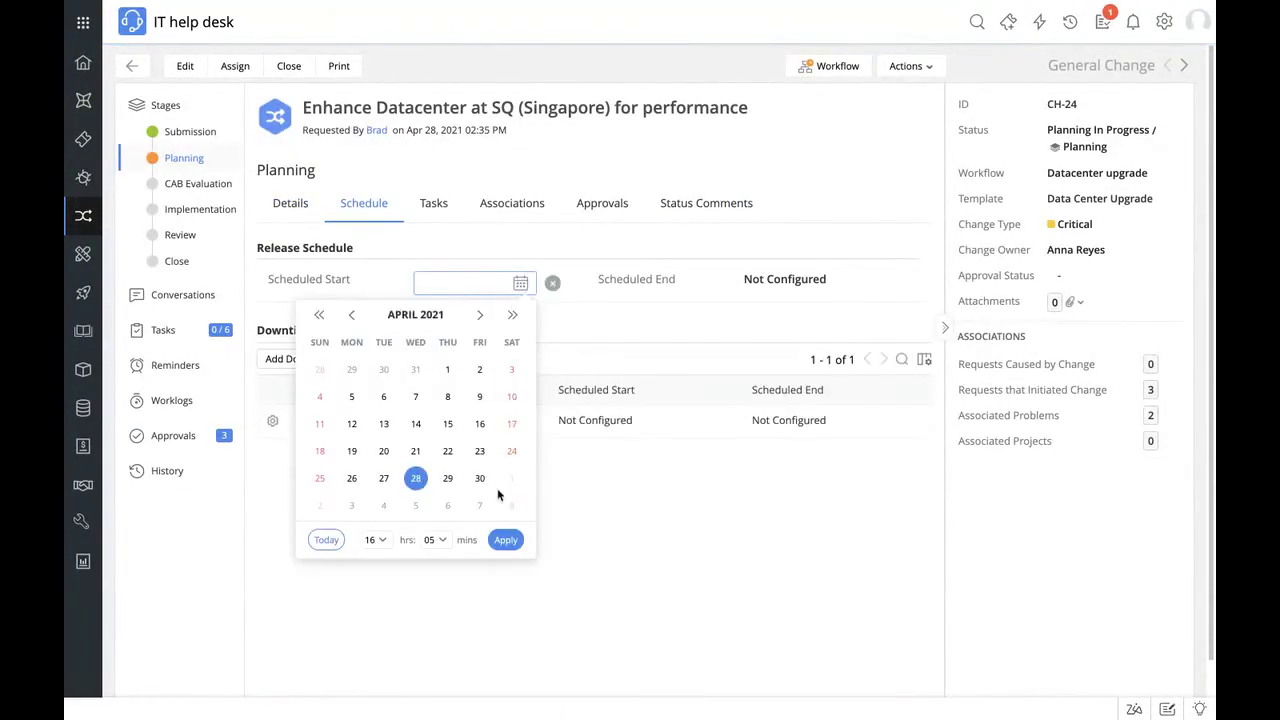
pyautogui.click(482, 316)
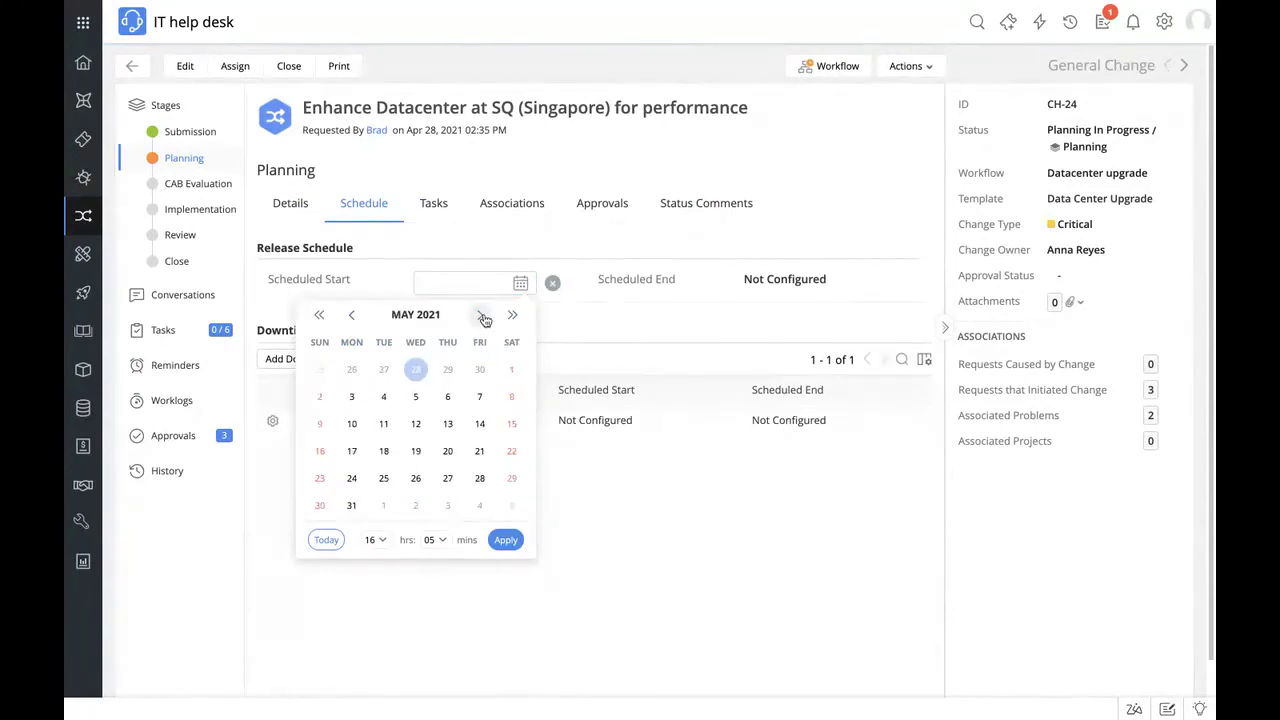
pyautogui.click(383, 423)
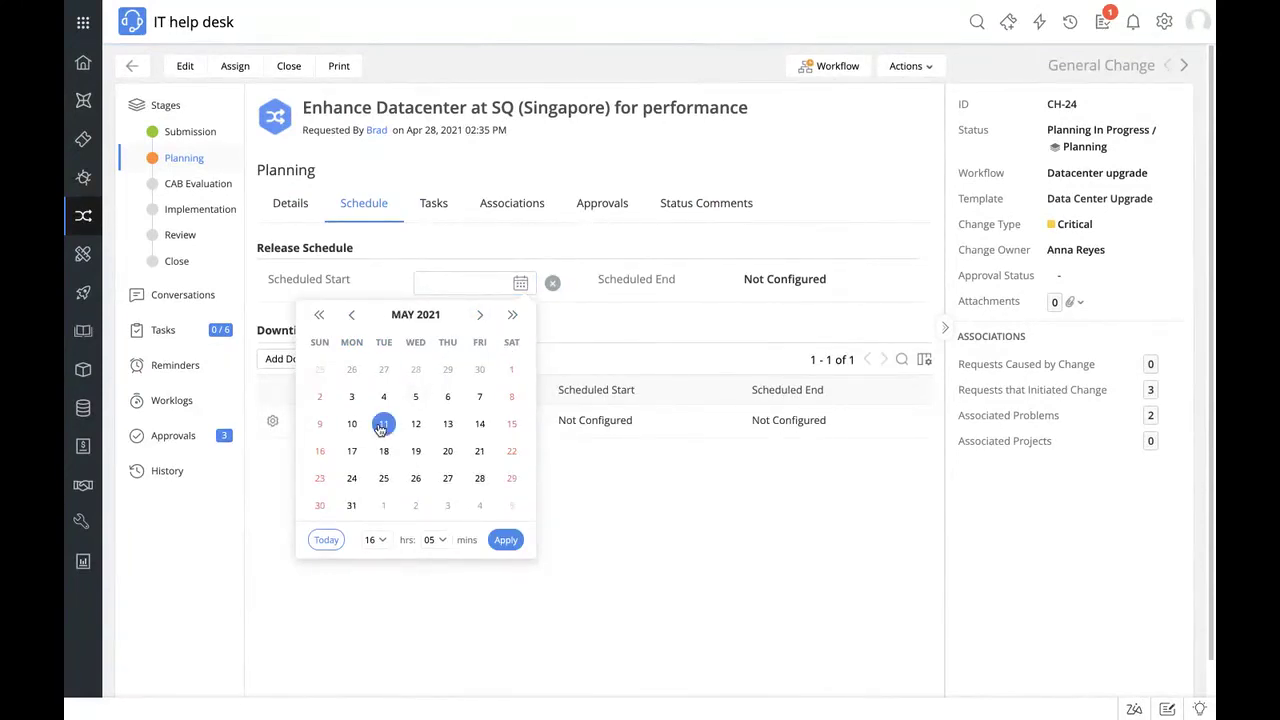
pyautogui.click(505, 539)
# - Set the release schedule's end to May 11, 2021 at 21:05
pyautogui.click(790, 281)
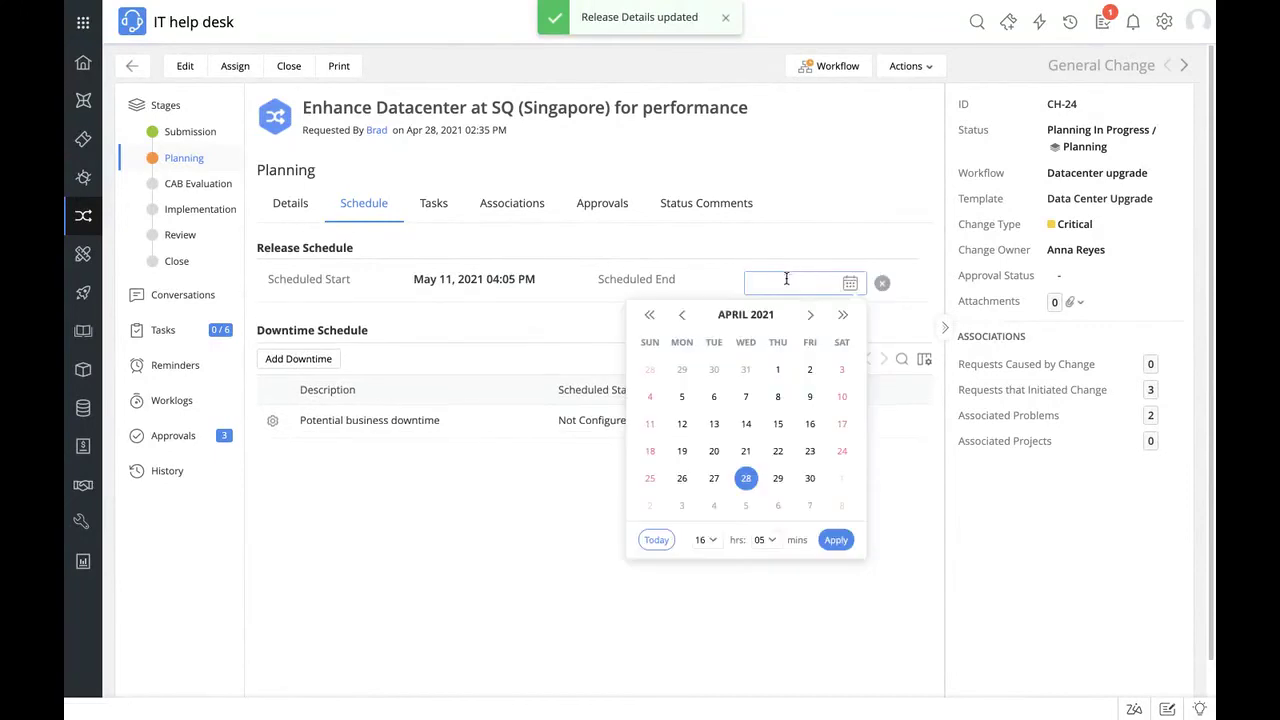
pyautogui.click(809, 286)
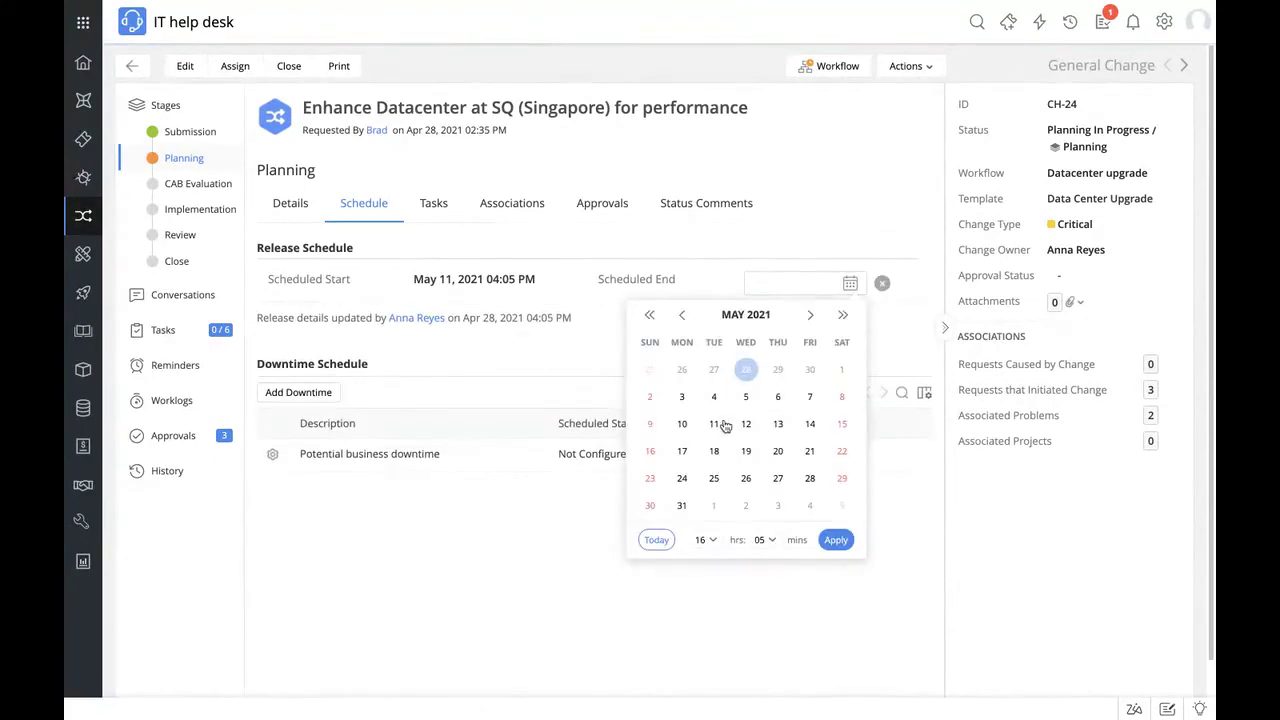
pyautogui.click(713, 423)
pyautogui.click(711, 540)
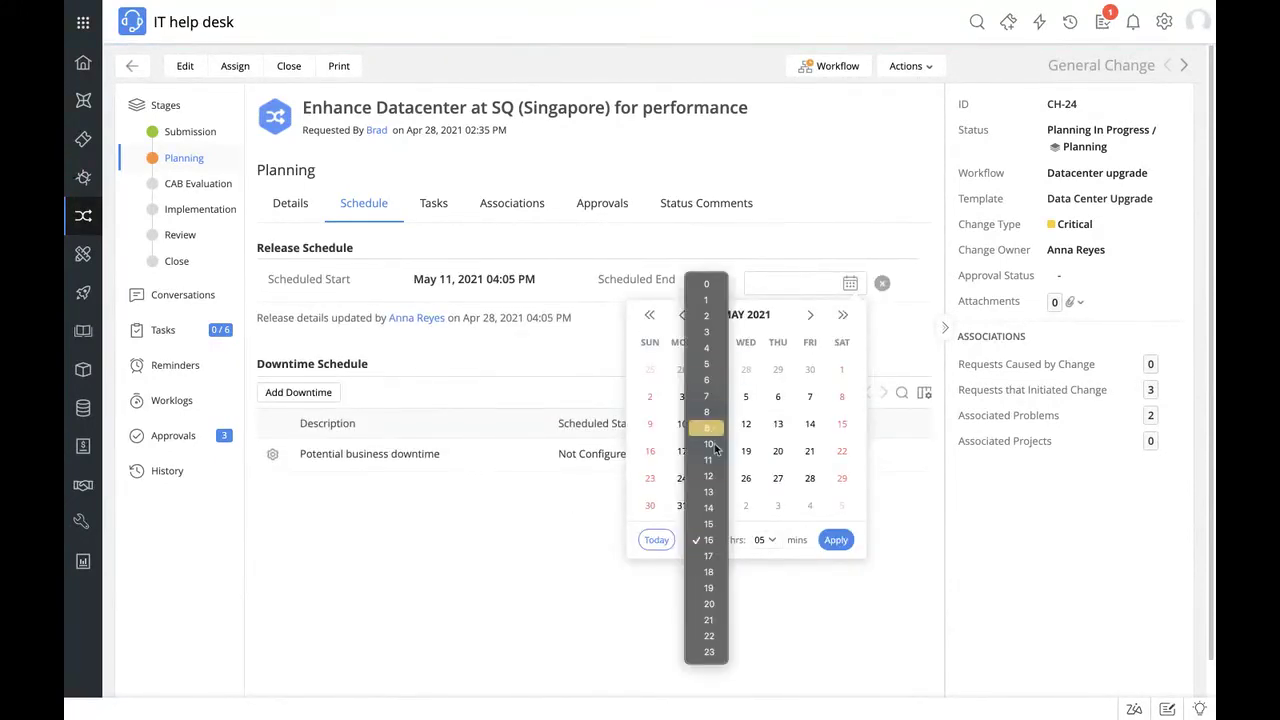
pyautogui.click(708, 620)
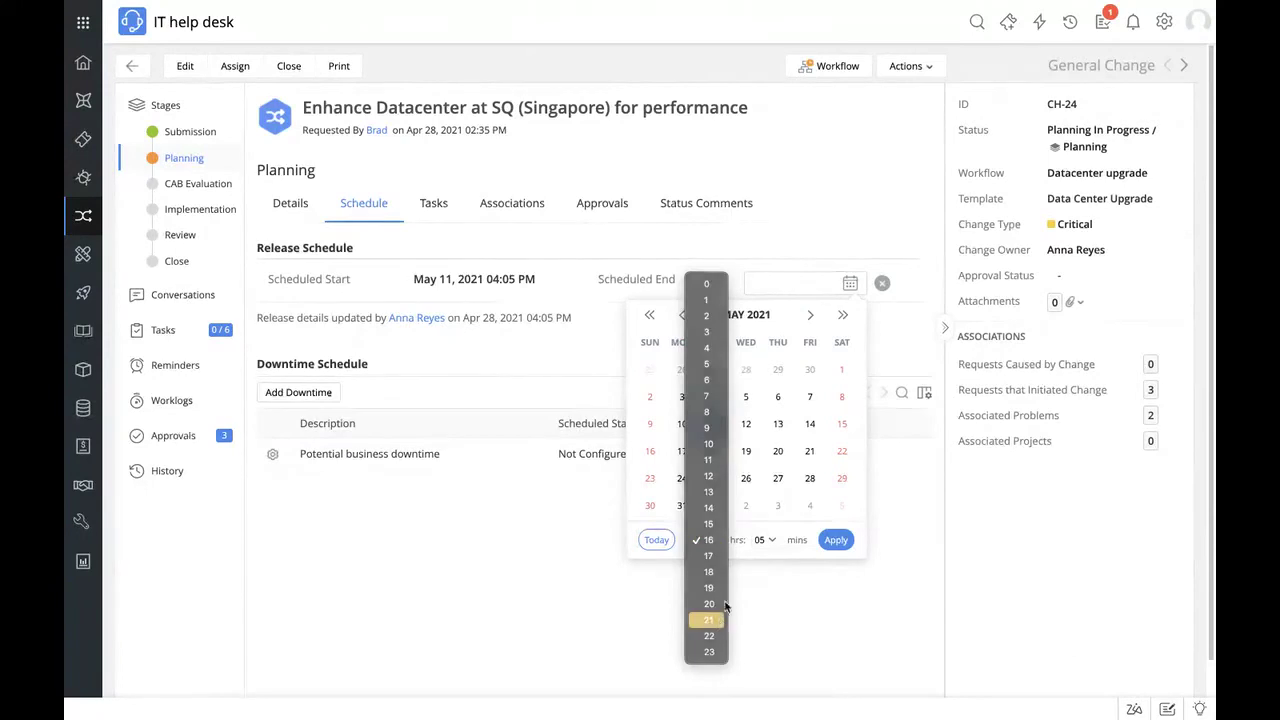
pyautogui.click(836, 541)
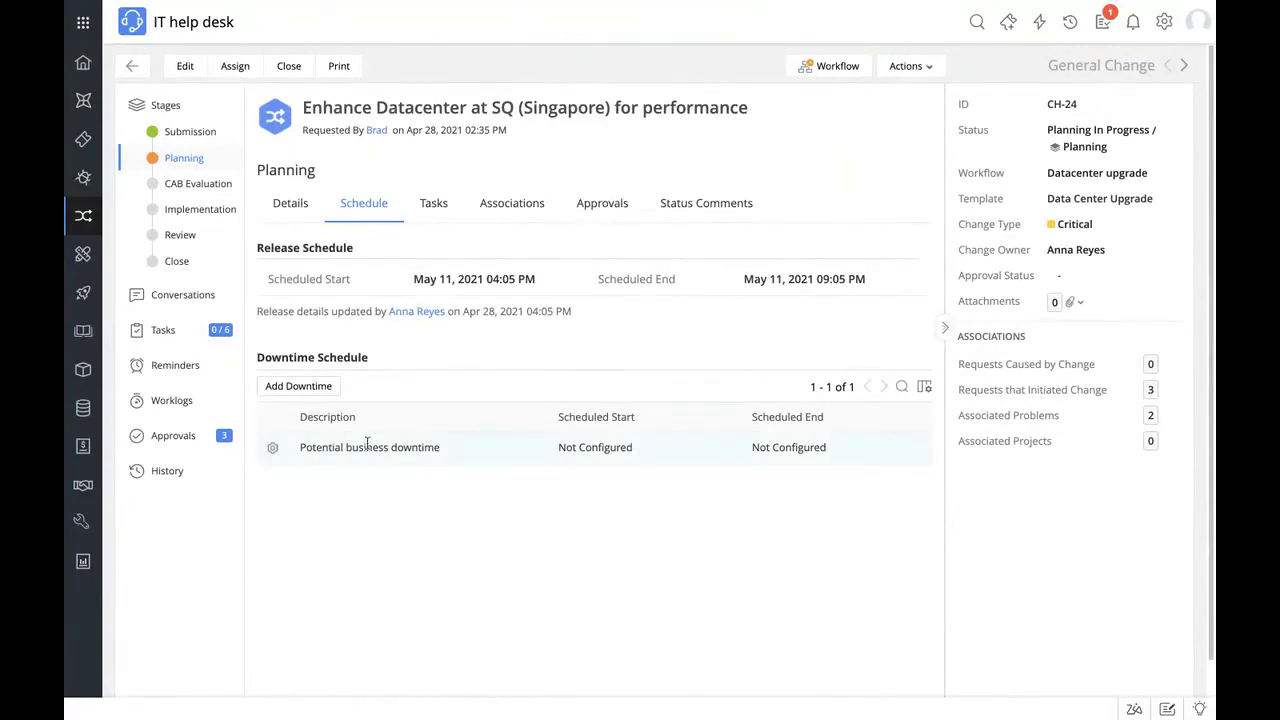
# - Edit the potential business downtime entry and set its scheduled start to May 11, 2021 04:05 pm
pyautogui.click(273, 448)
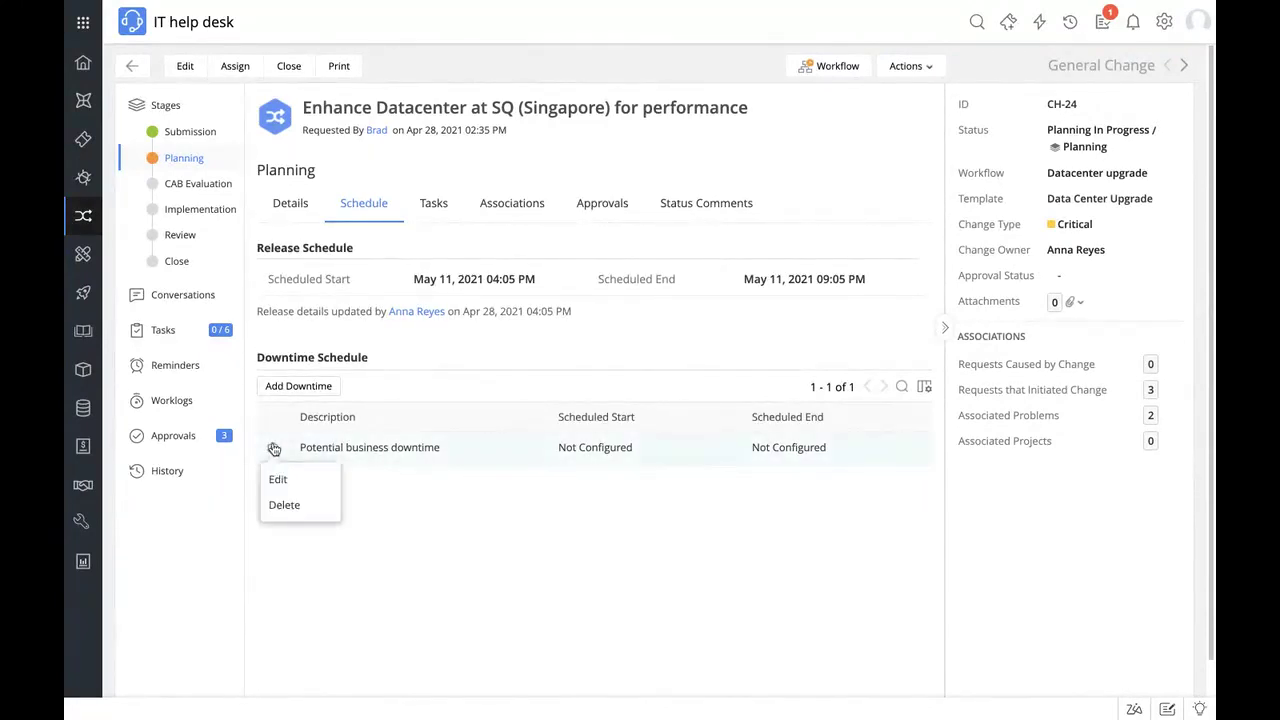
pyautogui.click(288, 482)
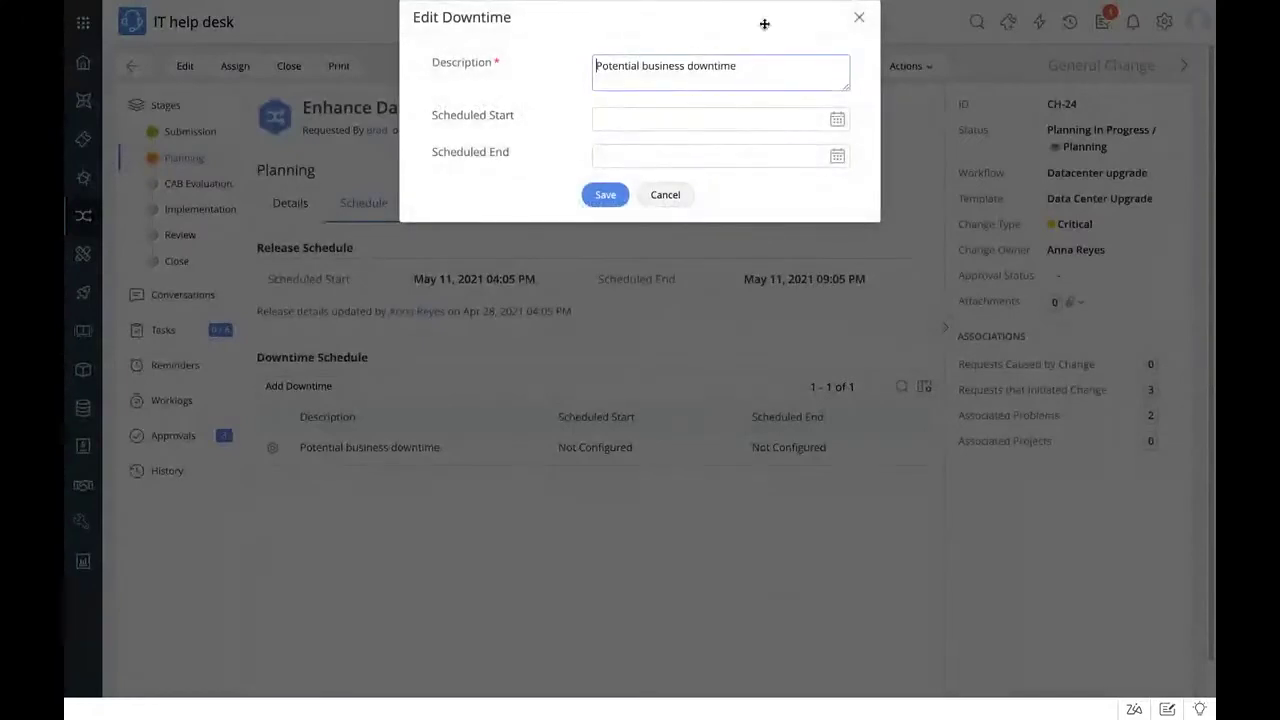
pyautogui.click(834, 121)
pyautogui.click(792, 155)
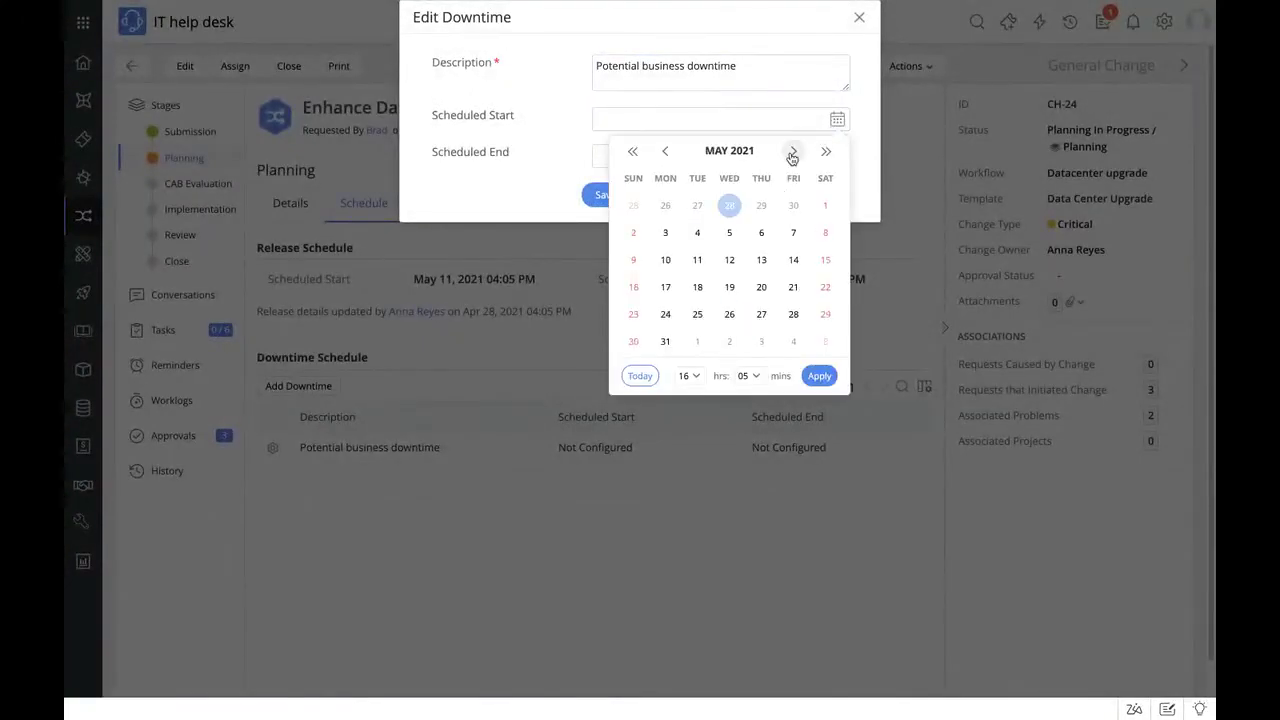
pyautogui.click(697, 260)
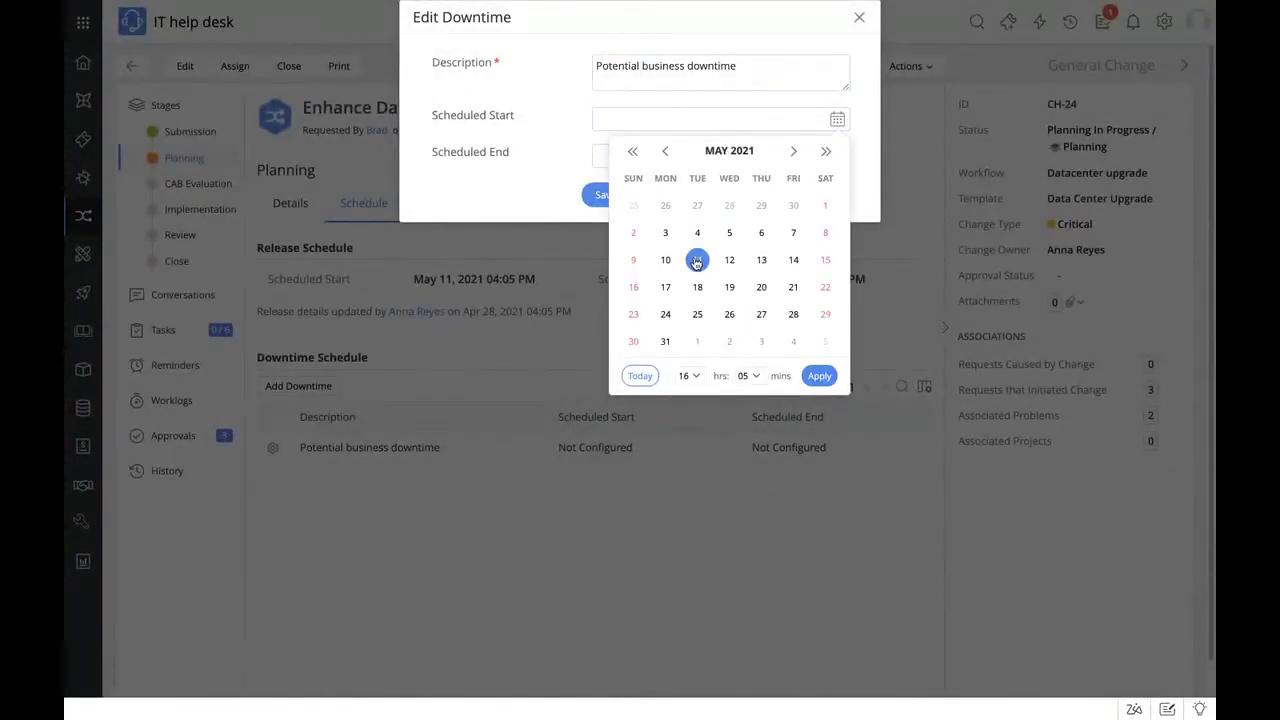
pyautogui.click(819, 375)
# - Set the downtime's scheduled end to May 11, 2021 09:04 pm and save the entry
pyautogui.click(837, 156)
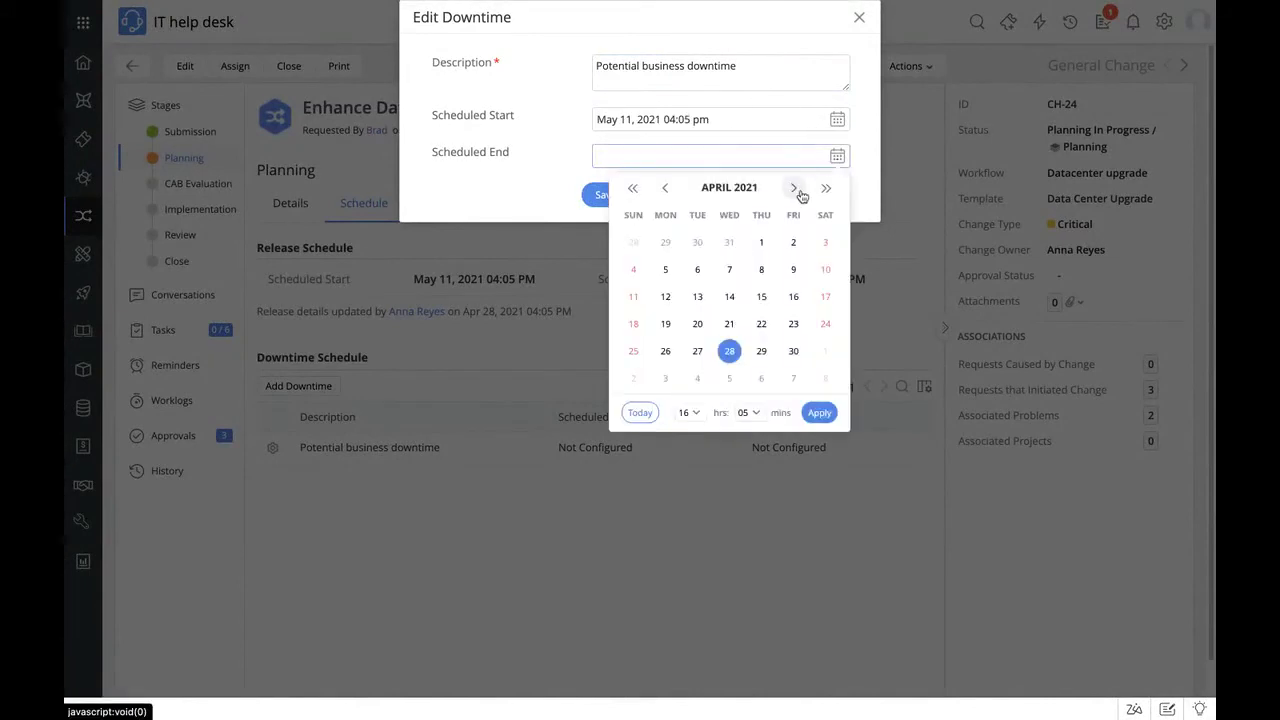
pyautogui.click(793, 188)
pyautogui.click(720, 156)
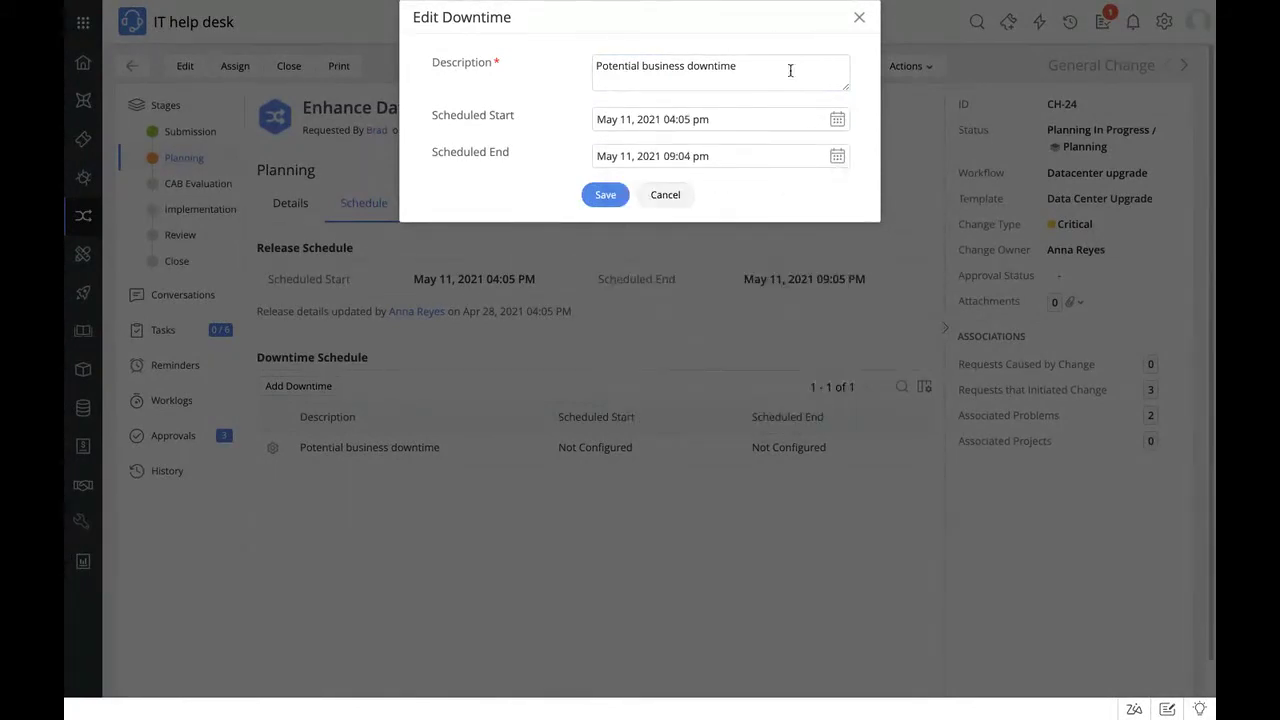
pyautogui.click(607, 196)
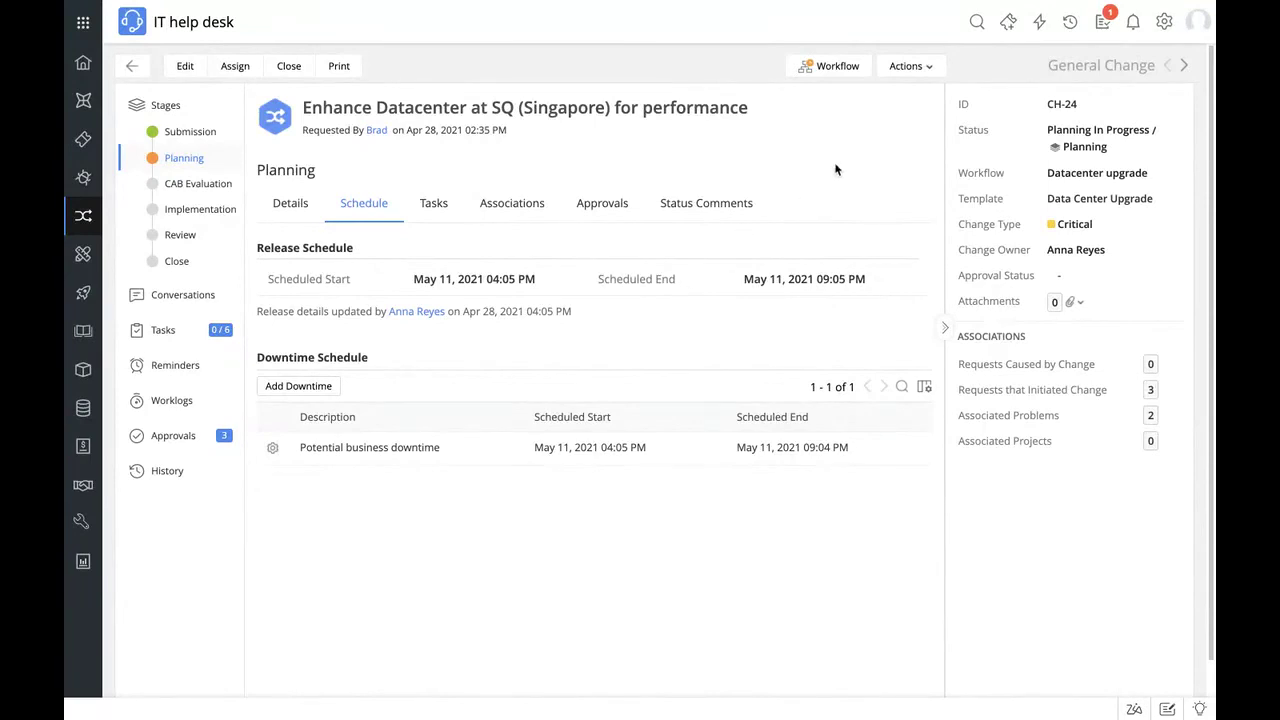
# - Open a new announcement from the change, examine its description, Public and Shared accessibility options and user groups, and leave it unsaved
pyautogui.click(935, 68)
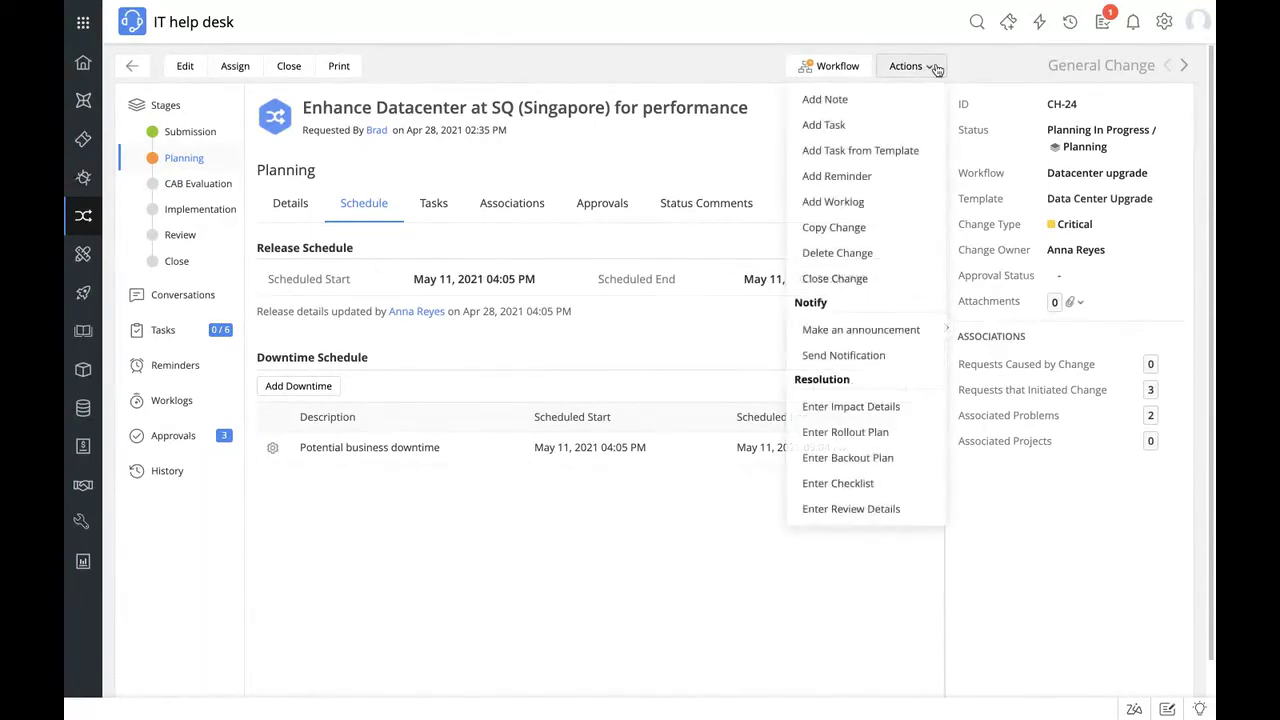
pyautogui.click(889, 330)
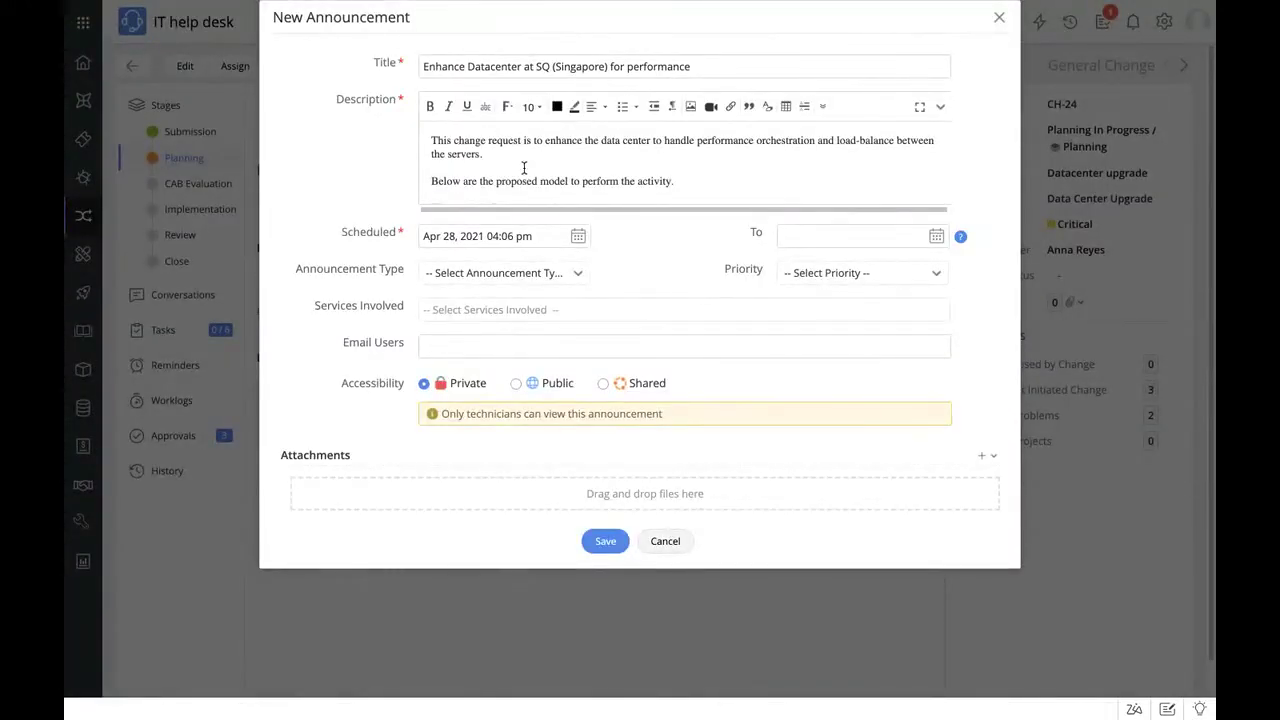
pyautogui.scroll(-3, 524, 168)
pyautogui.scroll(3, 524, 168)
pyautogui.click(516, 385)
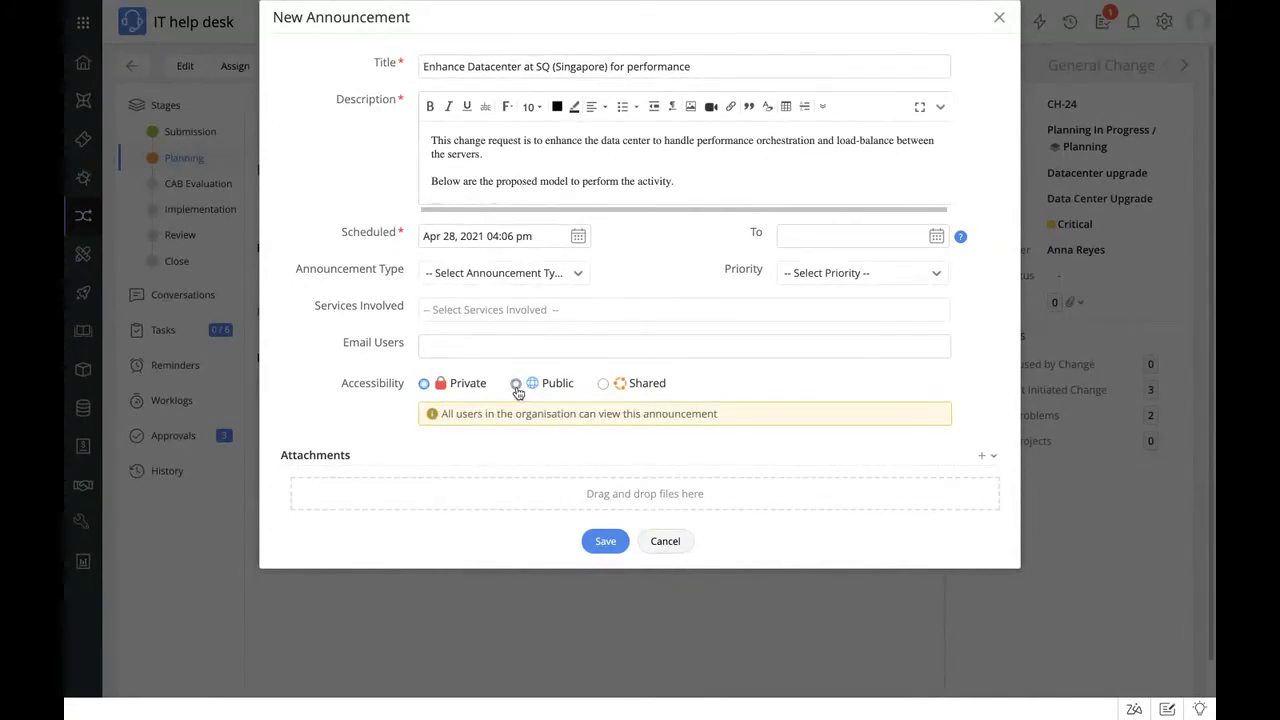
pyautogui.click(603, 386)
pyautogui.click(539, 420)
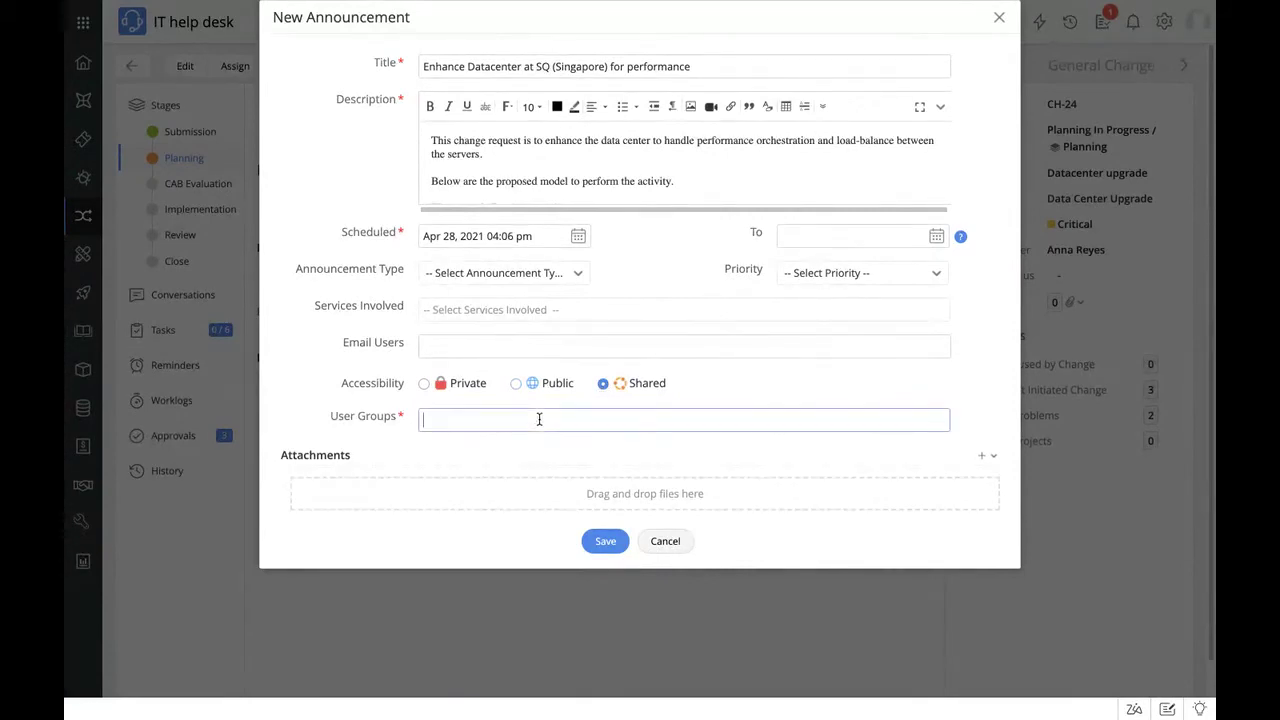
pyautogui.scroll(-2, 508, 582)
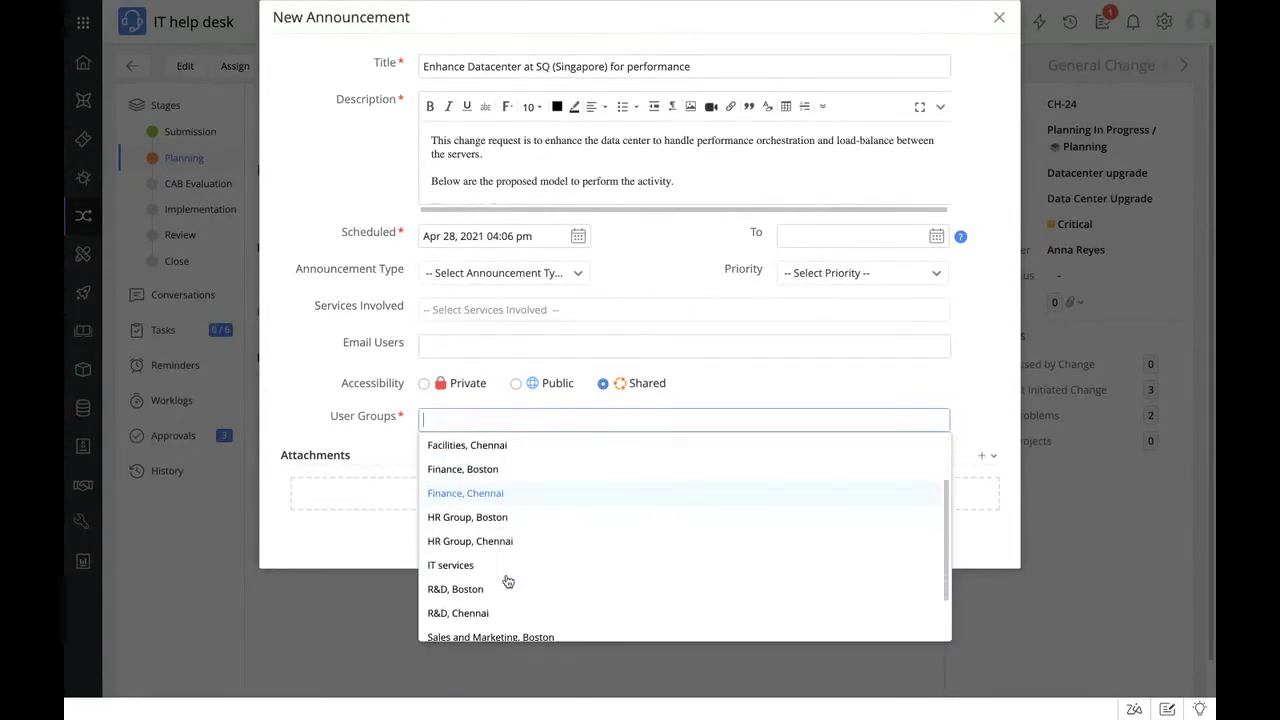
pyautogui.scroll(-2, 505, 578)
pyautogui.scroll(3, 520, 515)
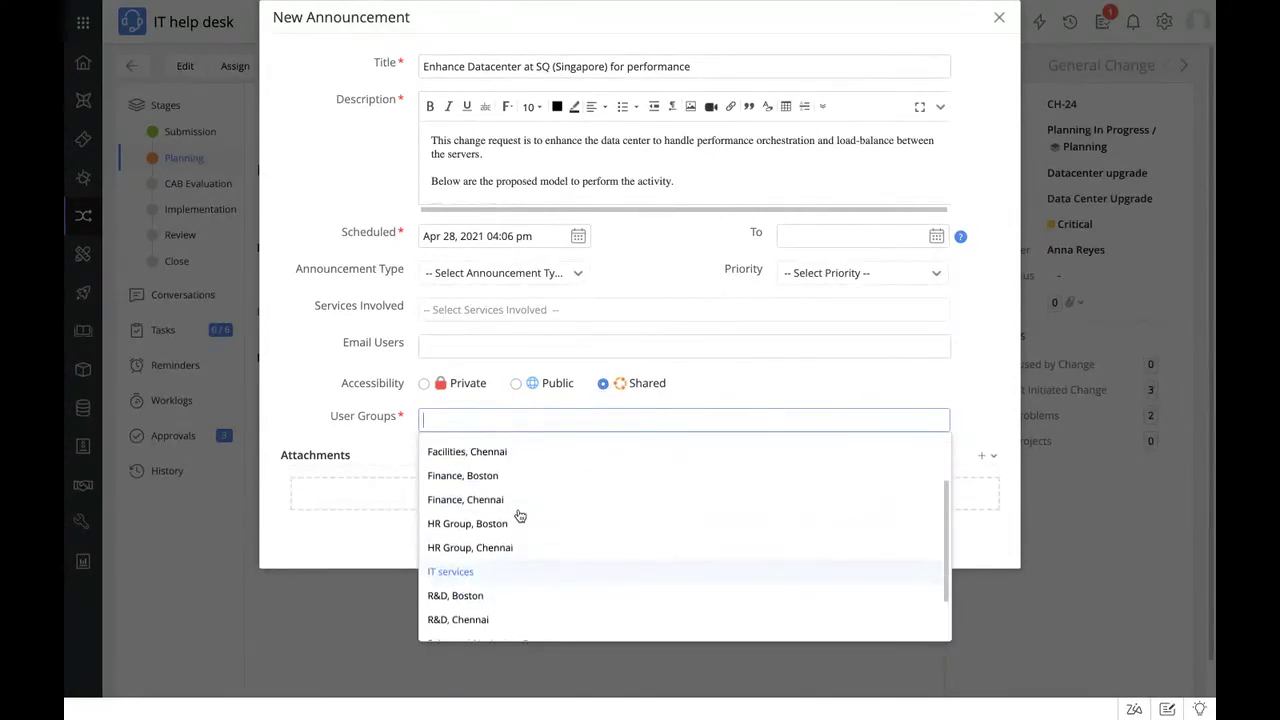
pyautogui.scroll(2, 520, 515)
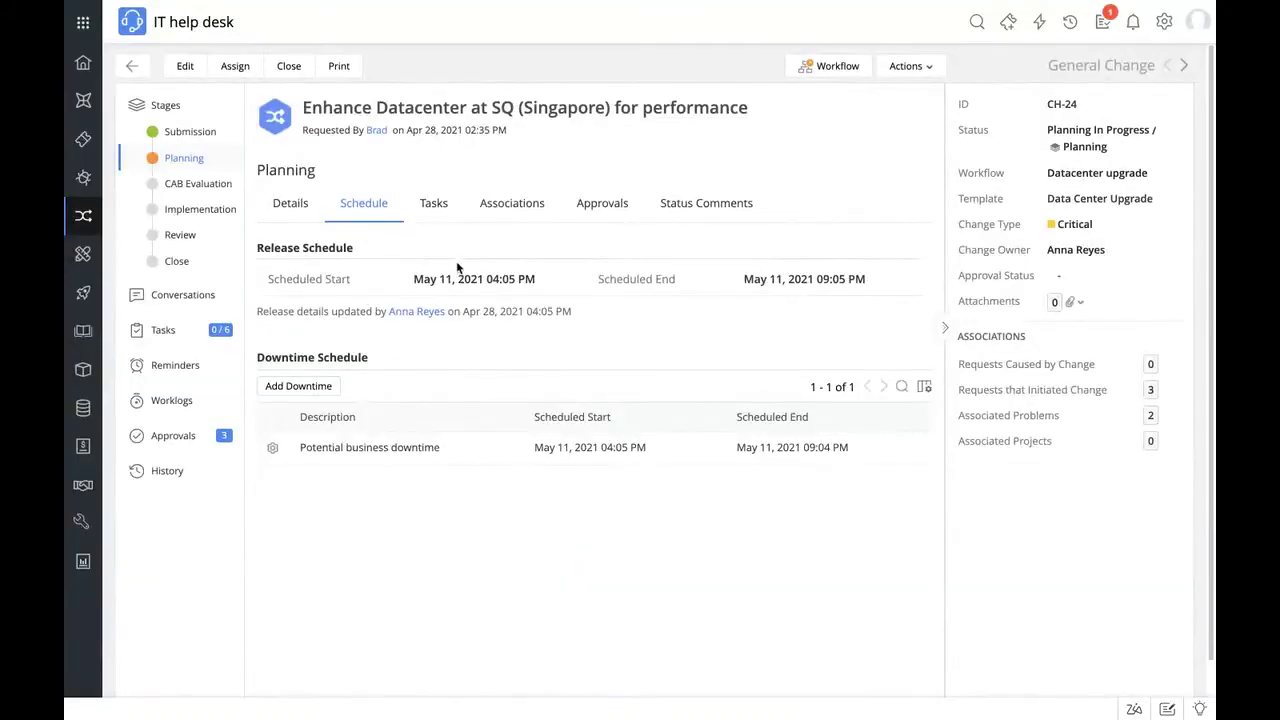
# - Review the requests and problems associated with the change and check its progress in the workflow execution
pyautogui.click(510, 217)
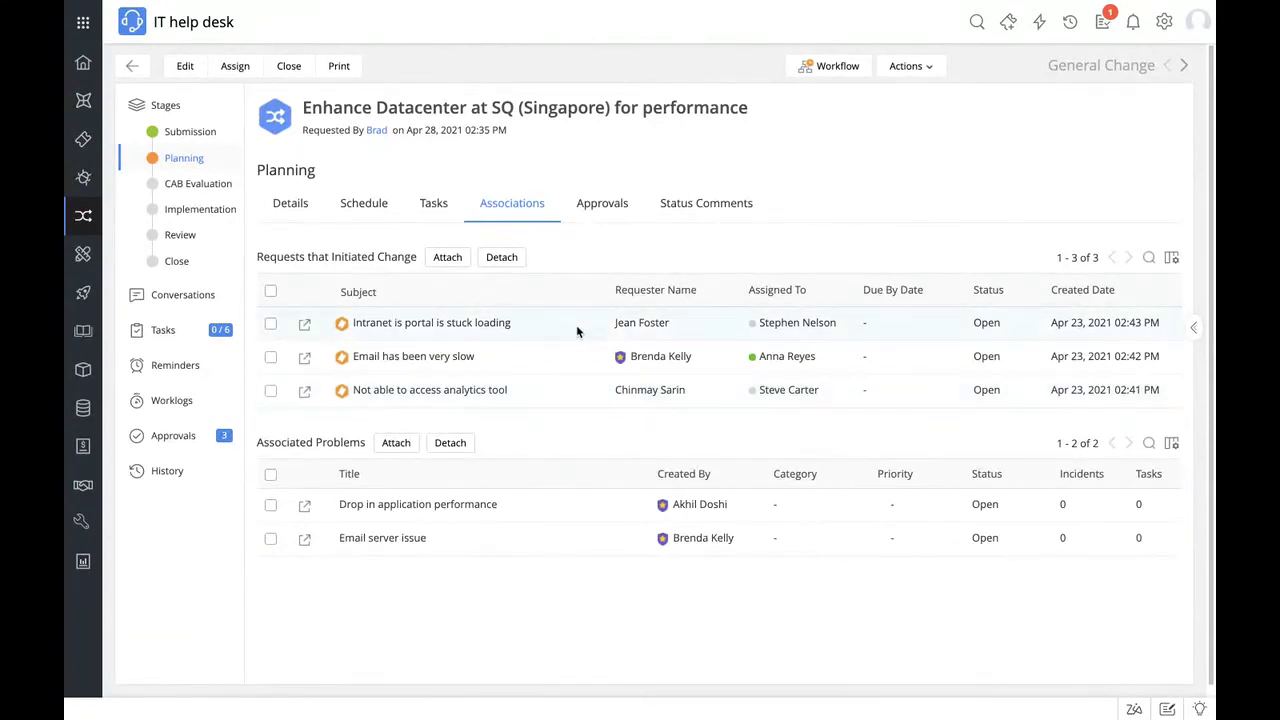
pyautogui.click(829, 65)
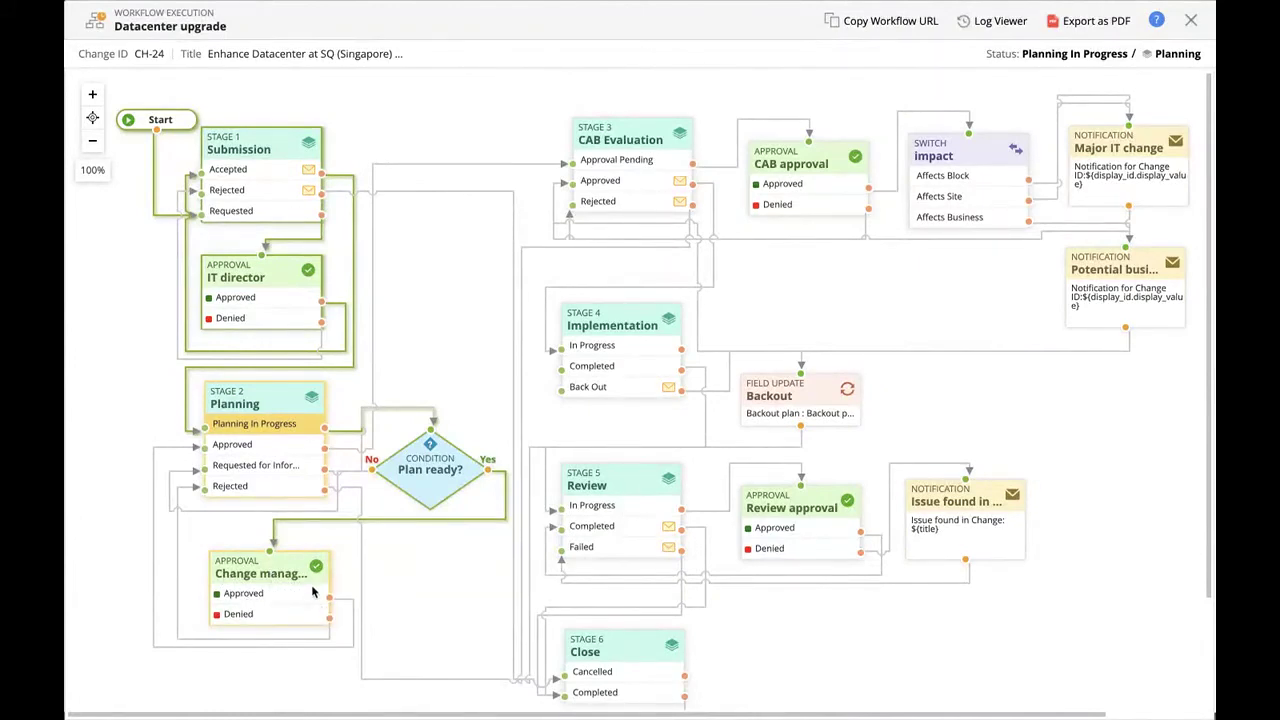
pyautogui.click(1195, 22)
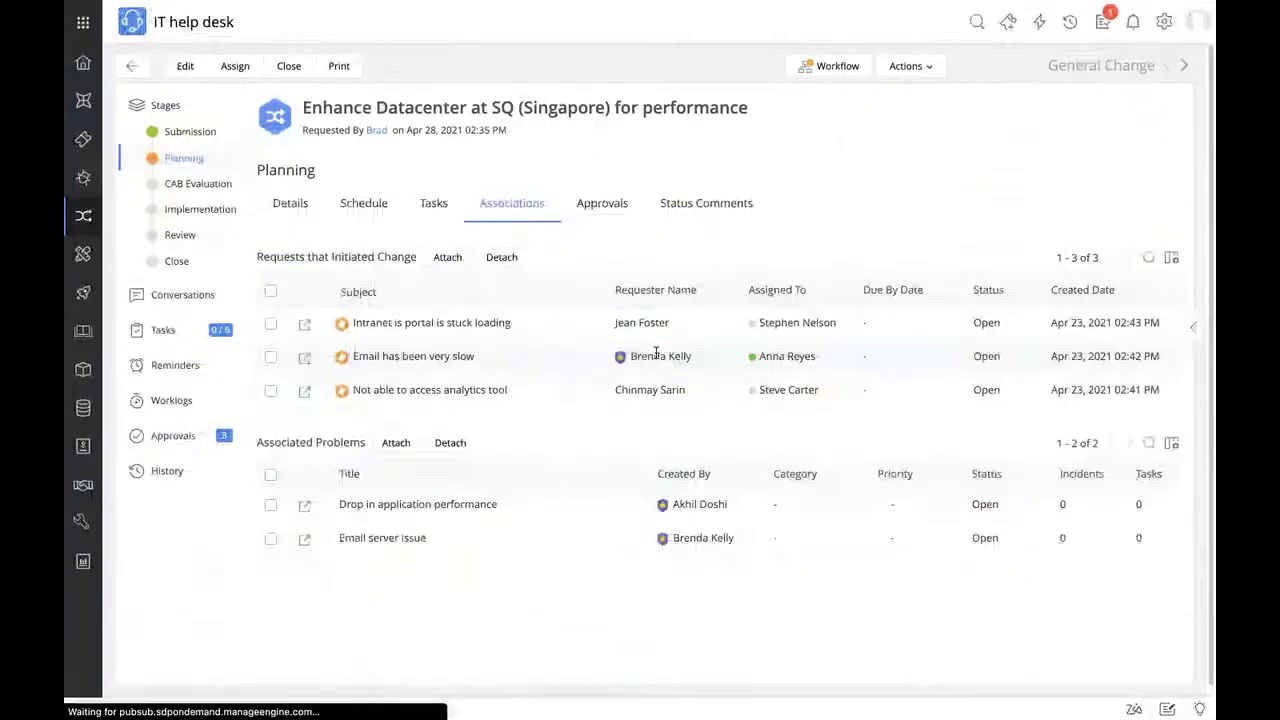
# - Approve the datacenter change's pending planning approval with the comment "Plan looks great ! Lets move forward"
pyautogui.click(1102, 22)
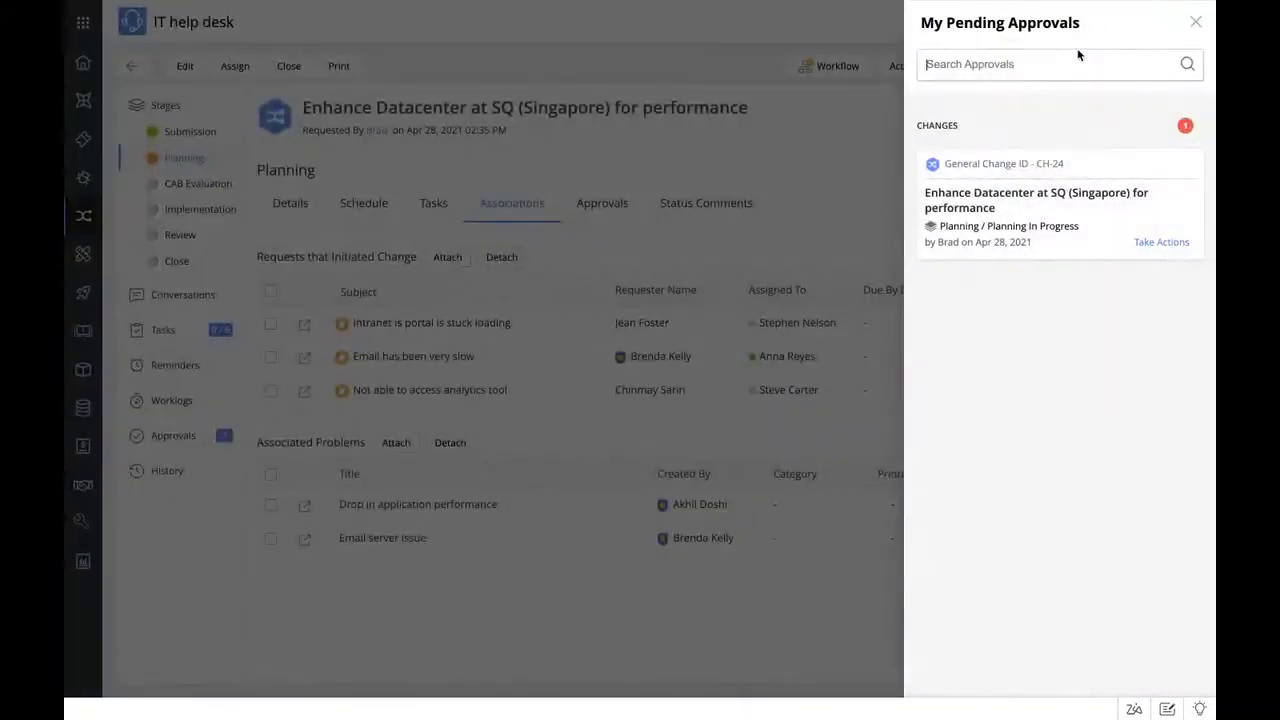
pyautogui.click(1152, 250)
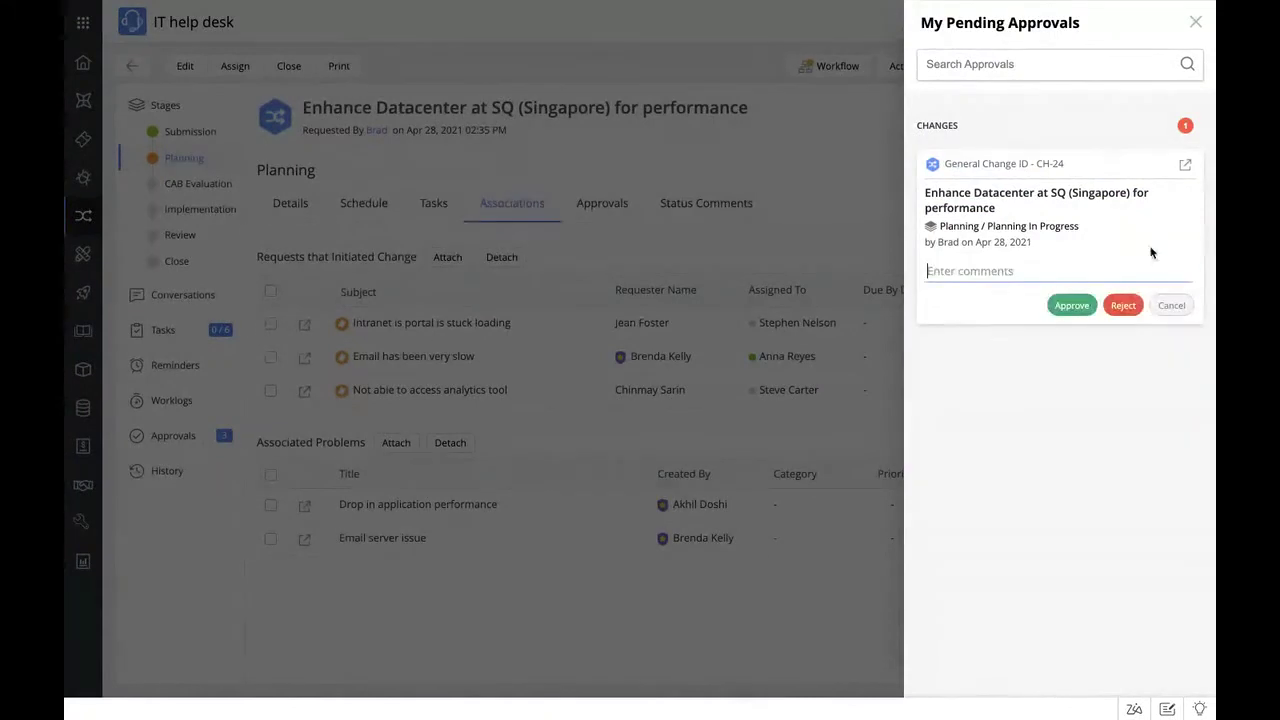
pyautogui.write('Pla')
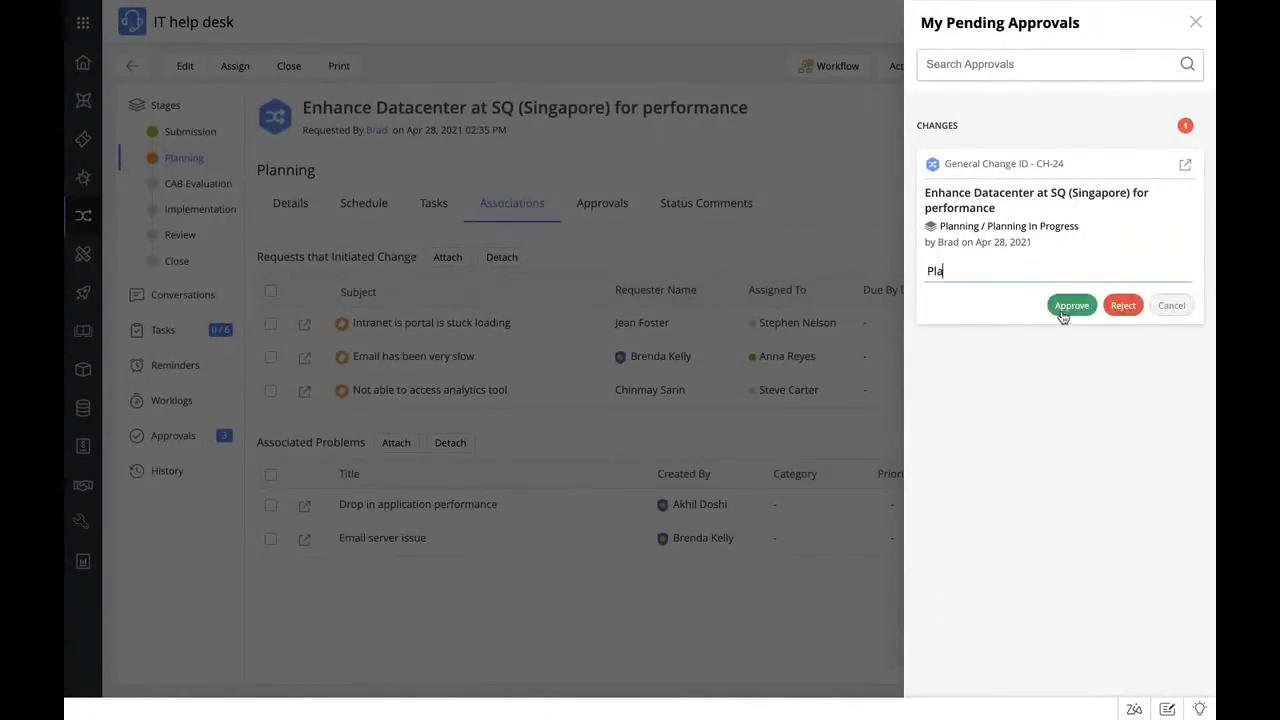
pyautogui.write('n looks great ! Lets move forward')
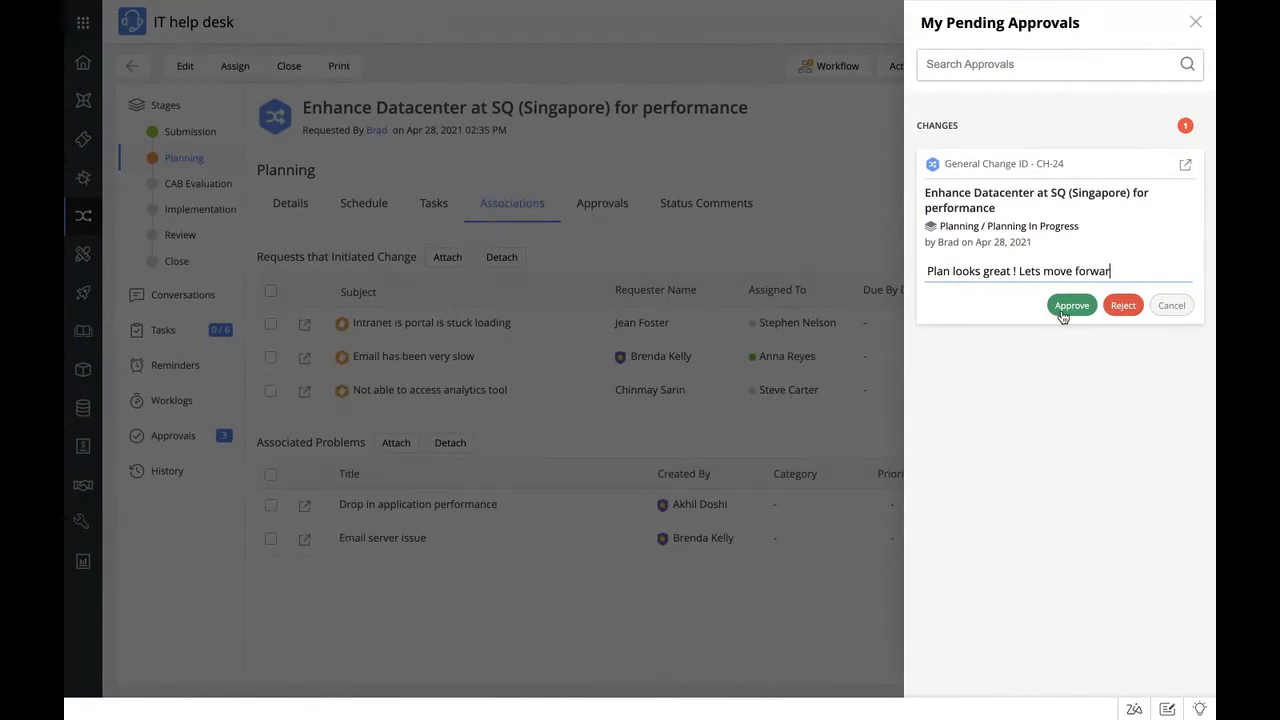
pyautogui.click(1071, 305)
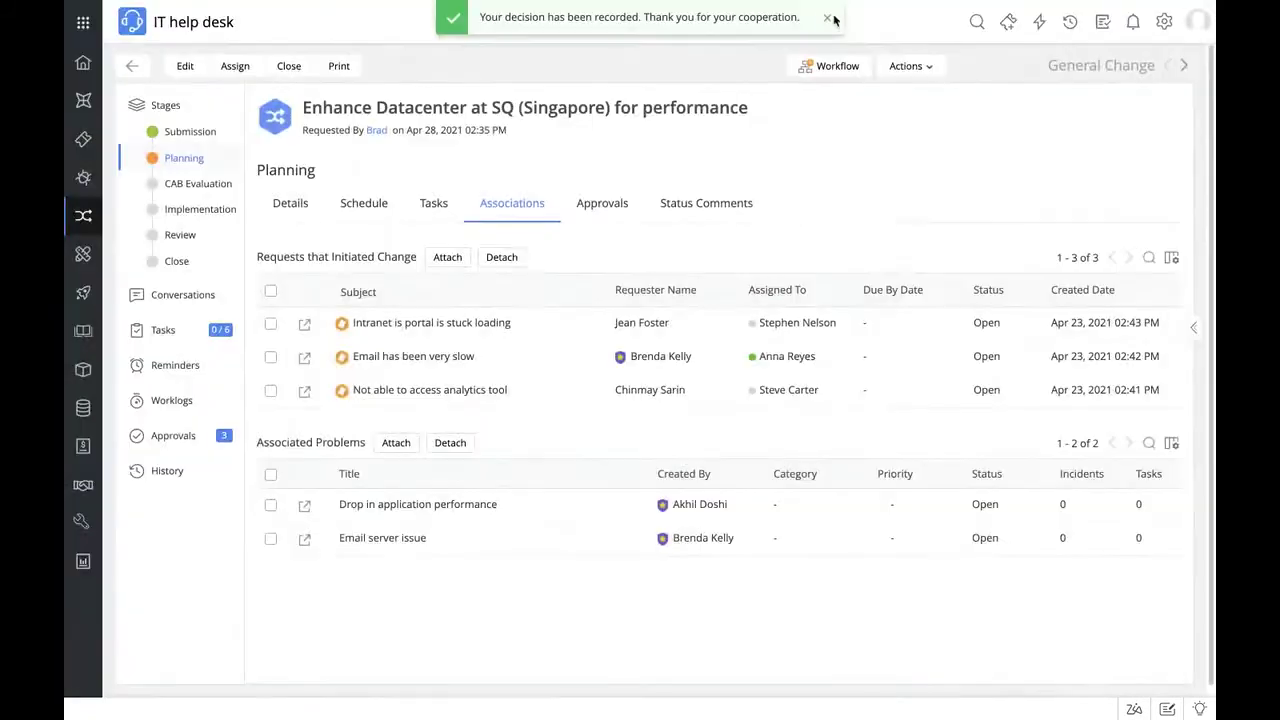
pyautogui.click(828, 18)
# - Check the workflow, then approve the pending CAB approval in the change's CAB Evaluation stage
pyautogui.click(828, 65)
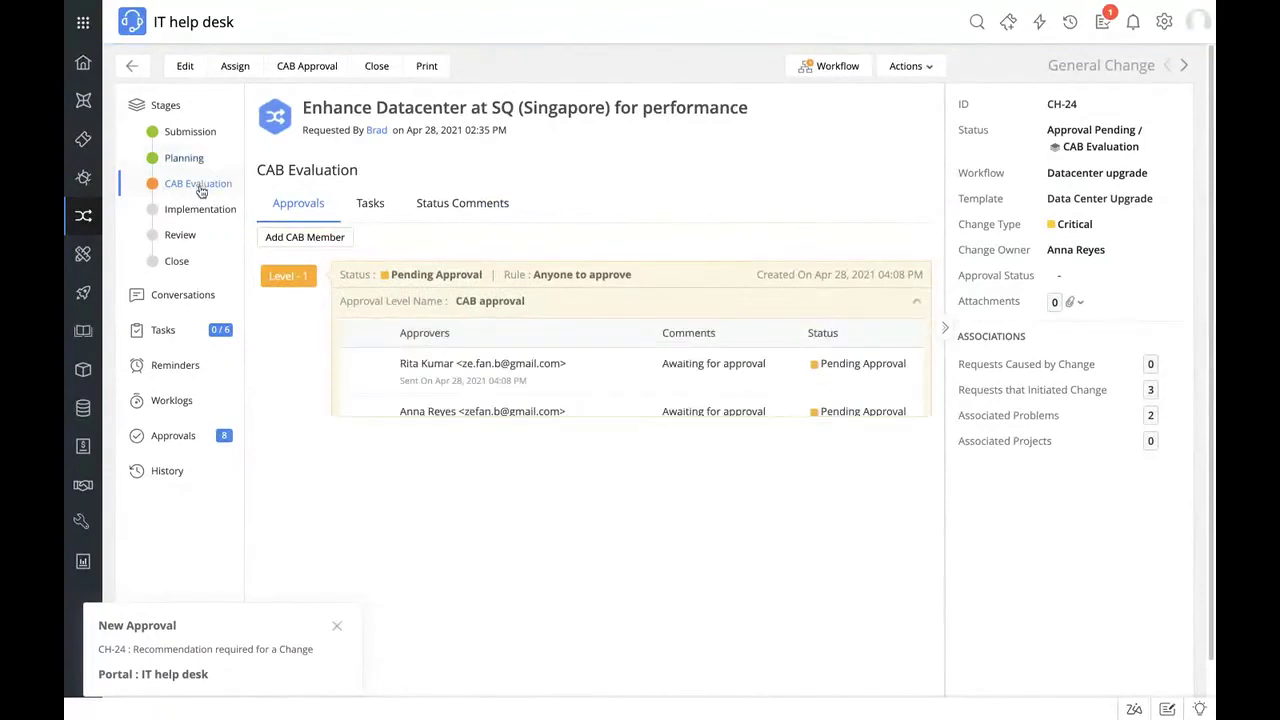
pyautogui.click(337, 626)
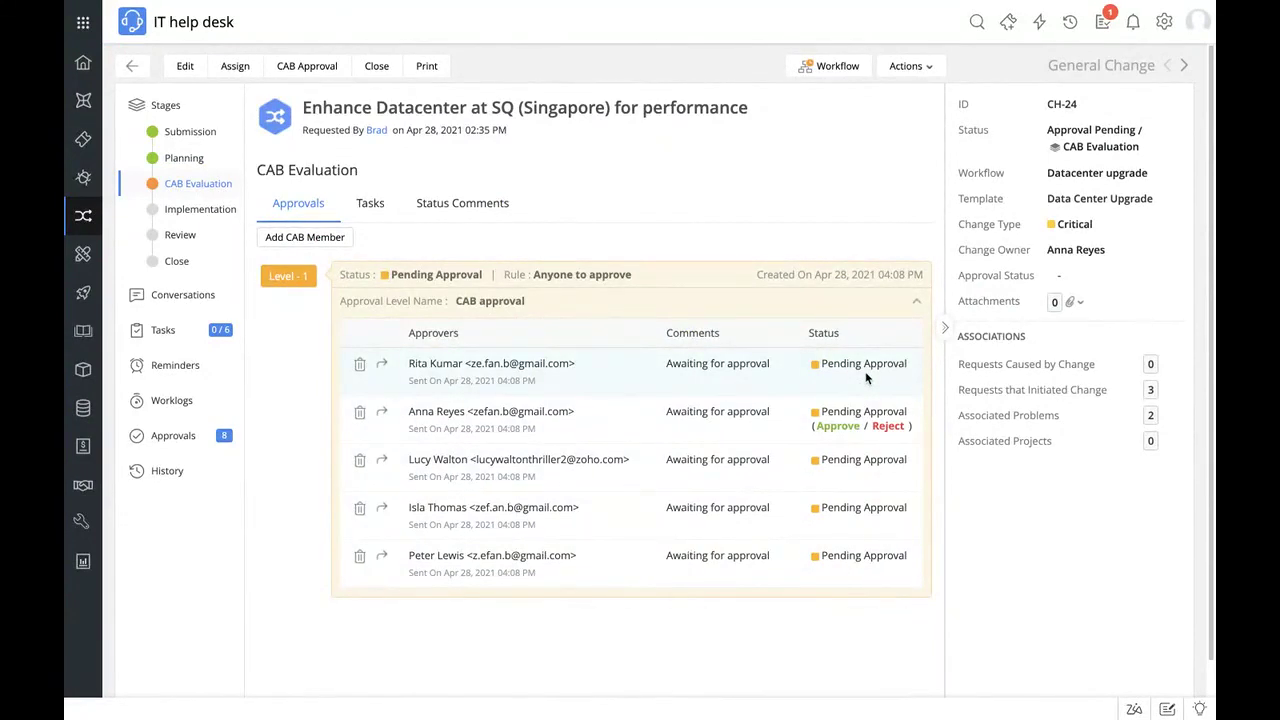
pyautogui.click(838, 426)
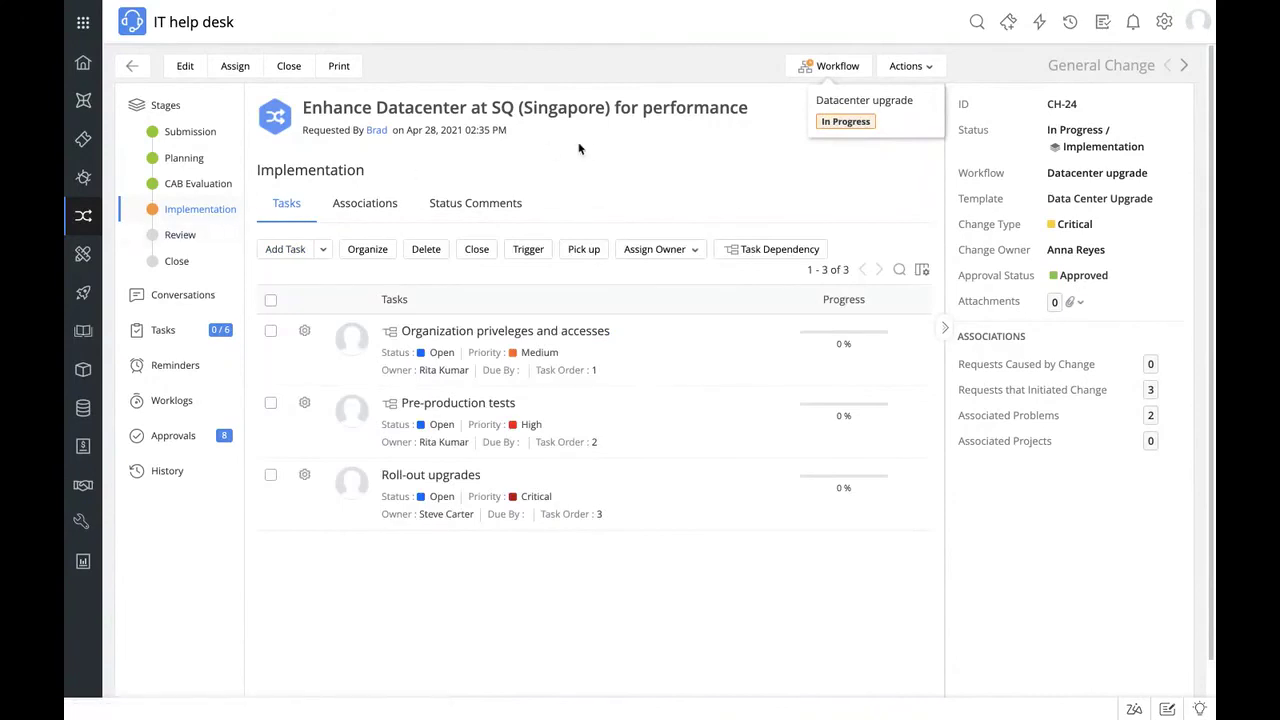
# - Trace the change's path in the workflow execution from Planning through CAB approval and the potential business notification to Implementation
pyautogui.click(829, 67)
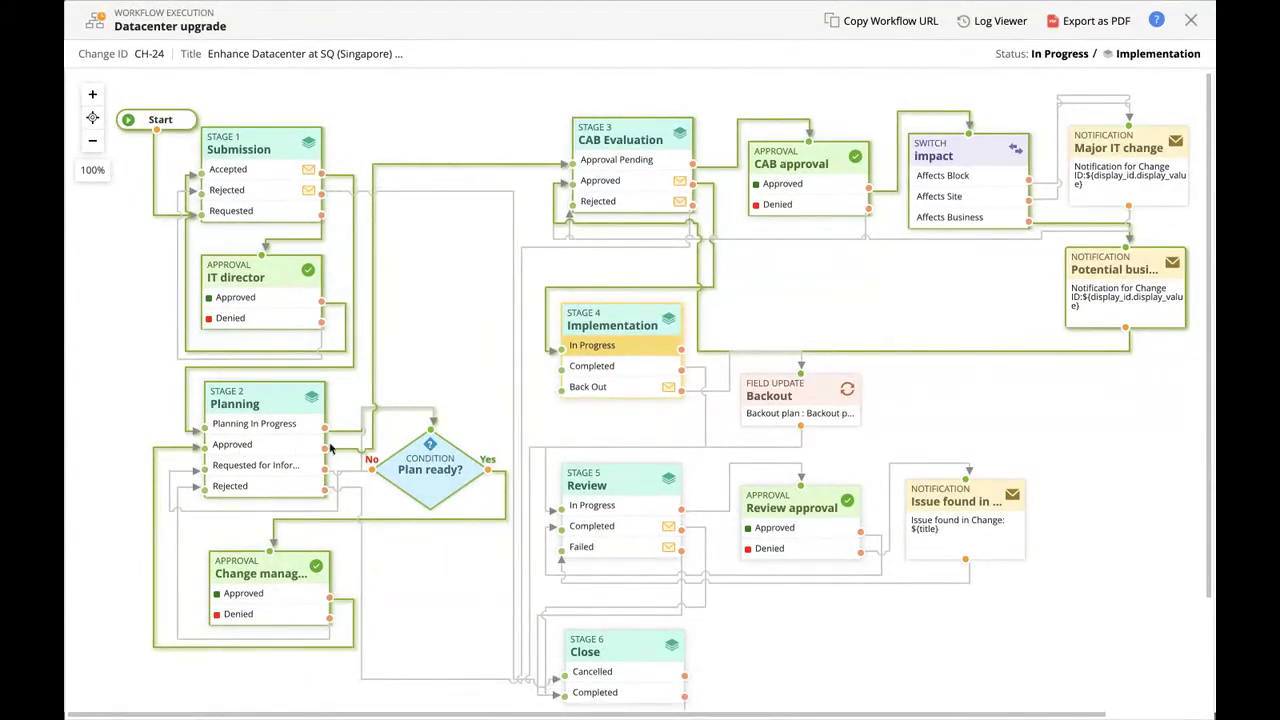
pyautogui.moveTo(373, 418)
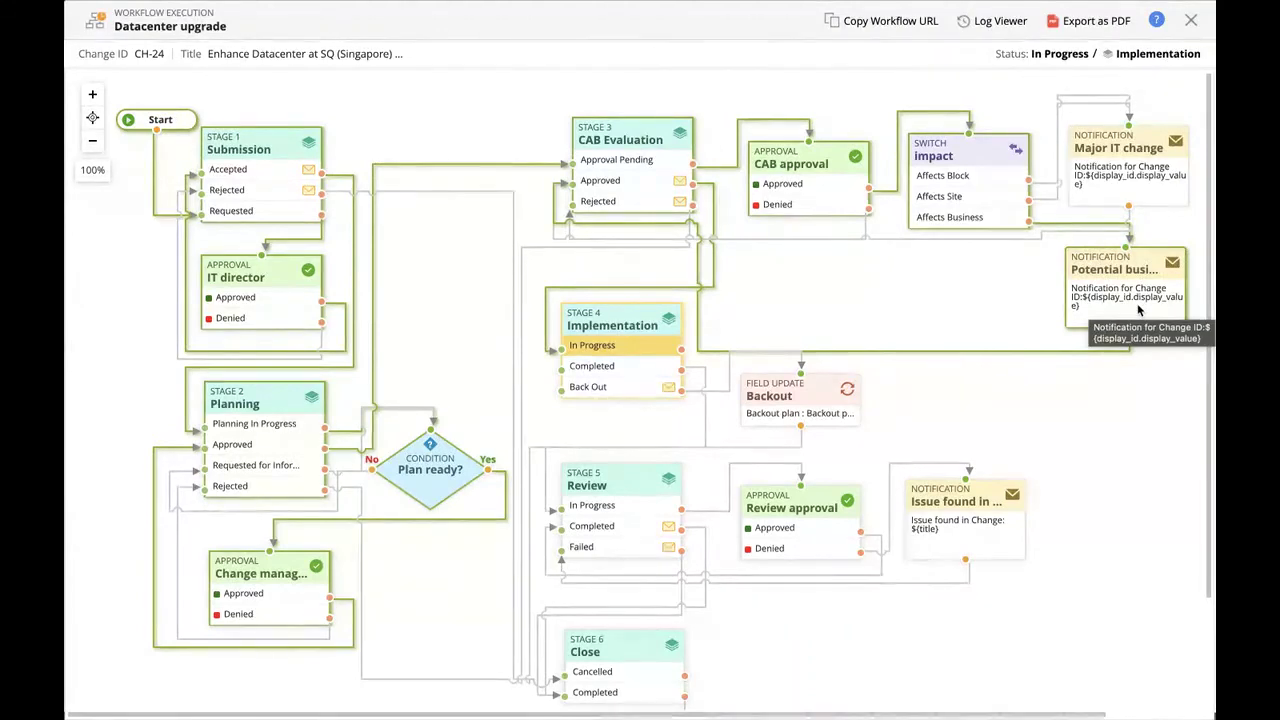
pyautogui.moveTo(1130, 352)
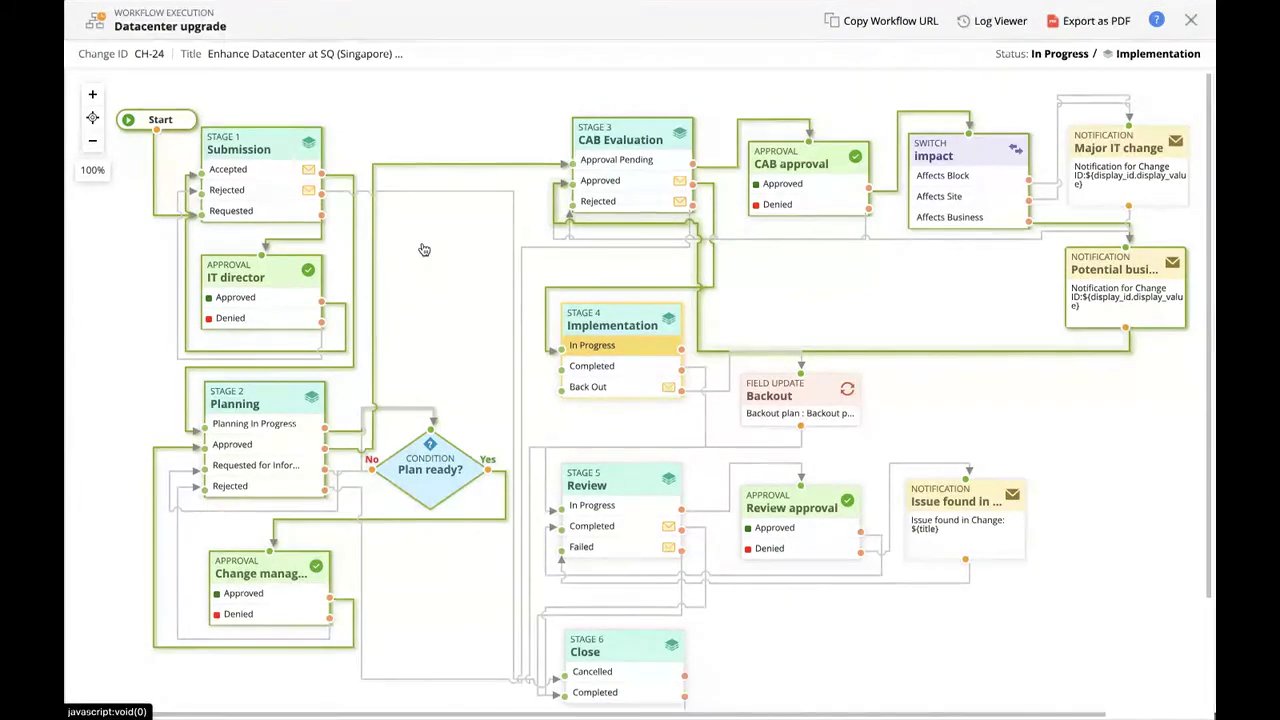
pyautogui.press('Escape')
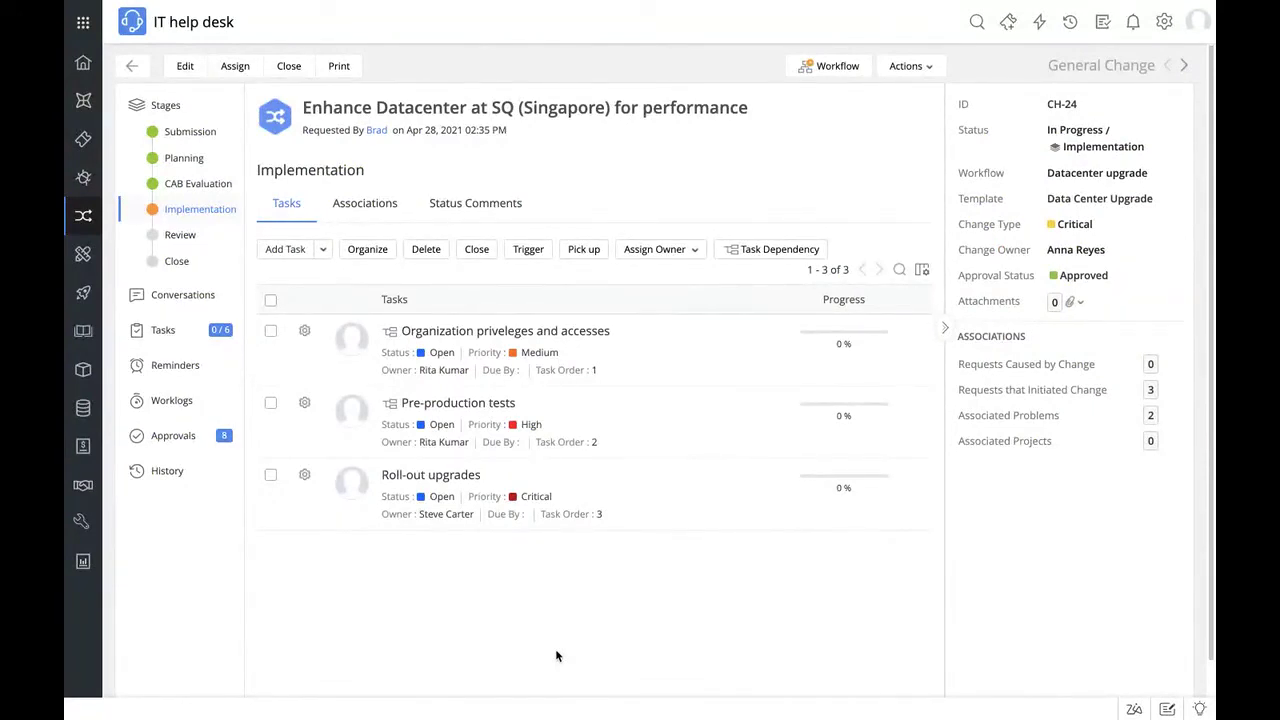
# - Associate the project "Enhancing SQ (Singapore) data center" with the change in its Implementation stage
pyautogui.click(376, 205)
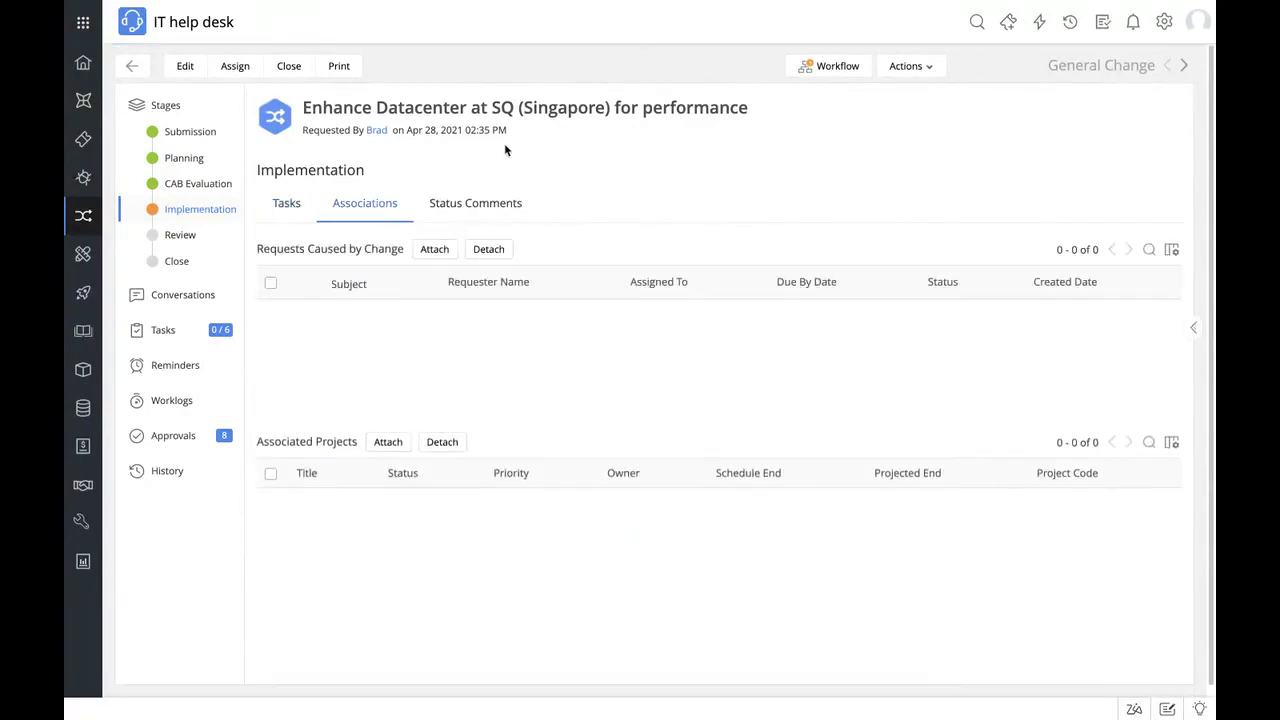
pyautogui.click(388, 441)
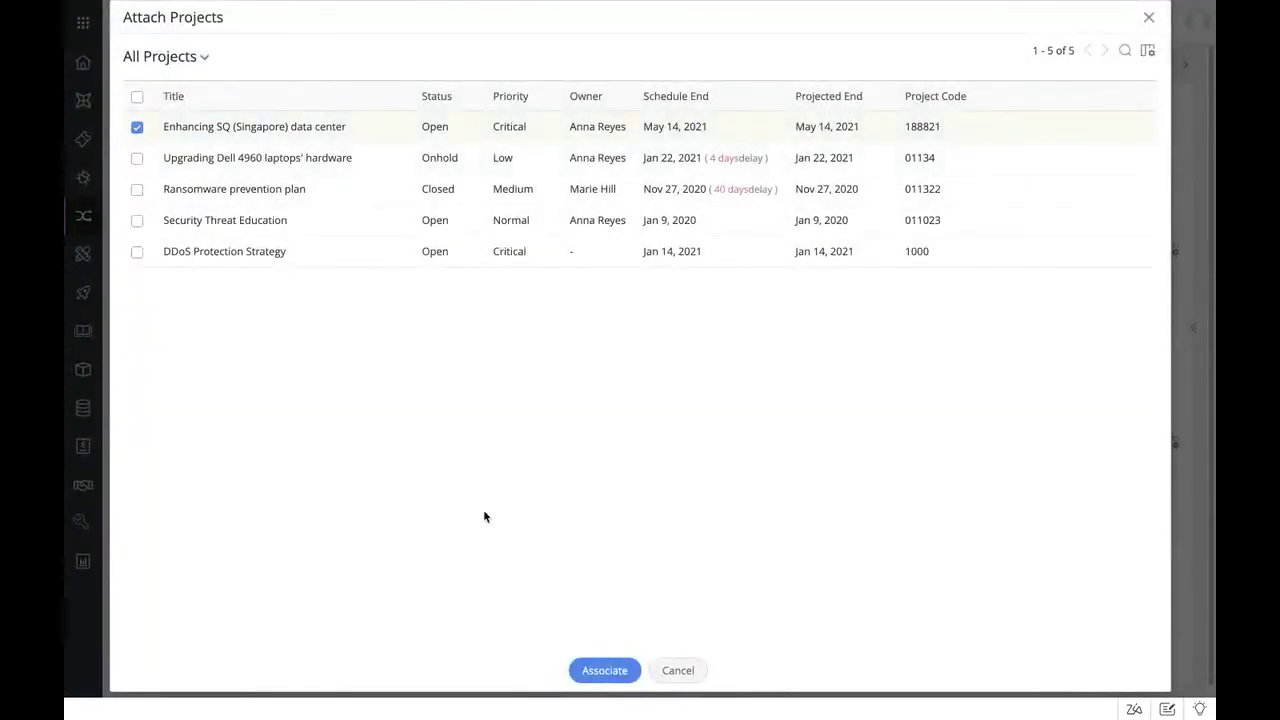
pyautogui.click(600, 672)
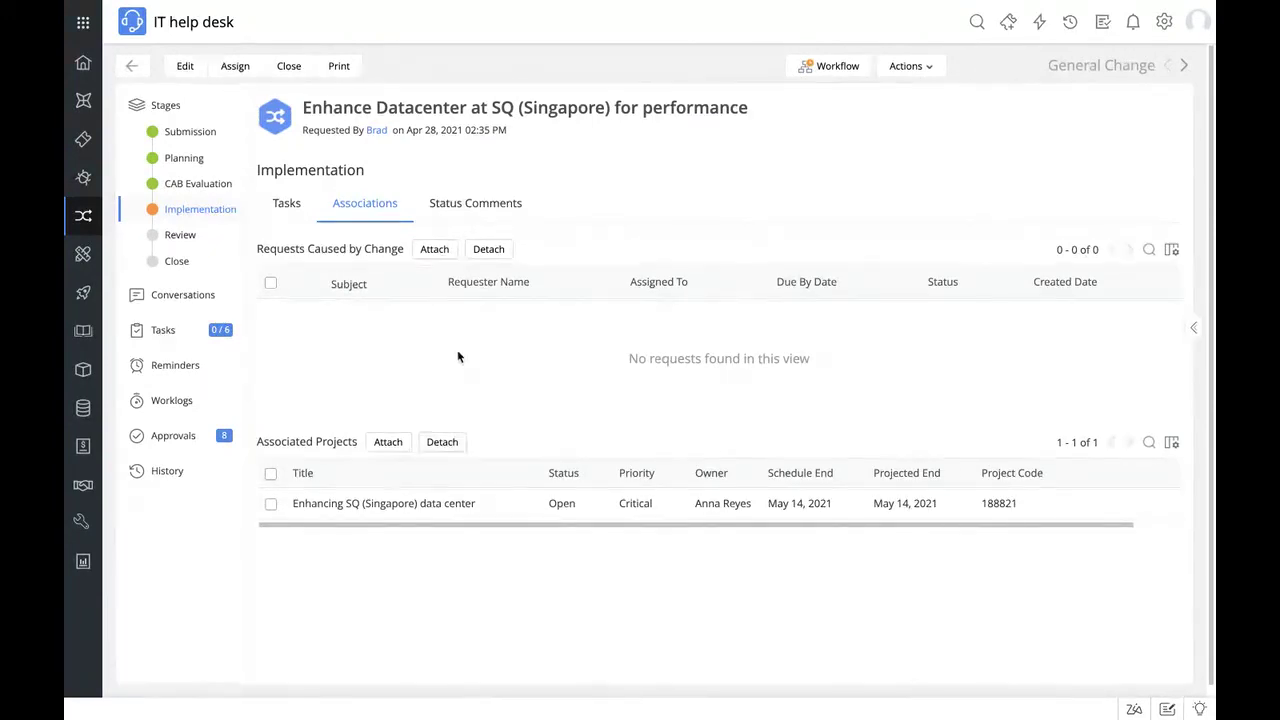
# - Go to the next change, CH-23, and examine the next review date and details in its Review stage
pyautogui.click(1185, 67)
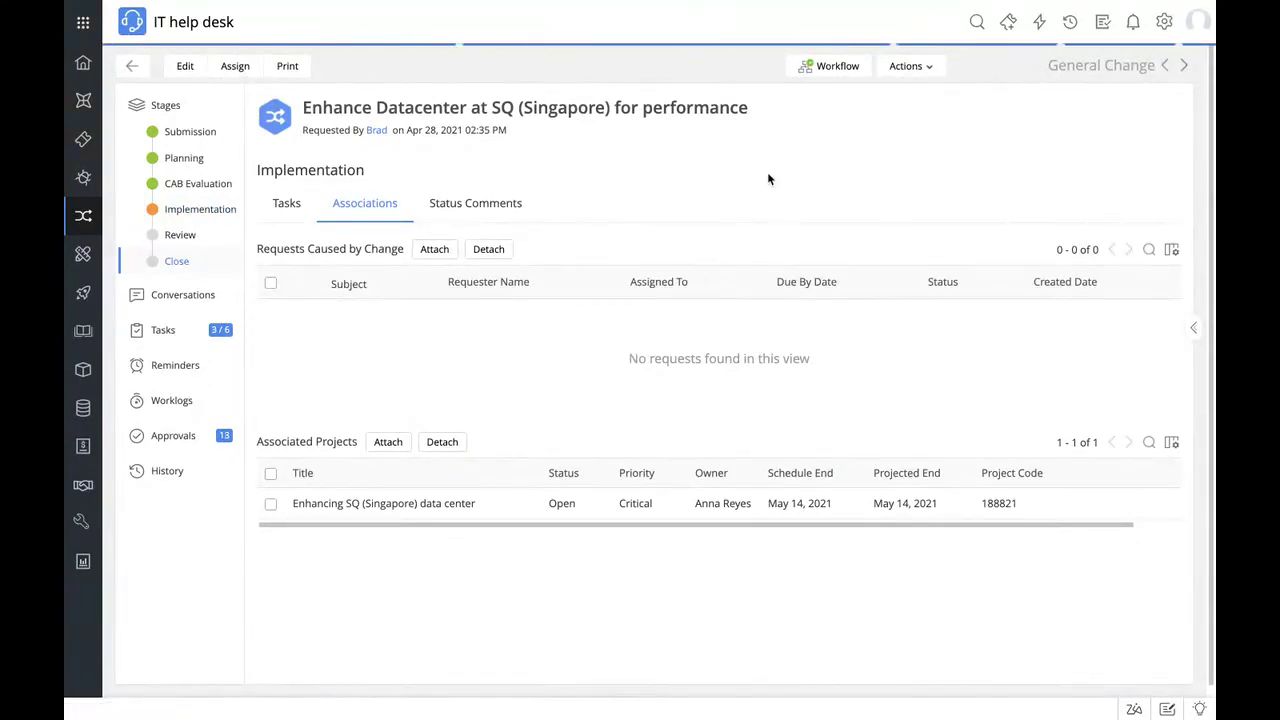
pyautogui.click(185, 236)
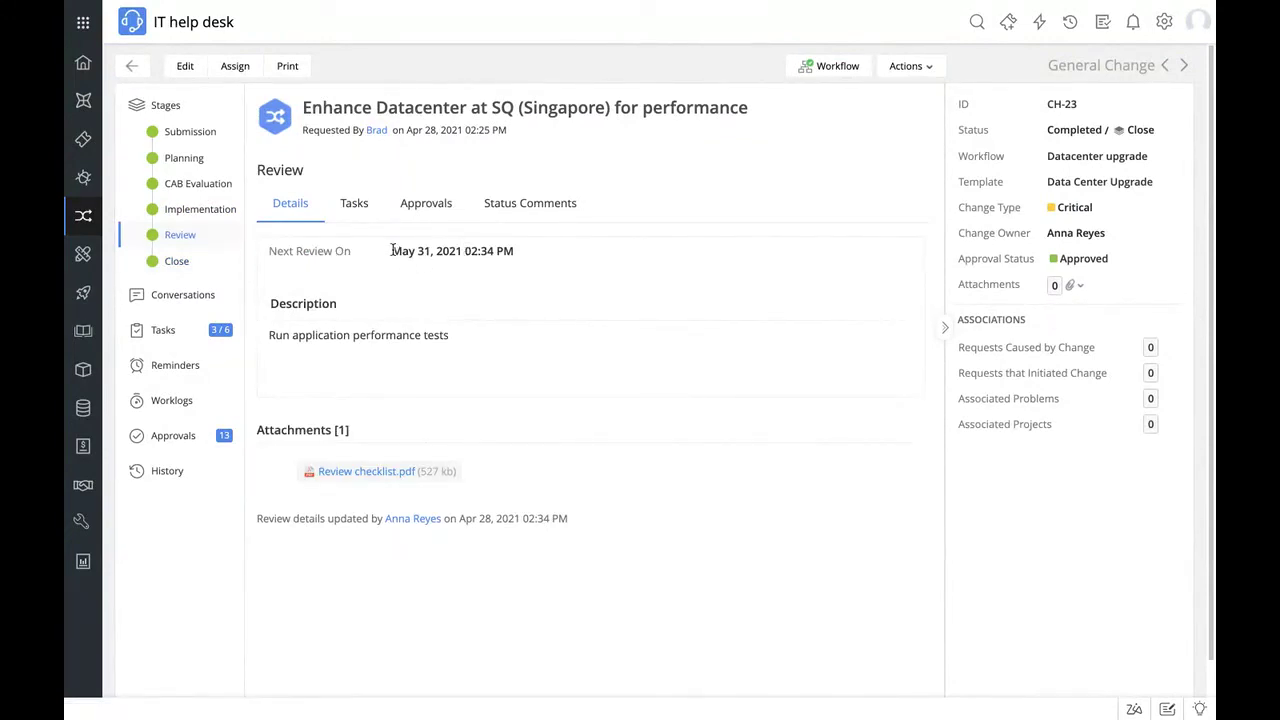
pyautogui.moveTo(392, 251); pyautogui.dragTo(544, 251)
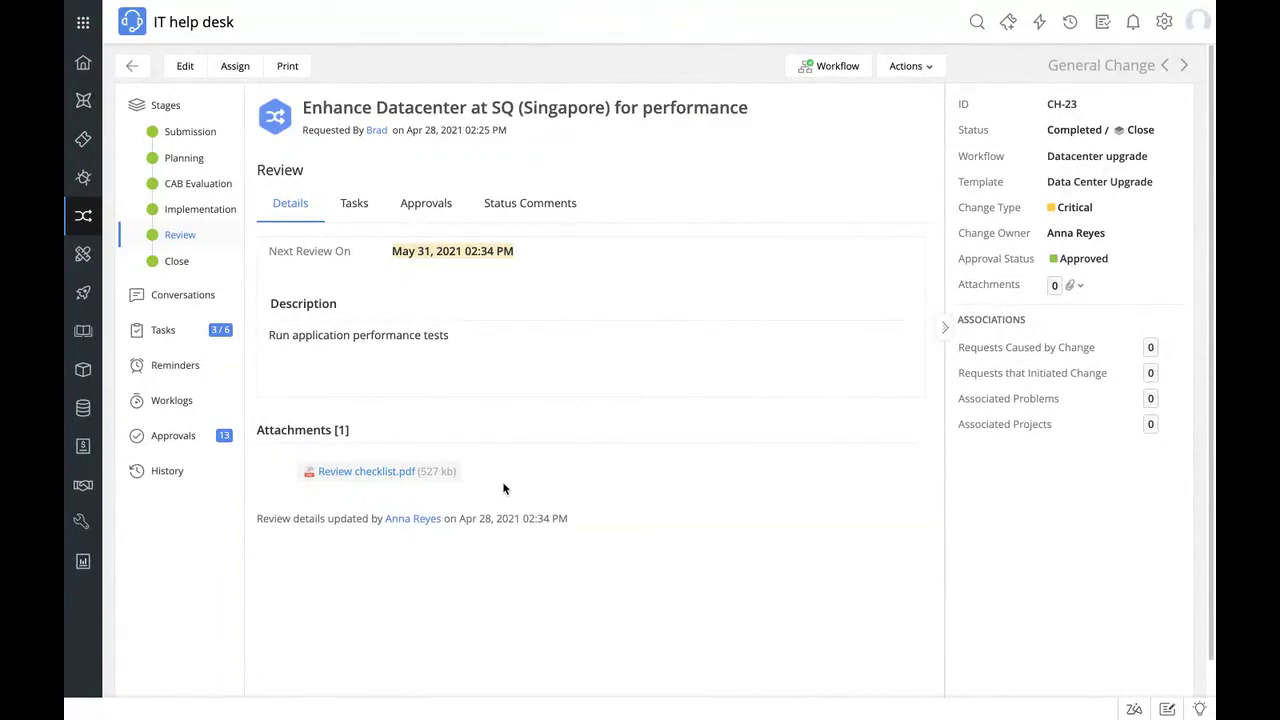
# - Set the closure code to Closed - Completed in the change's Close stage and save the details
pyautogui.click(176, 262)
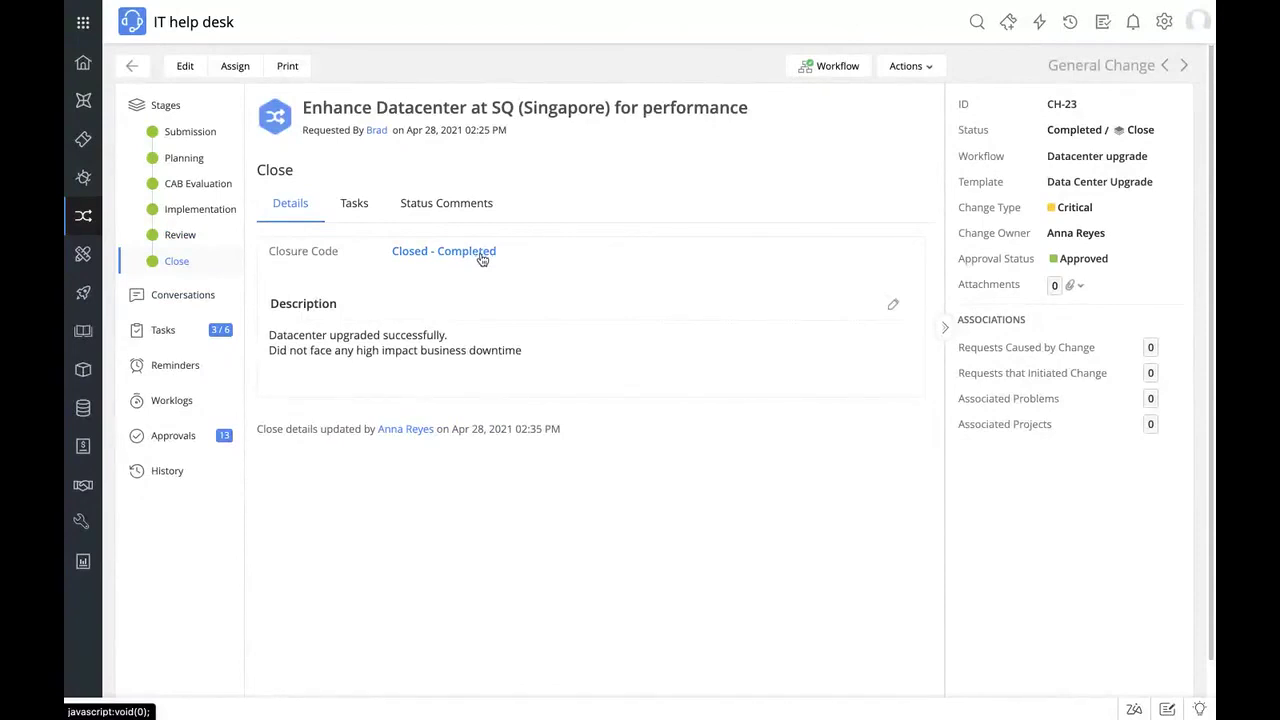
pyautogui.click(482, 259)
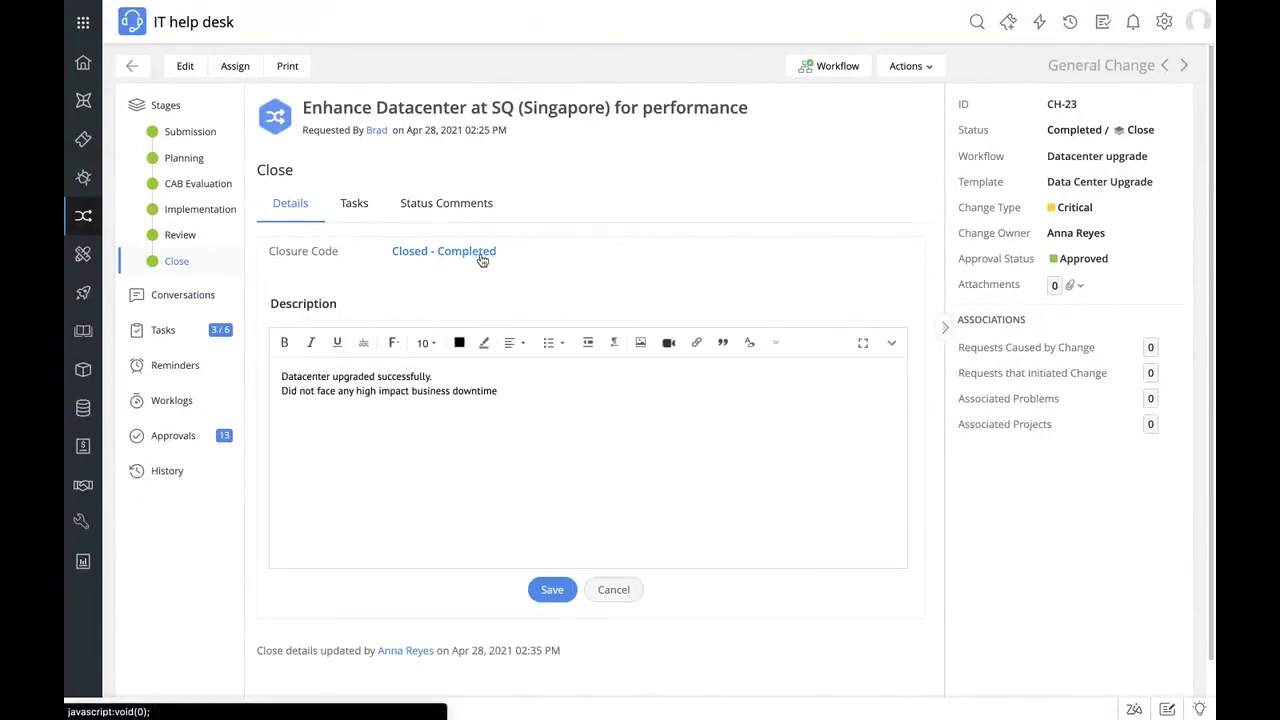
pyautogui.click(485, 258)
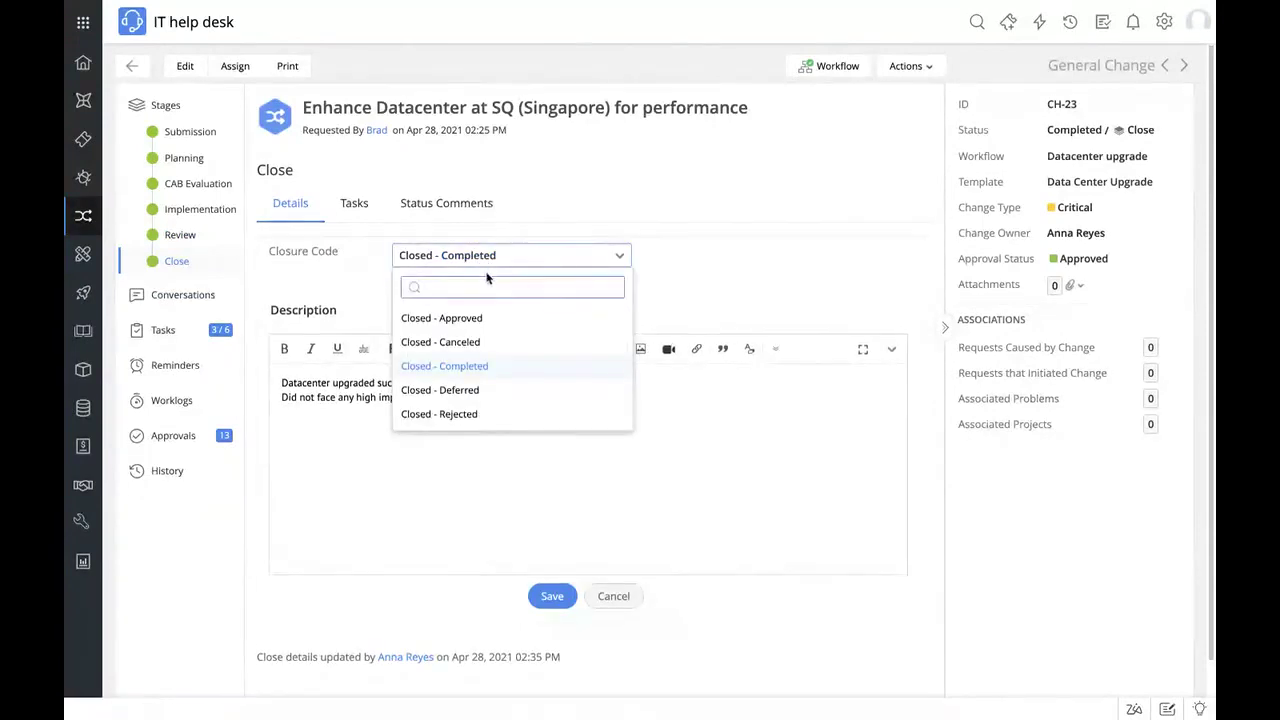
pyautogui.click(518, 367)
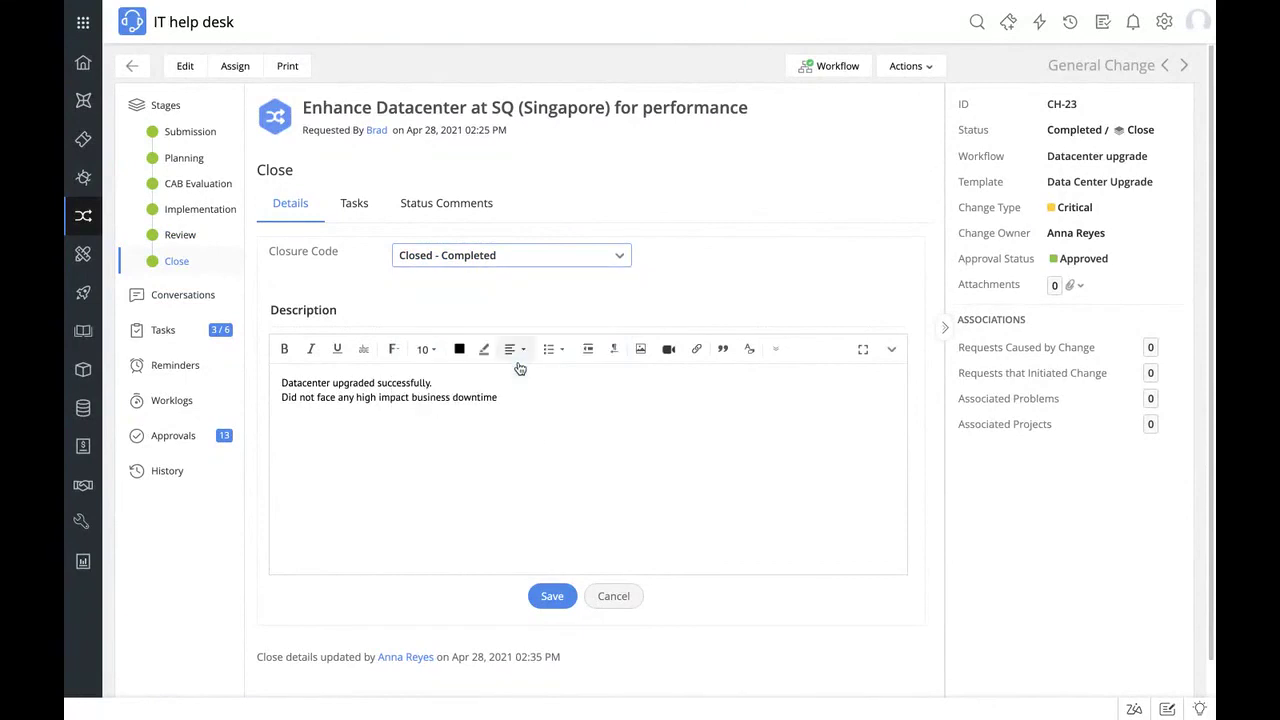
pyautogui.click(552, 596)
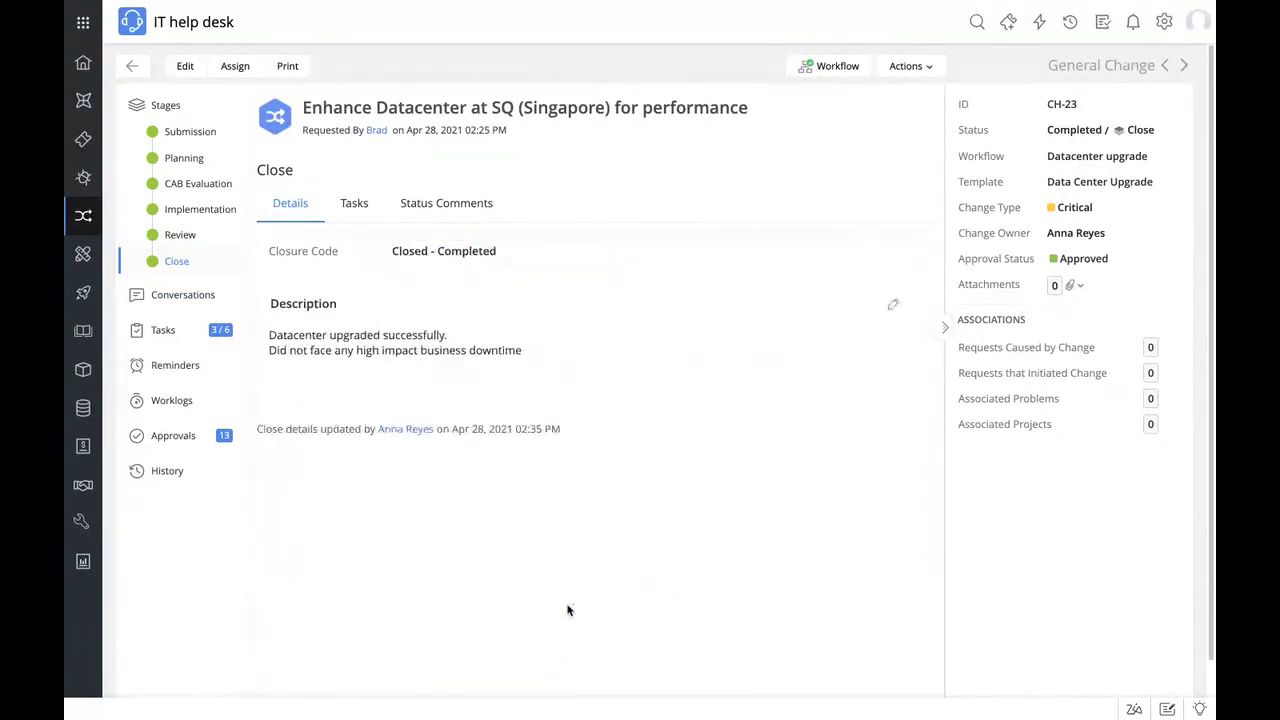
# - Examine the closed change's full workflow execution at 90% zoom, from Start to End, and leave the view
pyautogui.click(833, 66)
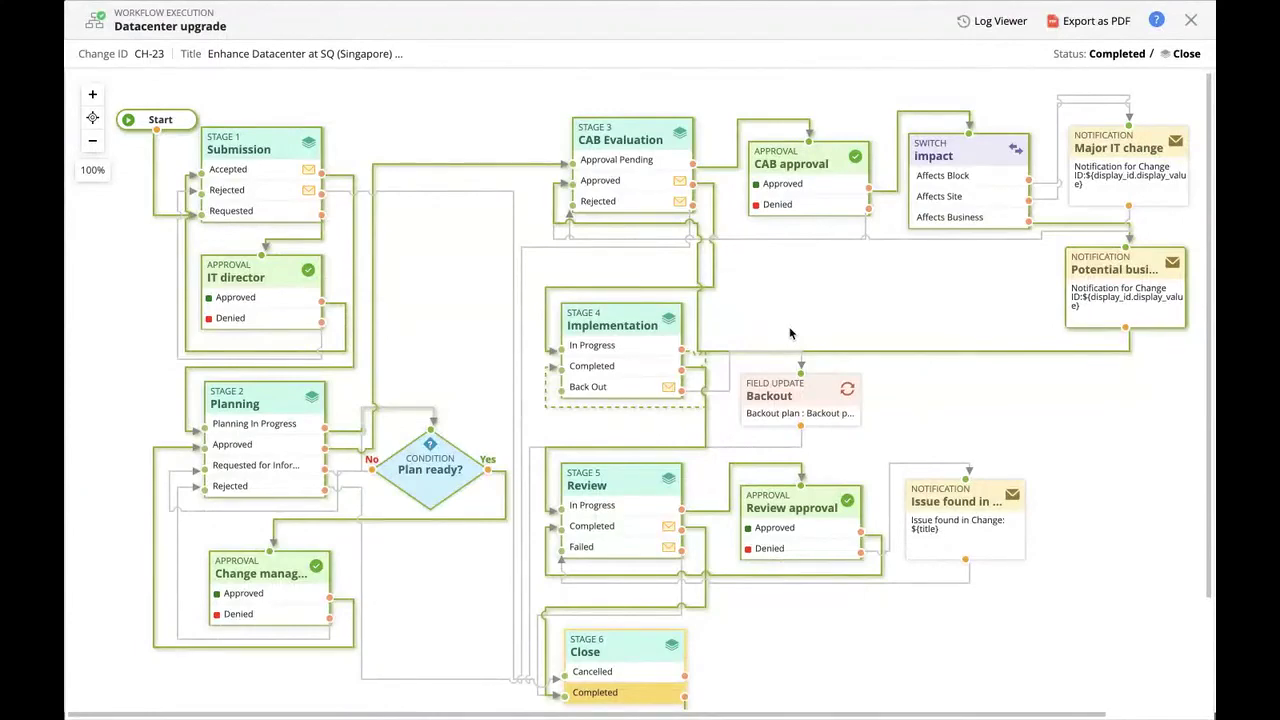
pyautogui.click(91, 142)
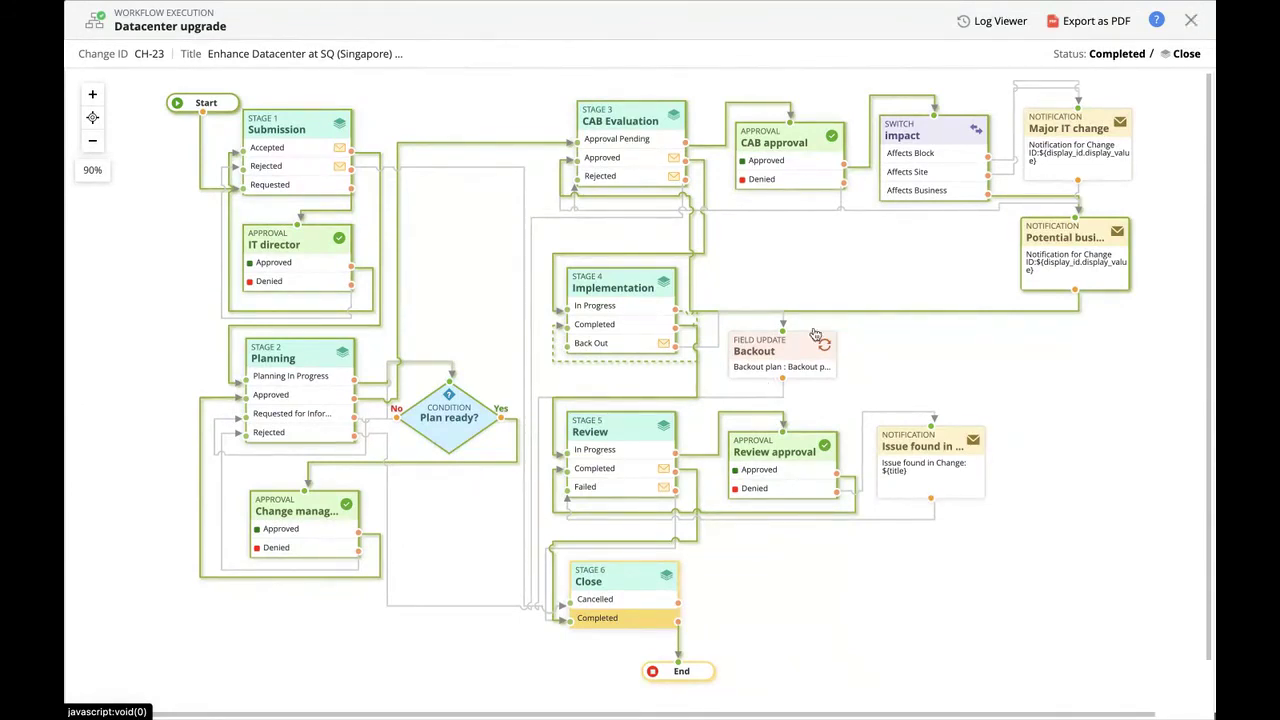
pyautogui.click(1190, 21)
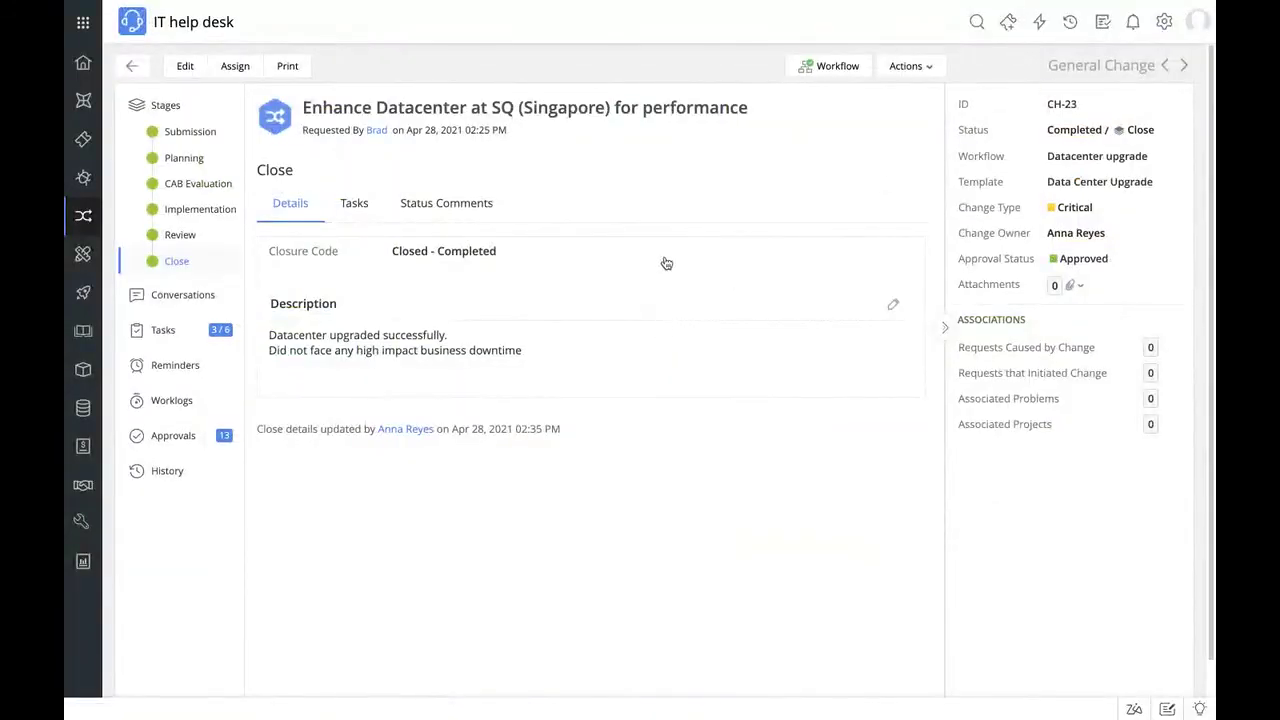